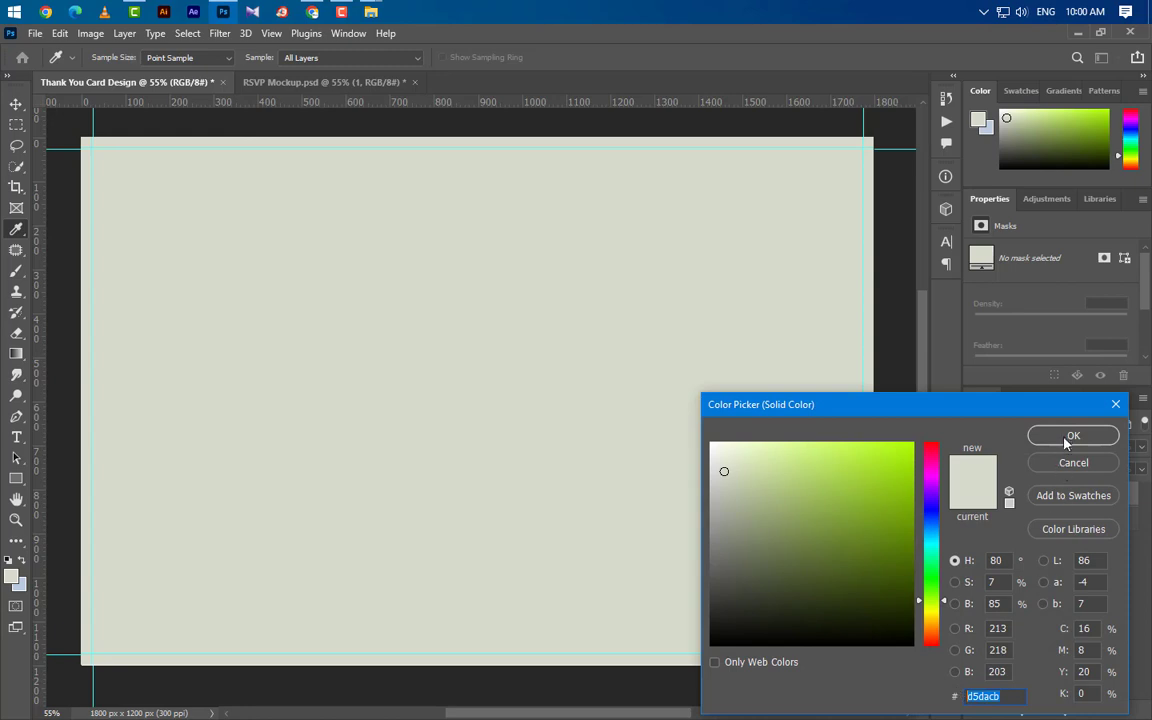
Step: Accept the solid colour fill d5dacb and place all eight flower and leaf images from the folder into the Thank You Card Design document
click(1066, 441)
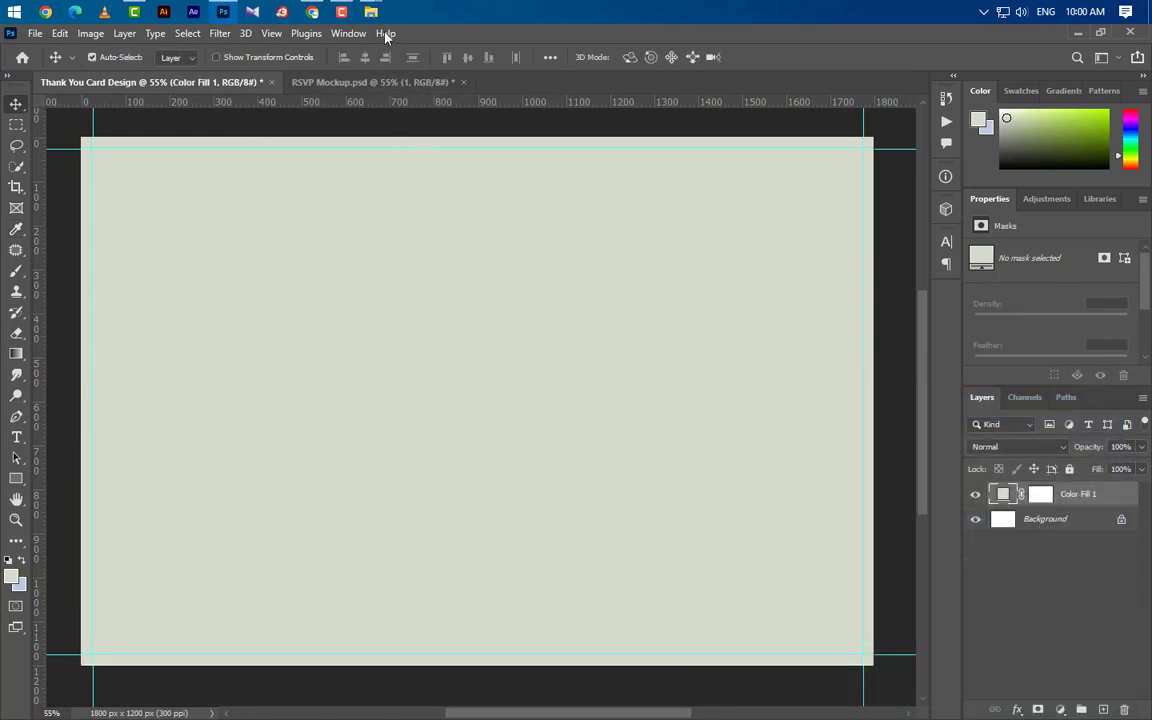
mouse_move(371, 11)
click(405, 90)
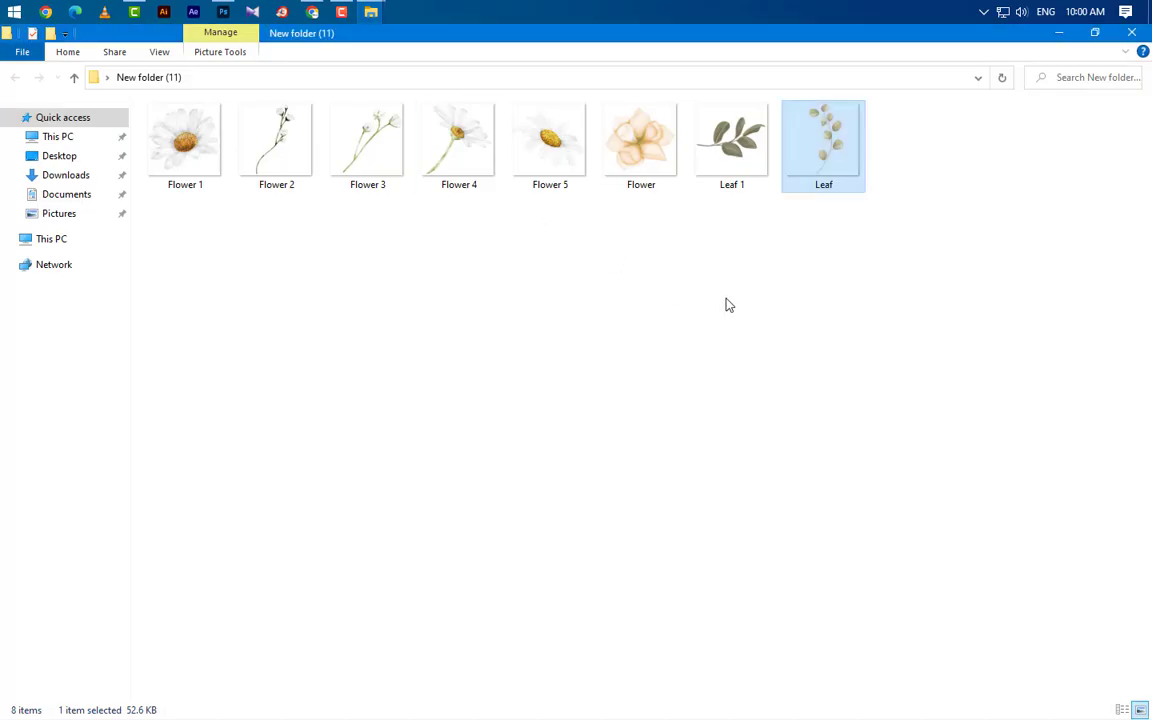
drag(919, 232, 343, 207)
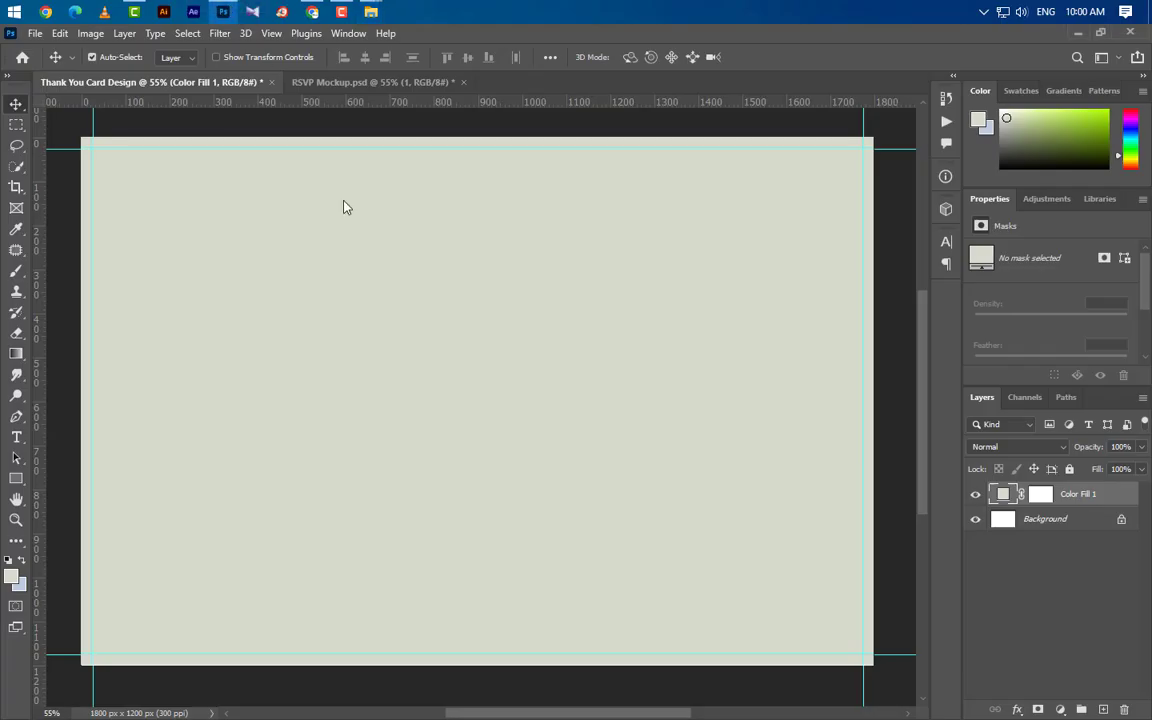
drag(454, 462, 456, 464)
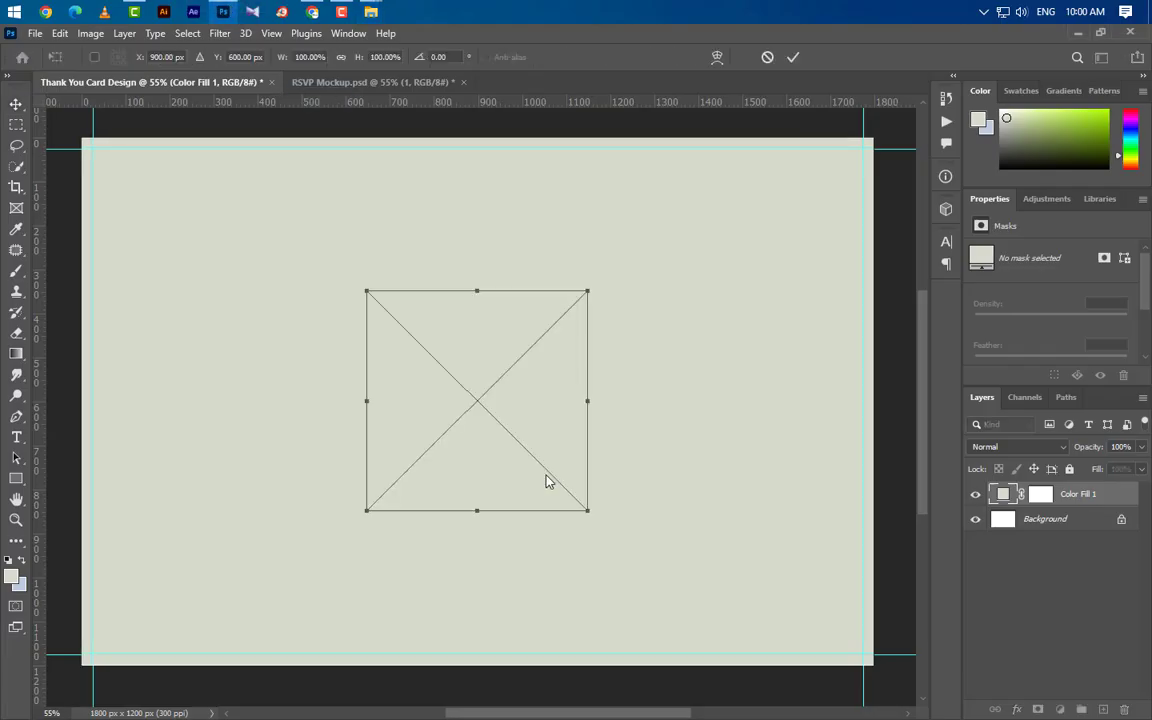
click(796, 57)
click(797, 57)
click(798, 57)
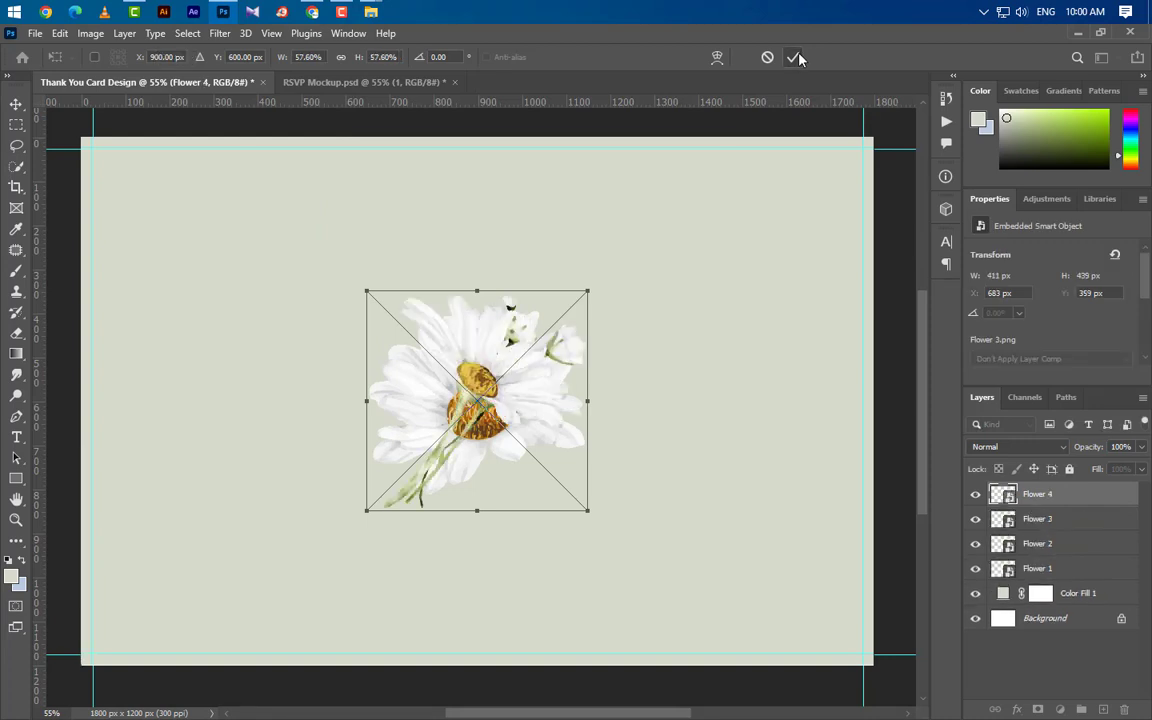
click(798, 57)
click(798, 57)
click(798, 57)
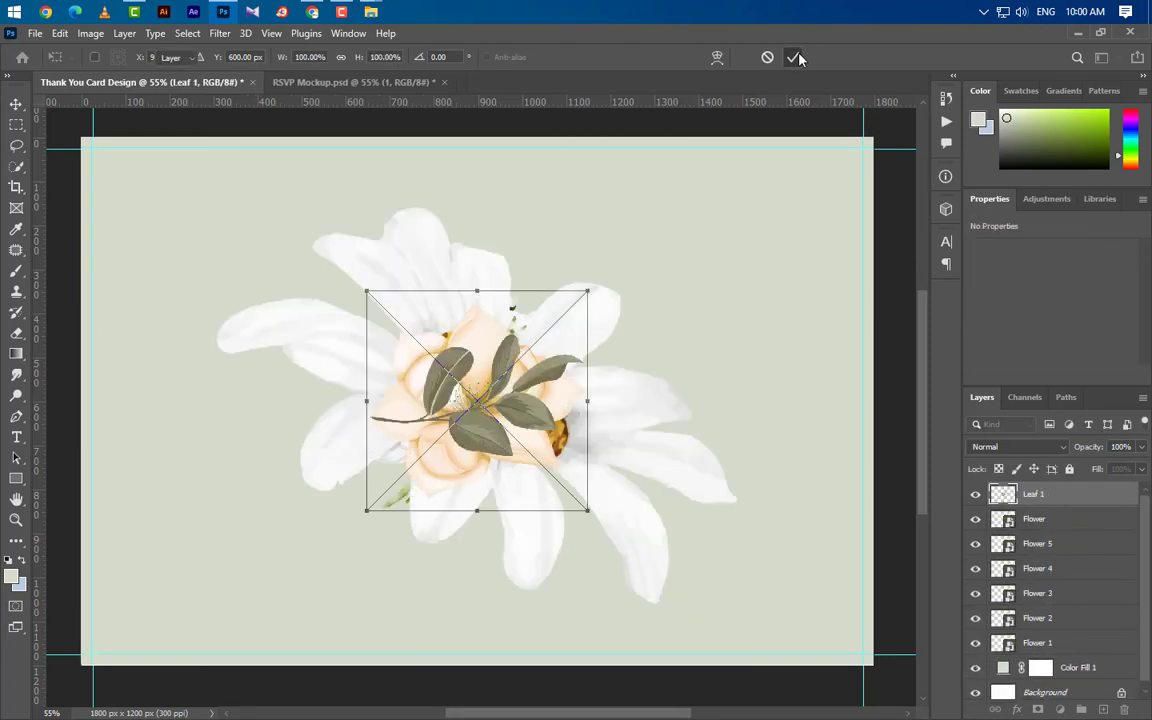
click(798, 57)
click(798, 57)
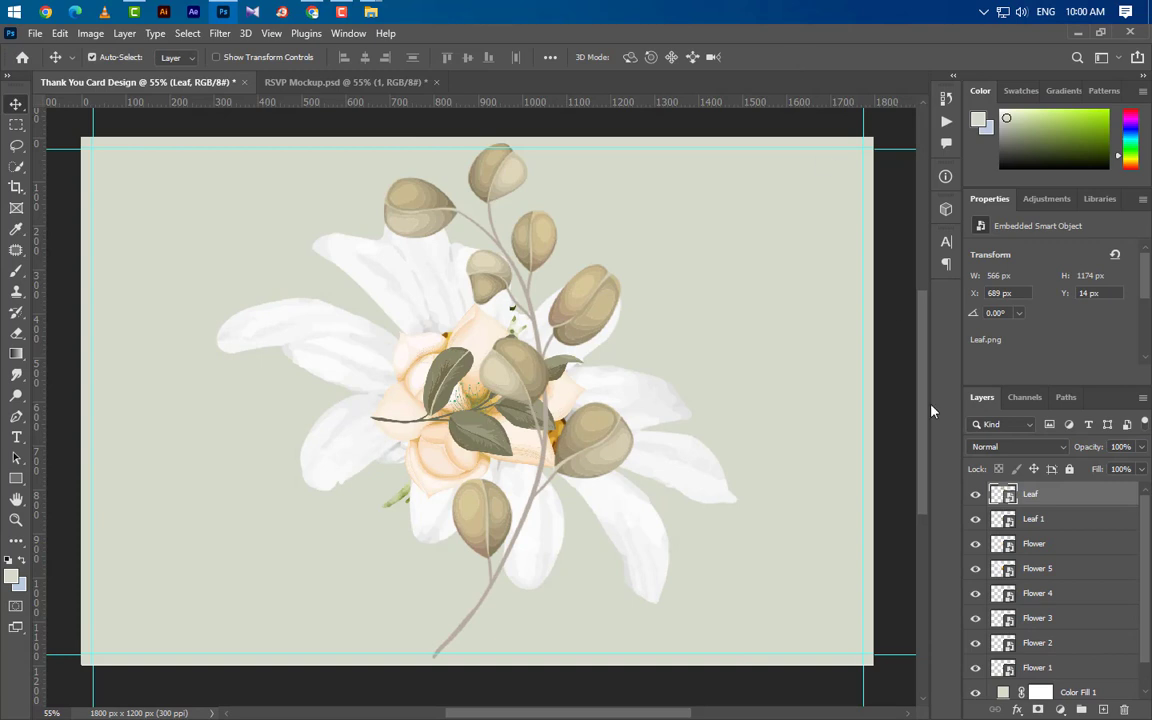
Step: Hide the oversized Flower 5 and Leaf layers
click(1000, 572)
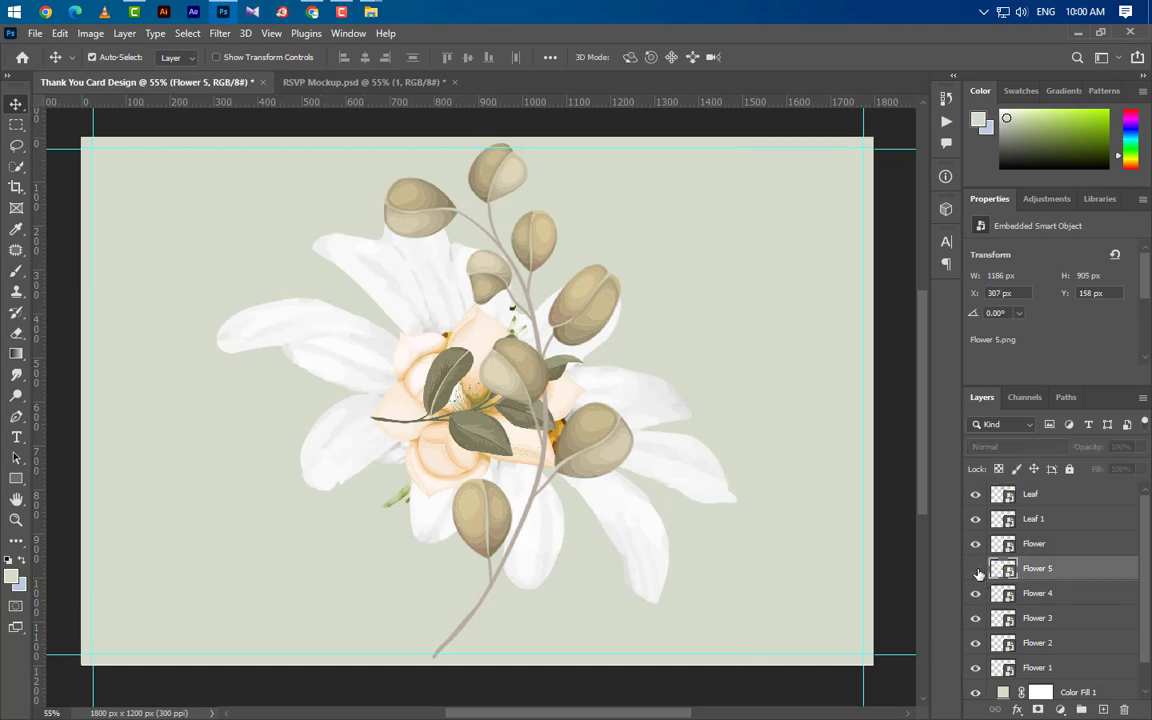
click(976, 569)
click(976, 497)
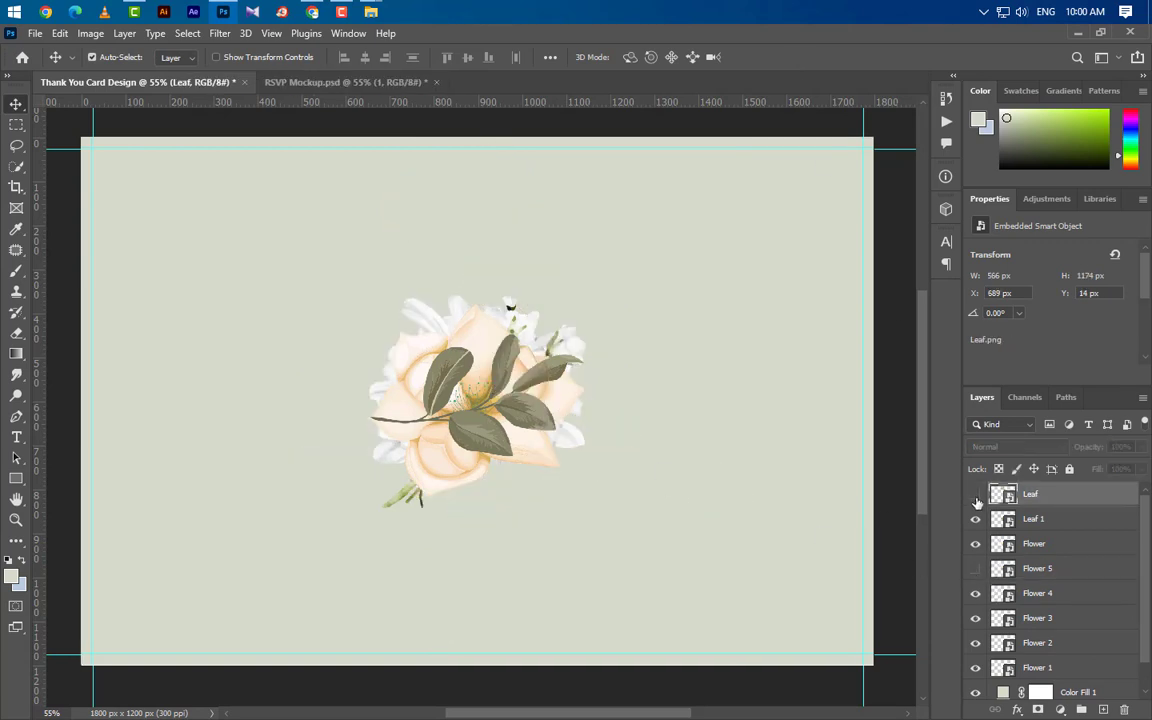
Step: Scale the Flower 2 sprig to about 72% and move it to the card's left edge, at about X -32, Y 731 px
click(509, 307)
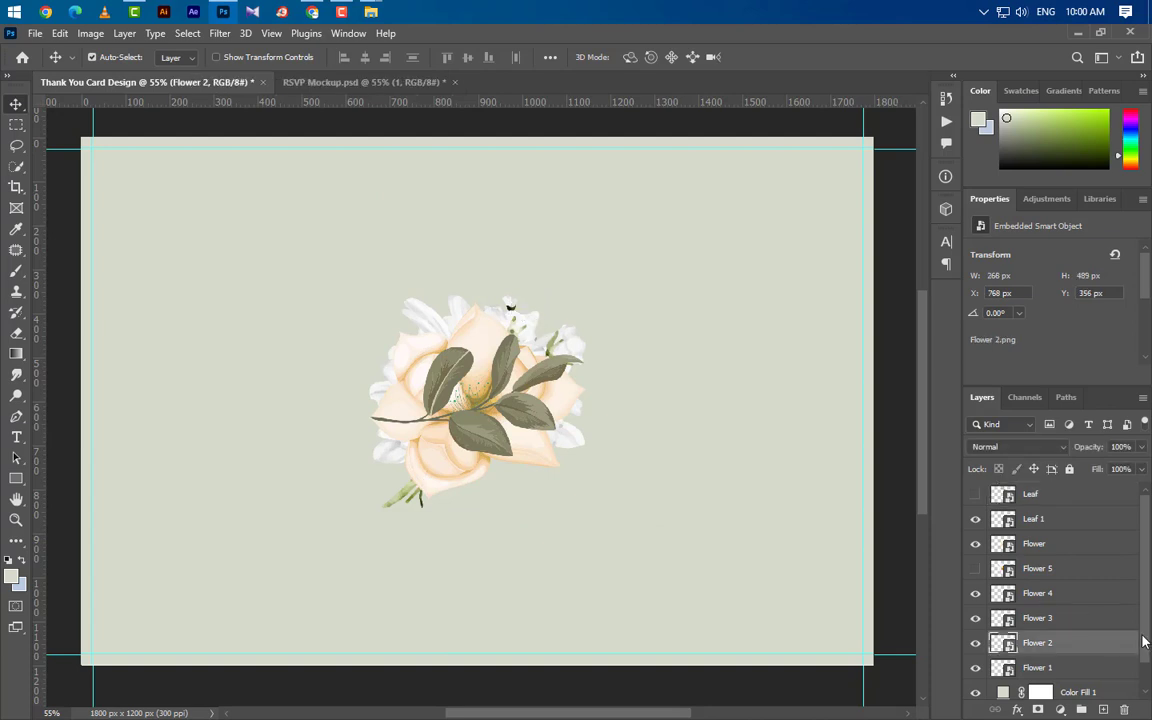
key(ctrl+t)
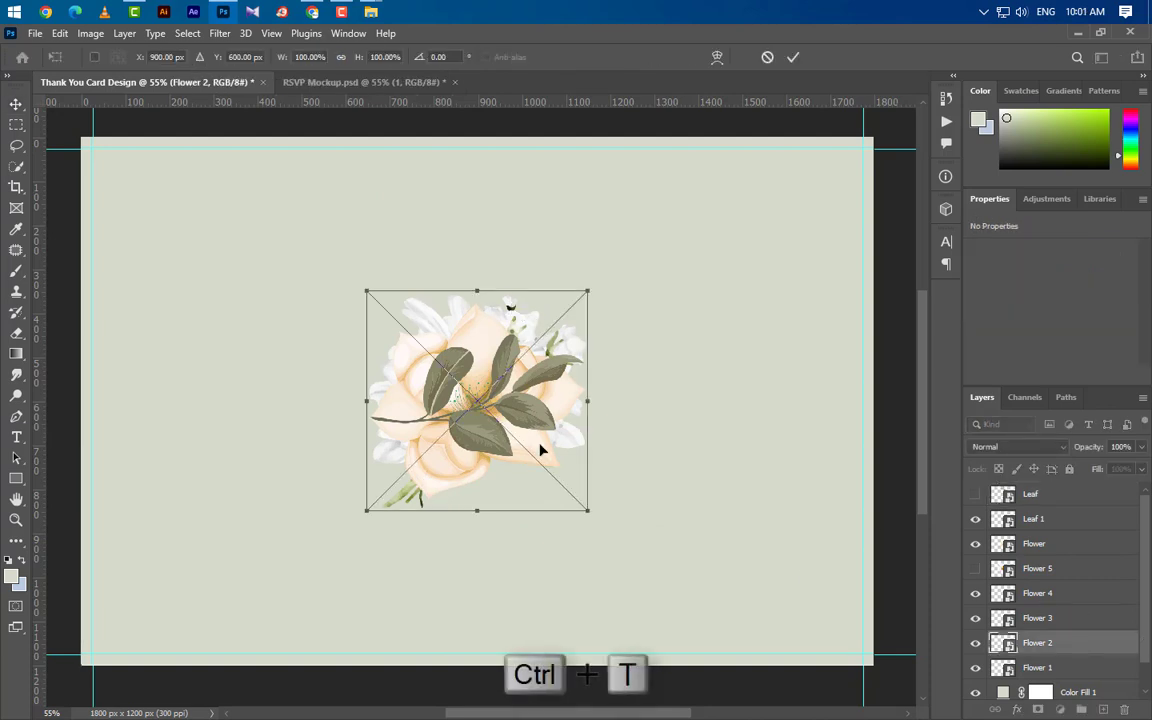
drag(542, 450, 263, 530)
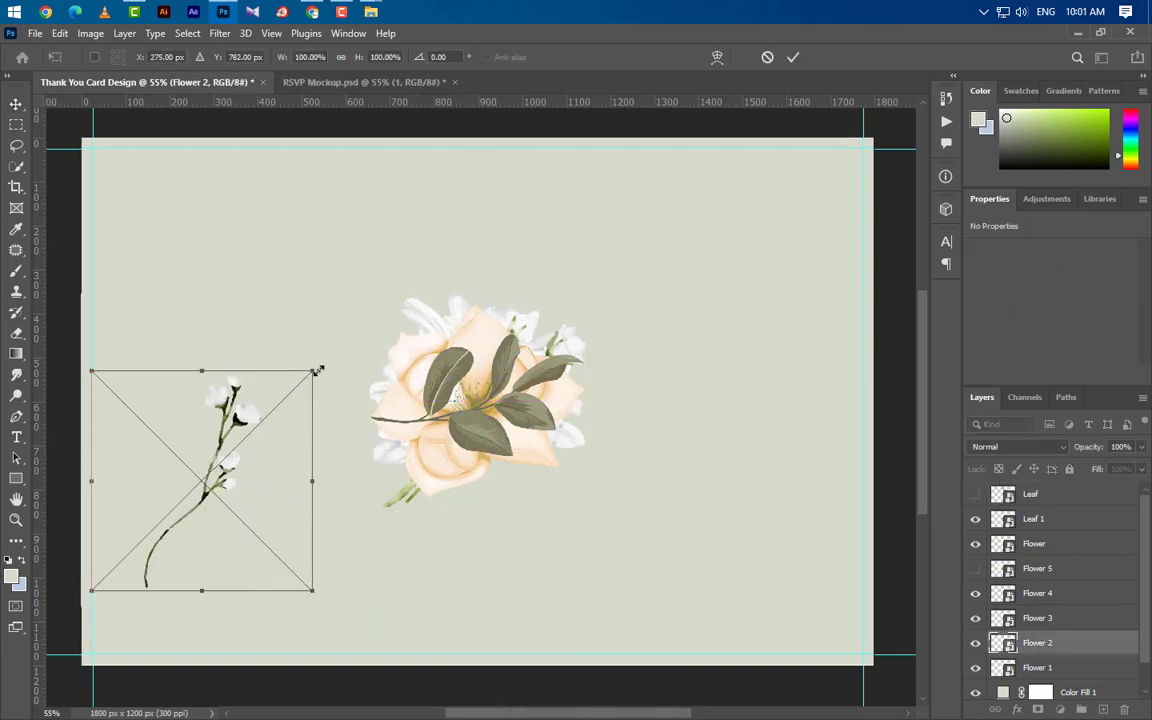
drag(314, 370, 256, 430)
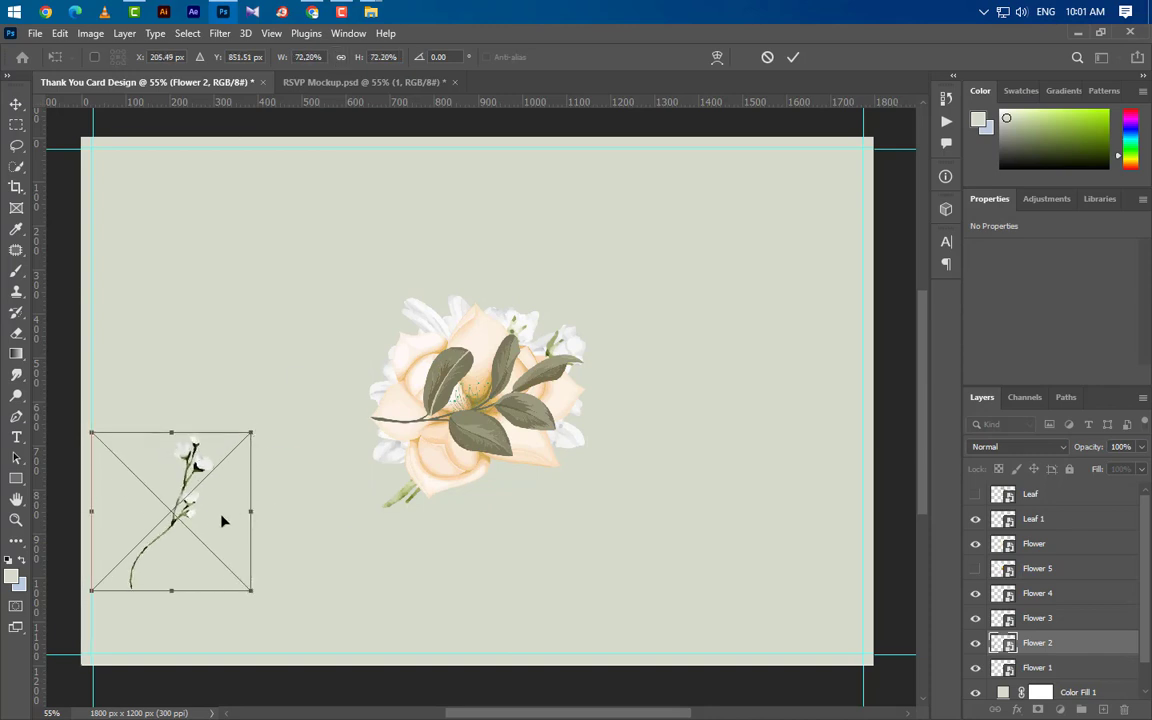
drag(223, 521, 162, 547)
click(794, 58)
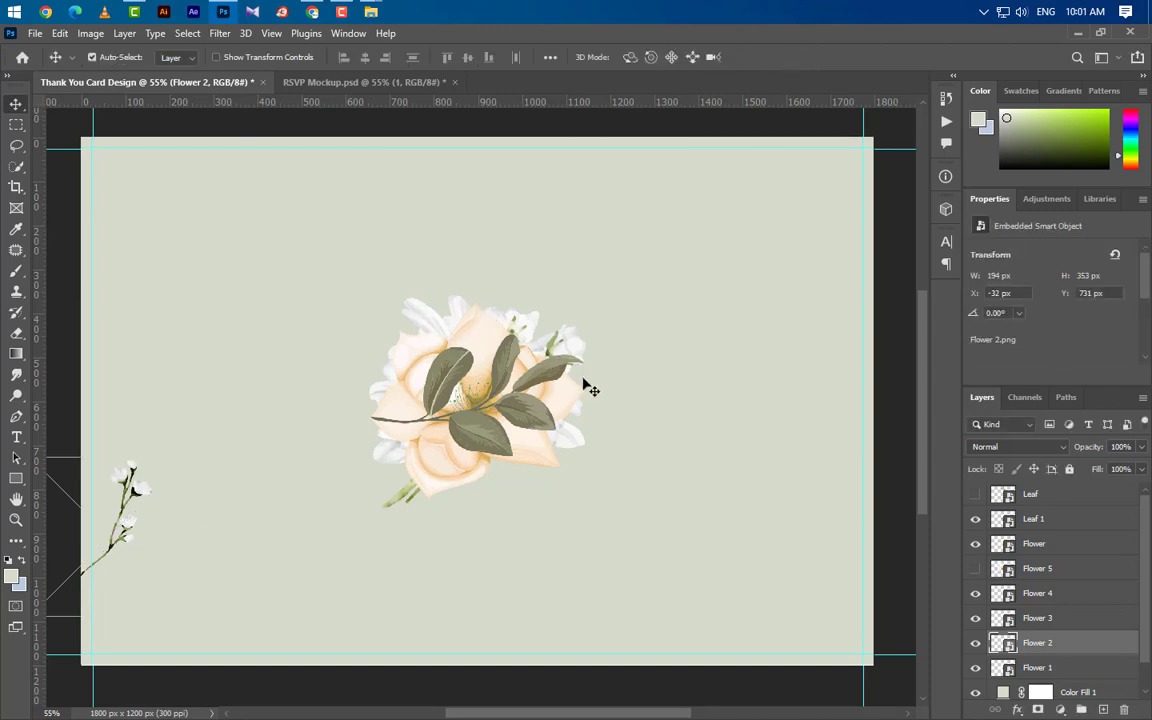
Step: Move the Flower 4 daisy out of the central pile to the card's upper right, at about X 1064, Y 192 px
click(578, 412)
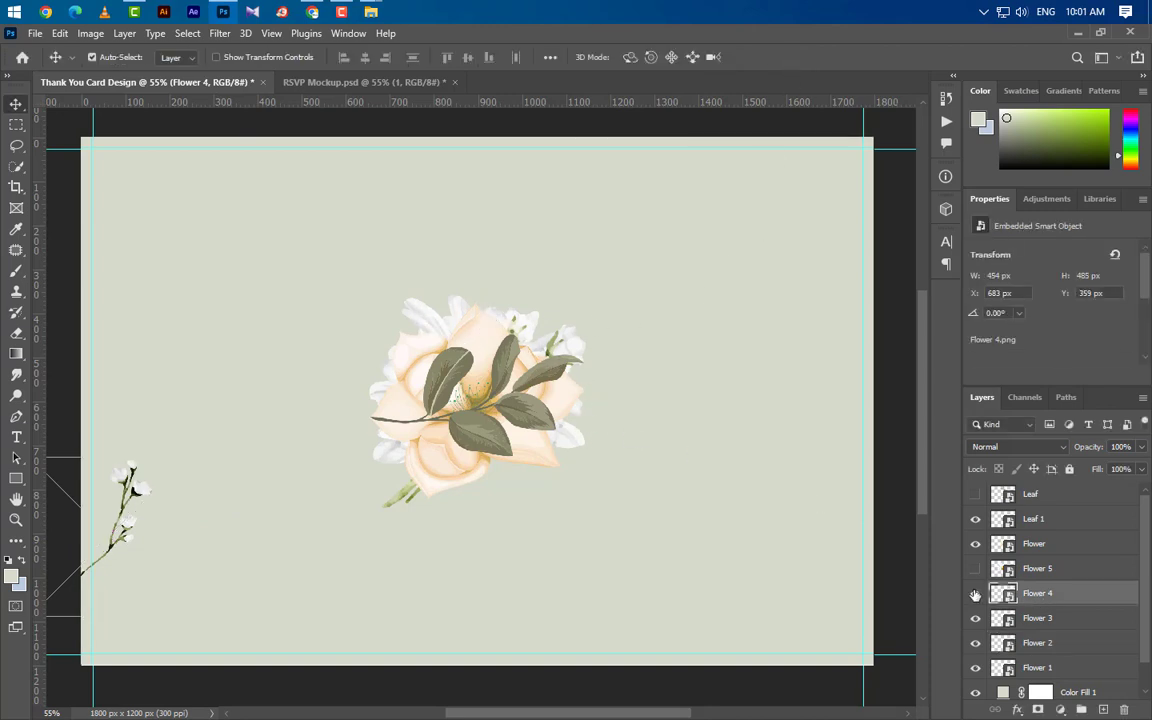
click(975, 594)
key(ctrl+t)
drag(566, 437, 735, 370)
click(793, 57)
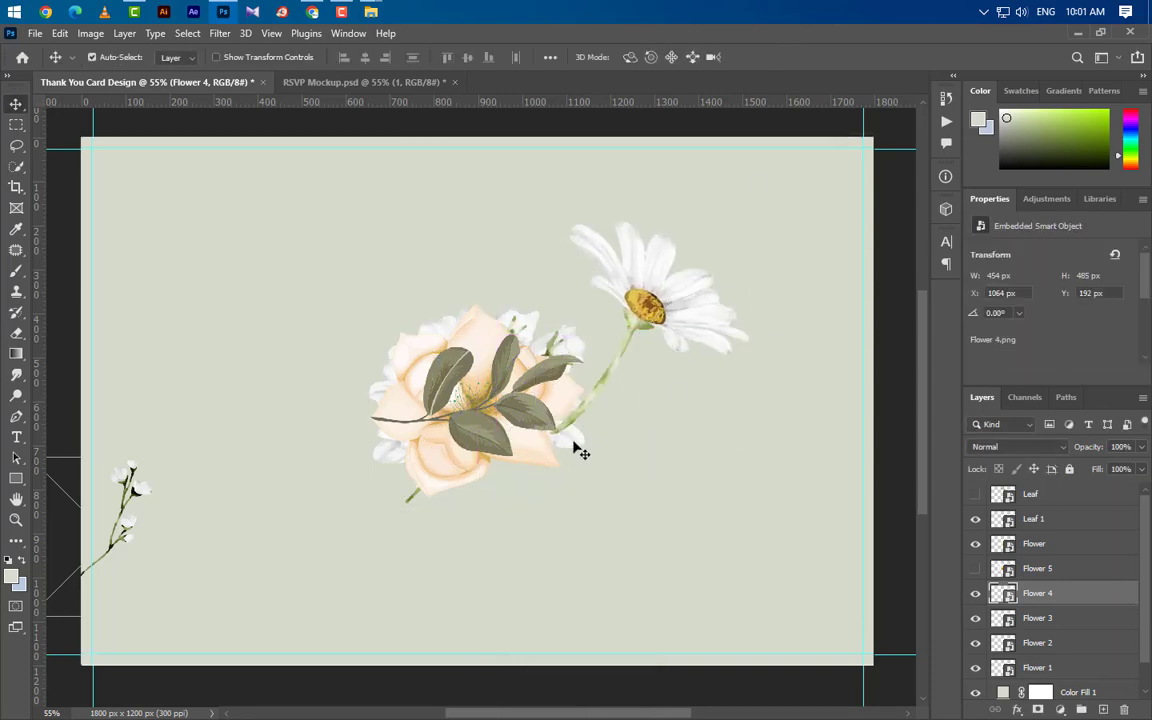
Step: Scale the Flower 1 daisy to about 47.6% and place it above the sprig at the card's left edge, at about X -14, Y 587 px
click(578, 446)
drag(585, 451, 748, 533)
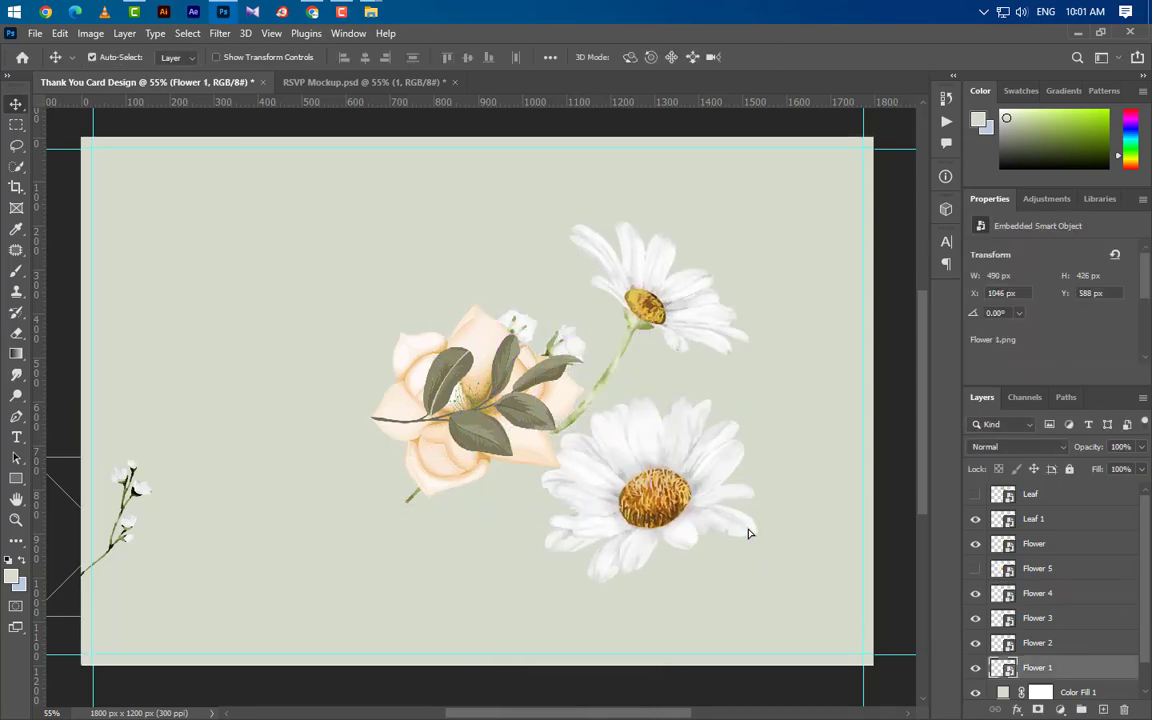
key(ctrl+t)
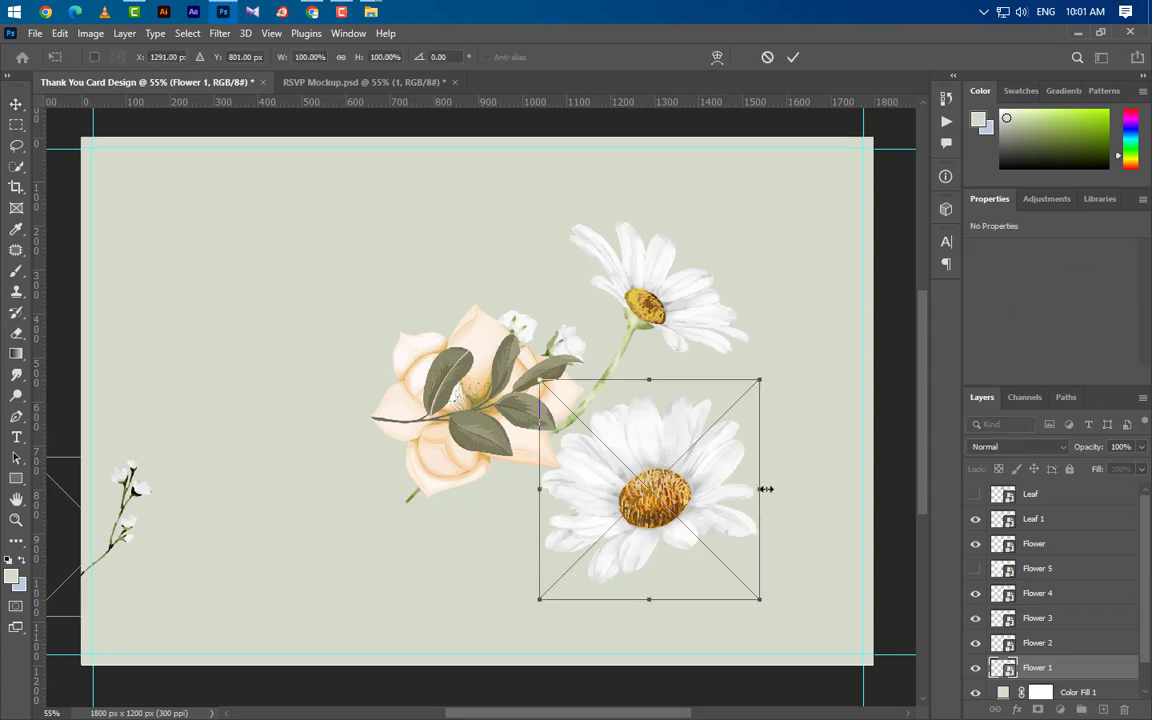
drag(765, 489, 155, 447)
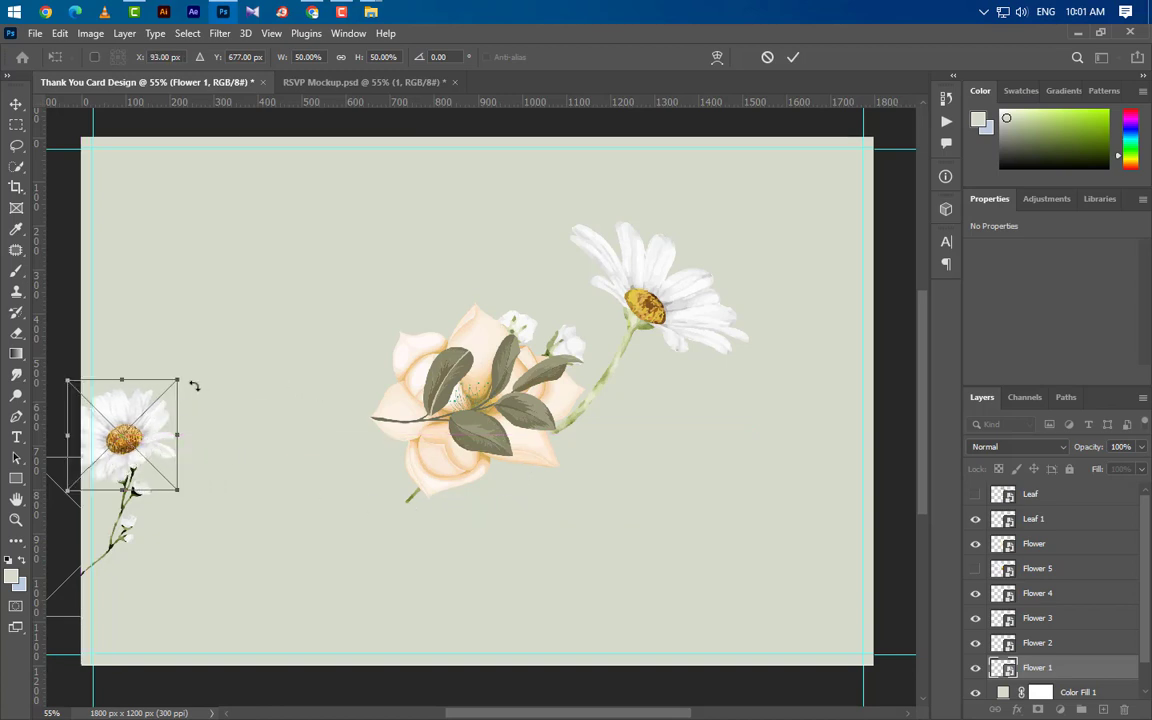
drag(182, 381, 176, 386)
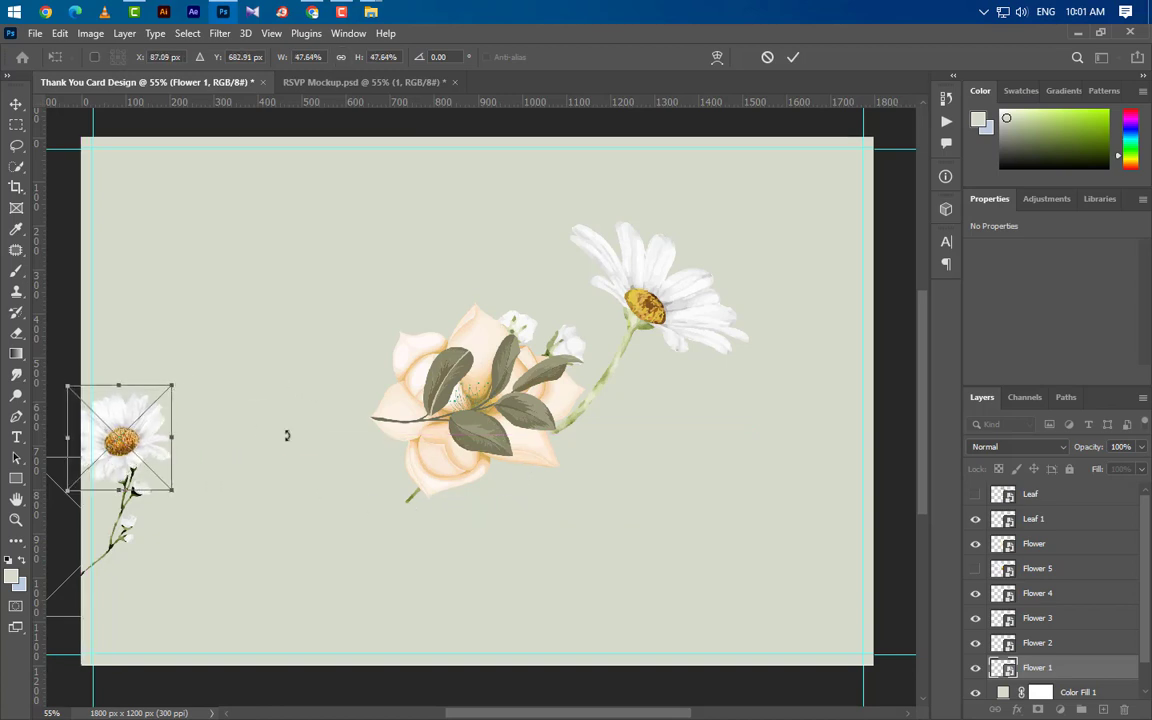
key(Right)
key(Right)
key(Right)
key(Right)
key(Right)
key(Right)
key(Right)
key(Right)
key(Right)
key(Right)
key(Right)
key(Right)
key(Right)
key(Right)
key(Down)
key(Down)
key(Down)
key(Down)
key(Down)
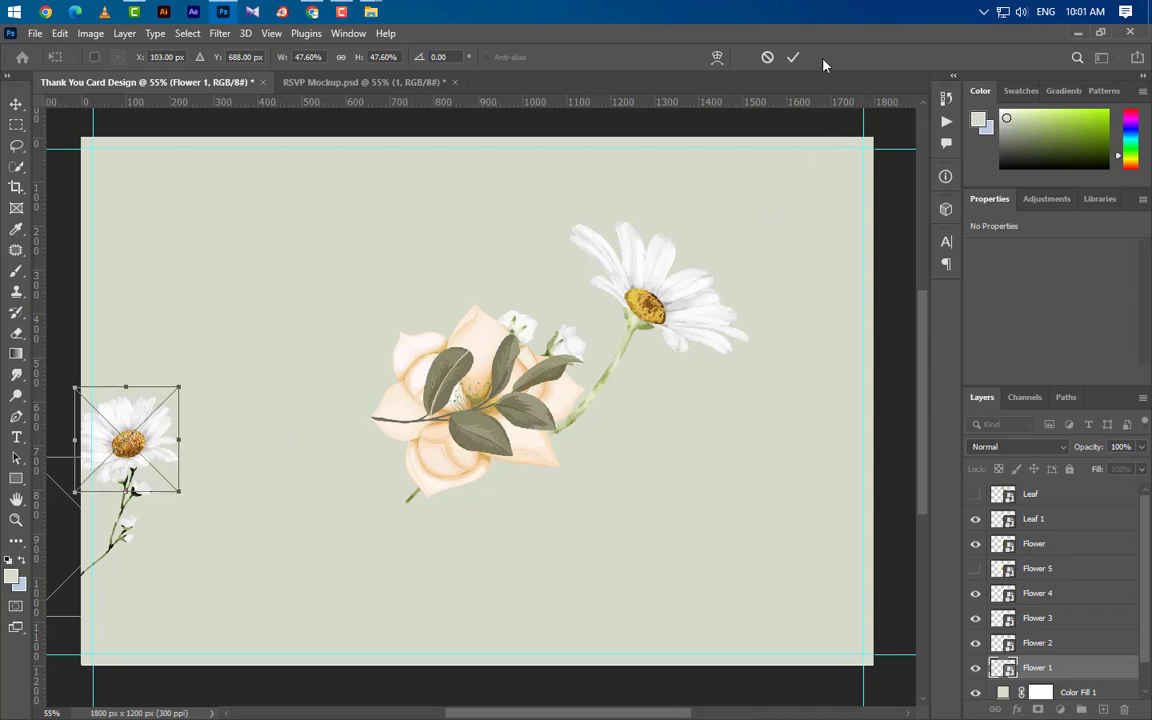
click(793, 57)
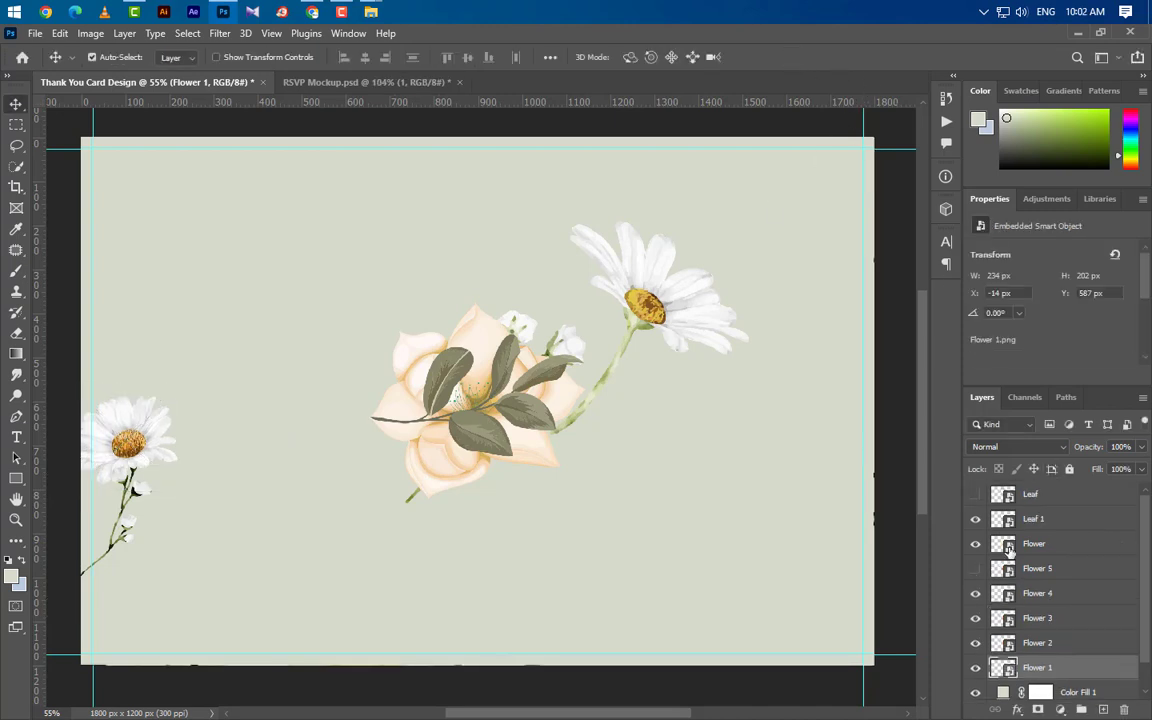
Step: Show the Leaf layer, scale it to about 13.2% and place it over the left daisy's outer petals, at about X -30, Y 533 px
click(976, 494)
click(1030, 494)
key(ctrl+t)
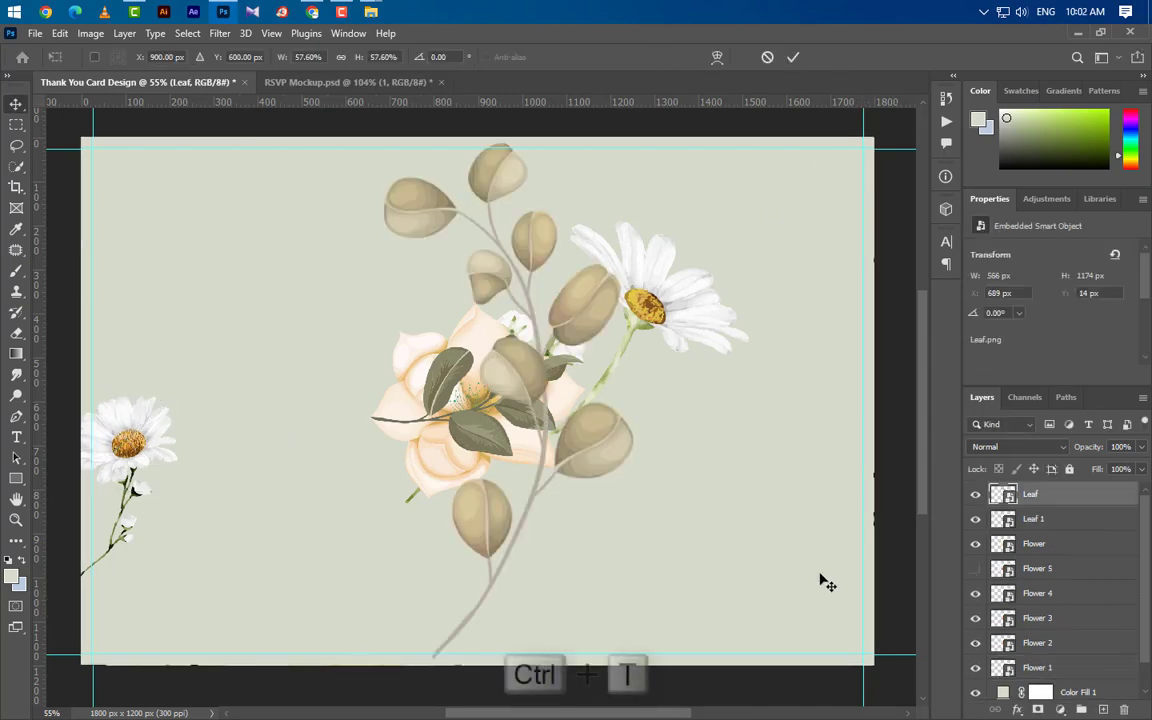
drag(741, 152, 371, 576)
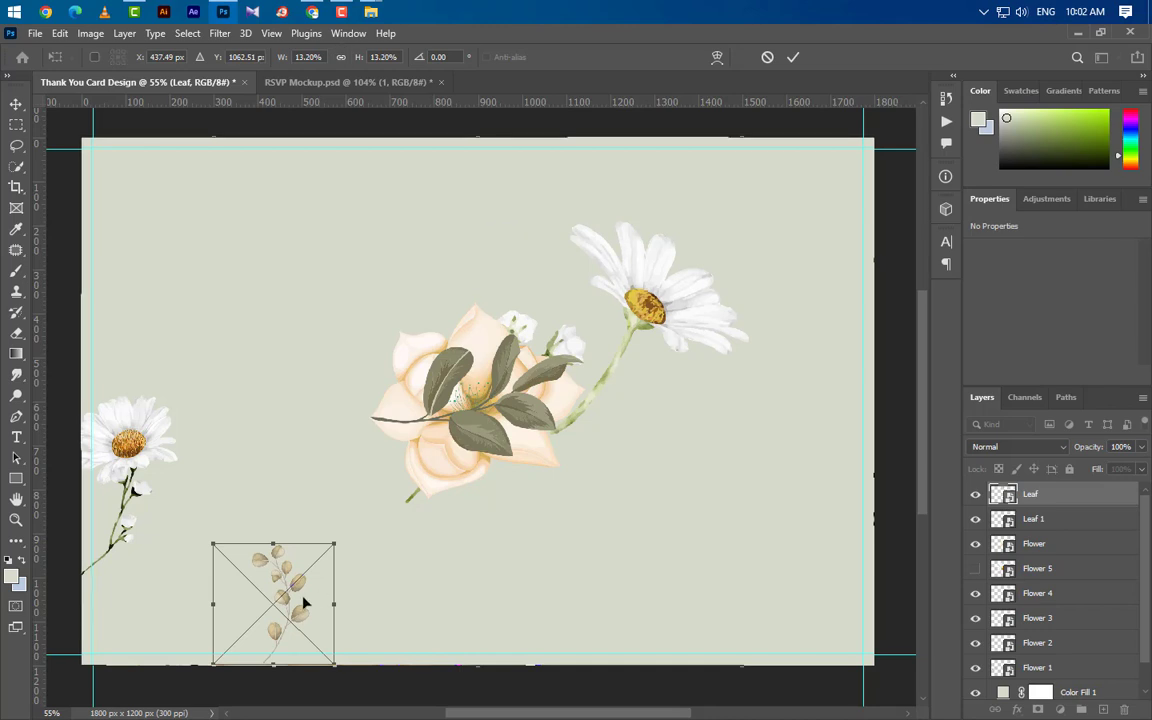
drag(303, 602, 114, 432)
scroll(78, 424, up, 4)
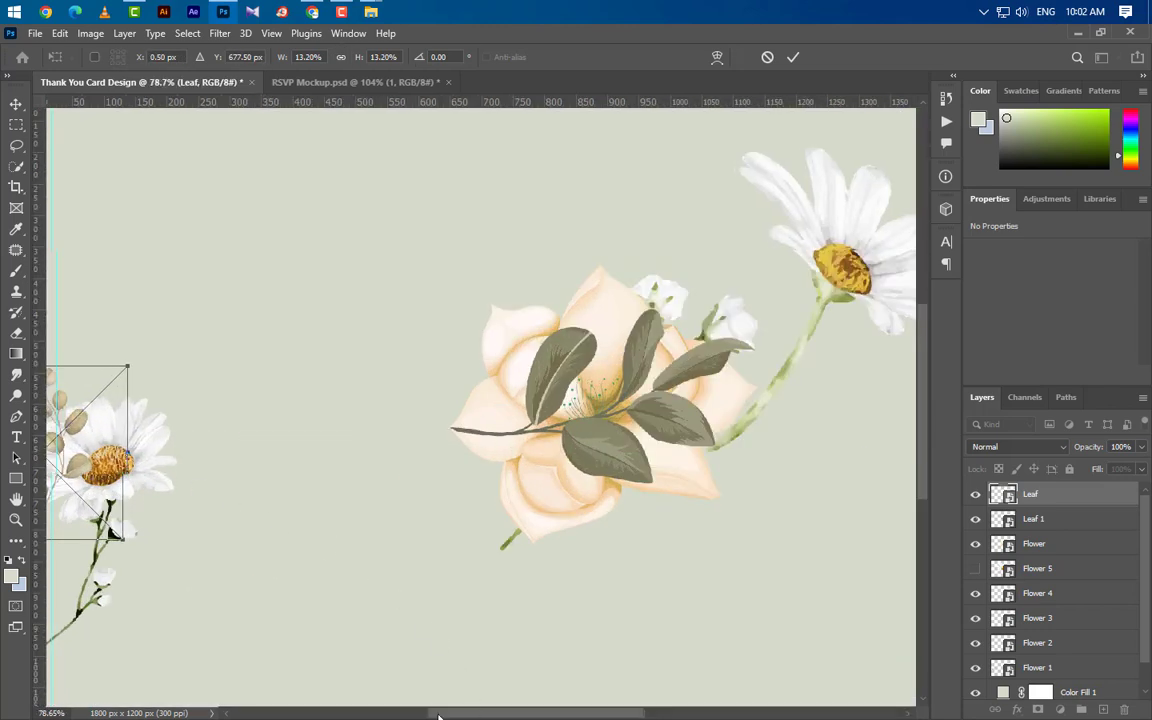
scroll(607, 367, up, 6)
click(796, 61)
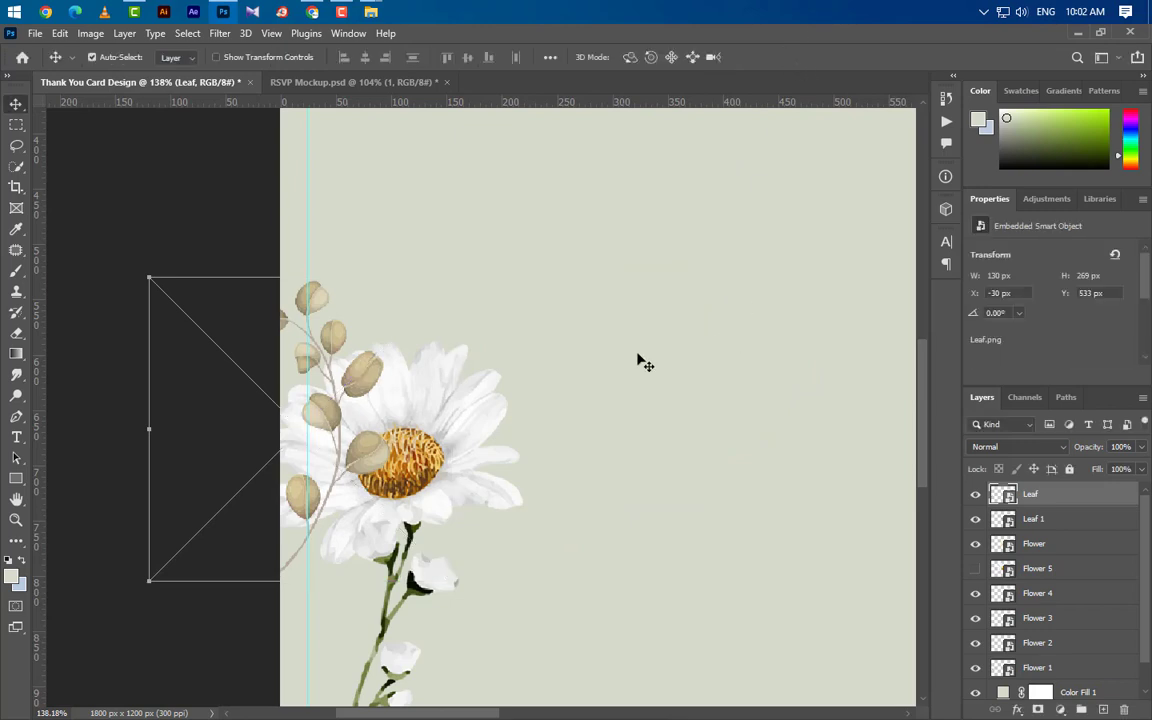
Step: Nudge the Flower 1 and Flower 2 layers about 15 px to the right and move both above the Leaf layer
scroll(314, 355, down, 6)
click(391, 443)
click(387, 503)
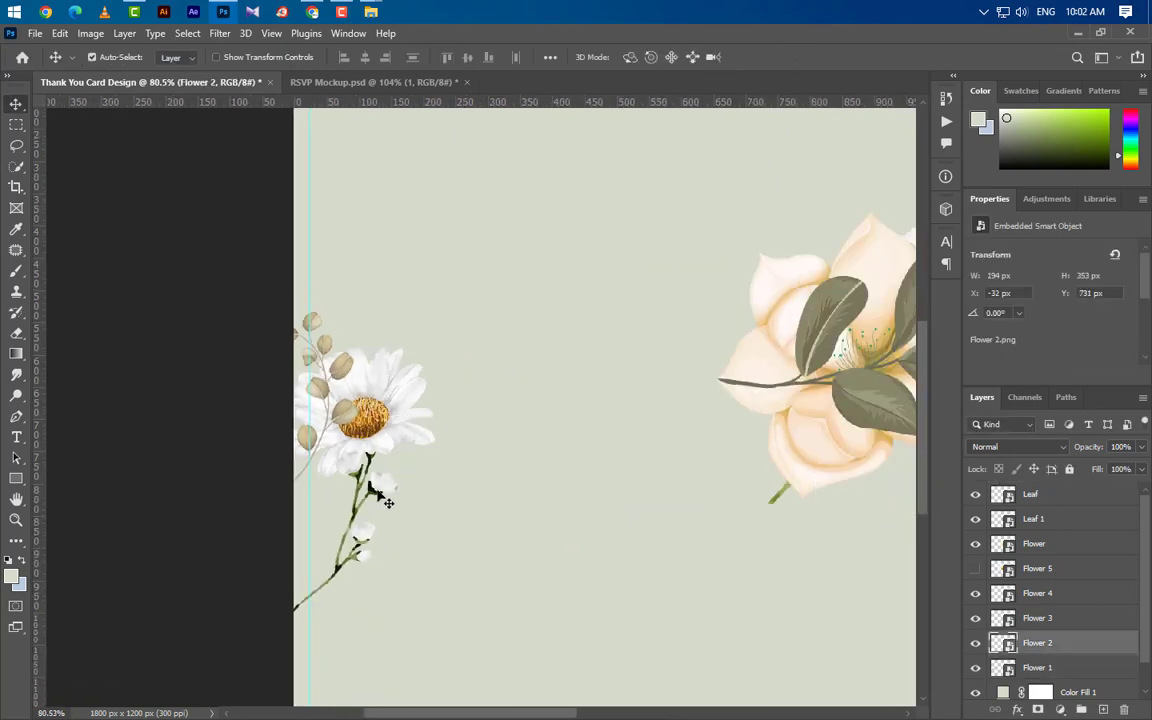
shift+click(1037, 668)
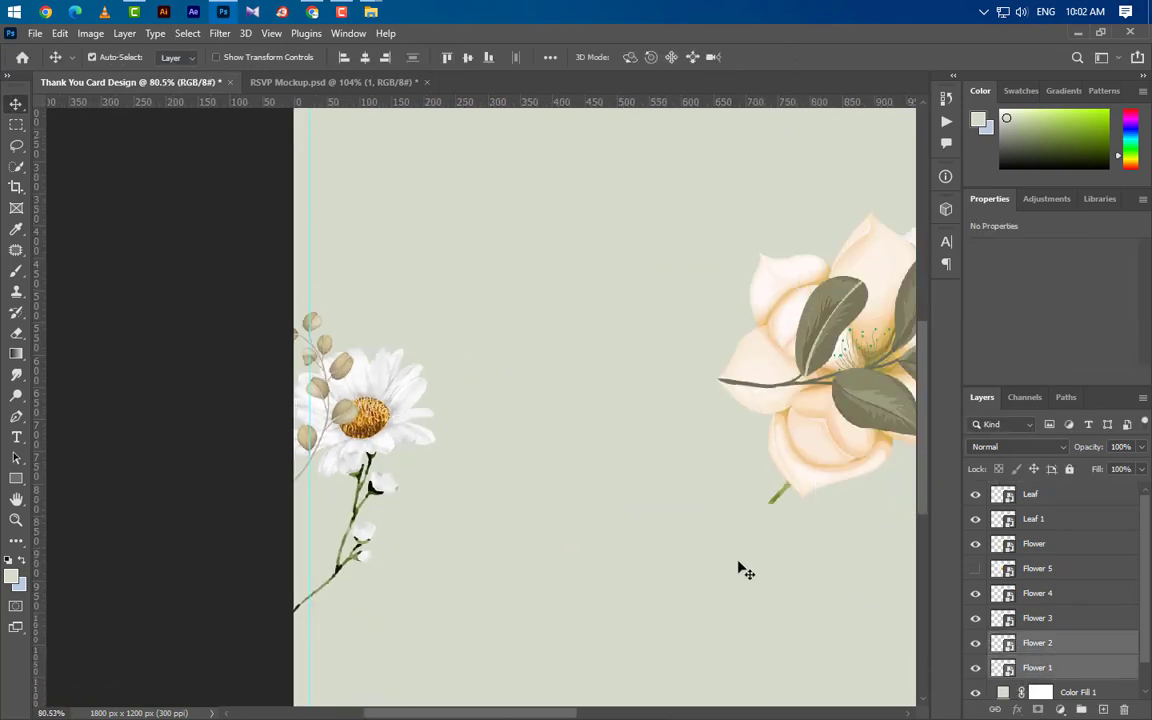
key(Right)
key(Right)
key(Right)
key(Right)
key(Right)
key(Right)
key(Right)
key(Right)
key(Right)
key(Right)
key(Right)
key(Right)
key(Right)
key(Right)
key(Right)
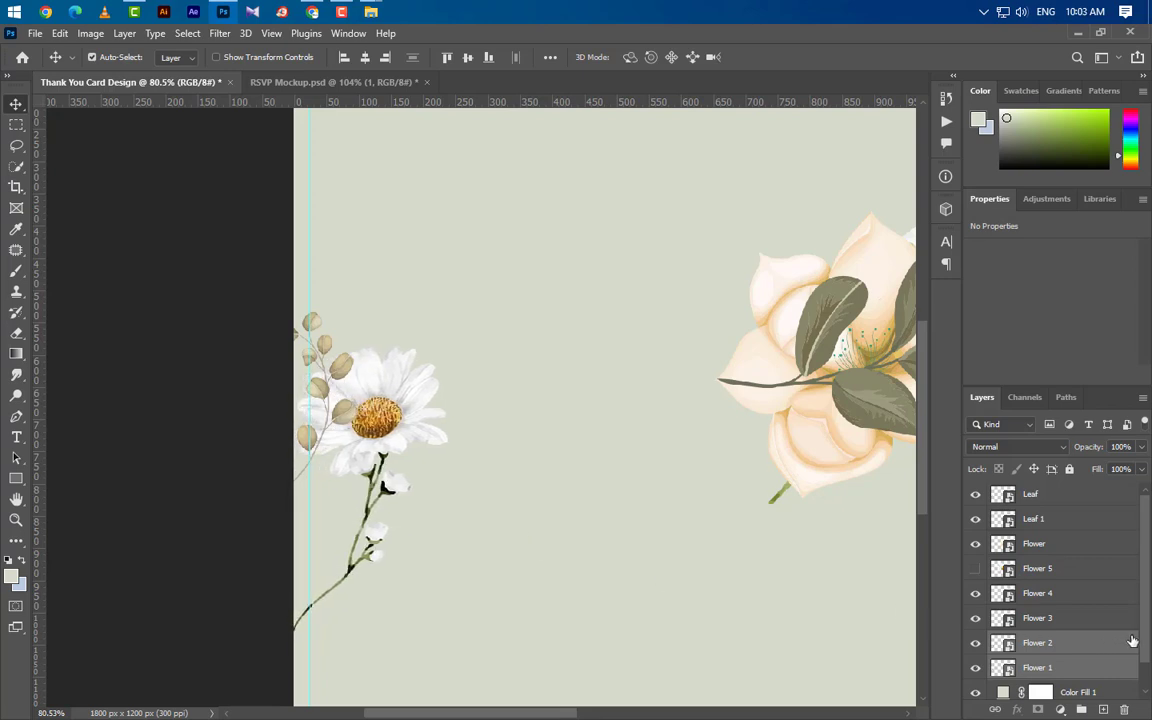
drag(1098, 648, 1053, 492)
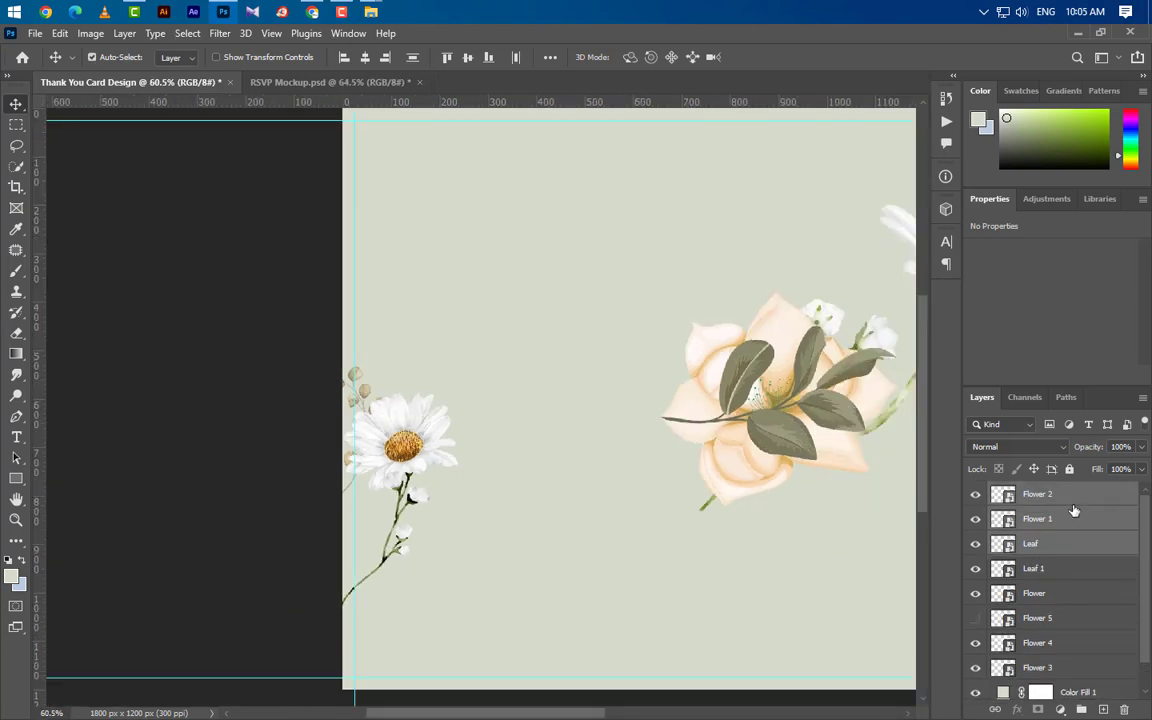
Step: Duplicate the Flower 2, Flower 1 and Leaf layers, flip the copies horizontally and set their rotation to -96°
drag(1092, 554, 1104, 709)
key(ctrl+t)
right_click(481, 489)
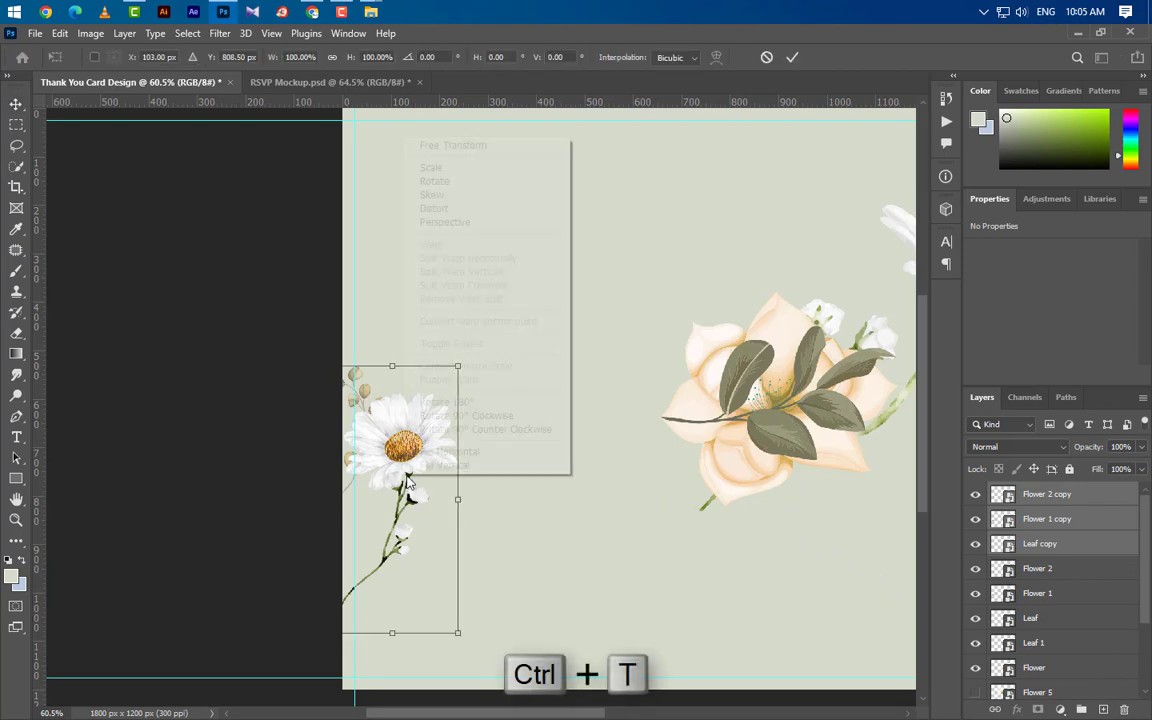
click(492, 452)
drag(499, 450, 578, 668)
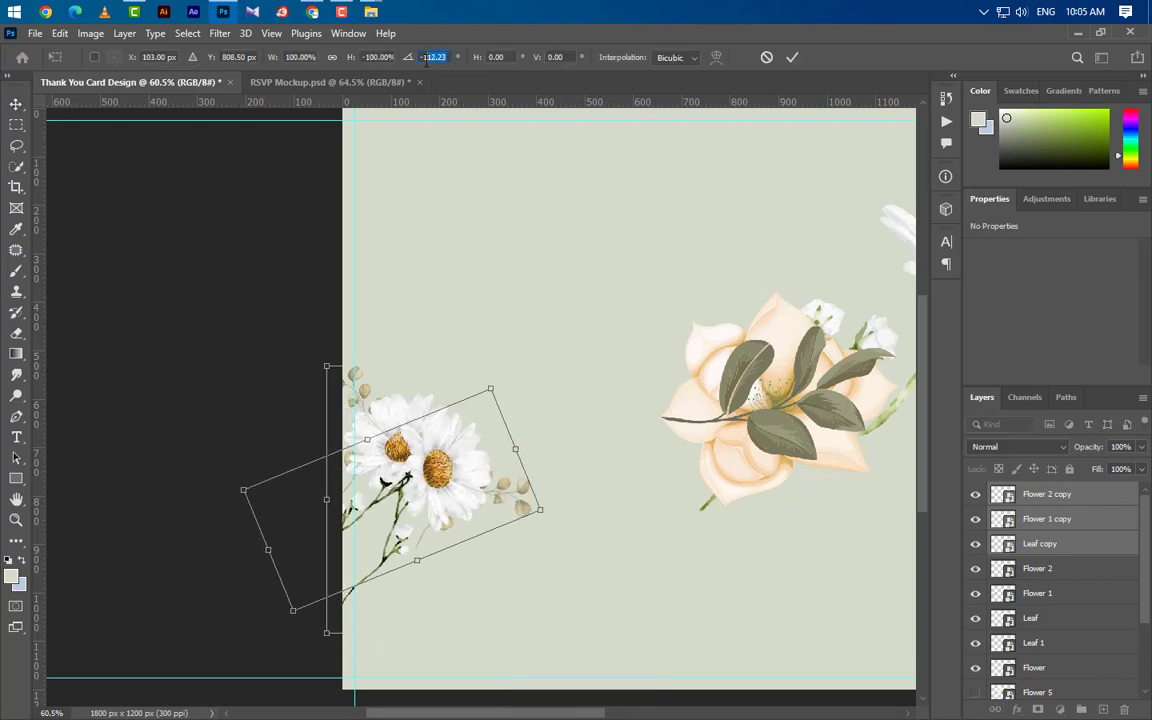
drag(529, 152, 565, 350)
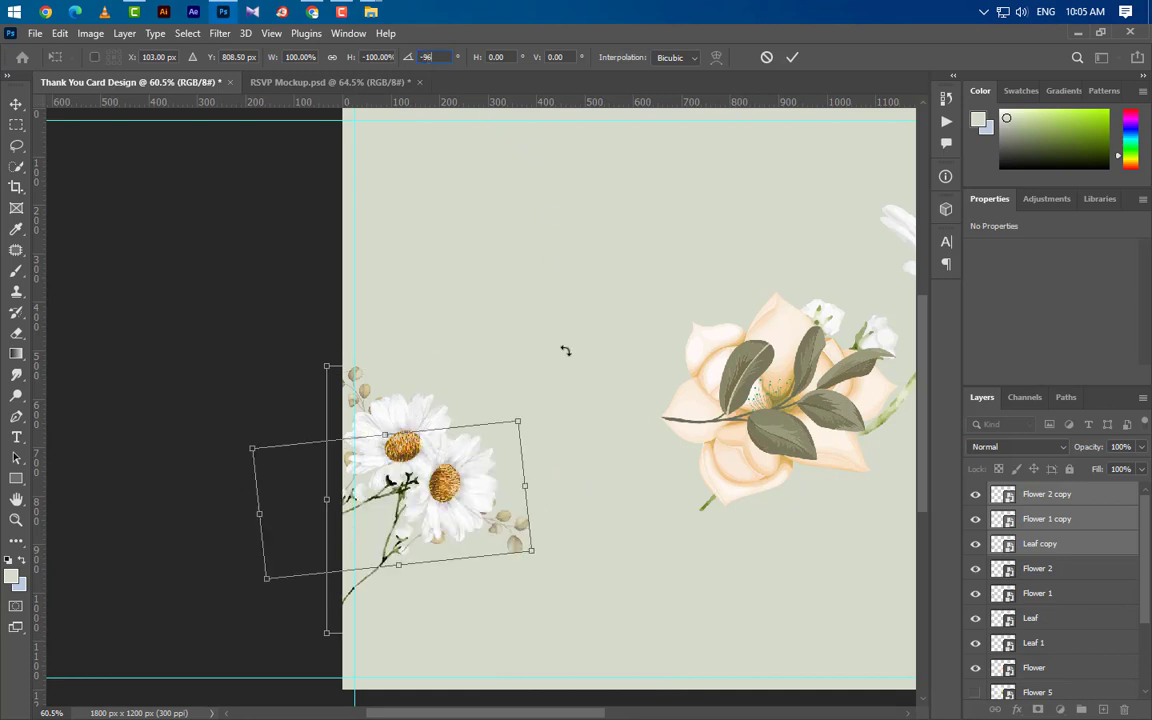
Step: Enlarge the Flower 2, Flower 1 and Leaf copies together and place them along the card's bottom edge beside the lower-left corner
drag(501, 511, 650, 617)
scroll(297, 450, down, 1)
scroll(297, 450, down, 1)
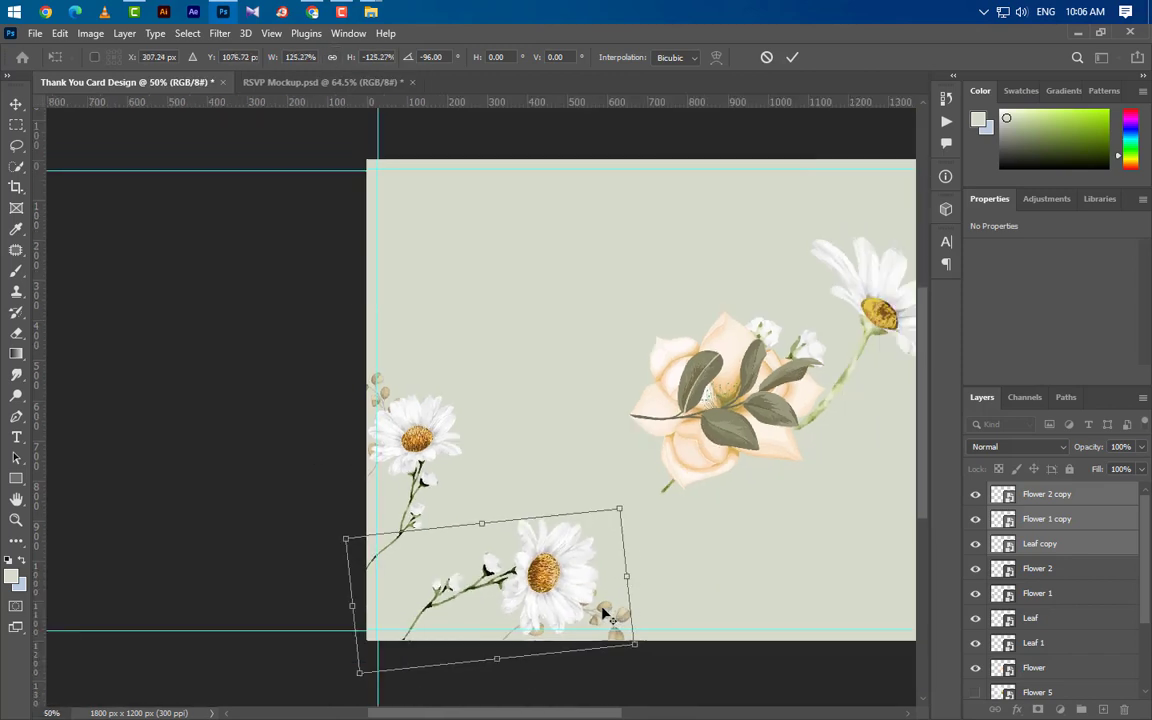
drag(557, 597, 567, 600)
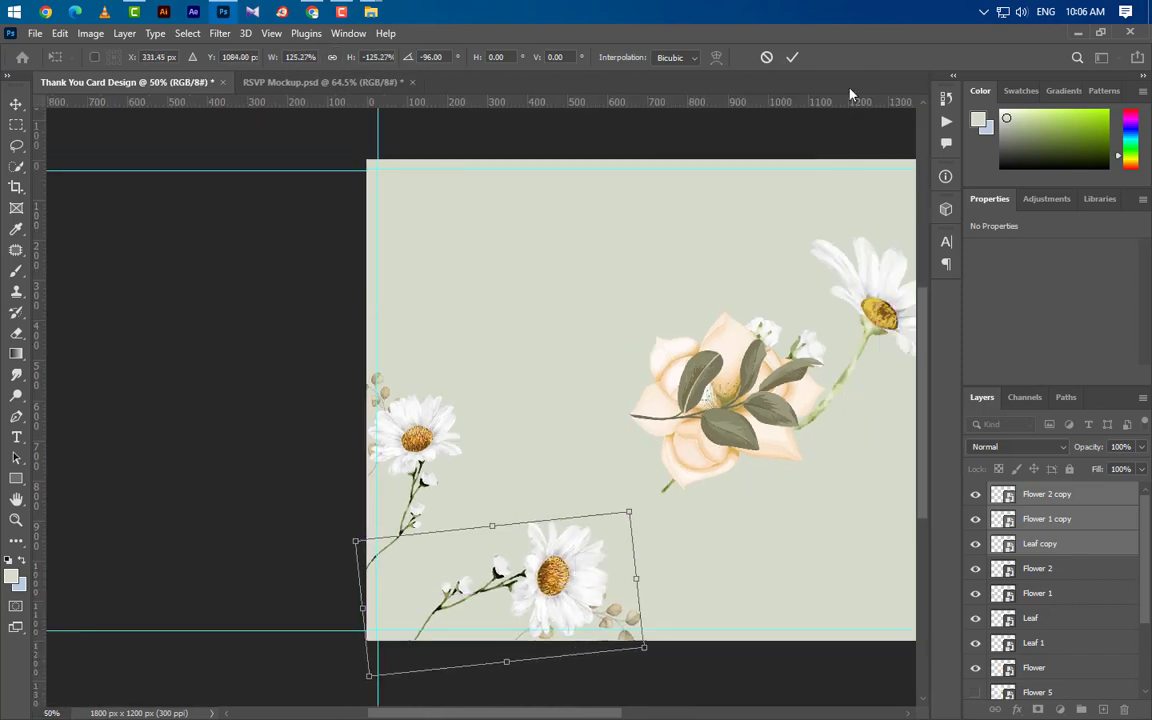
click(792, 58)
Step: Bring the Flower 3 layer to the top of the stack, scale it to 30% and place it at about X 264, Y 727 px
click(645, 357)
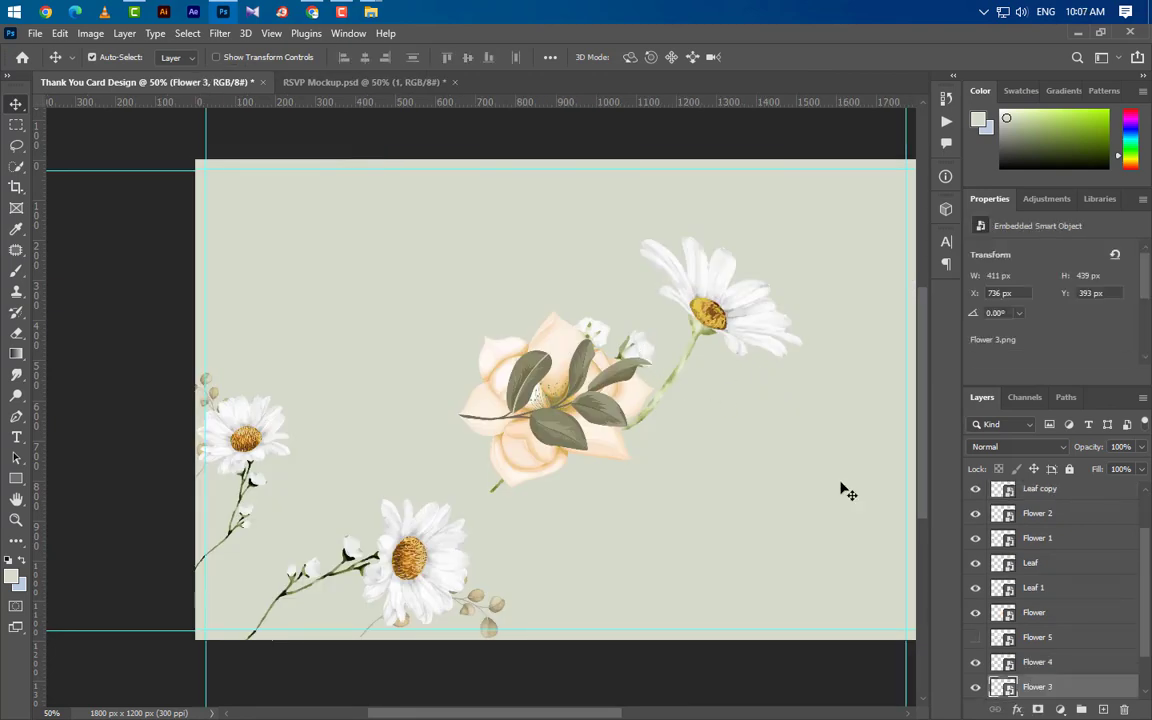
mouse_move(1089, 691)
mouse_down()
mouse_move(1090, 359)
mouse_move(985, 455)
mouse_move(1020, 470)
mouse_move(1020, 487)
mouse_up()
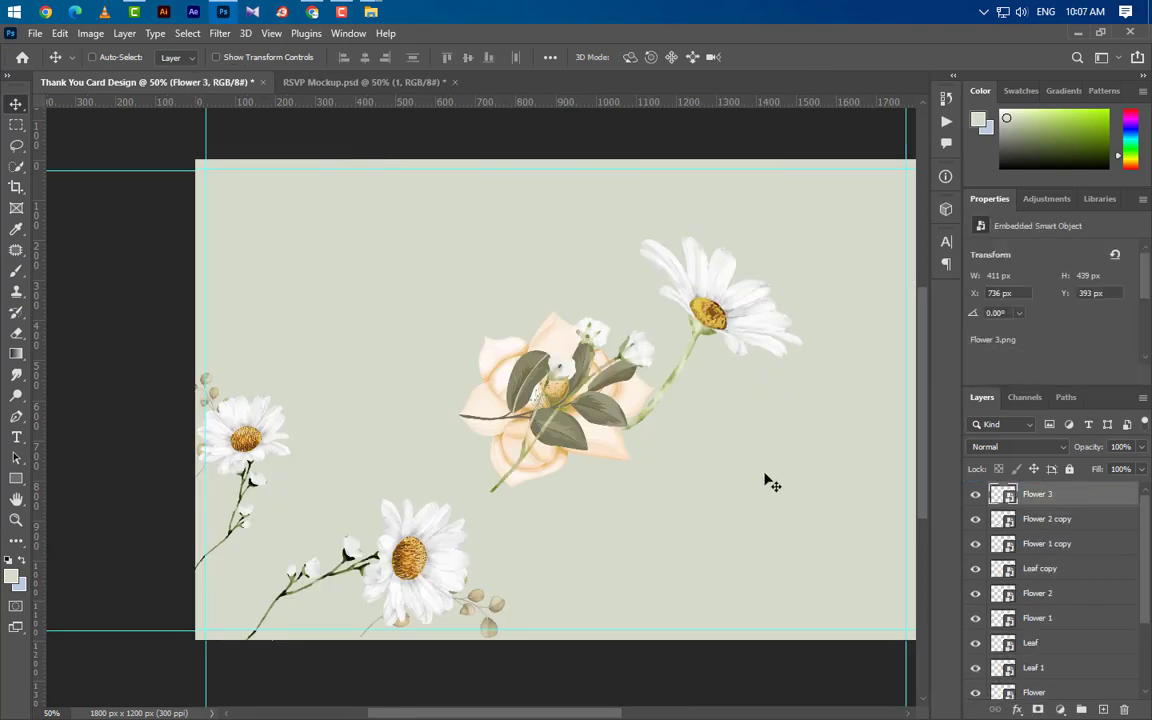
key(ctrl+t)
drag(653, 302, 509, 432)
drag(469, 482, 335, 490)
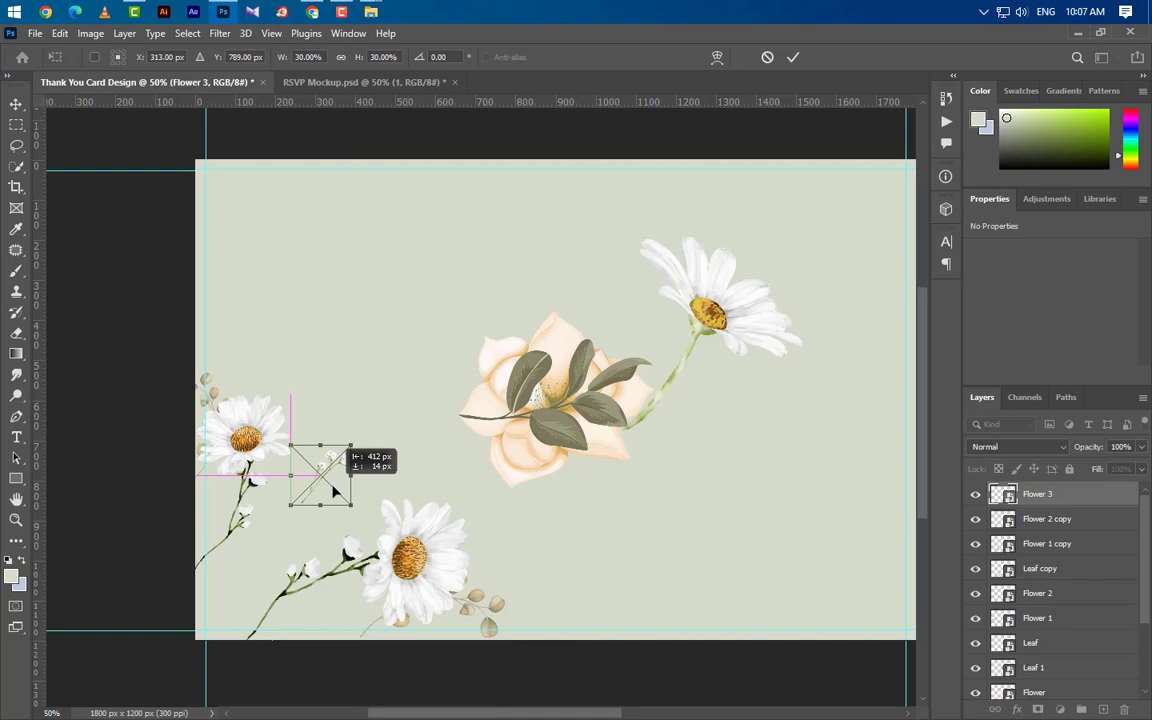
click(795, 58)
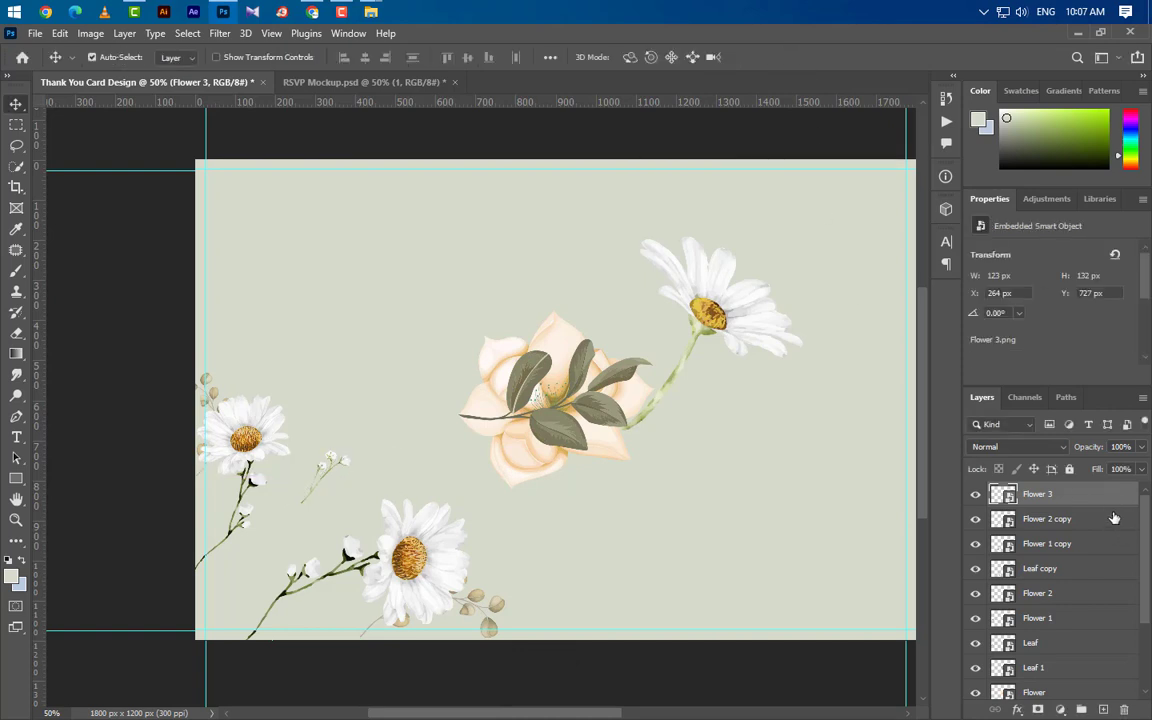
Step: Duplicate Flower 3, flip the copy horizontally, rotate it to about -94.15° and place it at about X 329, Y 747 px
drag(1108, 500, 1101, 709)
key(ctrl+t)
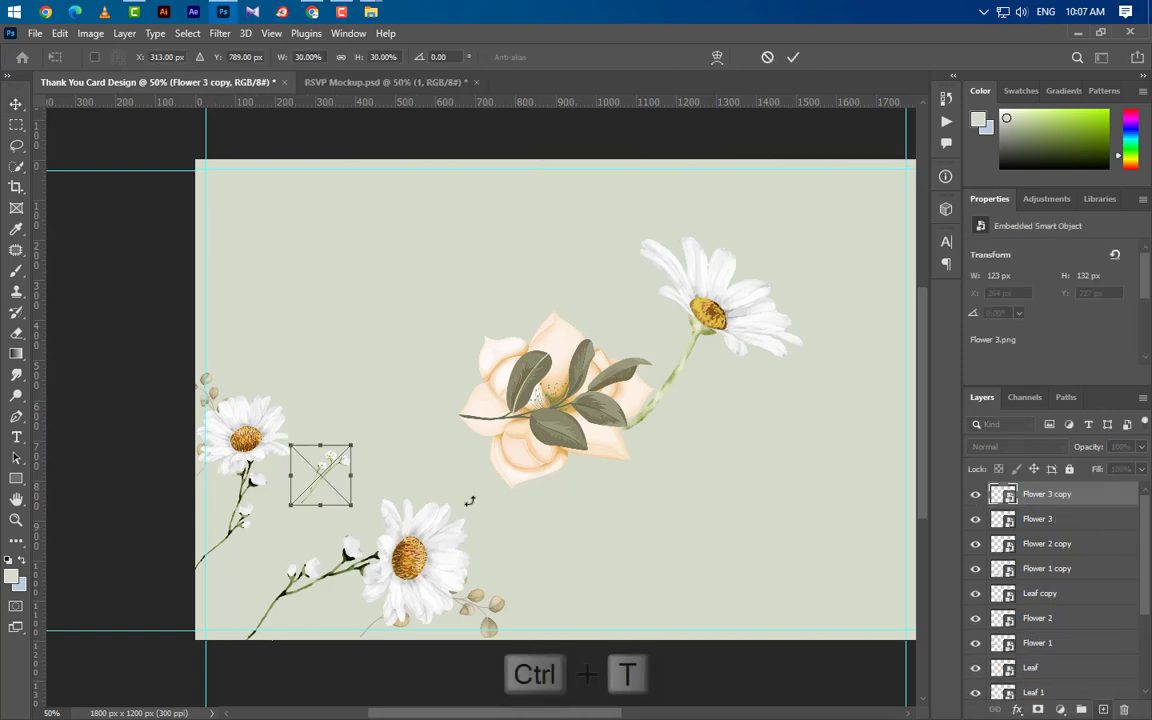
right_click(329, 480)
click(375, 459)
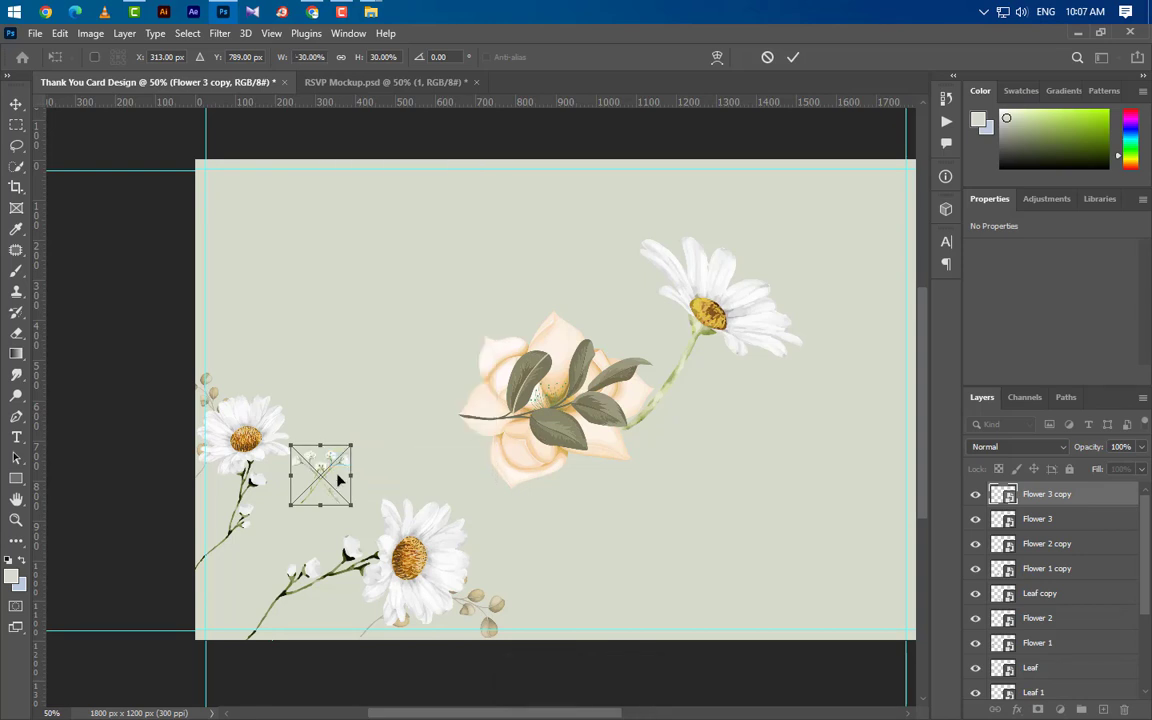
drag(401, 479, 430, 522)
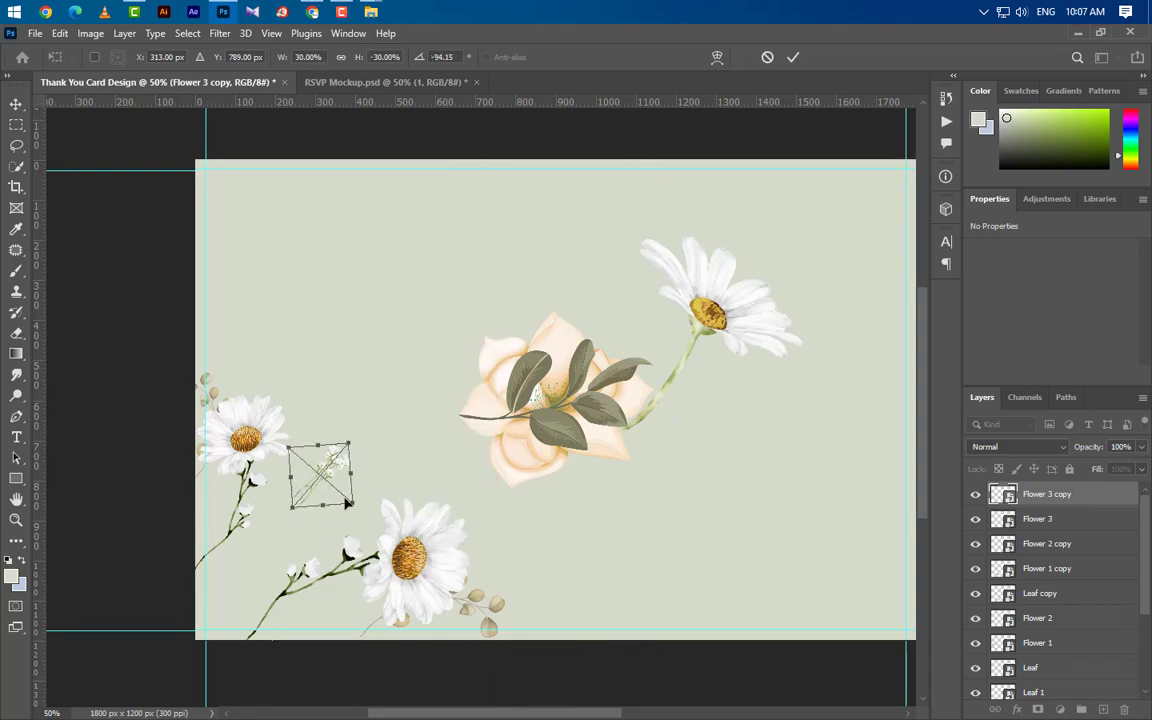
drag(346, 504, 378, 497)
click(790, 58)
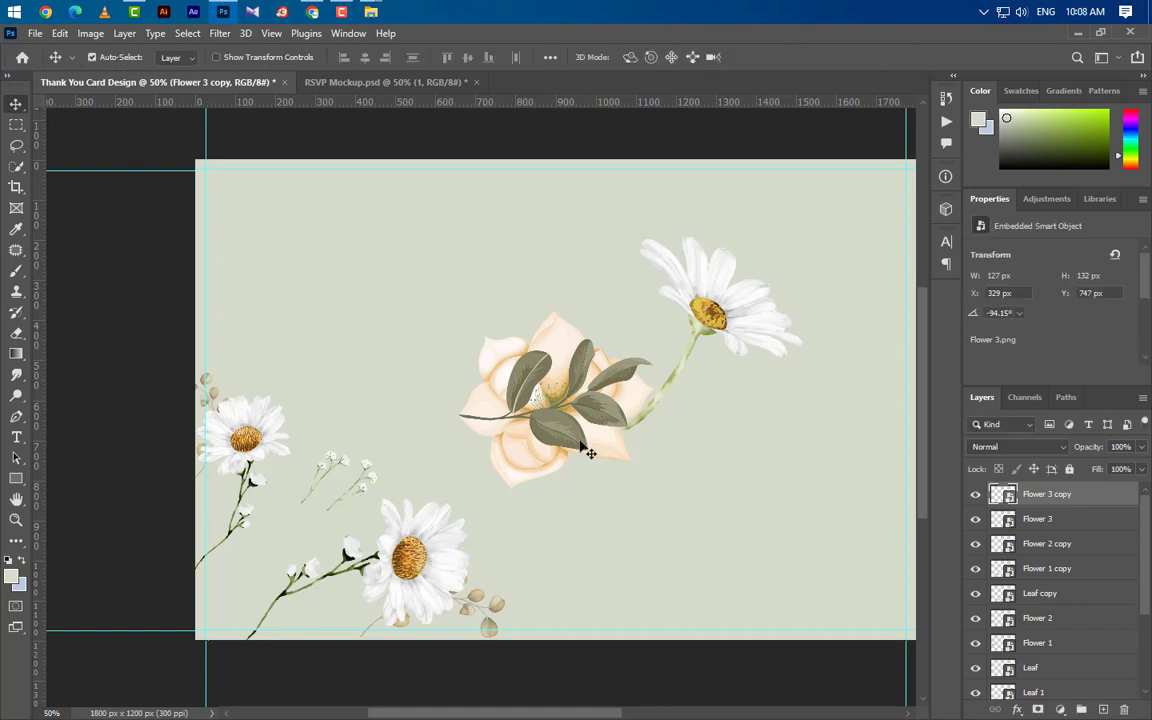
Step: Scale the peach Flower layer to 72%, place it at about X 77, Y 743 px and bring it to the top of the stack
click(496, 347)
key(ctrl+t)
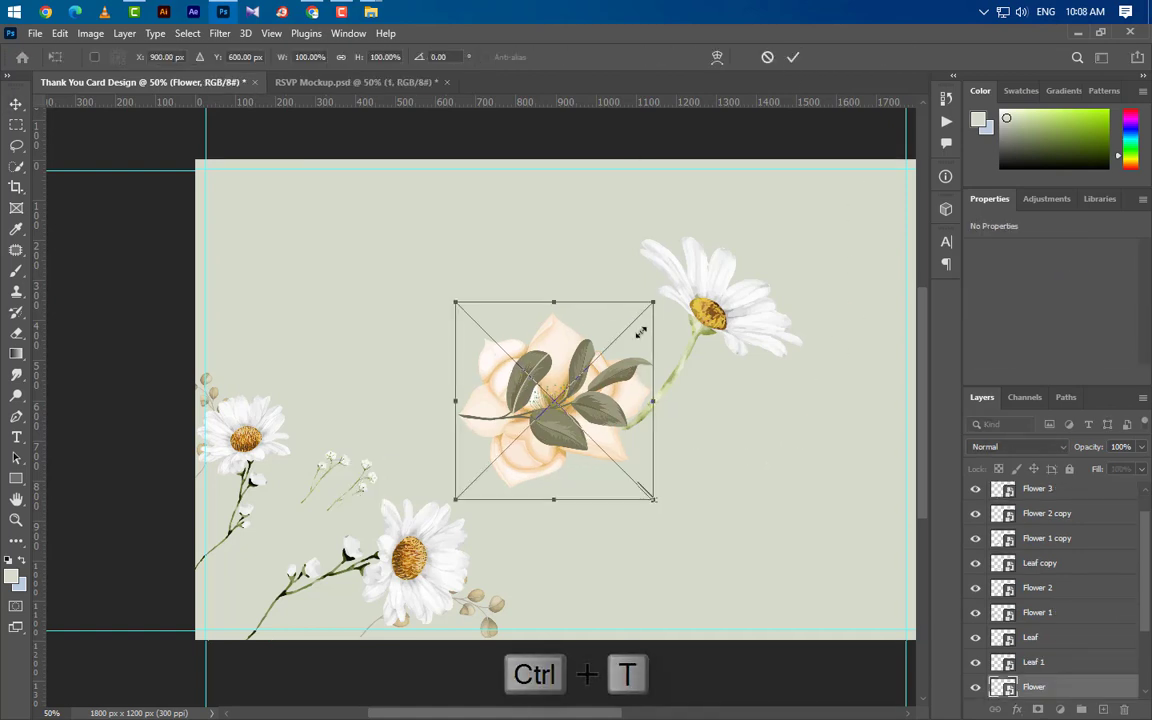
drag(641, 333, 610, 363)
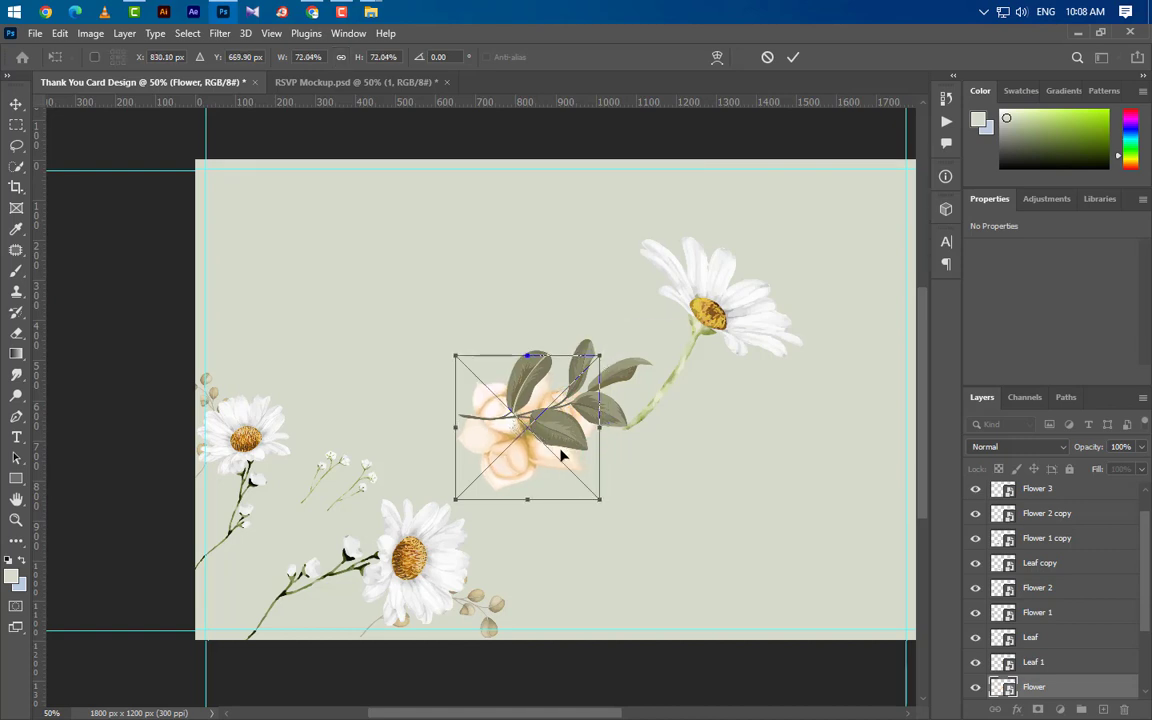
drag(562, 456, 333, 546)
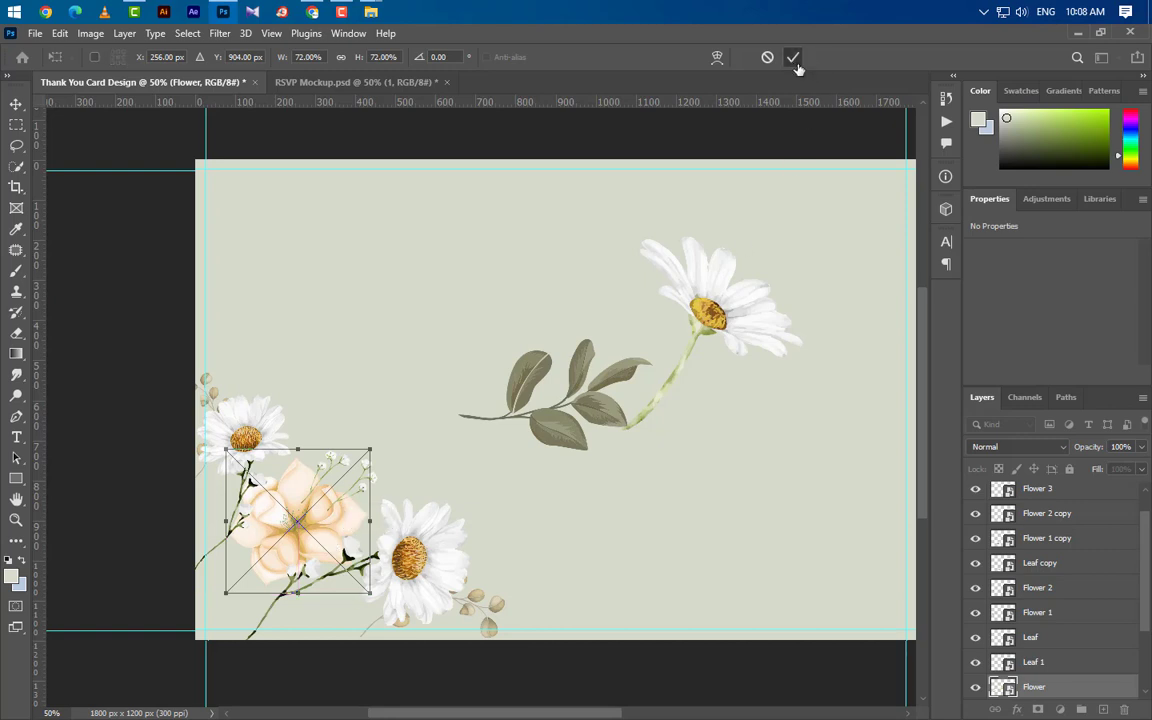
click(792, 57)
drag(990, 686, 1107, 497)
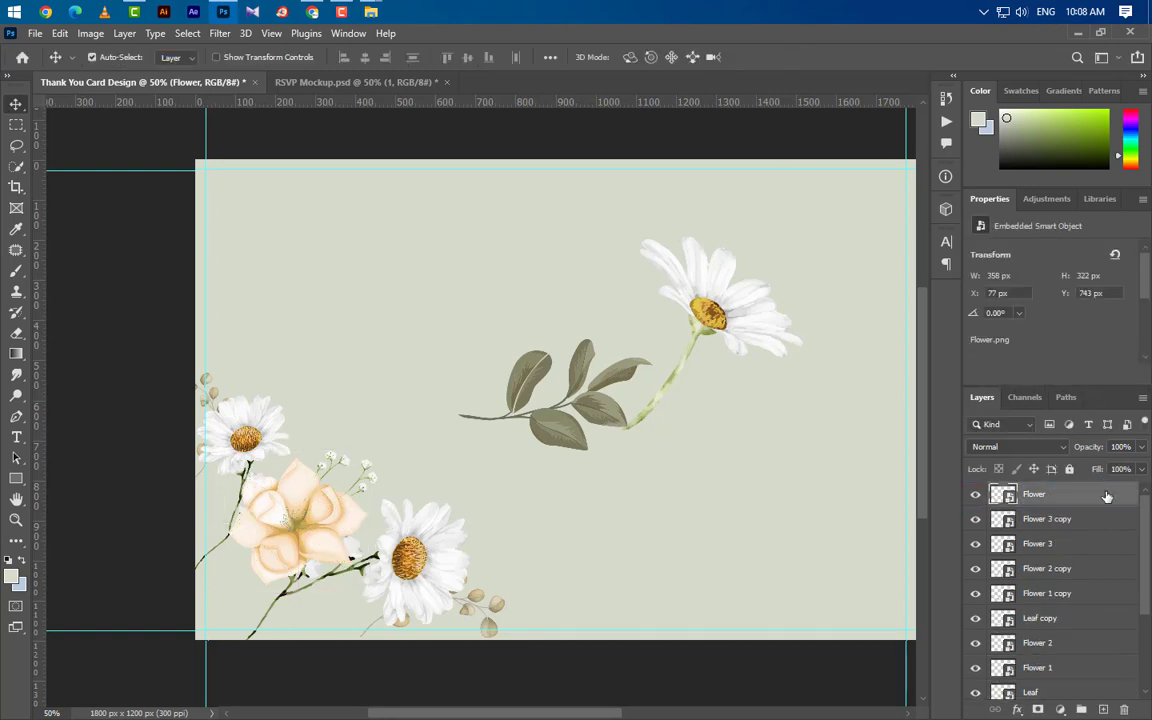
Step: Enlarge Flower 3 and Flower 3 copy together until the copy is at about 39.9%, keeping both behind the peach flower's upper petals
click(1091, 528)
shift+click(1086, 549)
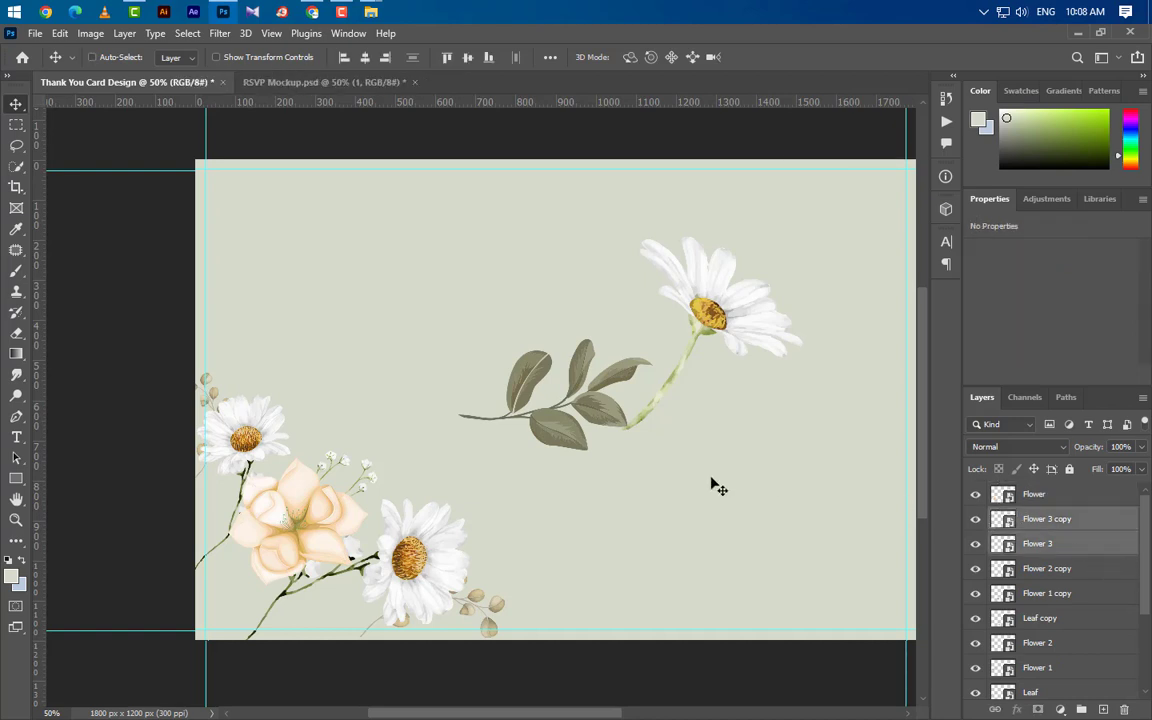
key(ctrl+t)
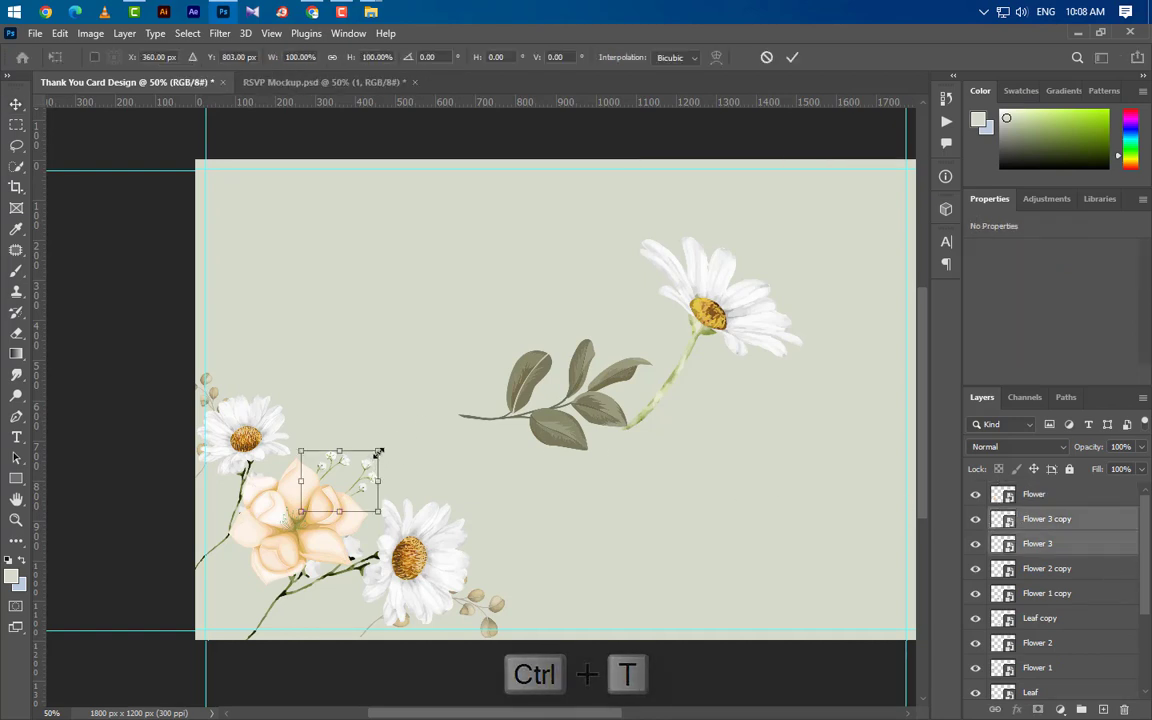
mouse_move(377, 457)
mouse_down()
mouse_move(411, 424)
mouse_move(373, 469)
mouse_up()
key(Return)
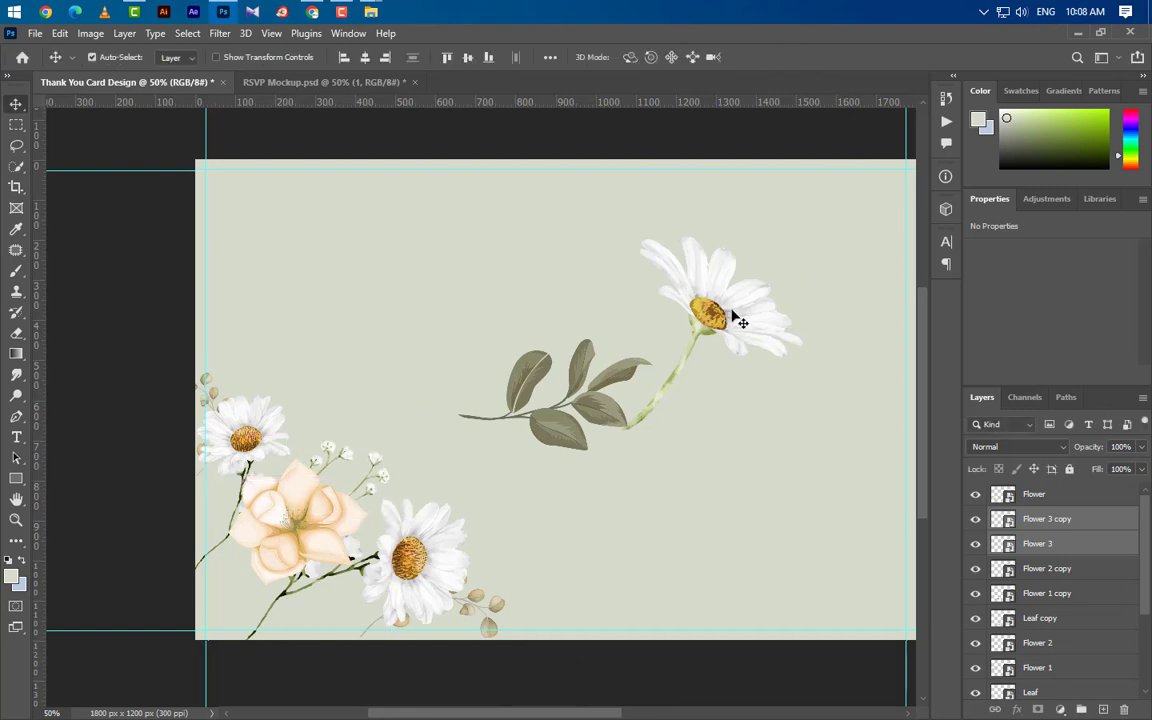
Step: Duplicate the Flower 3 copy sprig and place the duplicate in the card's lower-left corner, at about X -28, Y 1035 px
drag(1100, 519, 1105, 710)
key(ctrl+t)
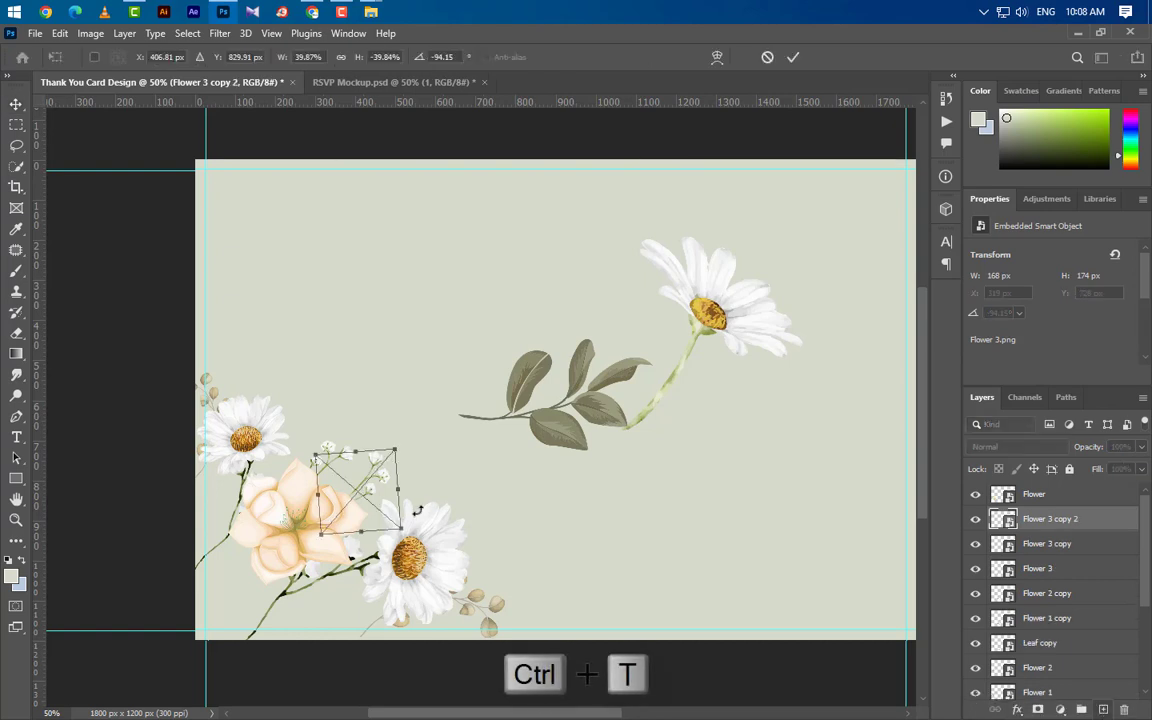
drag(380, 483, 243, 609)
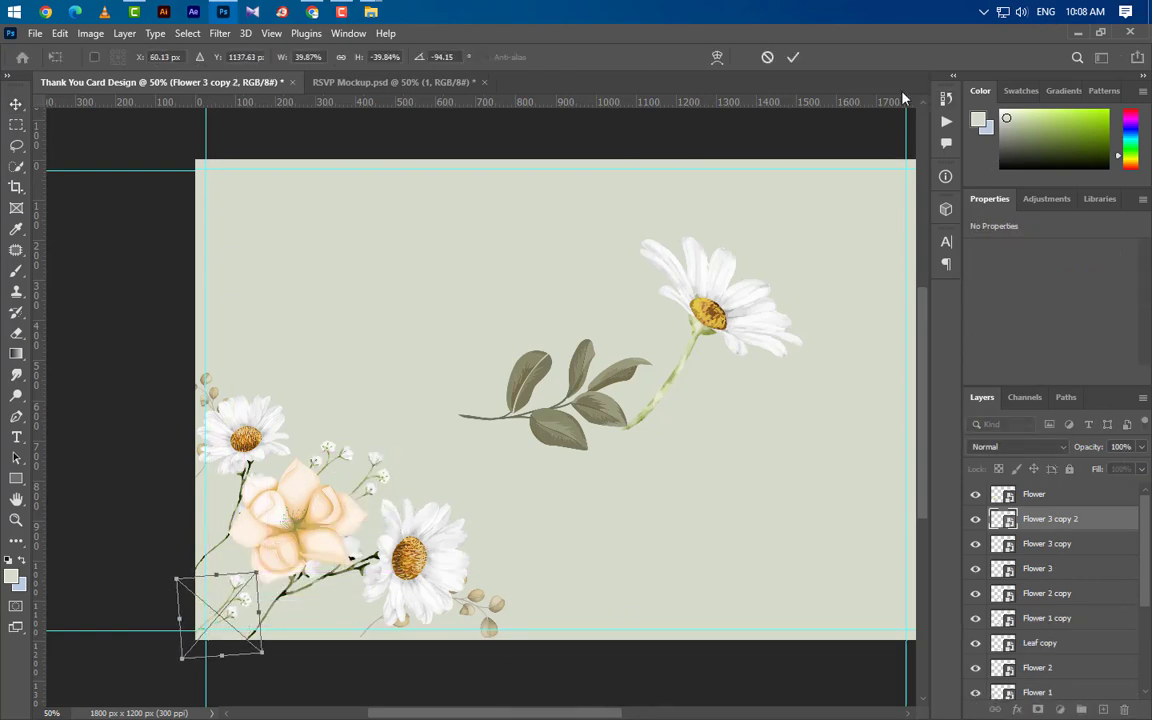
click(792, 58)
Step: Show the Flower 5 layer and move it to the top of the layer stack
scroll(1090, 630, down, 5)
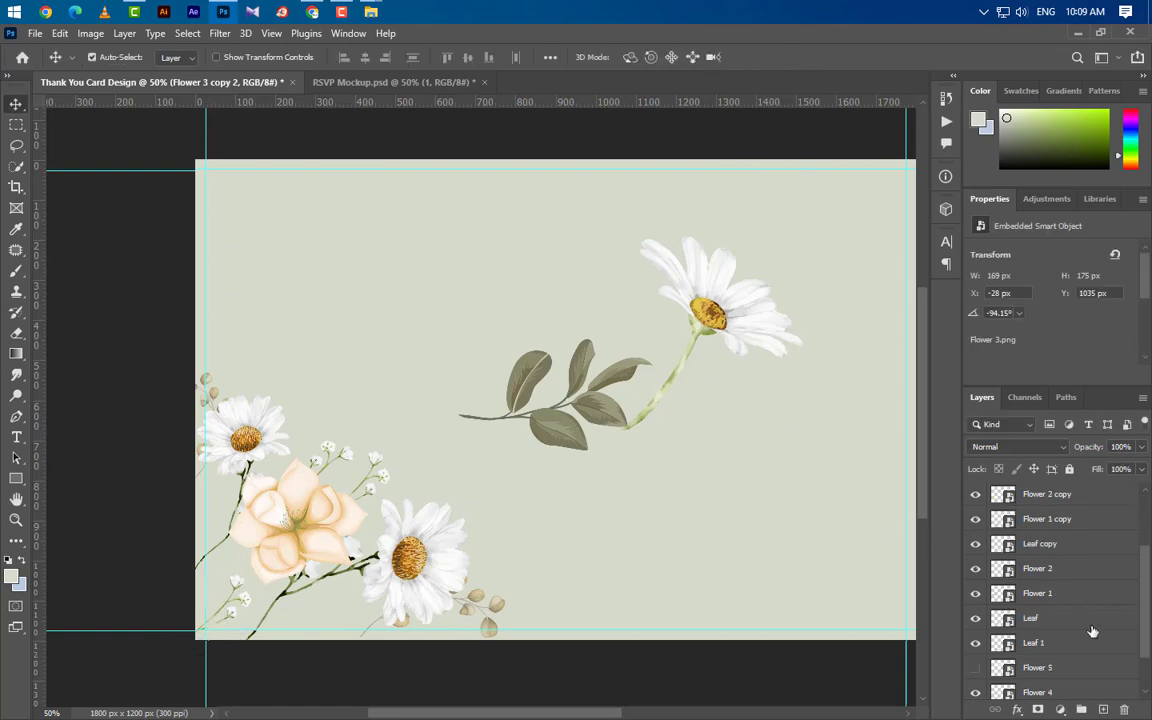
click(1093, 613)
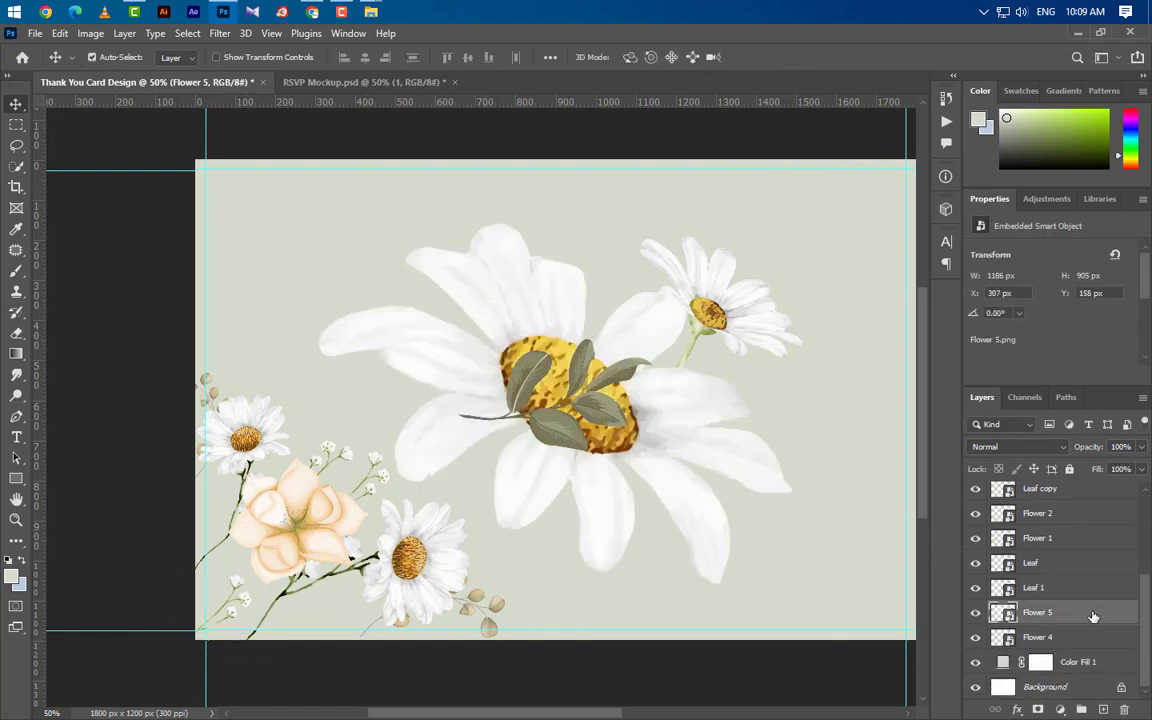
drag(1093, 613, 1066, 434)
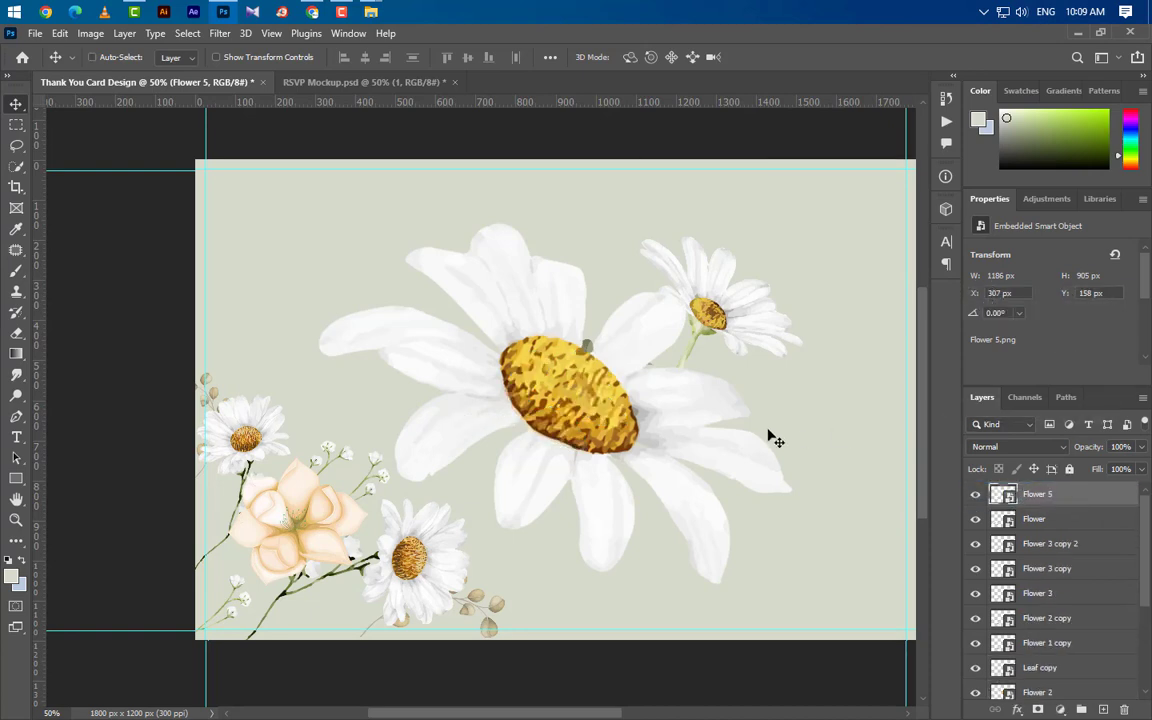
Step: Scale the Flower 5 daisy to about 14.9% and place it below the peach flower, centred at about X 158, Y 1070 px
key(ctrl+t)
drag(795, 162, 467, 545)
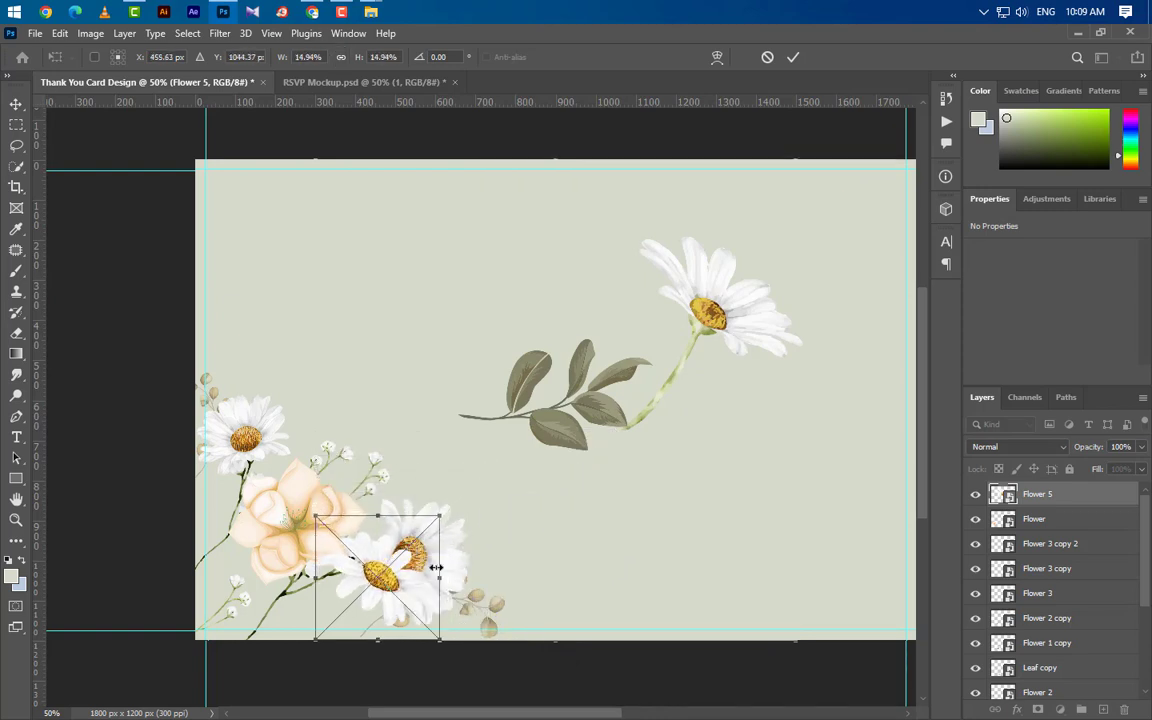
drag(395, 578, 303, 585)
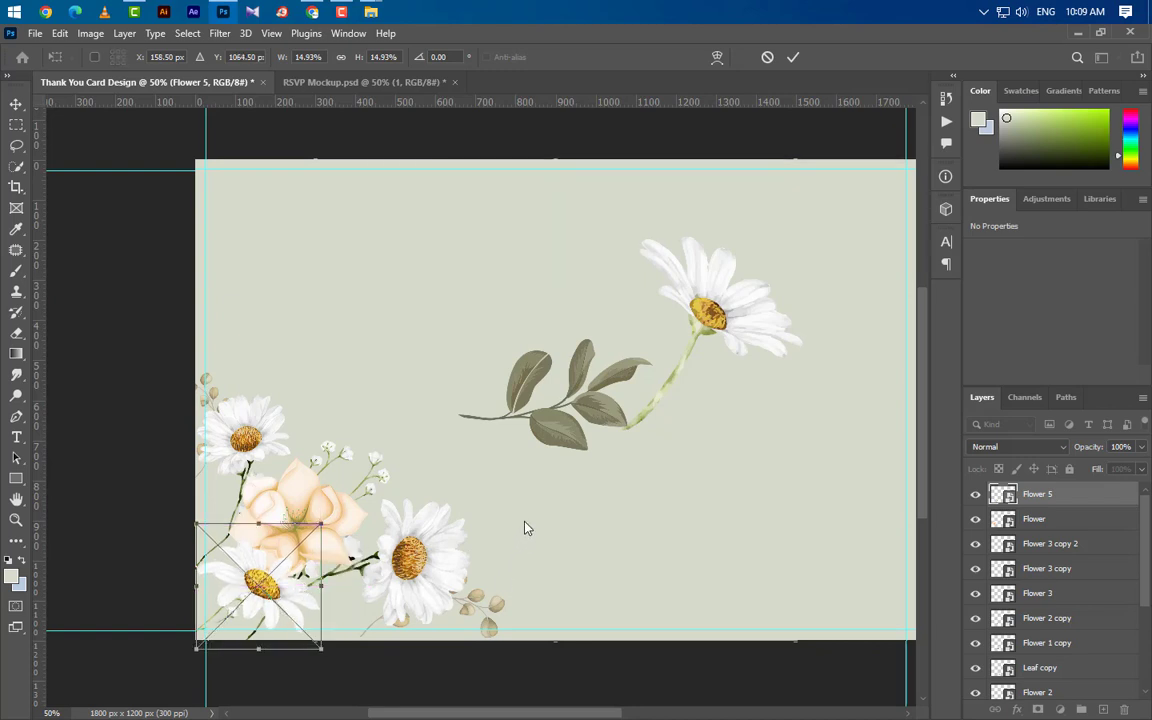
key(Down)
key(Down)
key(Down)
key(Down)
key(Down)
key(Down)
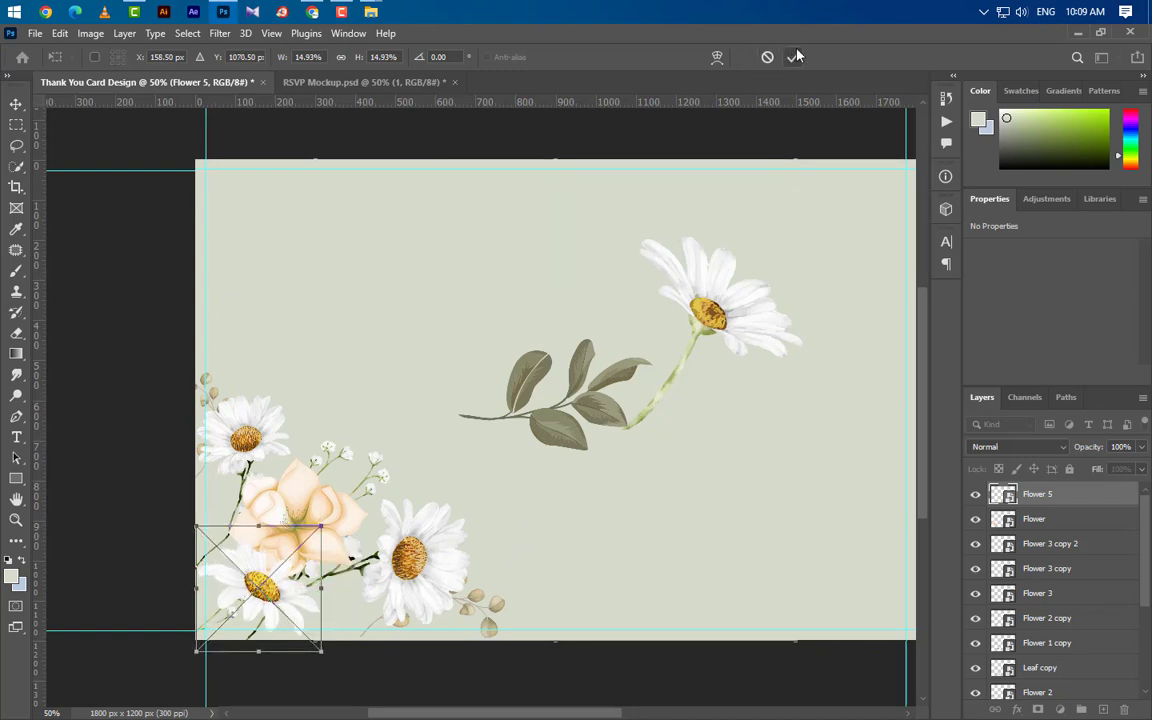
click(794, 57)
Step: Duplicate Flower 5, scale the copy to 10.75% and place it above the peach flower, centred at X 368, Y 727 px
drag(1093, 496, 1103, 709)
key(ctrl+t)
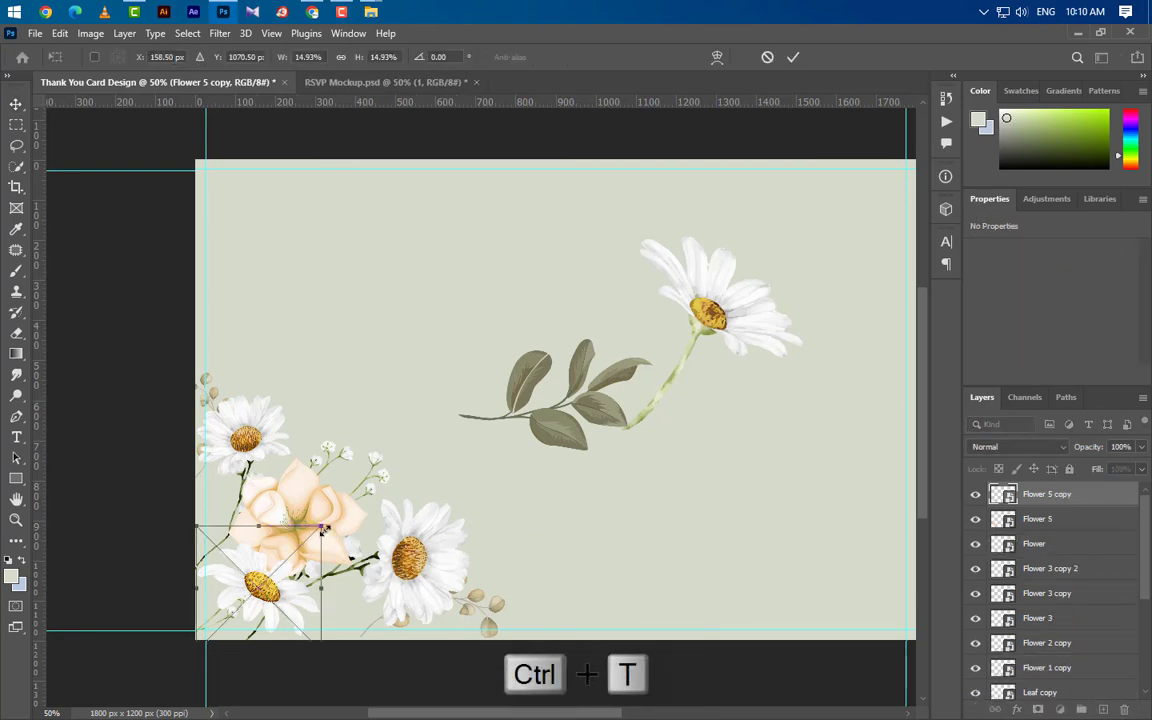
drag(321, 525, 373, 445)
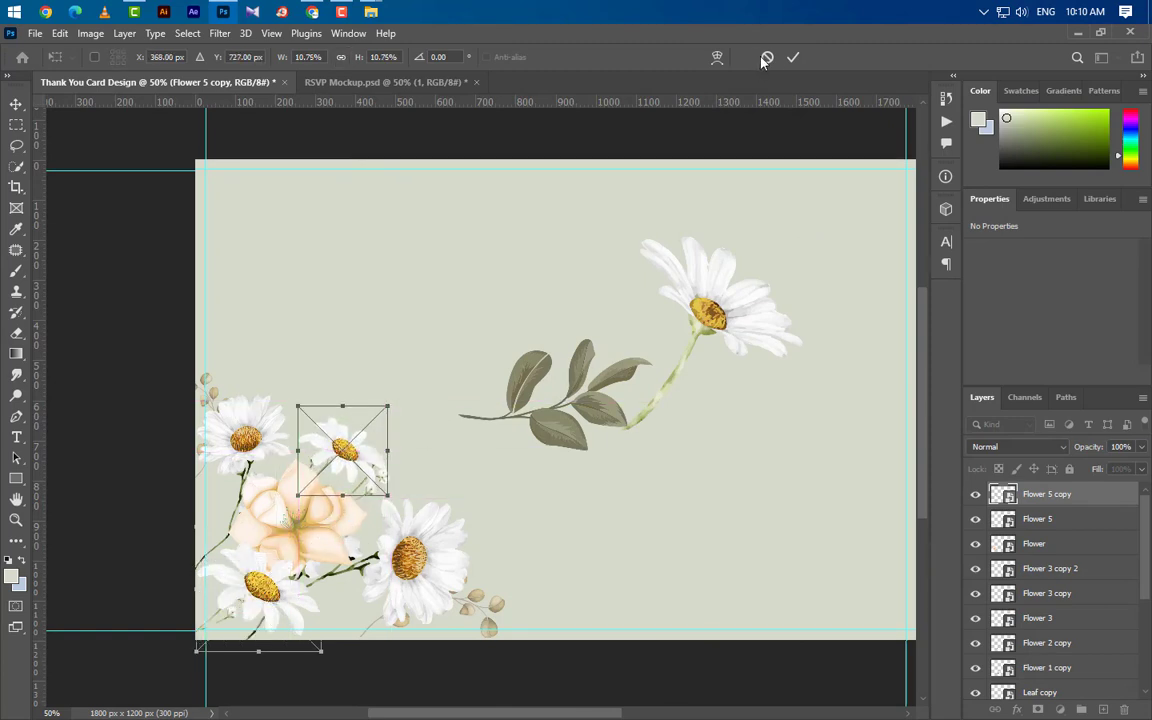
key(Return)
Step: Bring Flower 3 copy to the top of the stack, rotate it to about -76.5° and move it to about X 336, Y 745 px
click(391, 487)
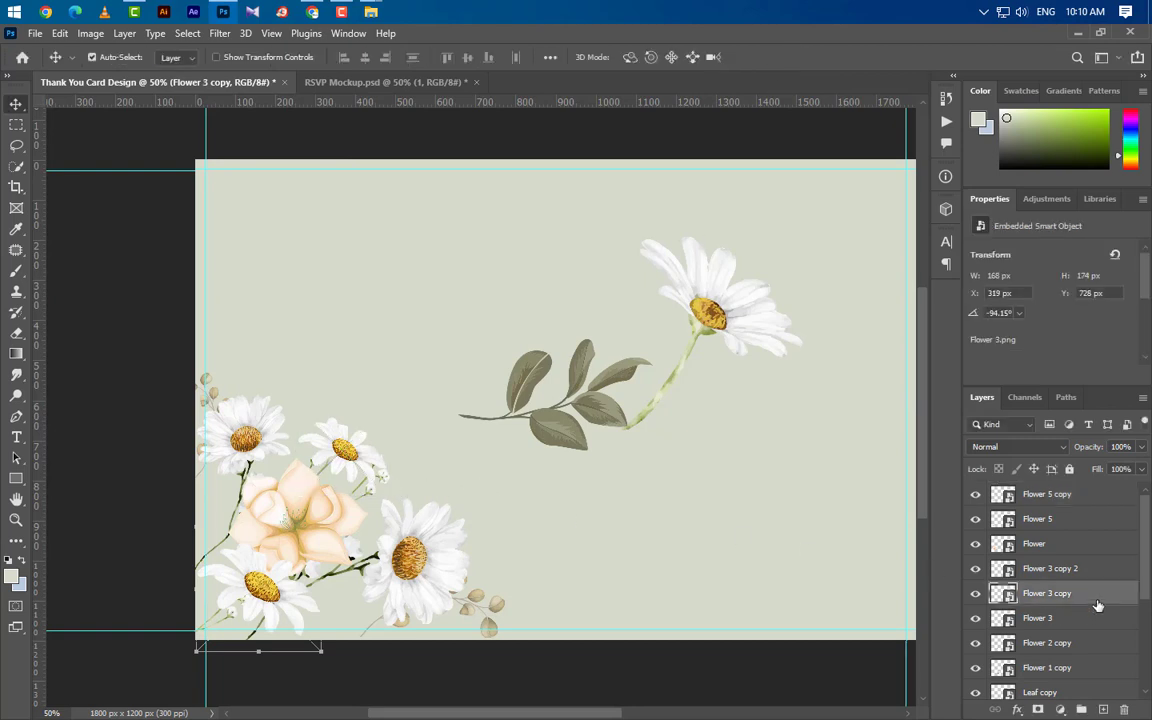
drag(1086, 484, 1086, 484)
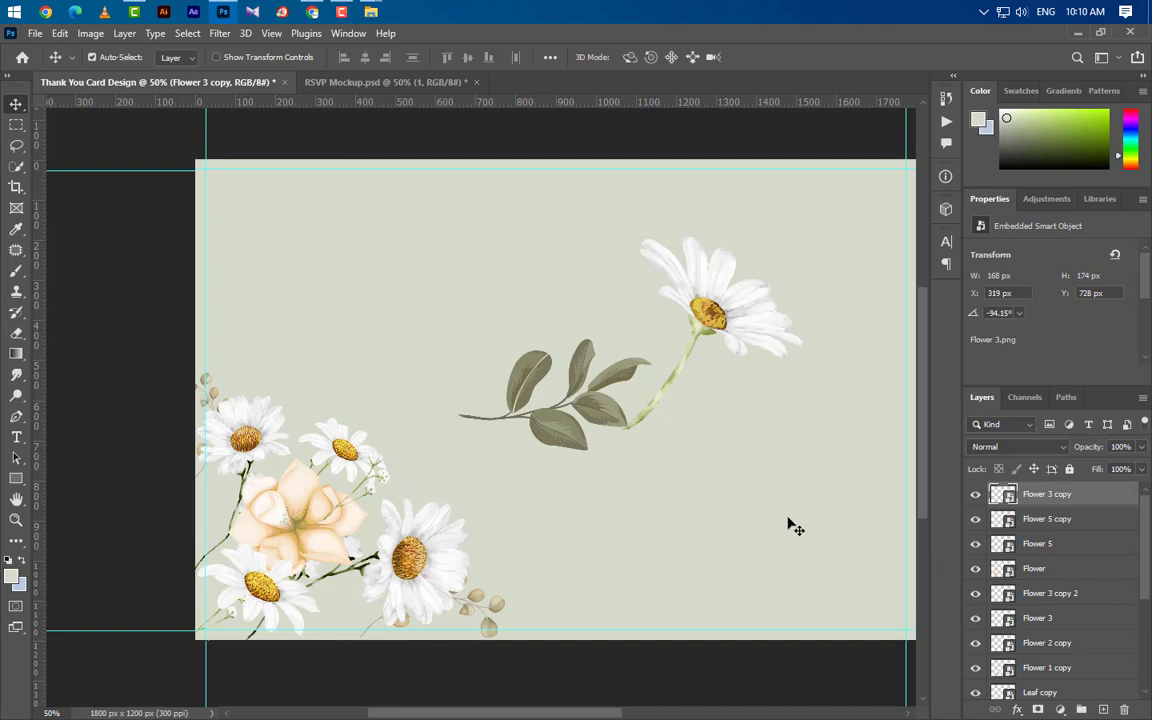
key(ctrl+t)
mouse_move(483, 481)
mouse_down()
mouse_move(465, 465)
mouse_move(472, 484)
mouse_up()
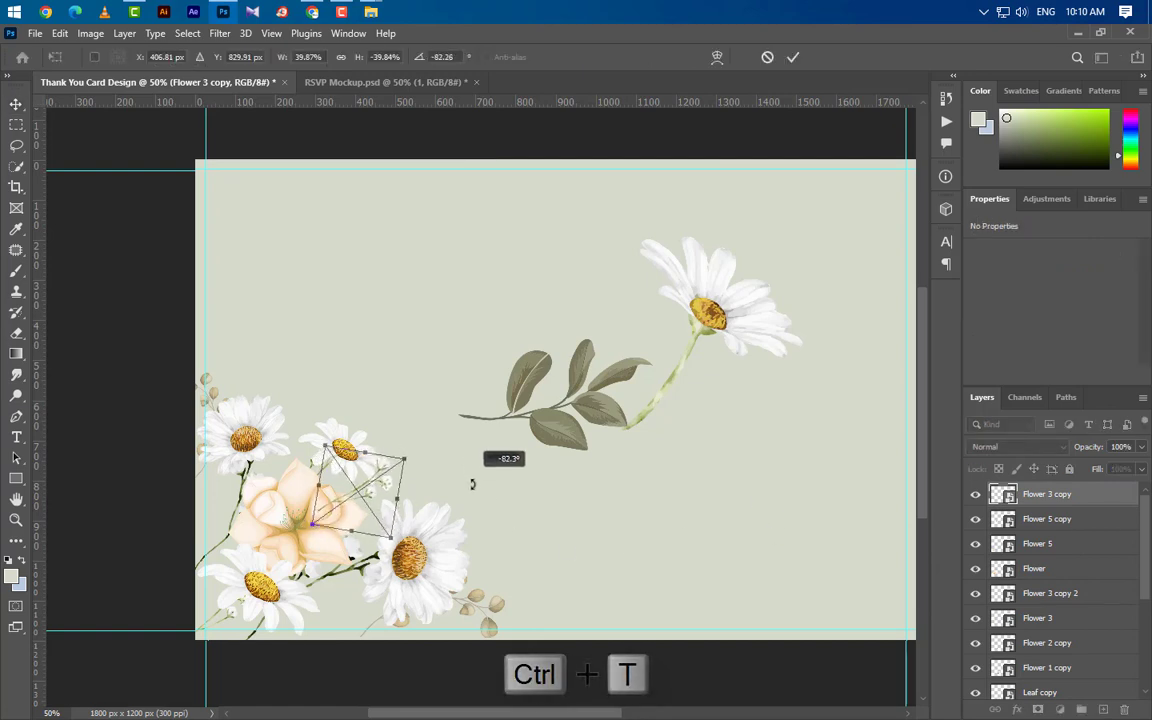
drag(382, 504, 395, 505)
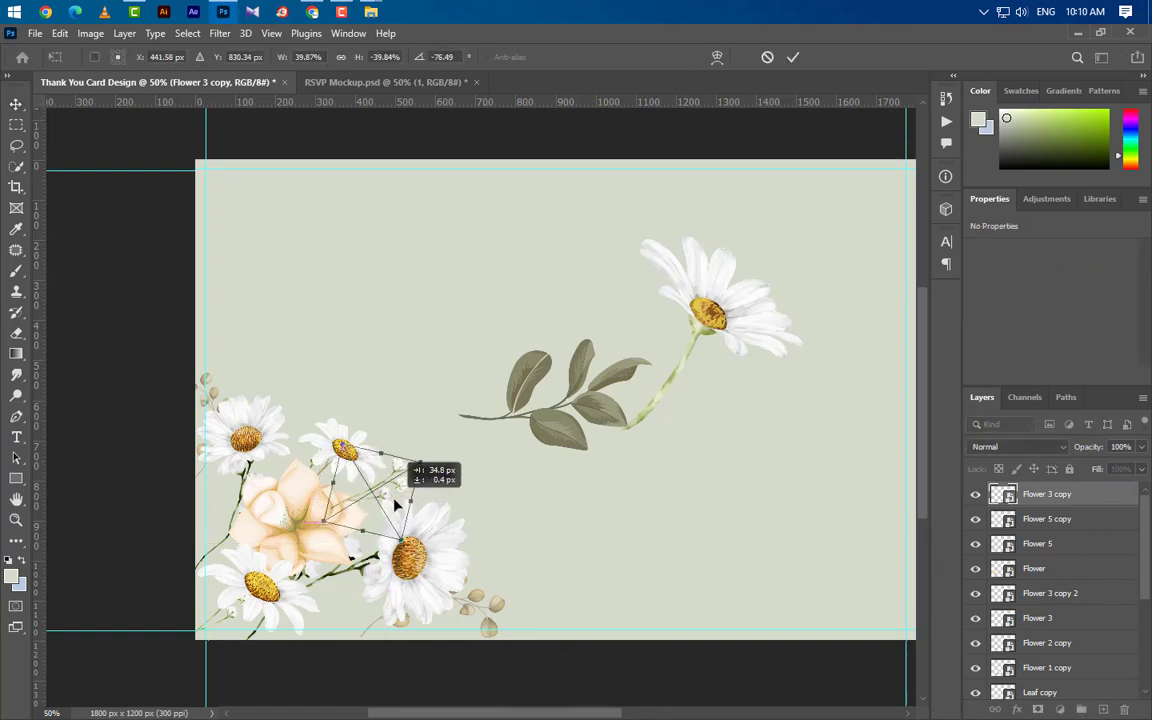
click(792, 58)
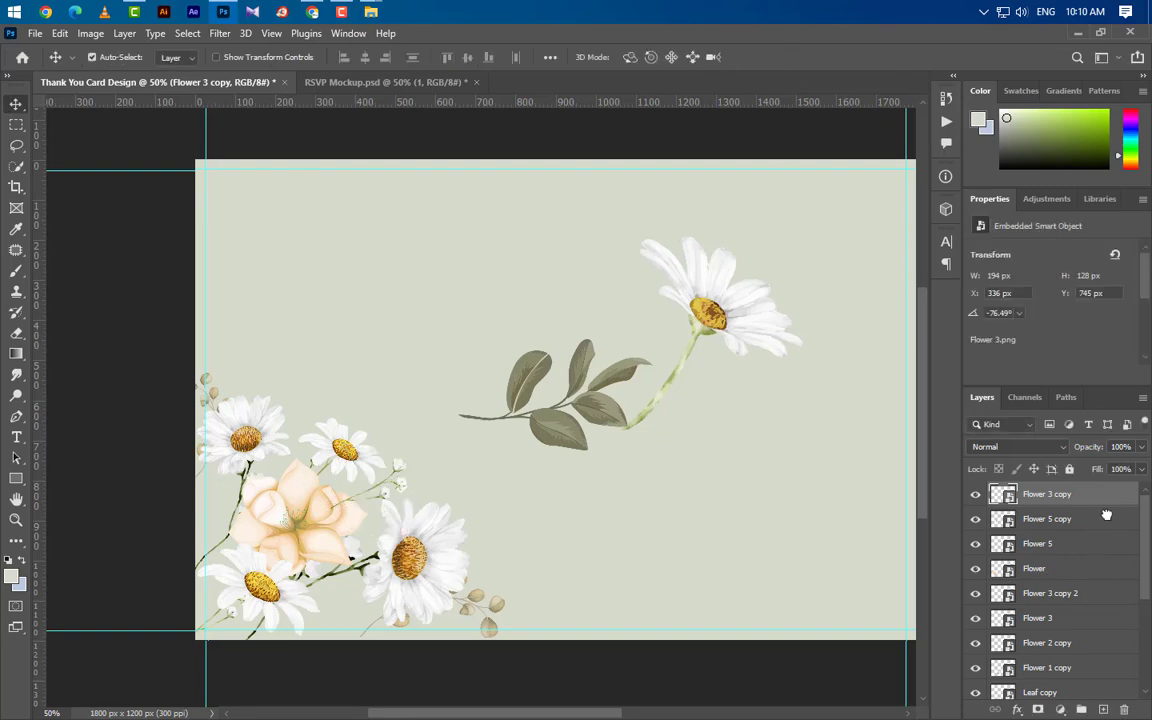
Step: Move the Flower 3 copy layer down the stack to directly above Leaf copy, and duplicate it
drag(1106, 514, 1078, 712)
drag(1076, 673, 1076, 678)
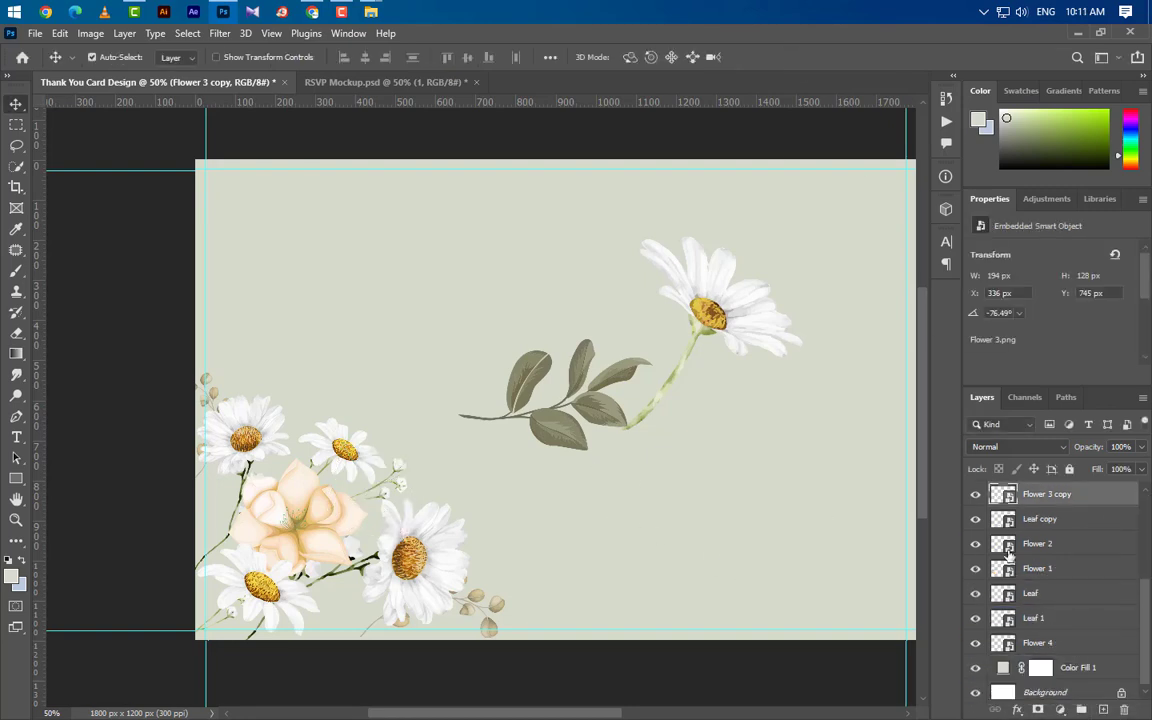
drag(1108, 501, 1104, 710)
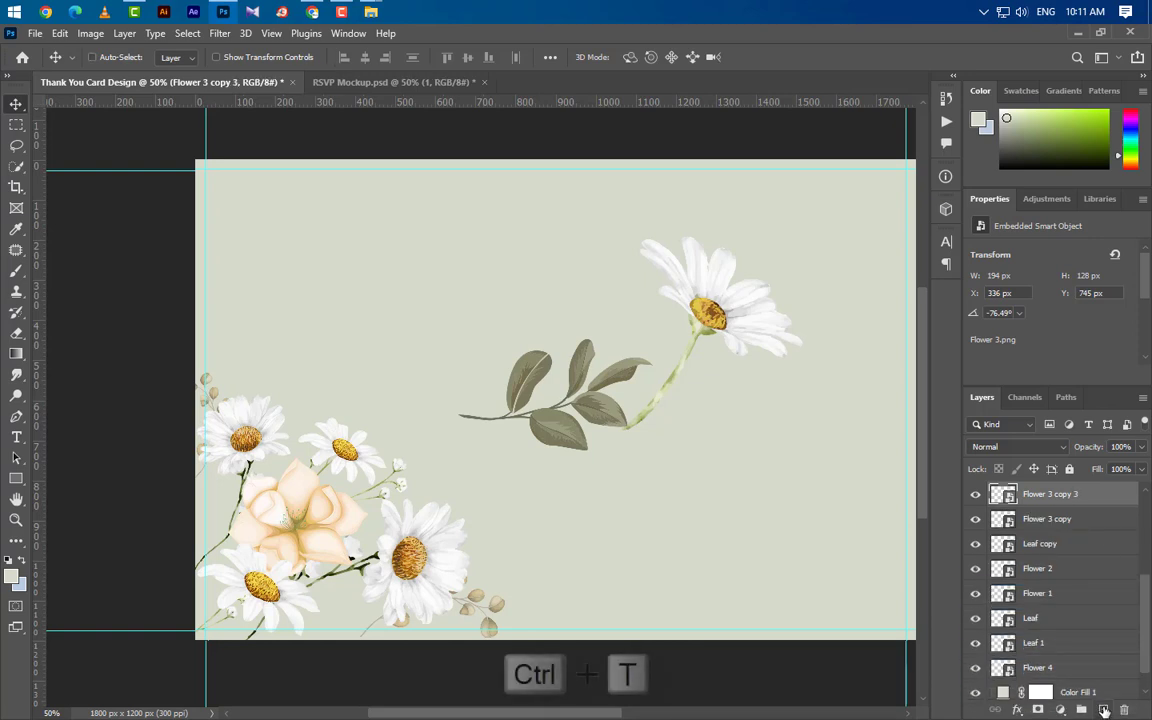
Step: Scale the duplicated sprig to about 76.9%, rotate it to about -61° and place it at the card's lower-left corner, at X -20, Y 1087 px
key(ctrl+t)
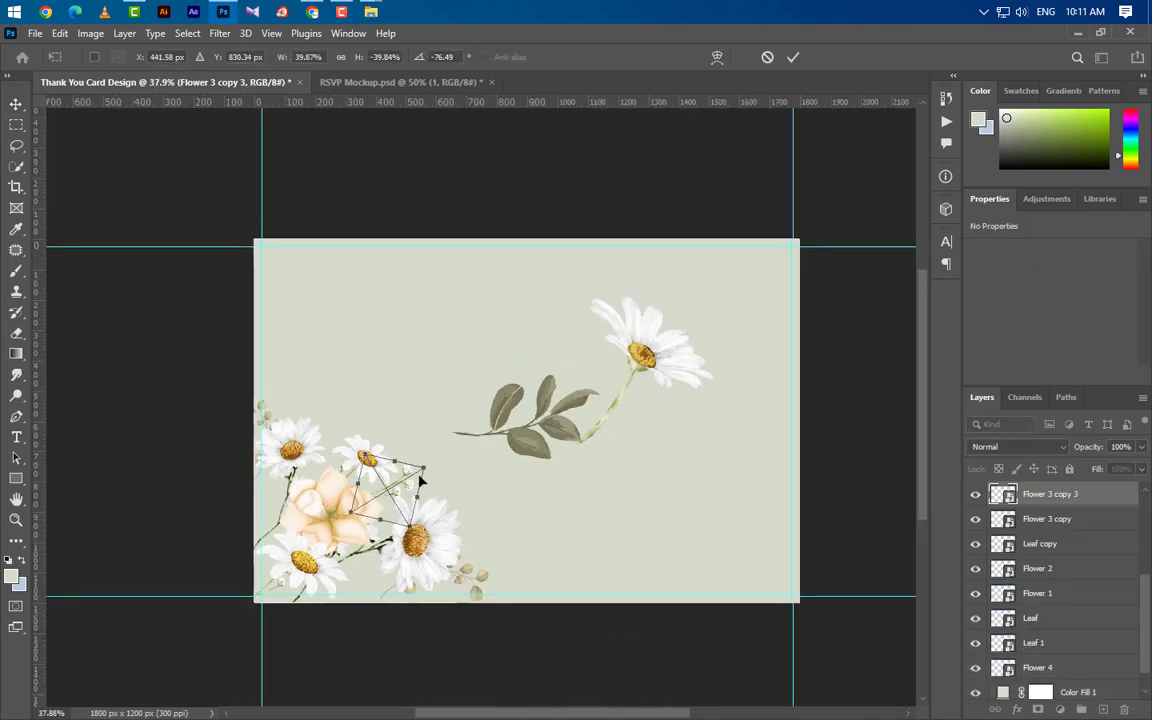
drag(424, 470, 512, 412)
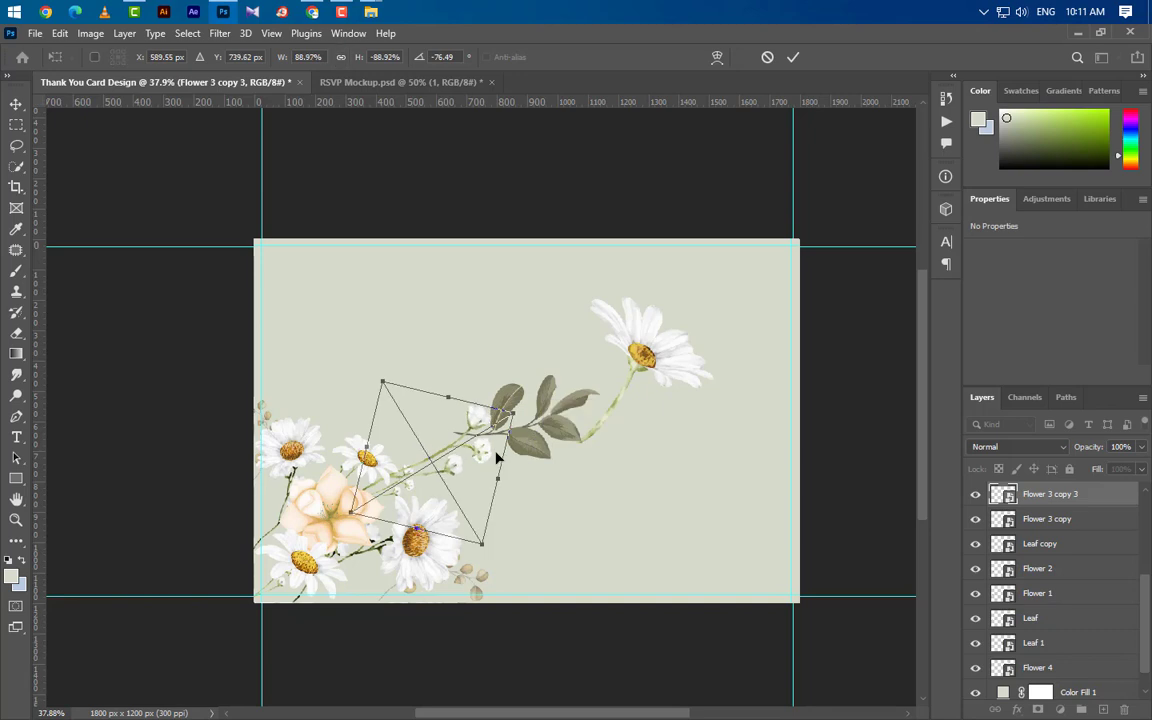
drag(487, 468, 376, 633)
drag(402, 581, 384, 595)
drag(440, 643, 434, 679)
drag(350, 656, 355, 635)
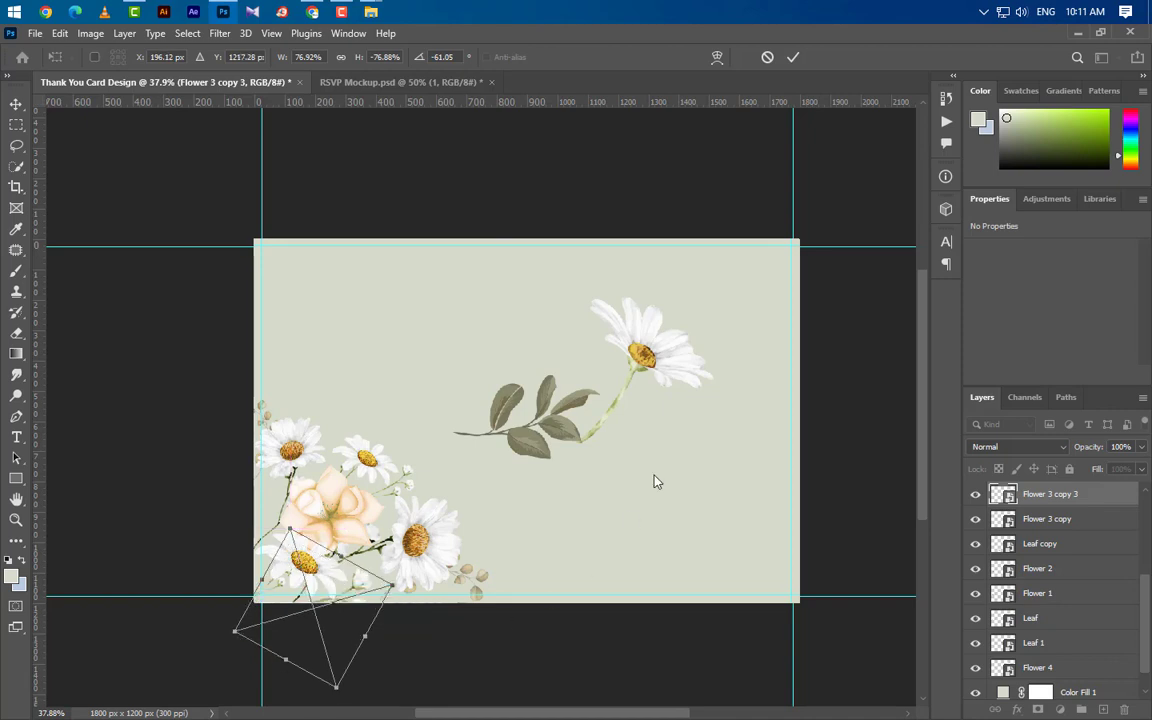
key(Return)
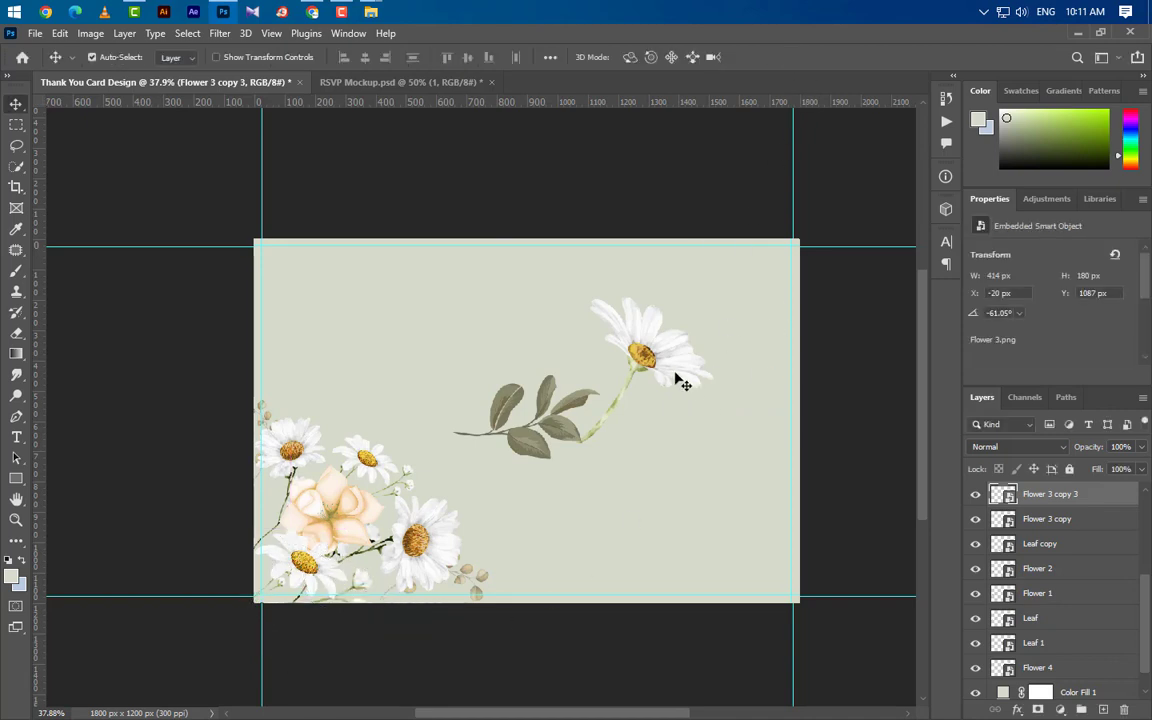
Step: Scale the Flower 4 daisy to 41% and place it beside the peach flower at the card's left edge, centred at X 56.5, Y 891.5 px
click(707, 388)
key(ctrl+t)
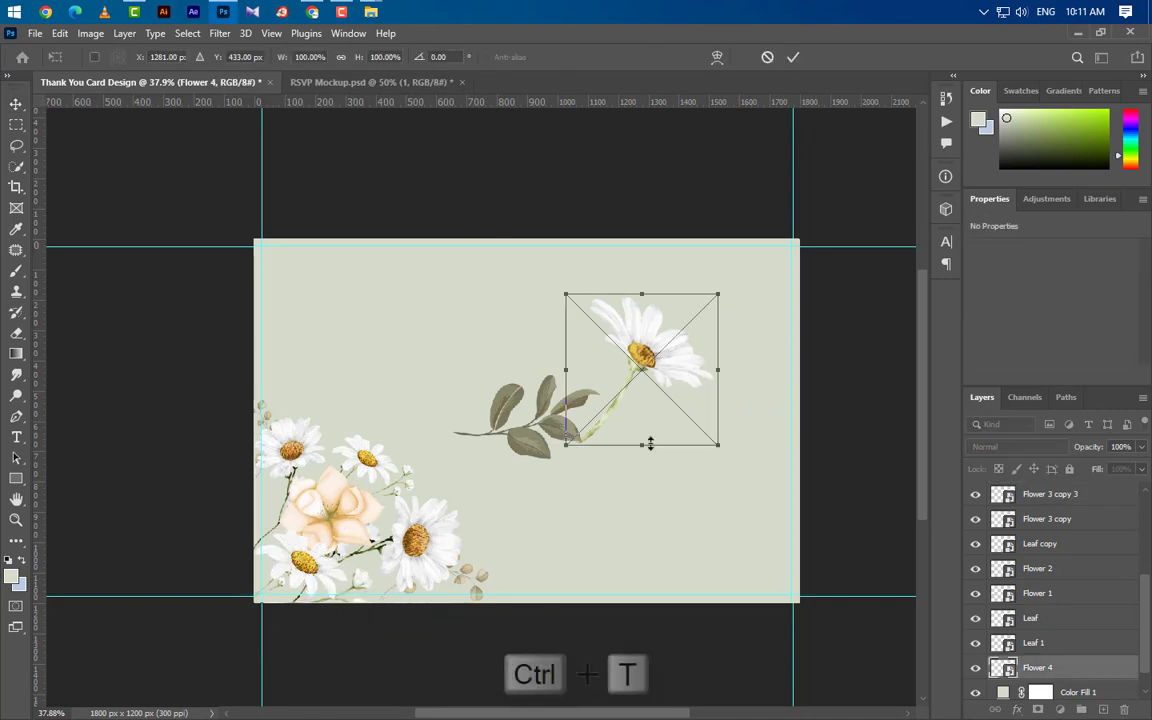
drag(719, 291, 269, 512)
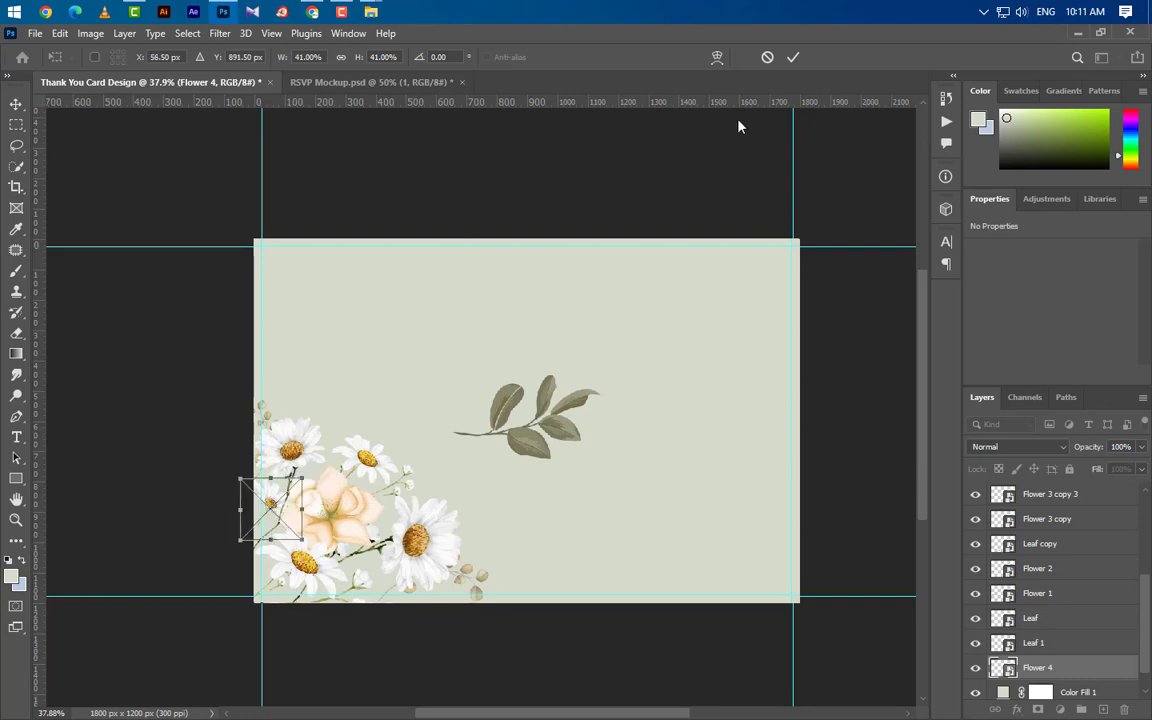
click(792, 58)
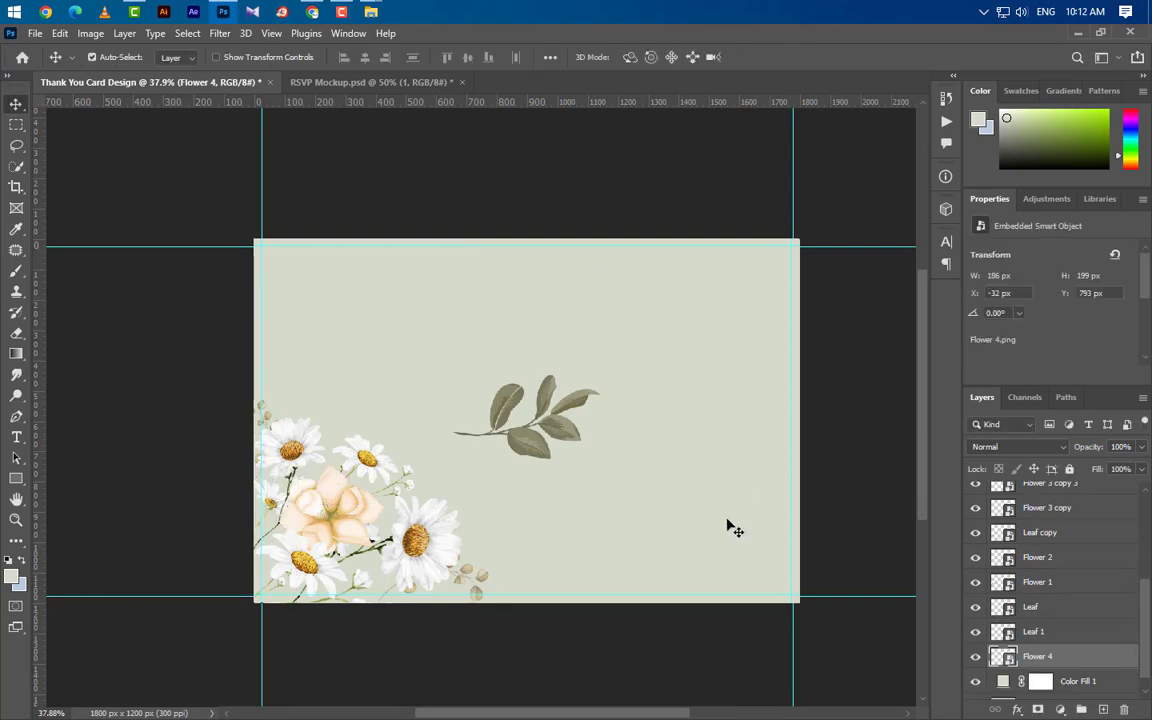
Step: Scale the Leaf 1 branch to 63.4% and place it behind the bouquet's rightmost daisy, centred at X 637.5, Y 992.5 px
click(565, 430)
key(ctrl+t)
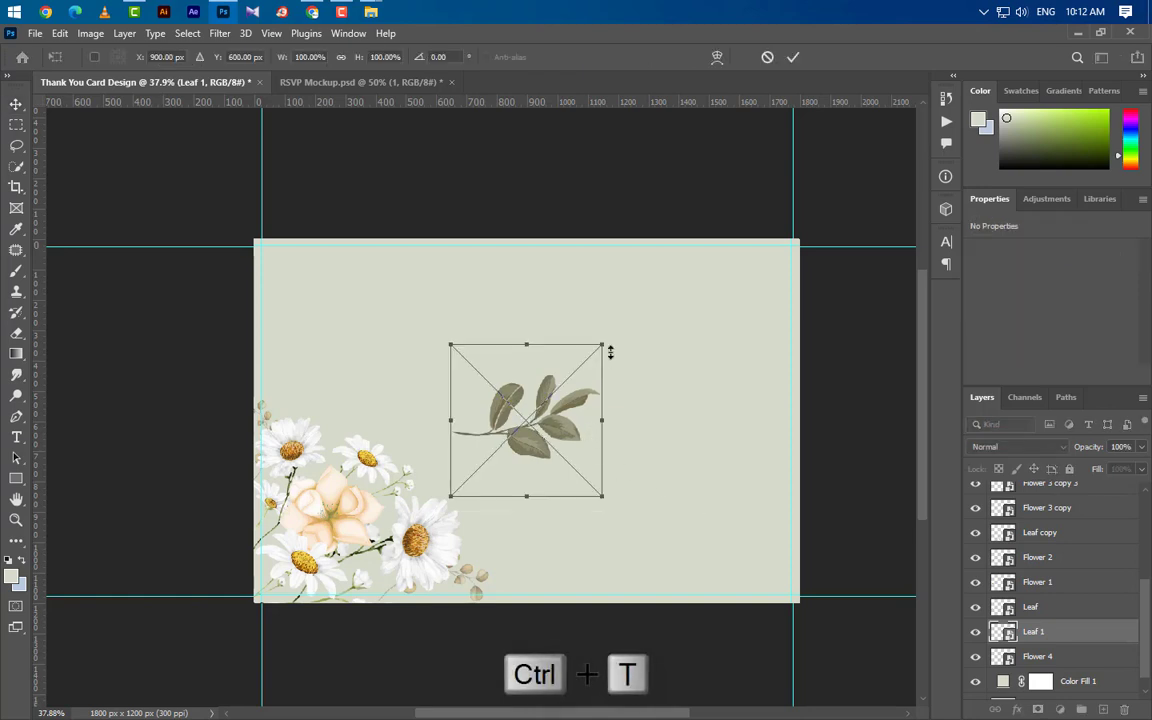
drag(603, 348, 548, 401)
drag(507, 460, 465, 546)
click(793, 57)
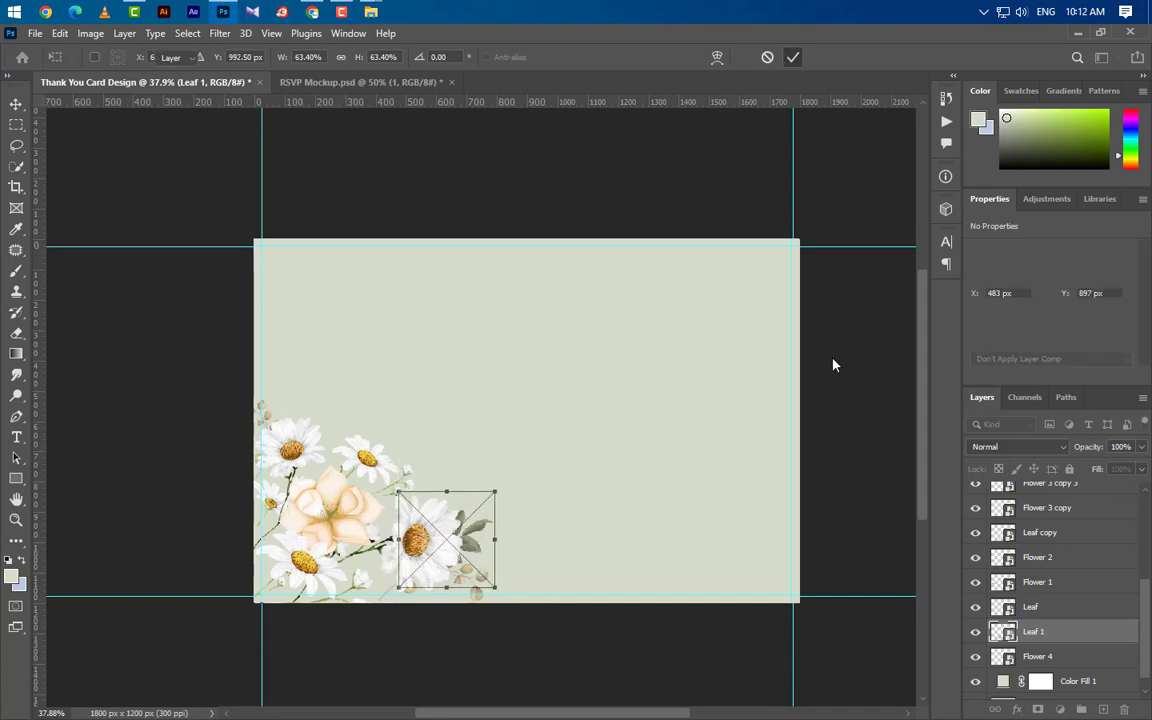
Step: Duplicate Leaf 1 and move the copy behind the daisy at the card's lower-left corner, at X -129, Y 971 px
drag(1122, 640, 1104, 709)
key(ctrl+t)
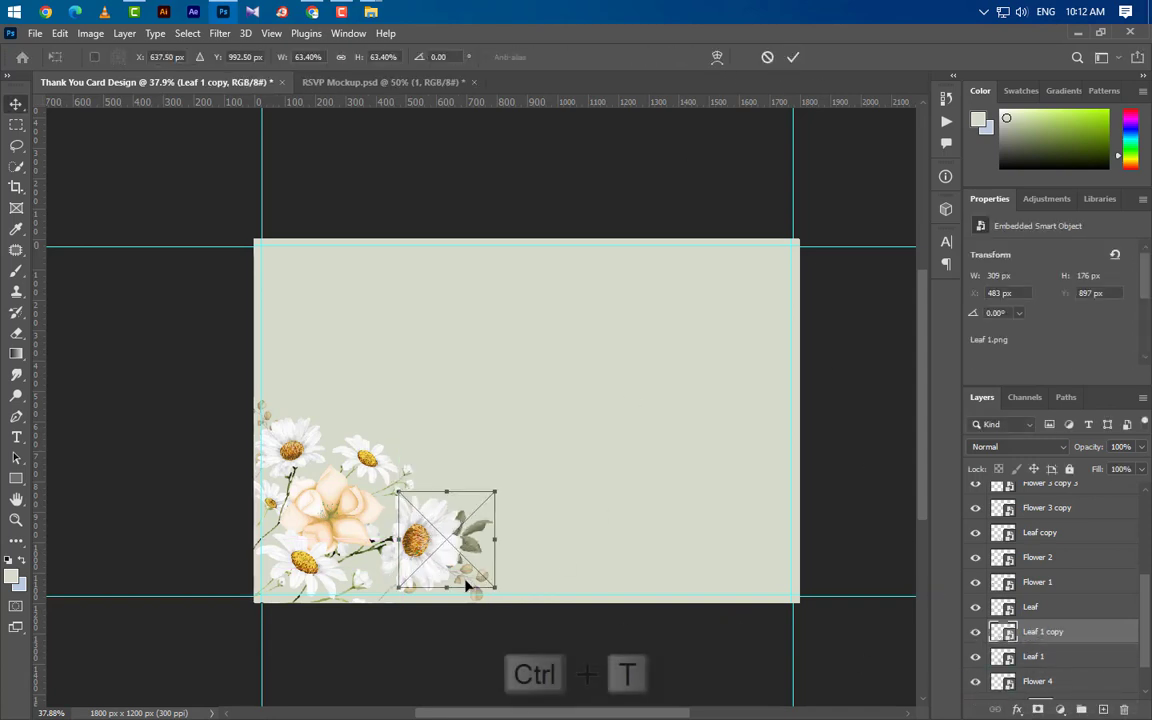
drag(452, 522, 288, 548)
click(796, 58)
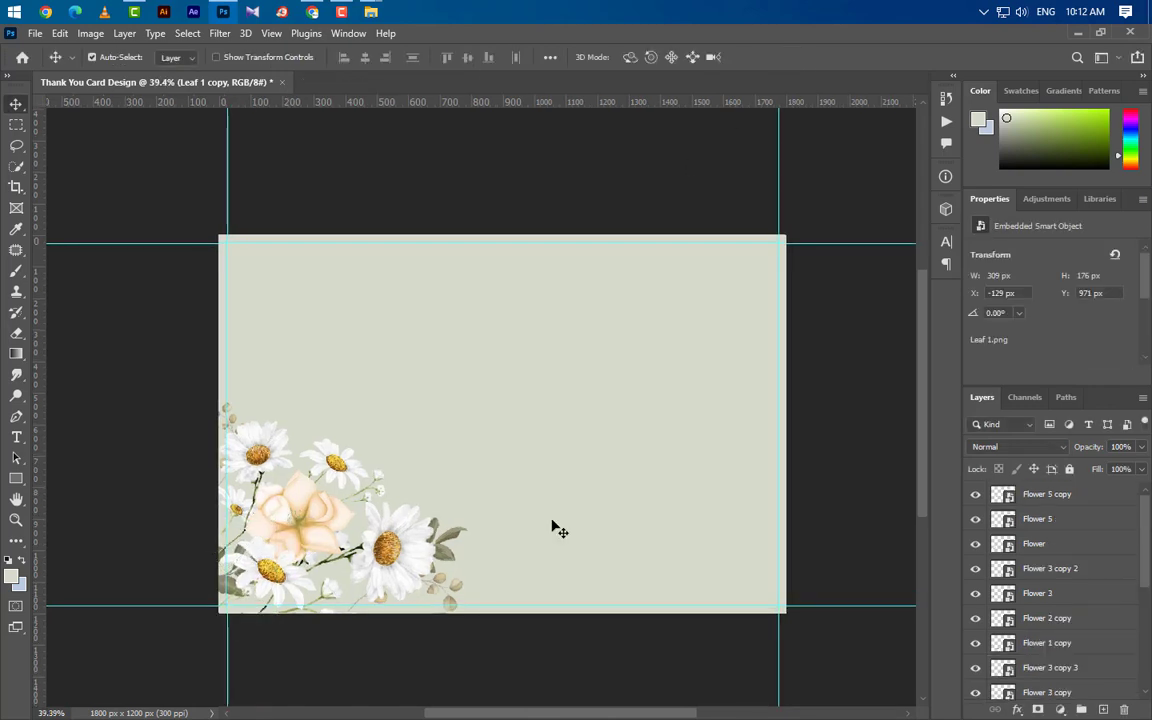
Step: Select all flower and leaf layers from Flower 5 copy down to Flower 4 and put them into one group
scroll(550, 527, down, 6)
scroll(555, 525, down, 4)
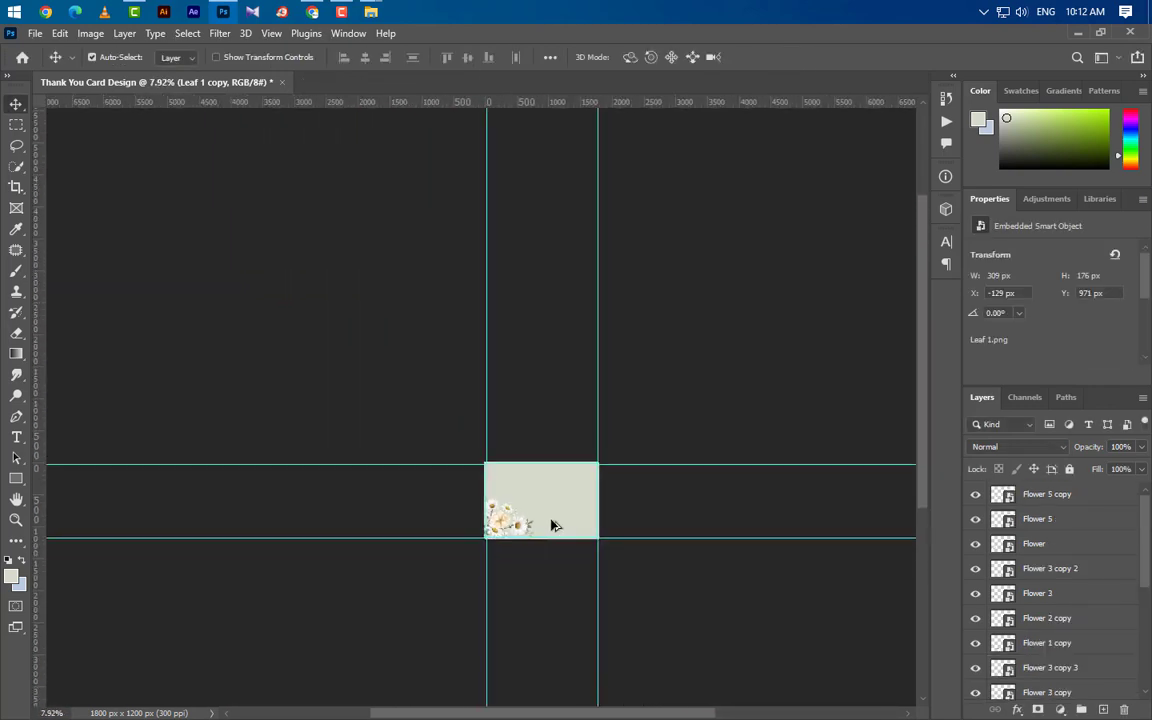
click(1071, 498)
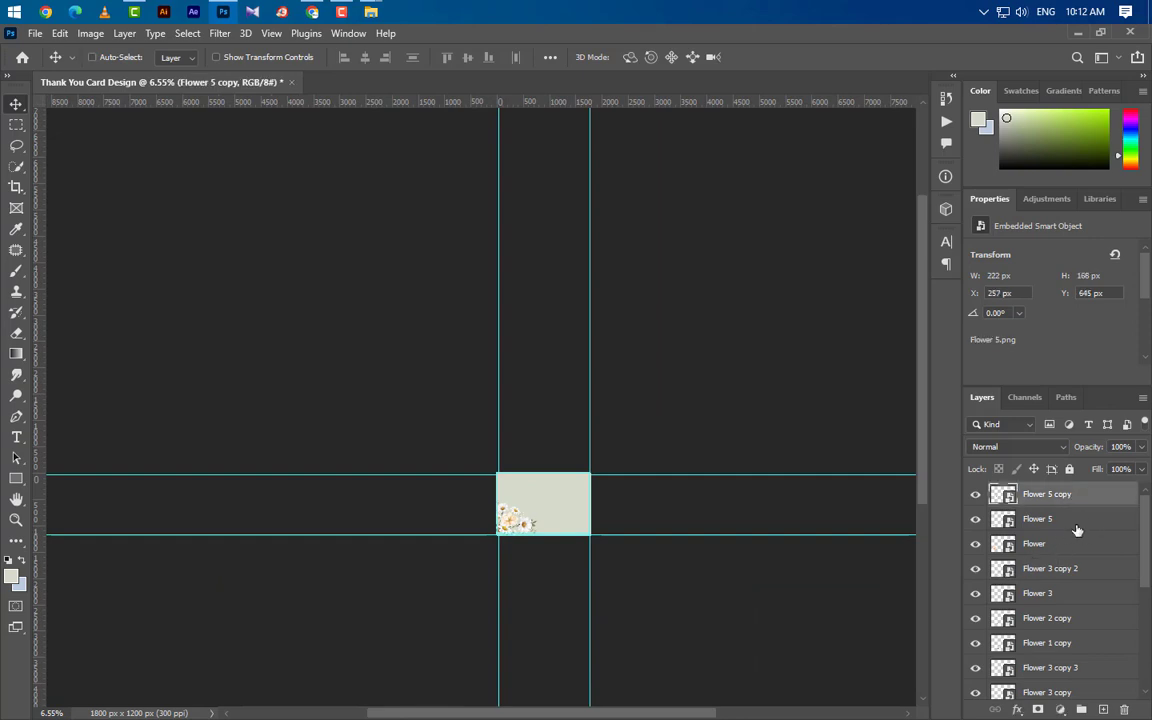
ctrl+click(1075, 519)
ctrl+click(1077, 543)
ctrl+click(1078, 568)
ctrl+click(1079, 593)
ctrl+click(1080, 620)
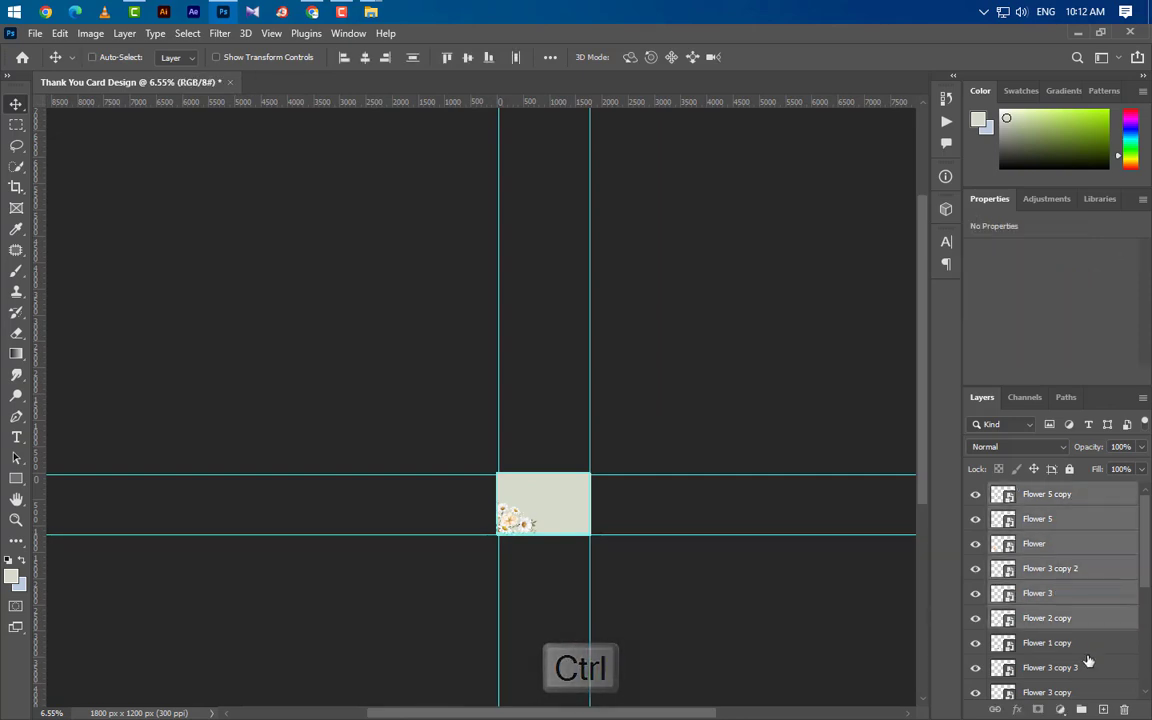
ctrl+click(1087, 645)
ctrl+click(1088, 669)
ctrl+click(1090, 692)
scroll(1098, 694, down, 1)
scroll(1095, 680, down, 2)
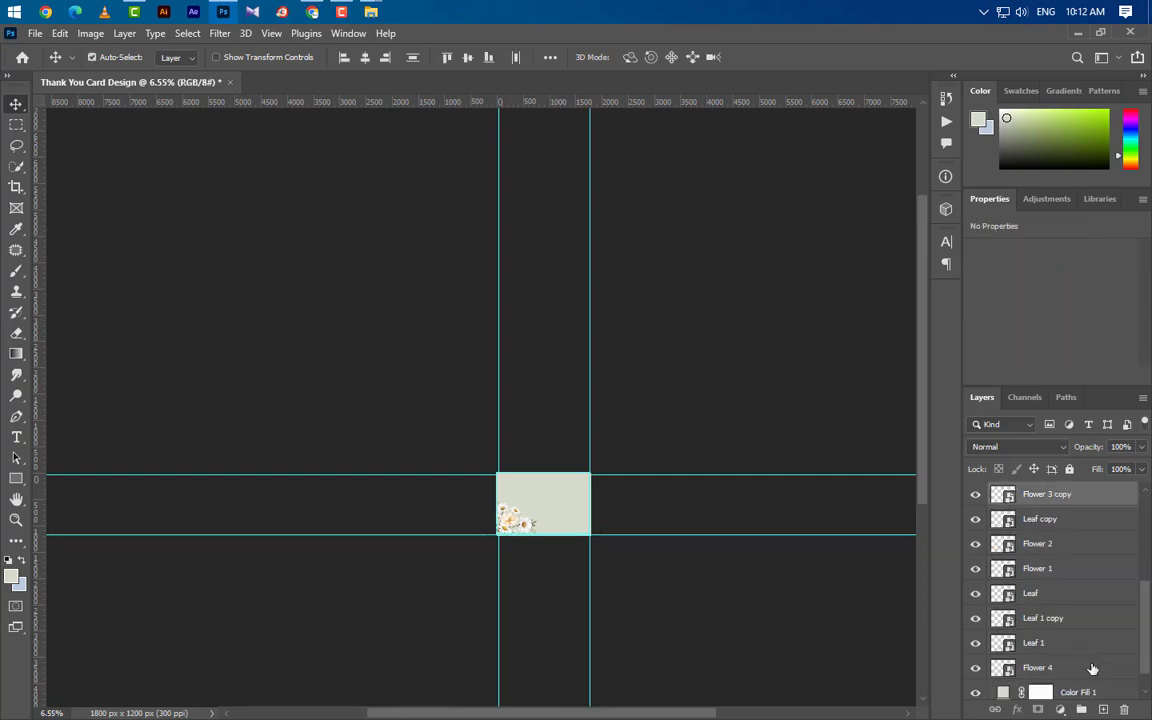
ctrl+click(1070, 528)
ctrl+click(1071, 548)
ctrl+click(1073, 570)
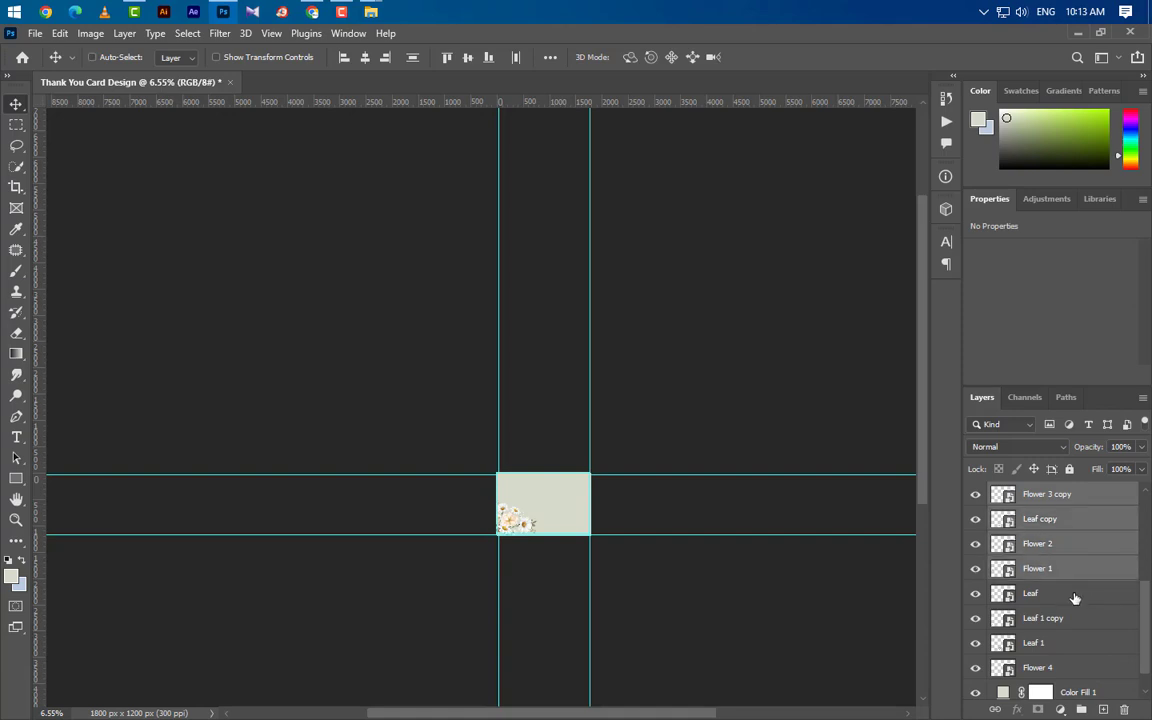
ctrl+click(1073, 594)
ctrl+click(1072, 619)
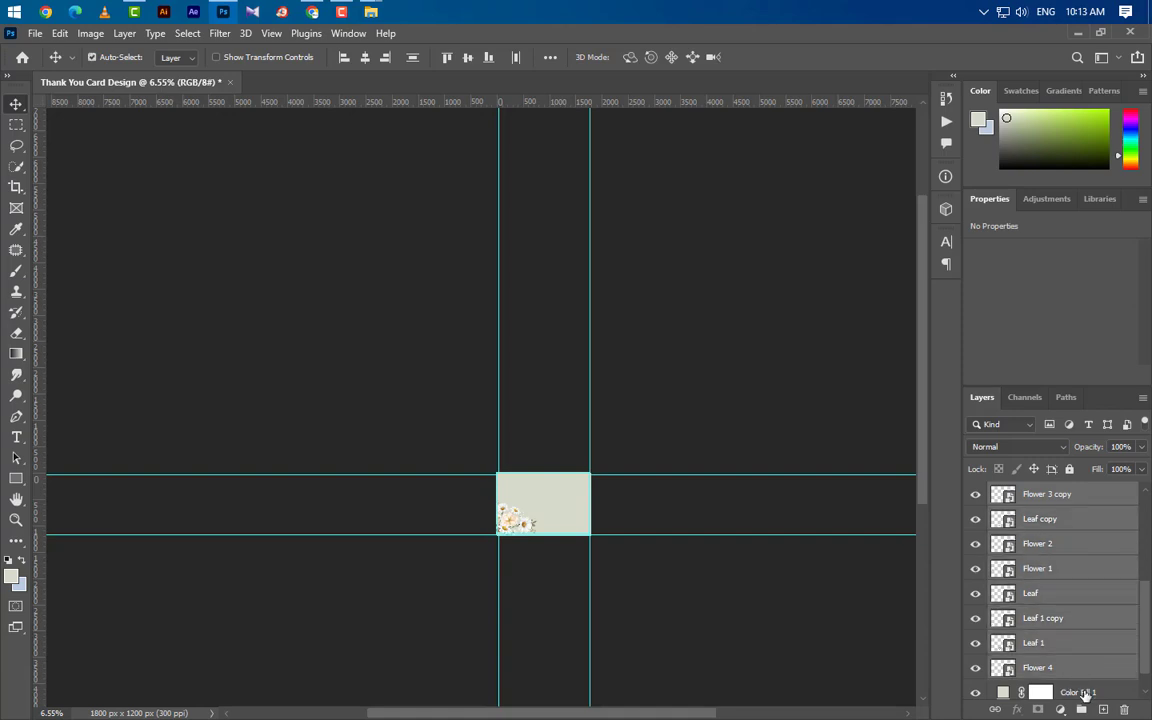
click(1082, 709)
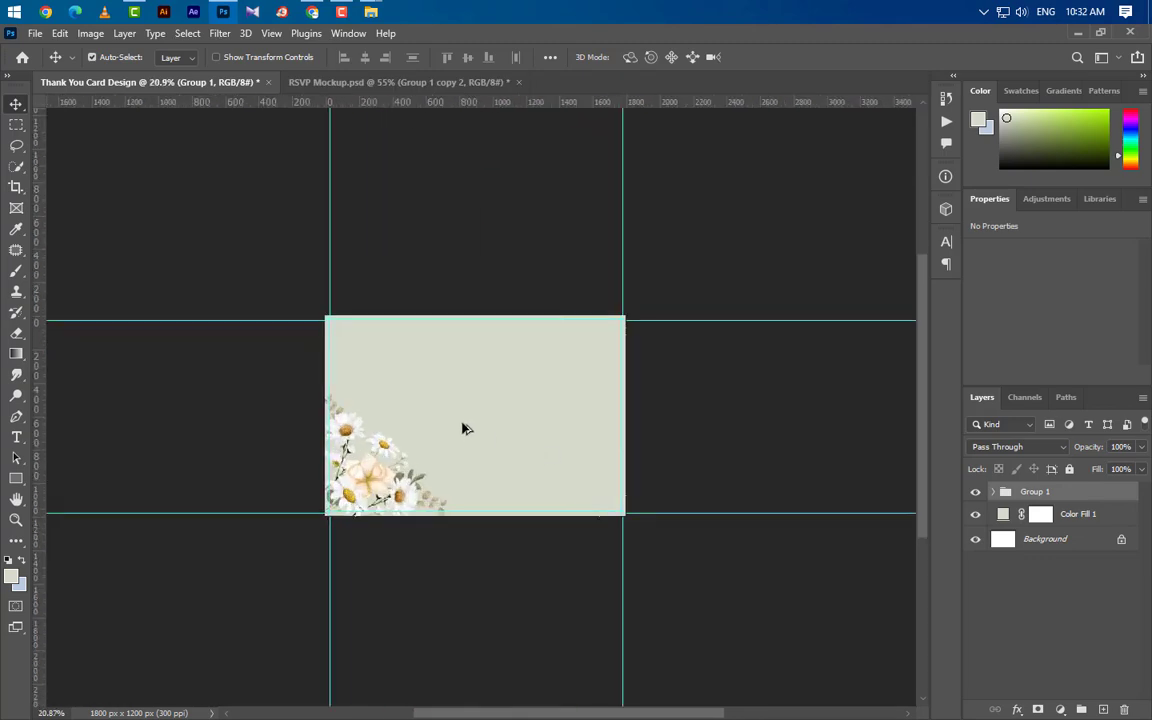
Step: Duplicate the bouquet group Group 1 and flip the copy both horizontally and vertically
scroll(463, 428, up, 10)
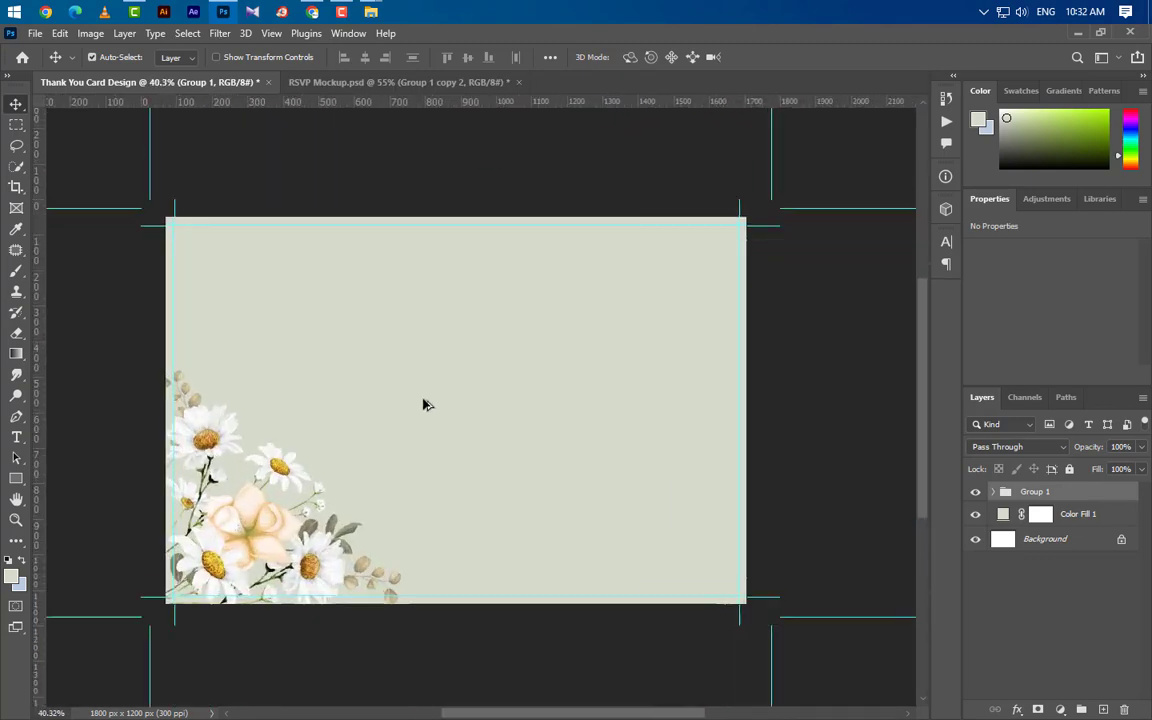
scroll(605, 712, left, 2)
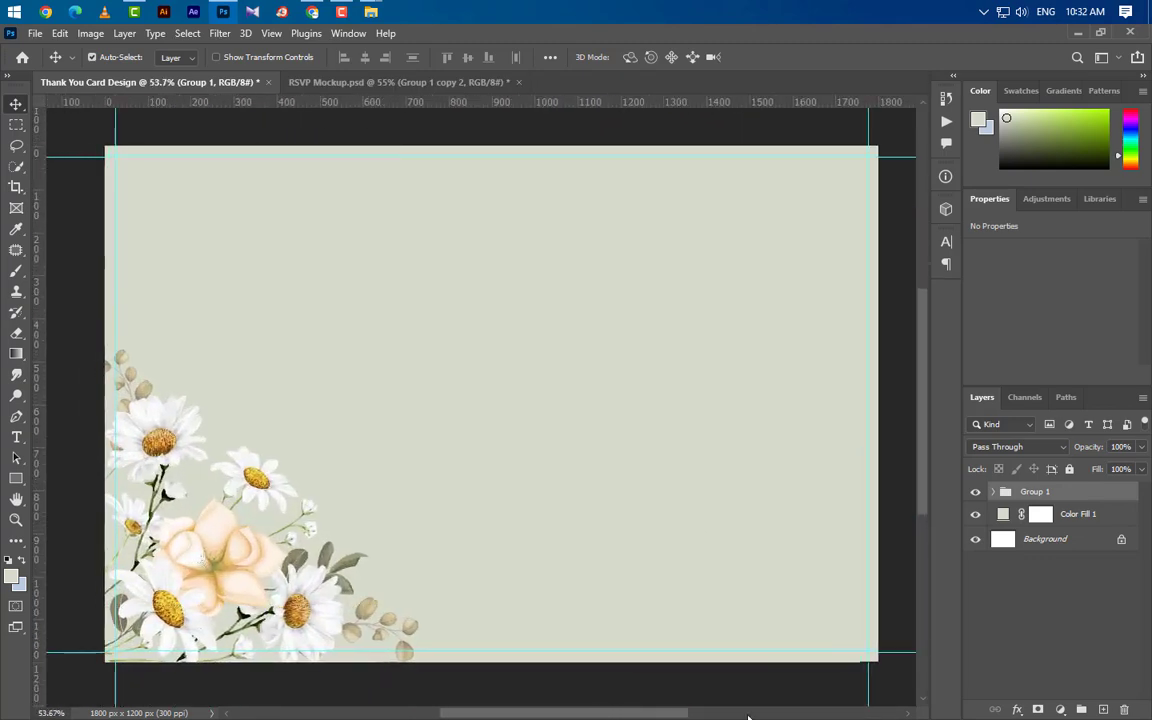
drag(1100, 502, 1103, 709)
key(ctrl+t)
right_click(360, 514)
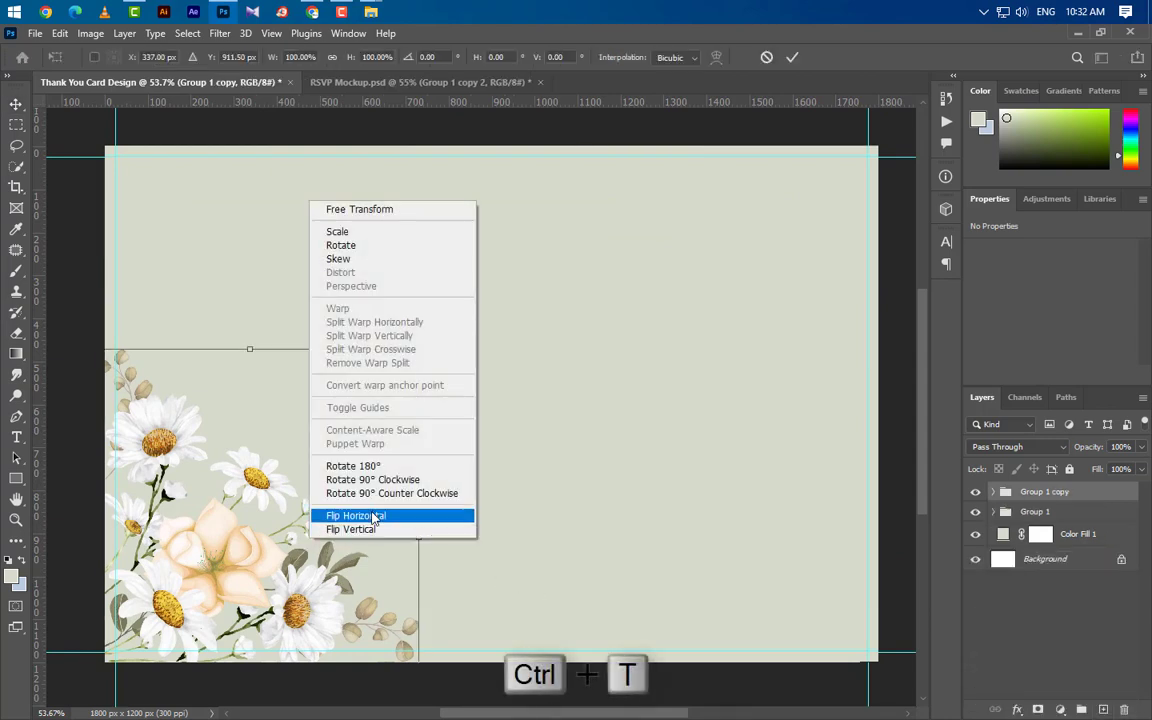
click(400, 490)
right_click(358, 519)
click(400, 504)
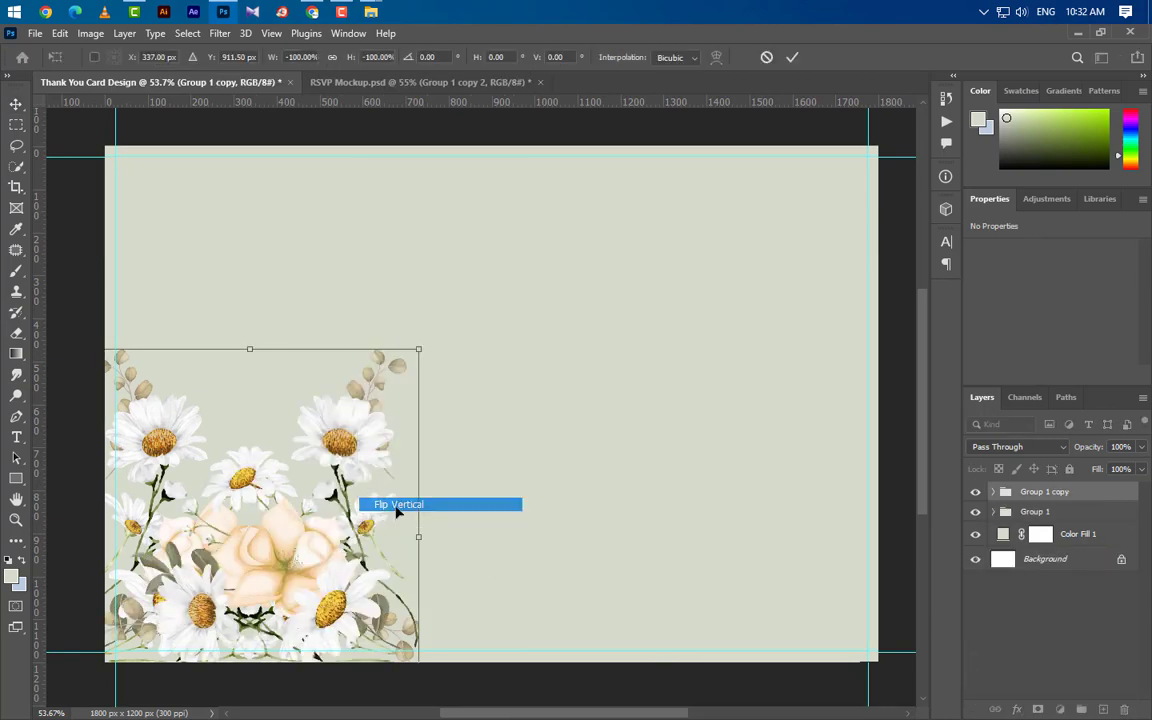
Step: Scale the flipped bouquet to about 68% and place it in the card's upper-right corner, centred at about X 1556, Y 218 px
drag(259, 474, 688, 377)
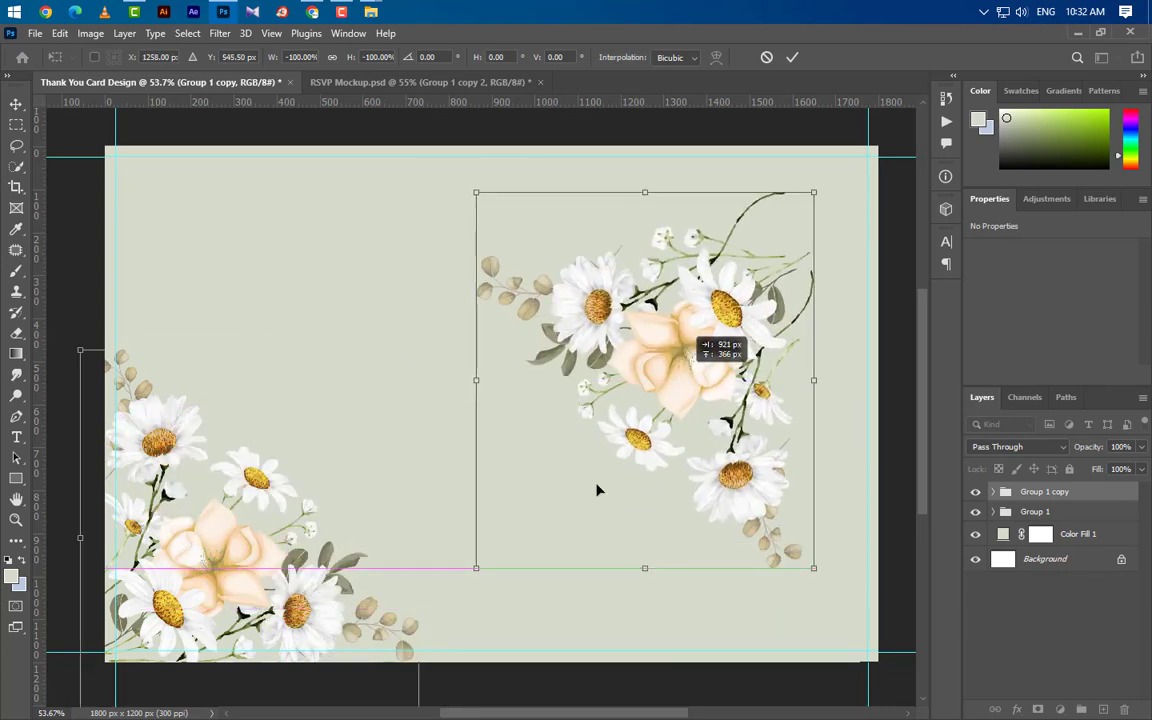
drag(479, 565, 587, 450)
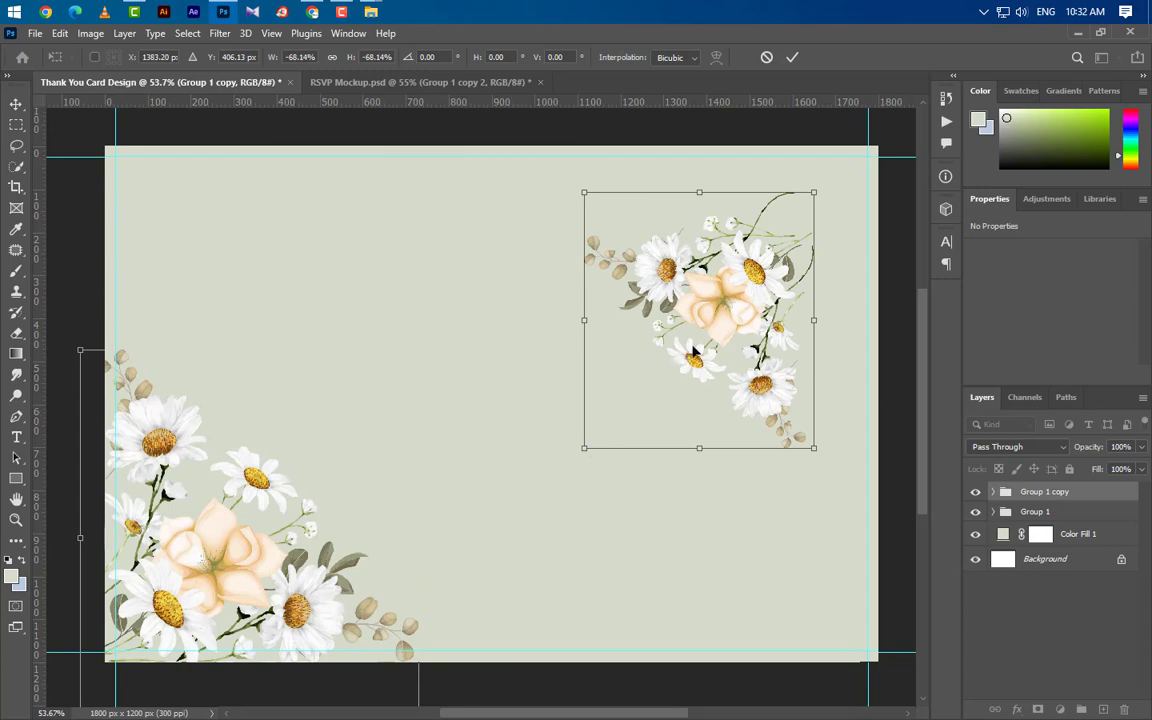
drag(693, 352, 767, 271)
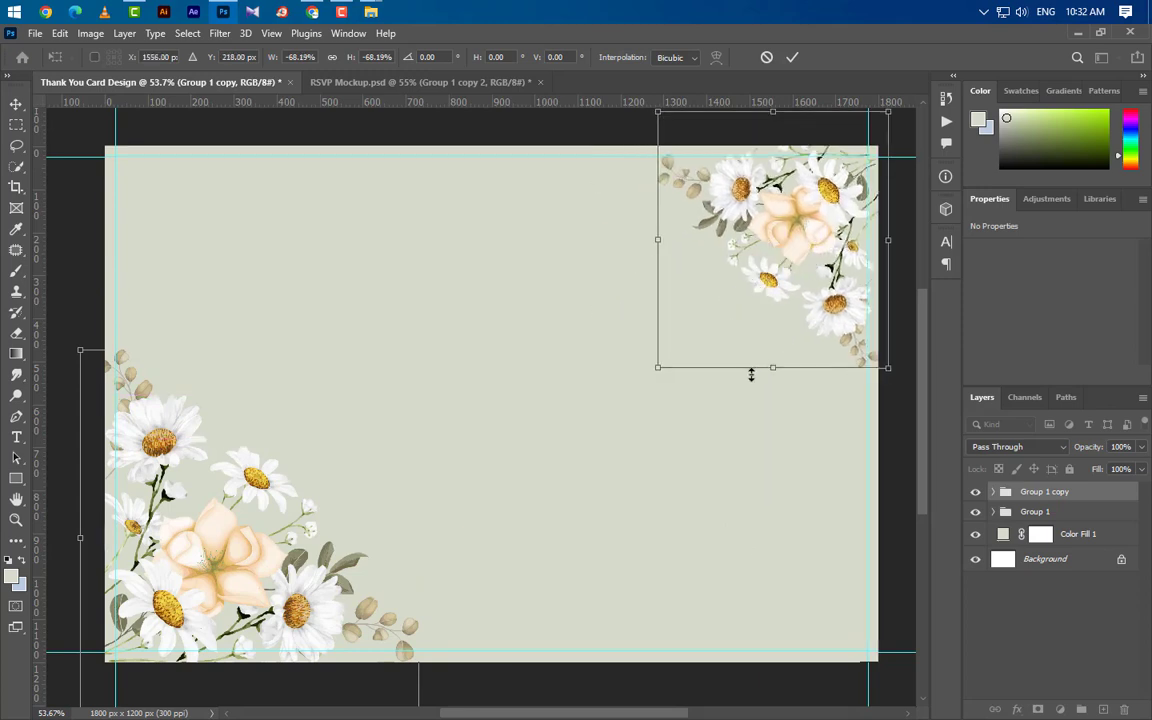
Step: Fine-tune the smaller bouquet's position to X 1549, Y 199 px and apply the transform
key(Left)
key(Left)
key(Left)
key(Left)
key(Left)
key(Left)
key(Left)
key(Left)
key(Left)
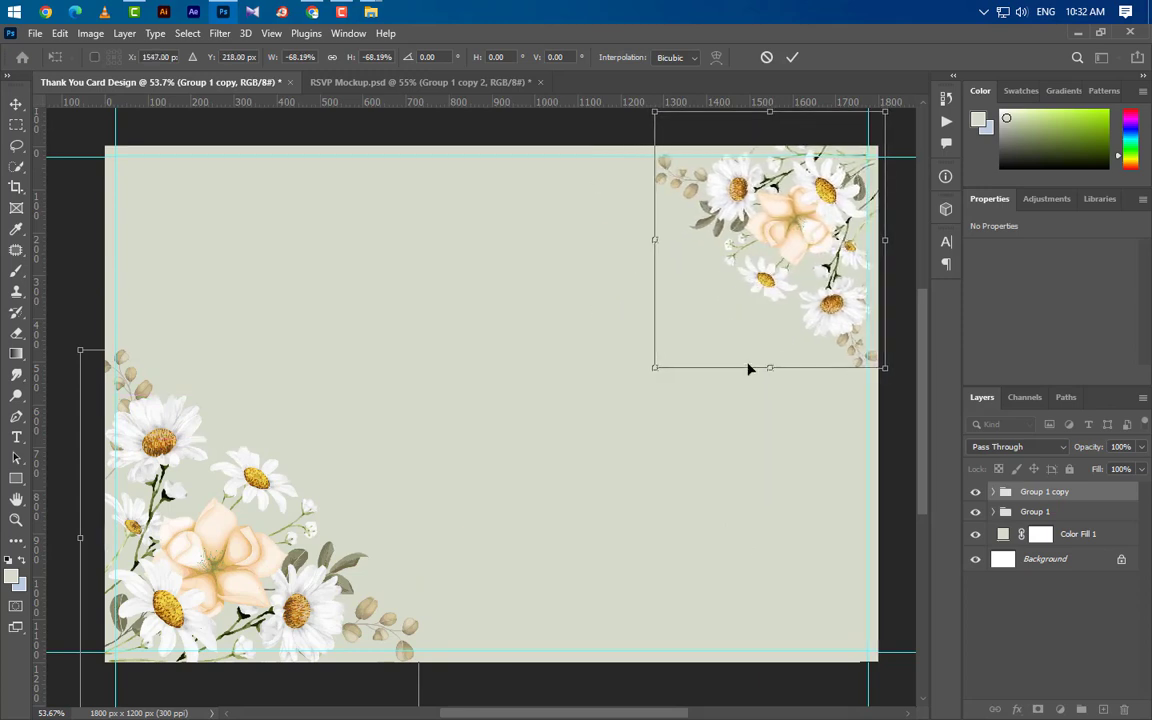
drag(749, 369, 750, 361)
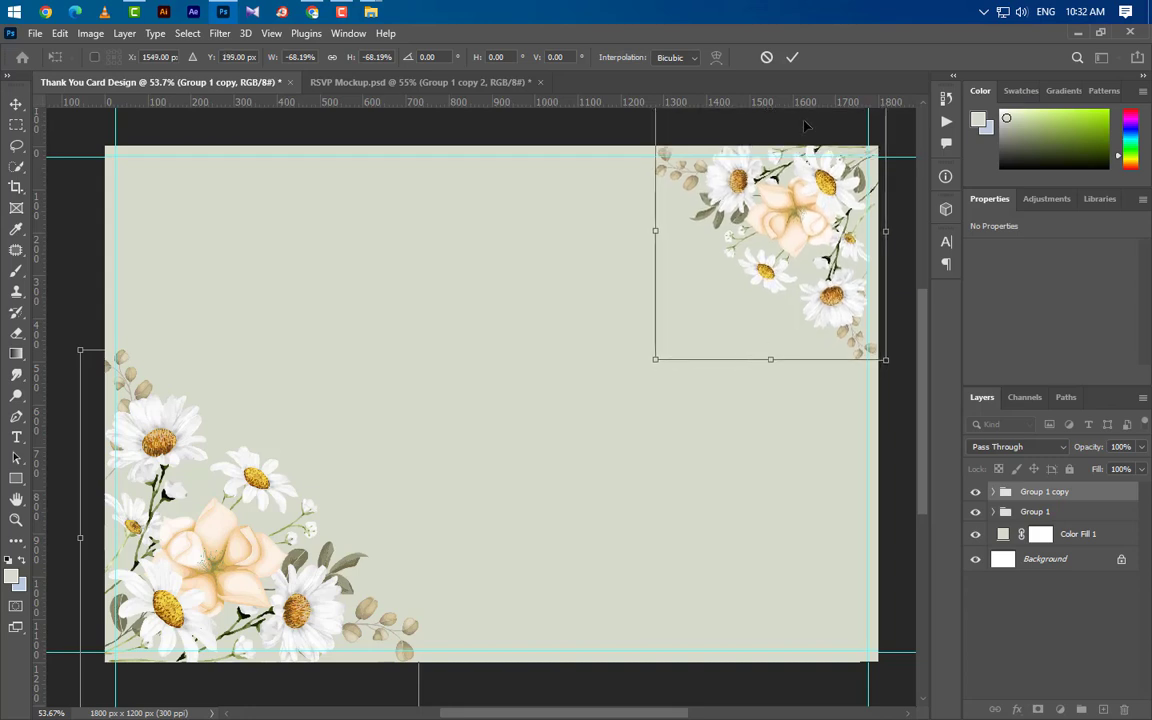
click(793, 57)
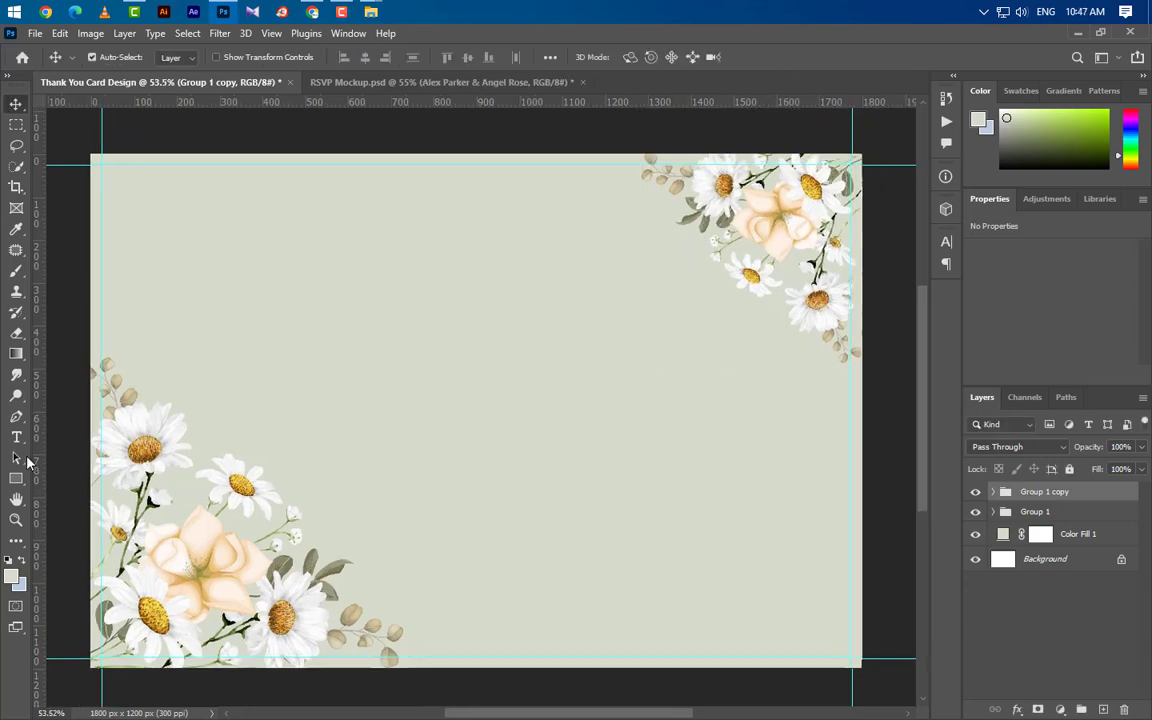
Step: Add the text "Thank You" in Baskerville Old Face Regular, 60.05 pt, black, in the open area between the two bouquets
click(16, 437)
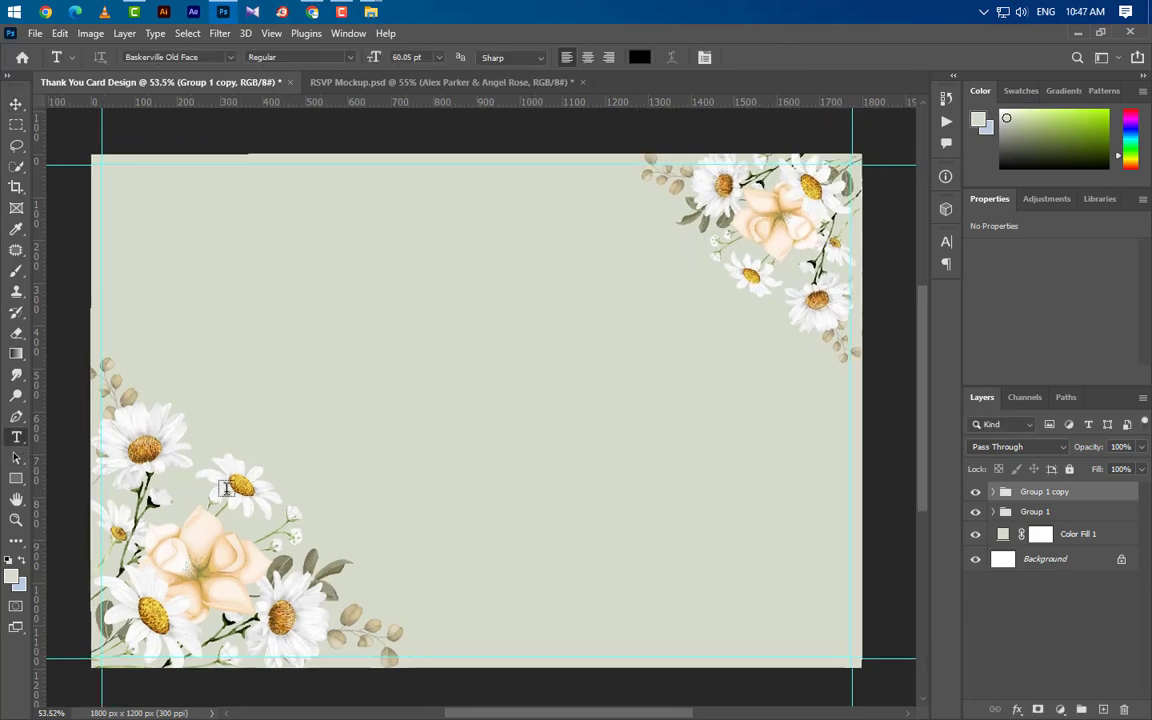
click(332, 357)
text(Thank)
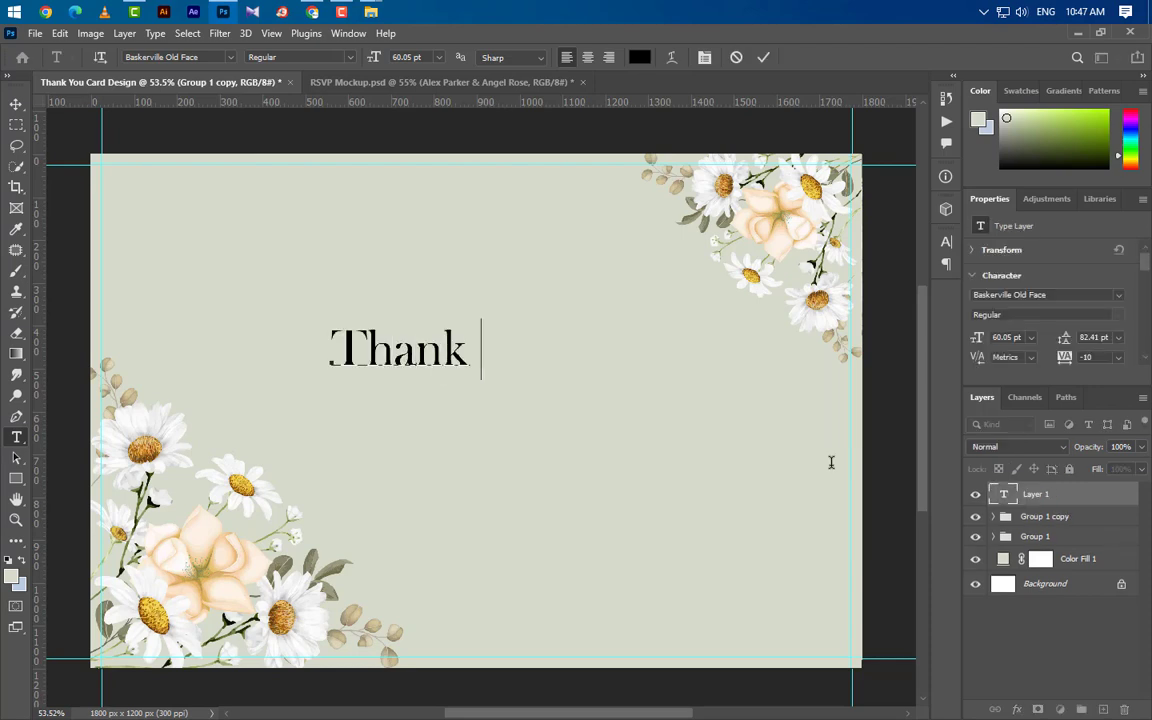
text( You)
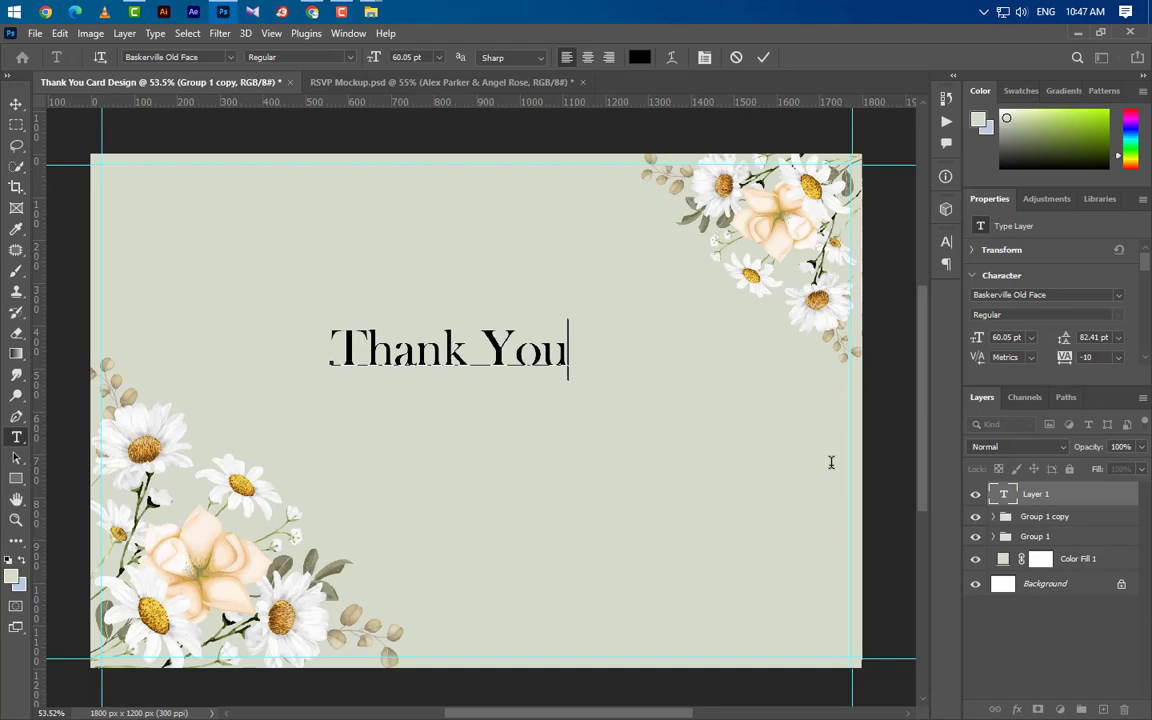
click(763, 60)
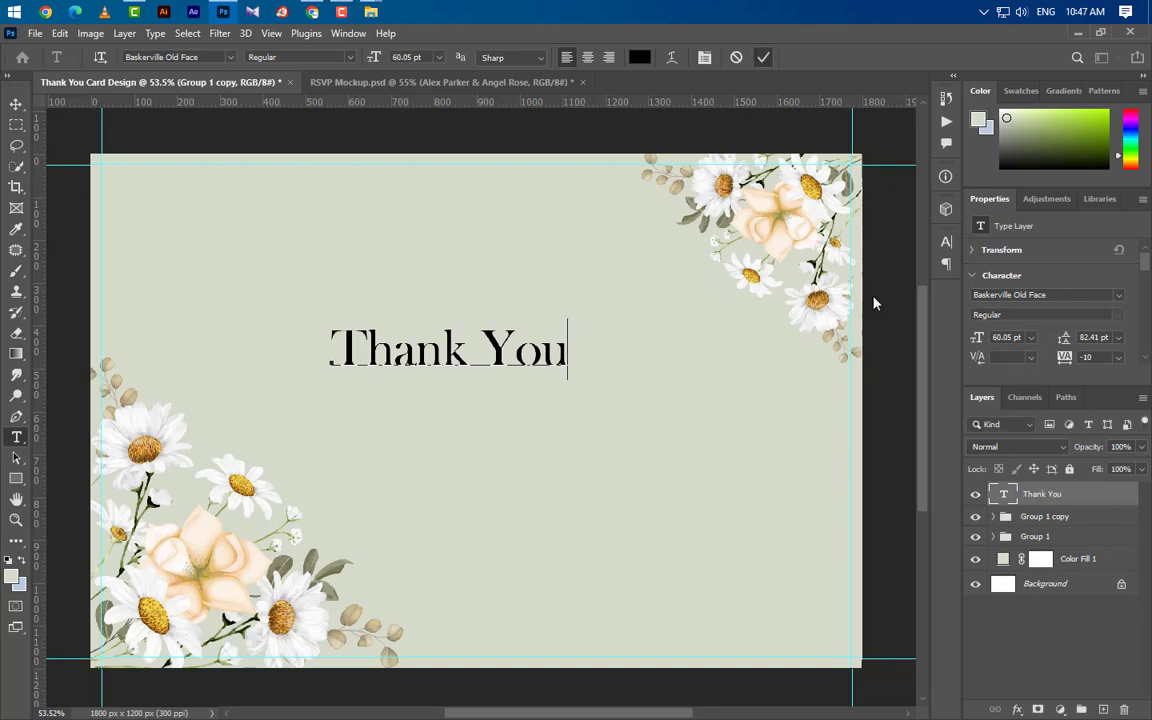
Step: Apply the All Caps style to the "Thank You" text
click(945, 242)
click(814, 353)
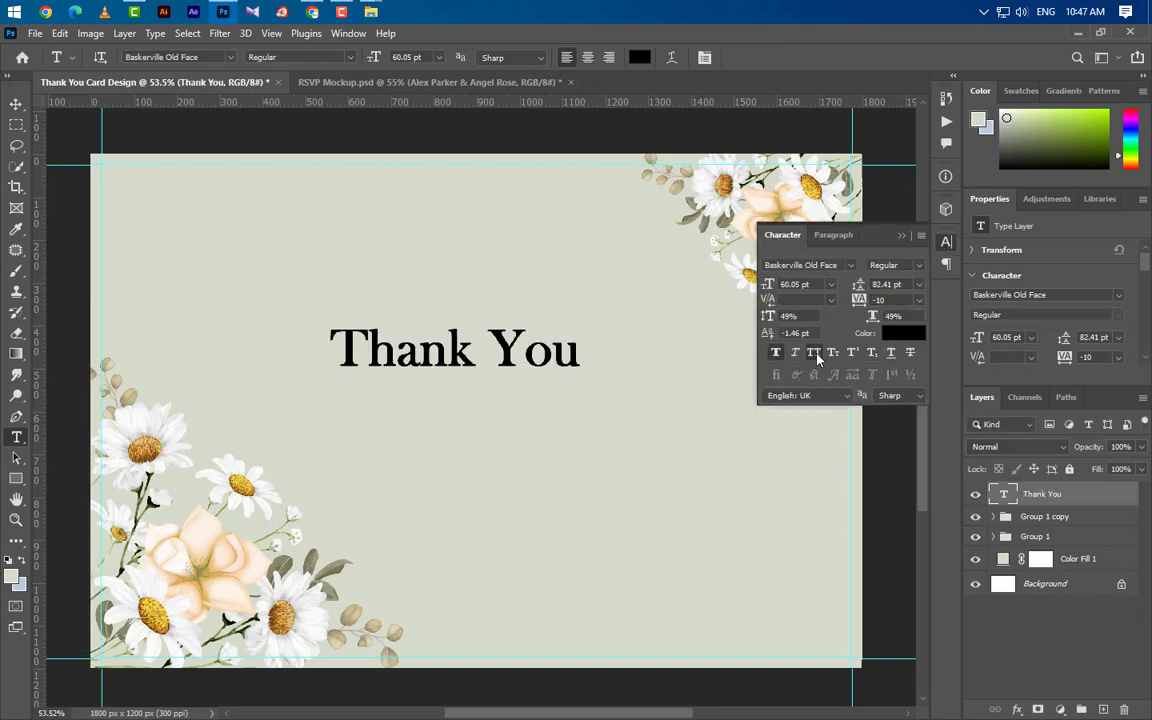
Step: Format the "Thank You" heading in all caps at 75 pt with tracking 0, and shift it slightly left
click(814, 353)
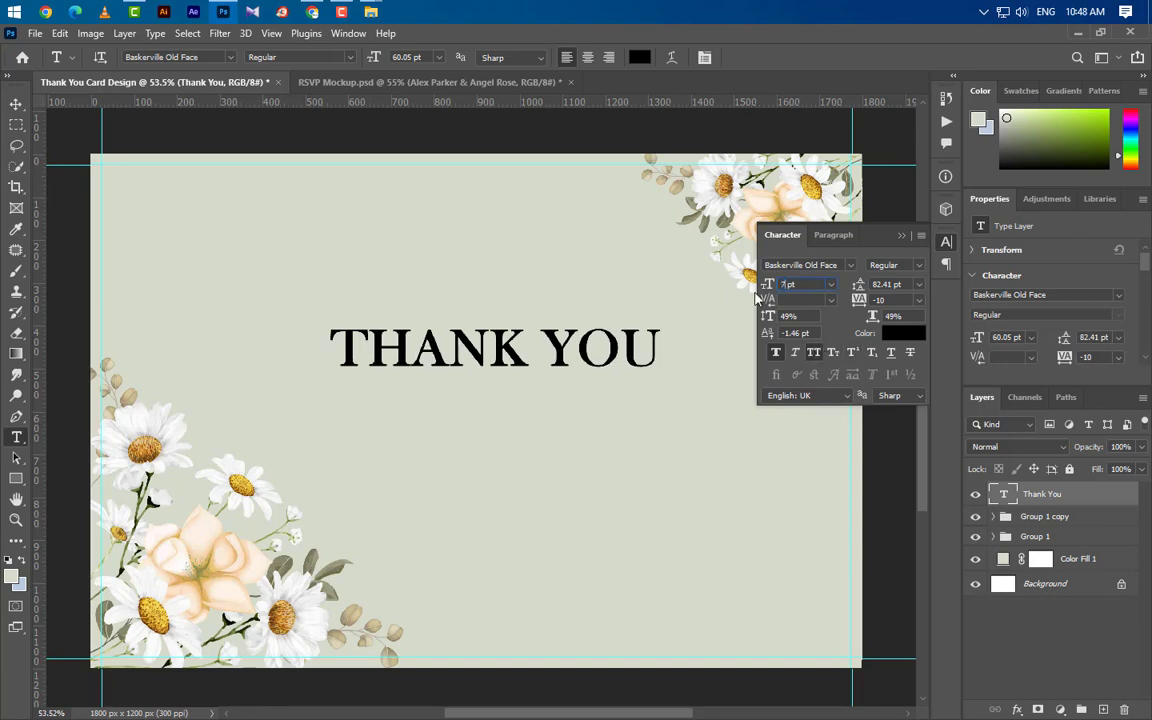
key(Return)
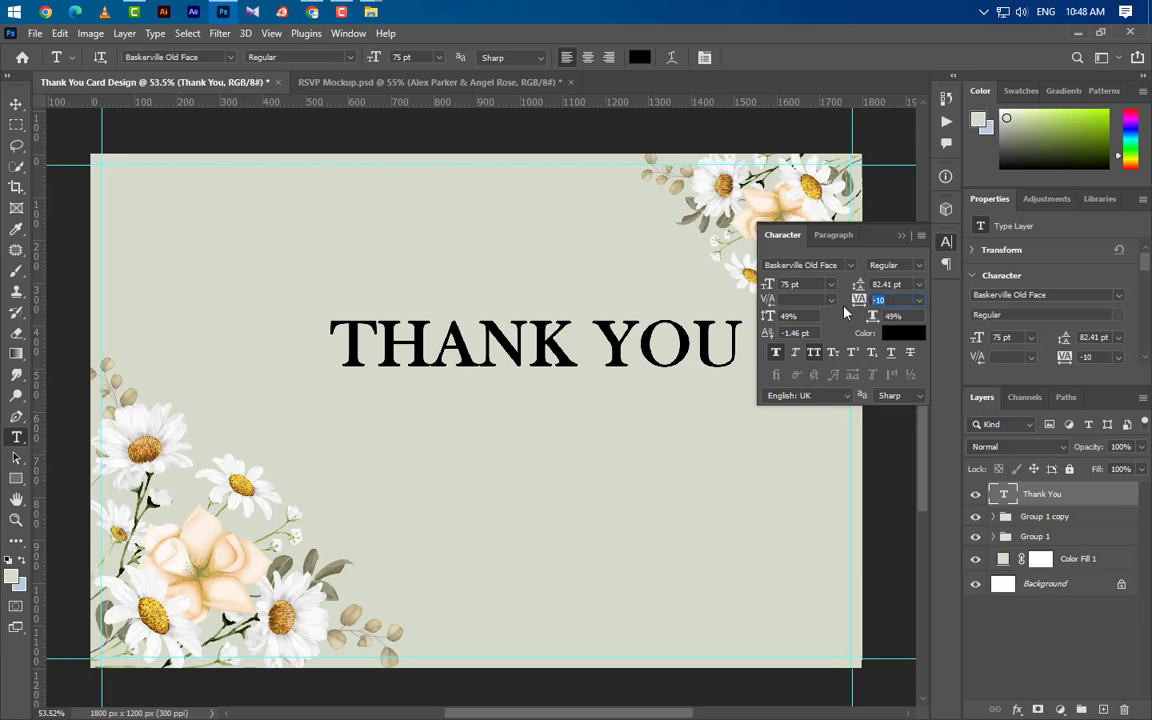
text(0)
key(Return)
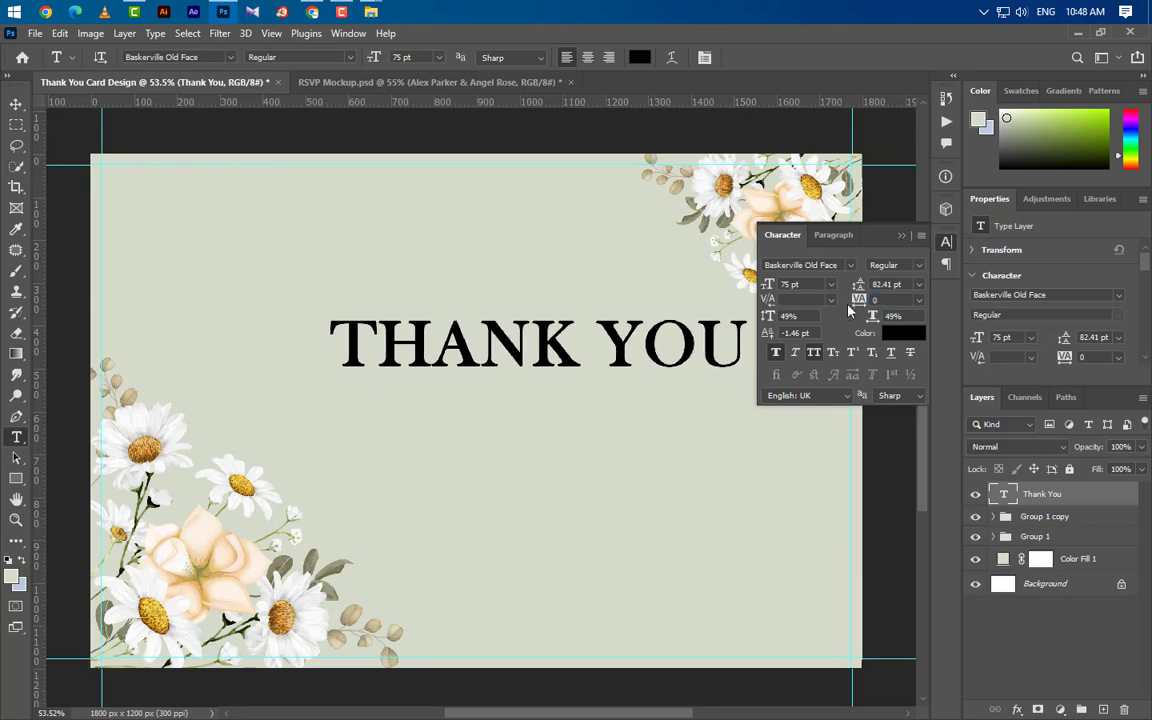
click(904, 236)
click(16, 104)
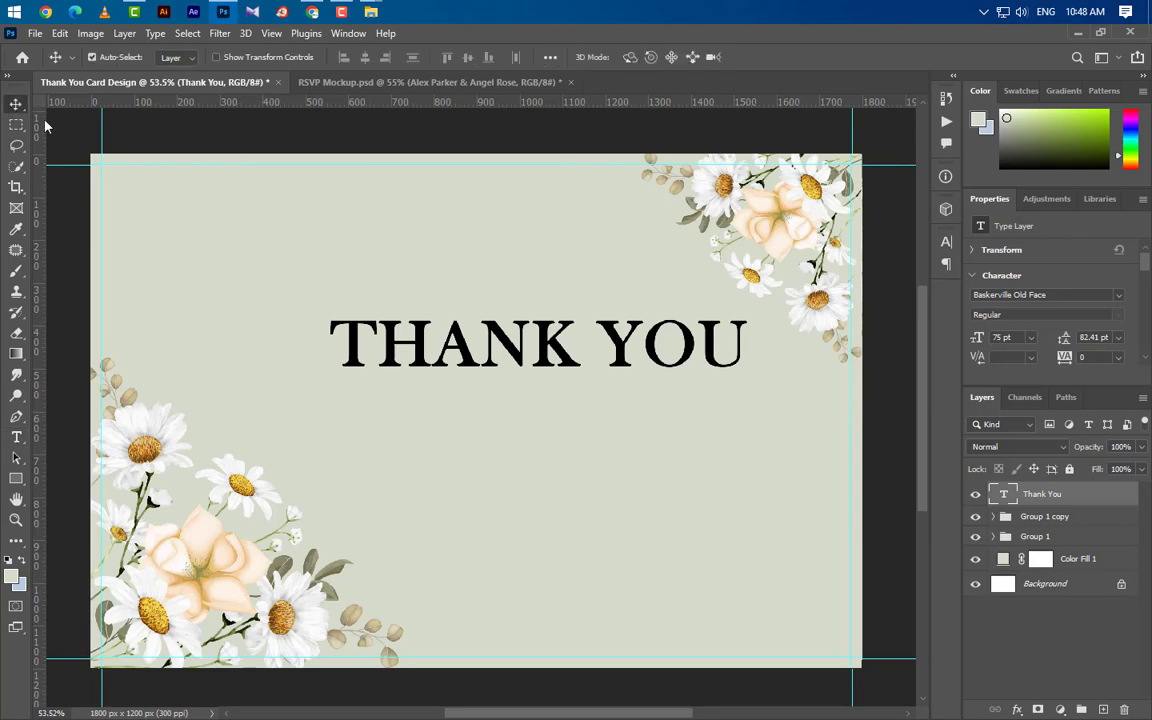
drag(563, 368, 532, 370)
Step: Add a new text line with the couple's full names, joined by an ampersand, below the "Thank You" heading
click(15, 439)
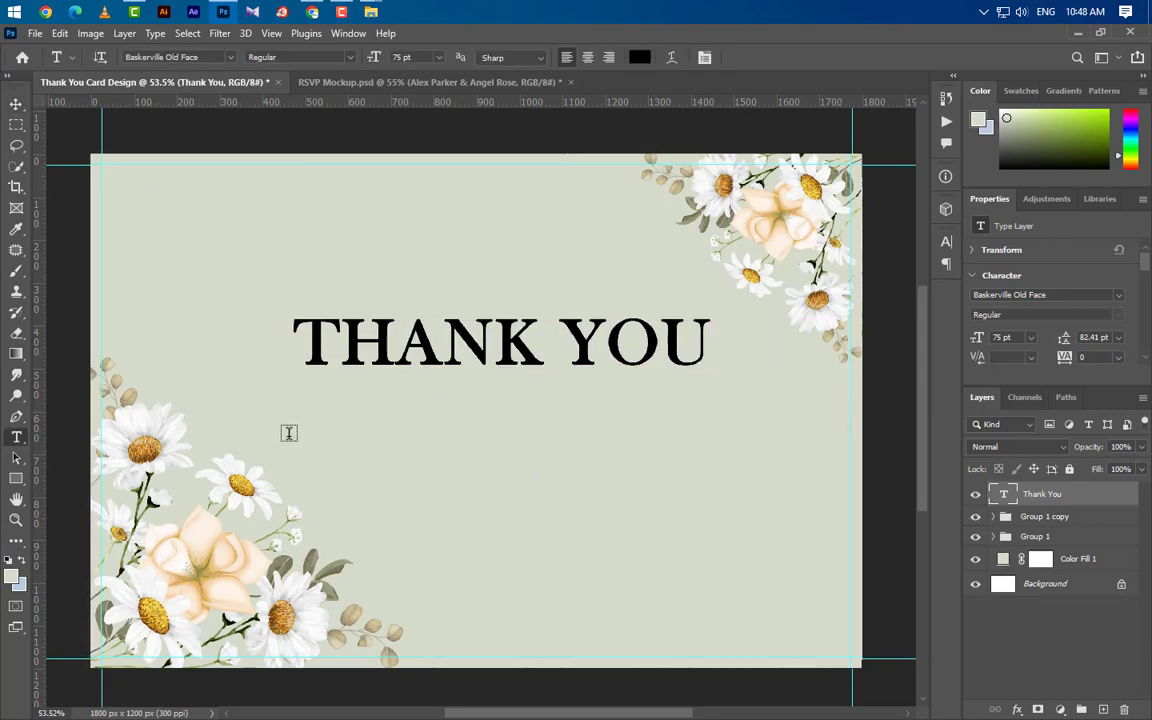
click(288, 436)
text(ALEX )
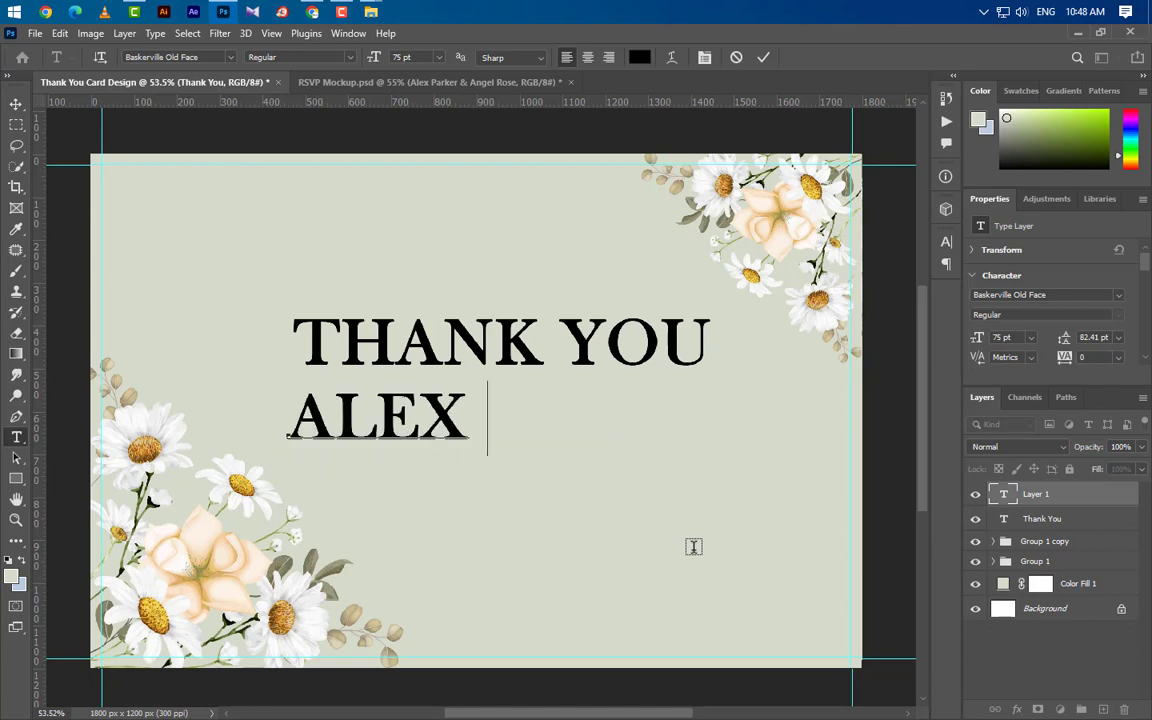
text(PARKE)
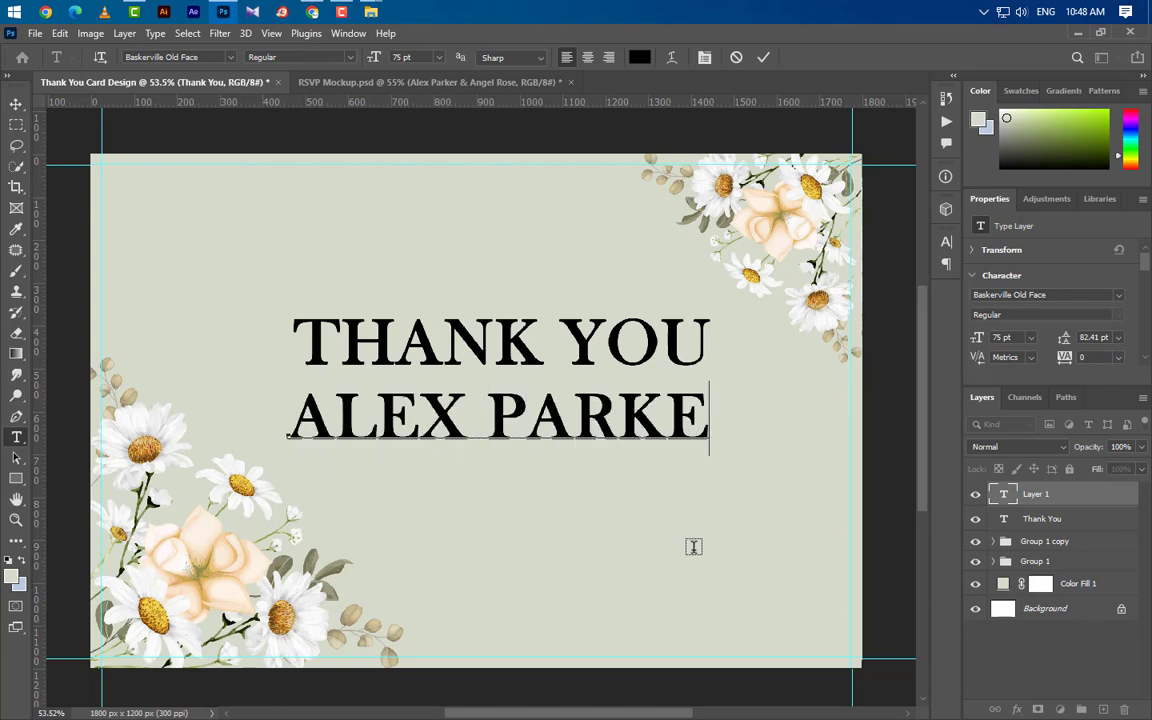
text(R & )
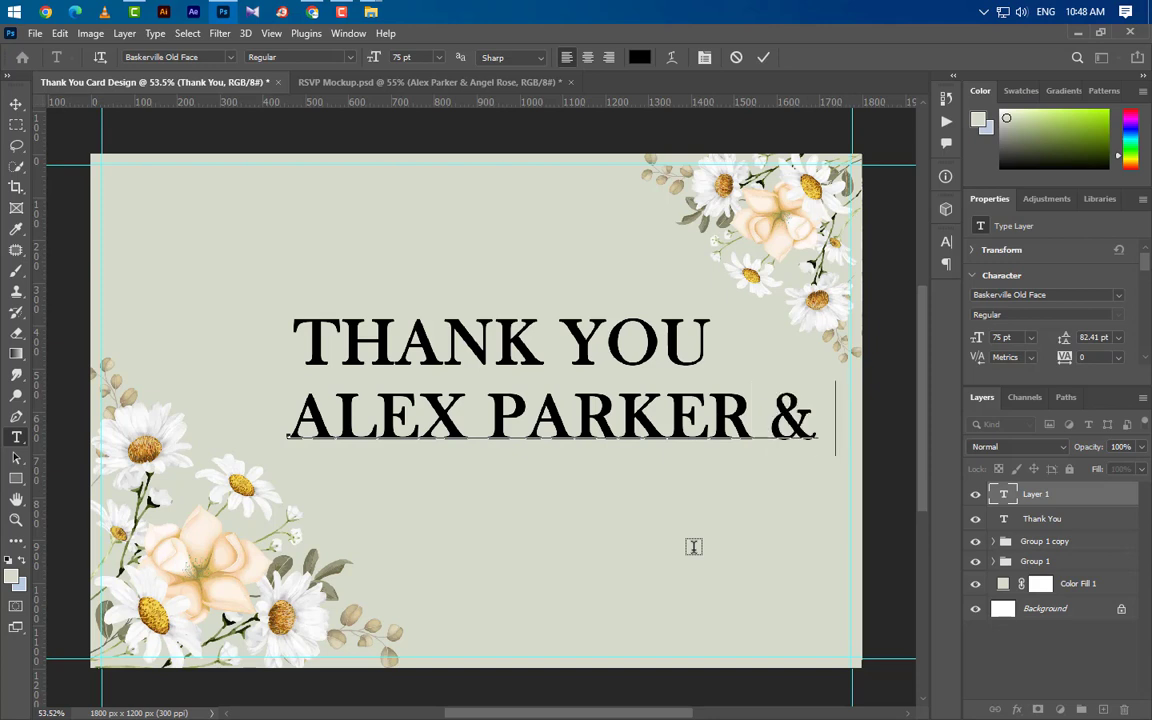
text(A)
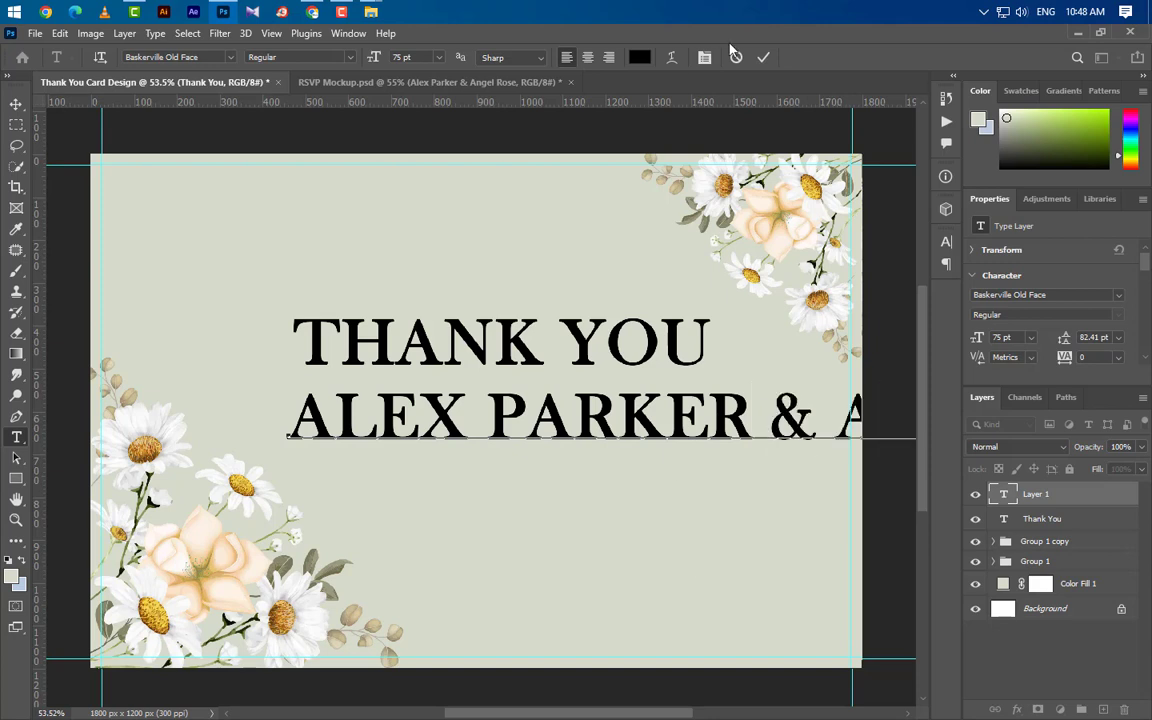
click(762, 58)
Step: Remove faux bold and All Caps from the names, set them to 36 pt, and centre them closely beneath the heading
click(946, 241)
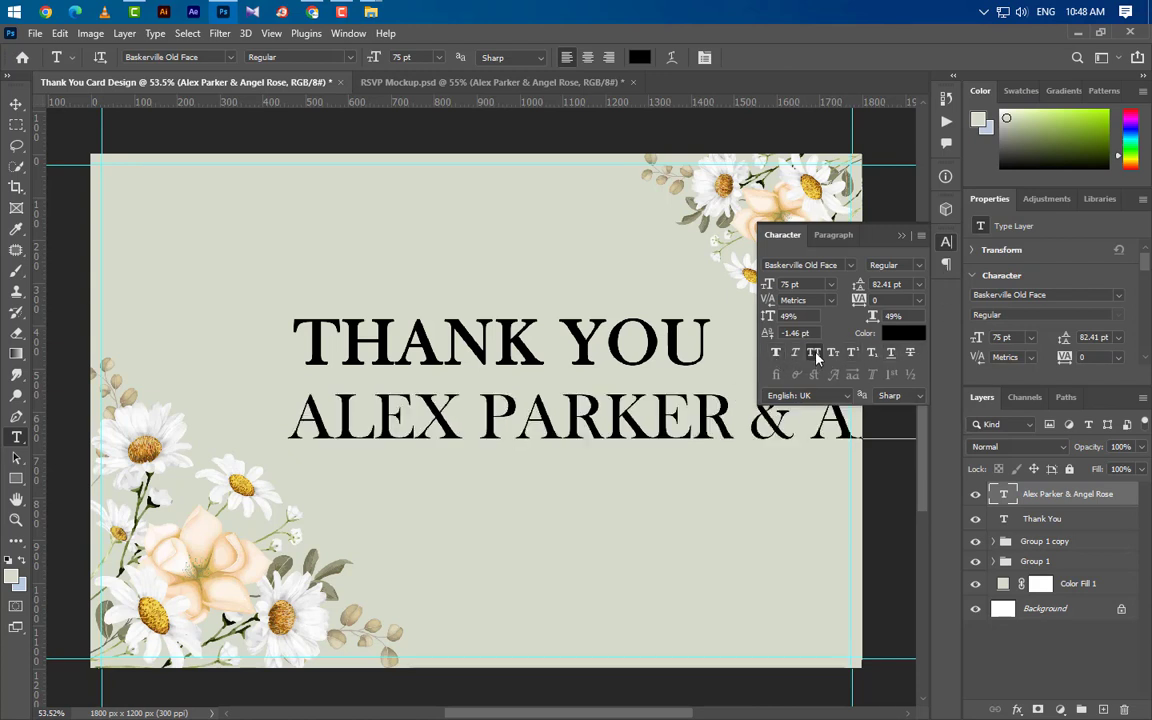
click(816, 357)
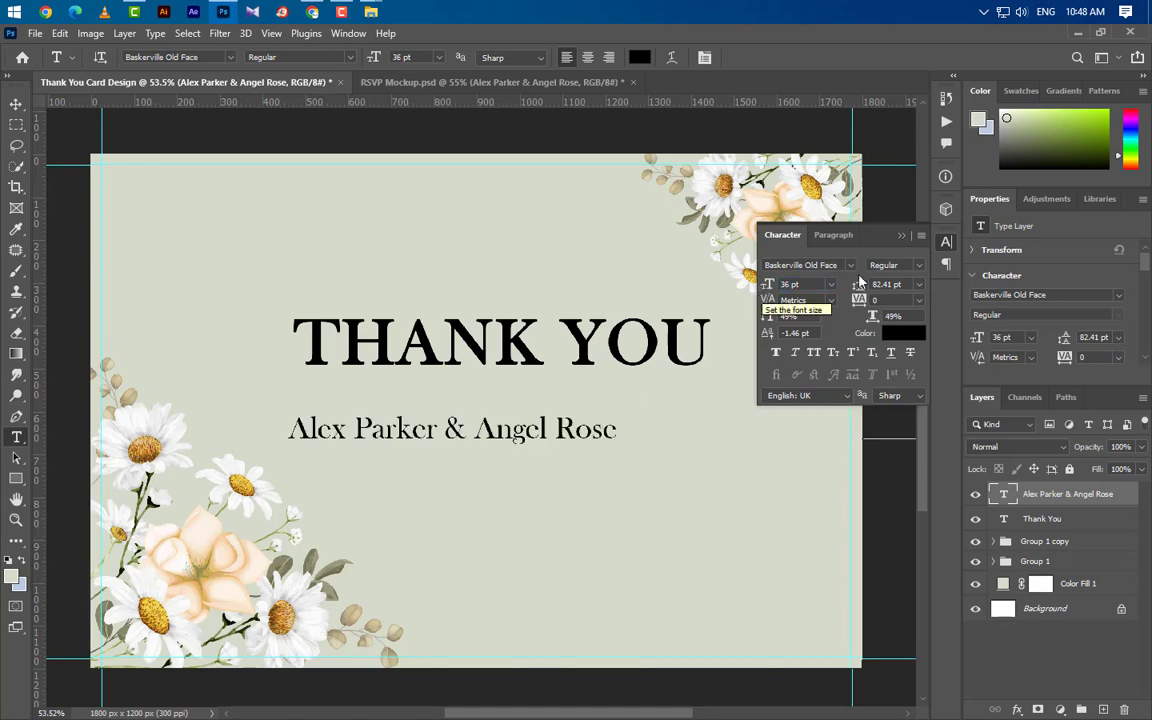
click(901, 235)
click(17, 108)
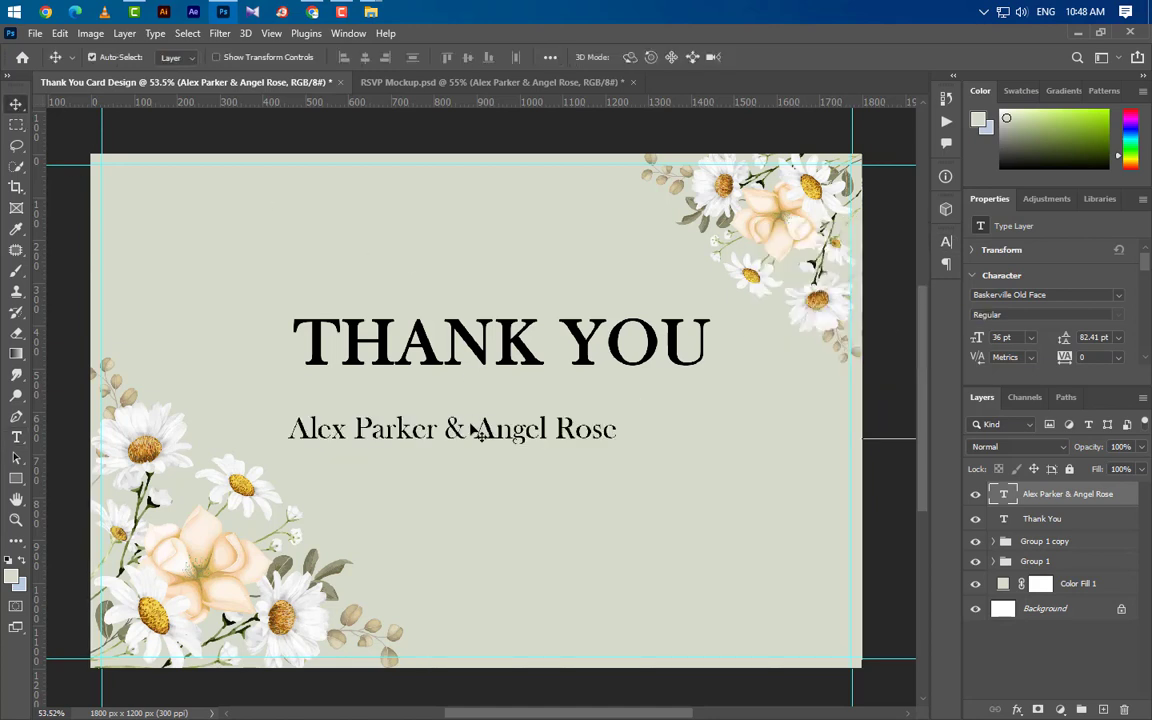
drag(487, 440, 545, 407)
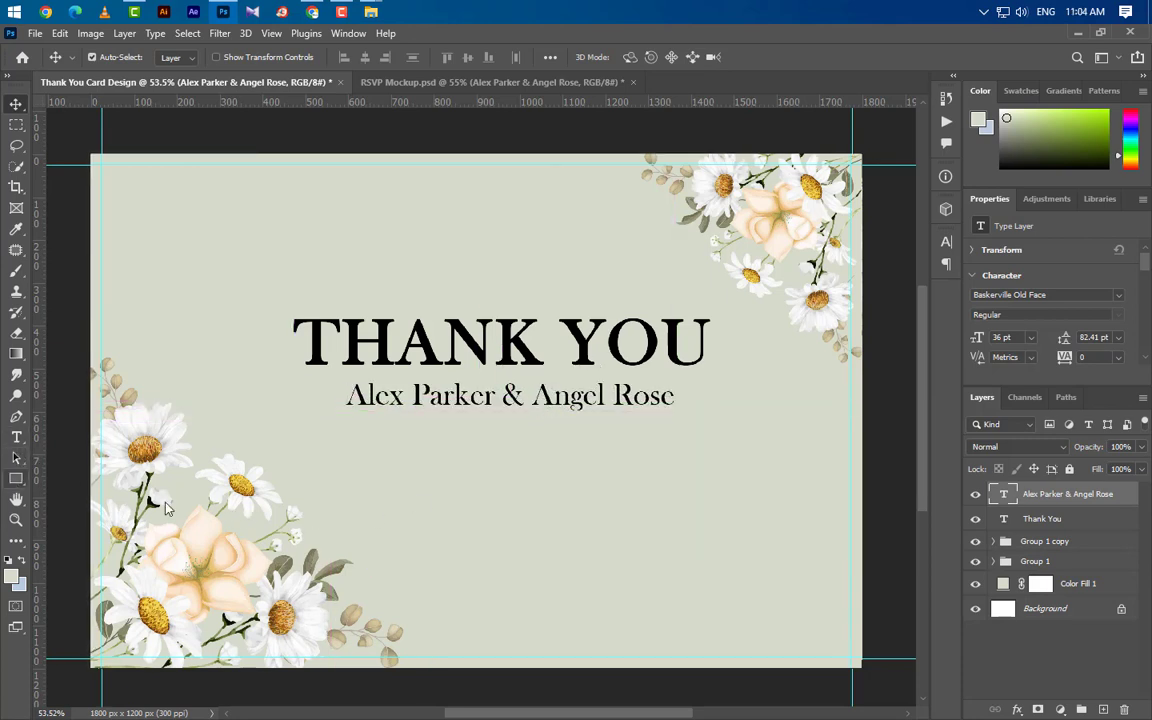
Step: Draw a thin rectangle about 975 × 6 px below the names and fill it with black, 000000
click(16, 478)
drag(292, 435, 709, 435)
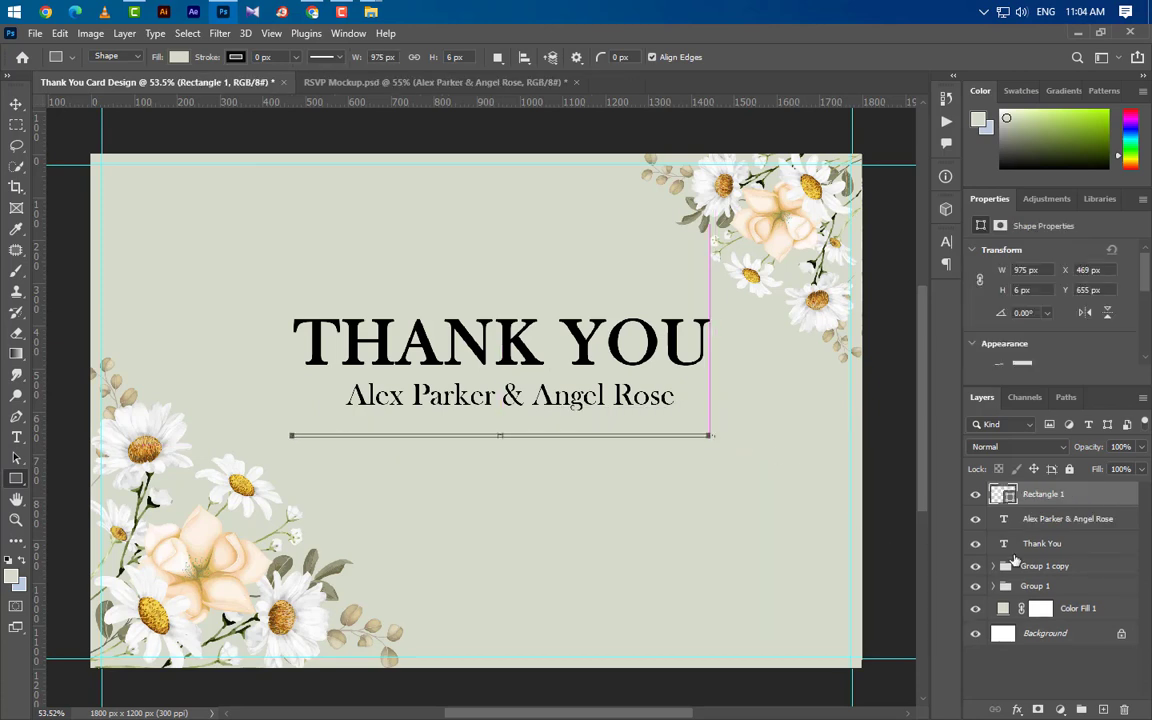
double_click(1008, 494)
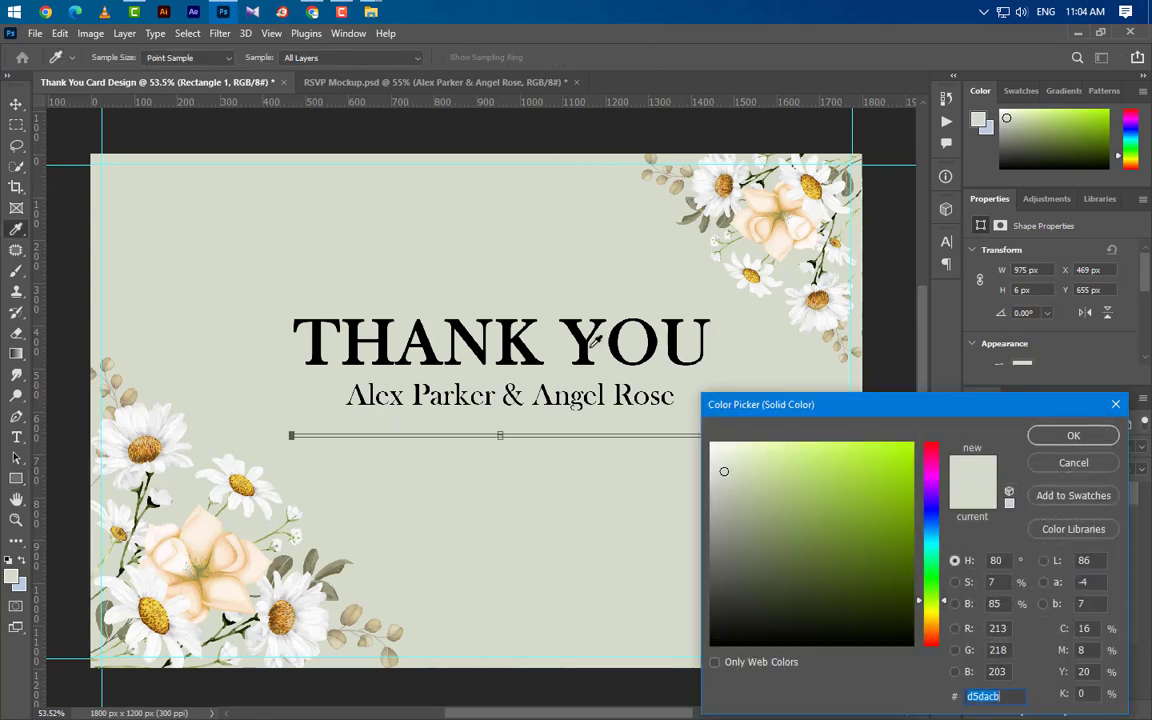
text(000000)
click(1046, 441)
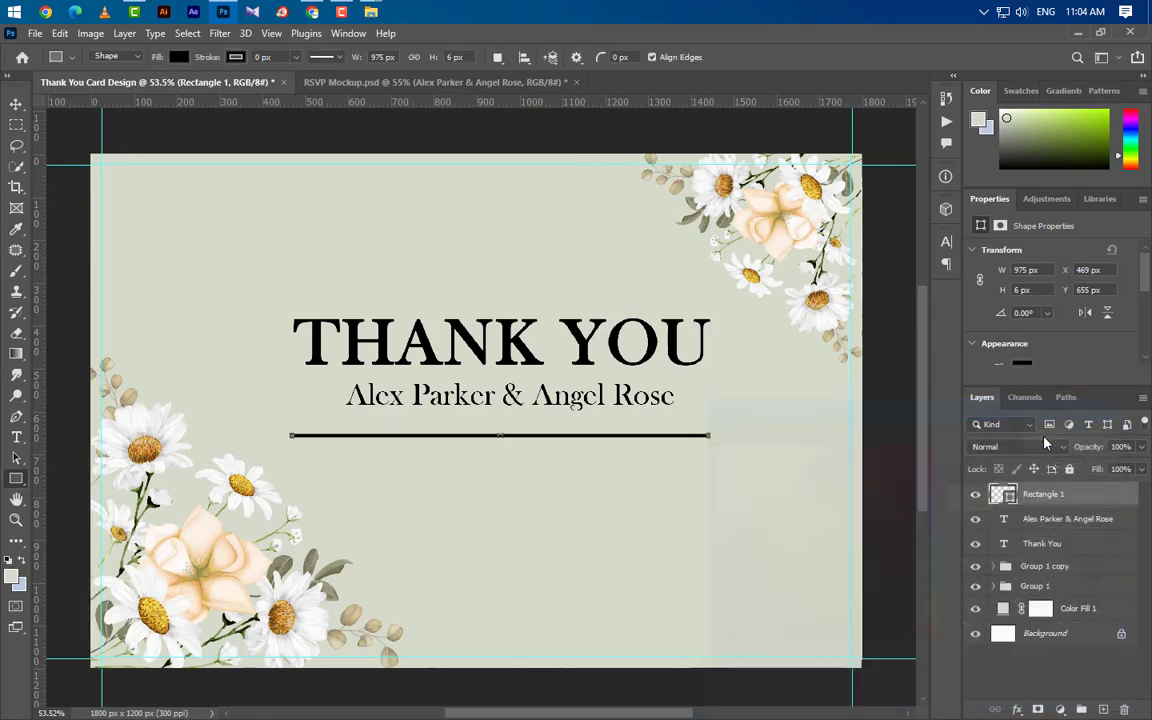
Step: Resize the black divider line to 969 px wide so its ends match the heading's edges
key(ctrl+t)
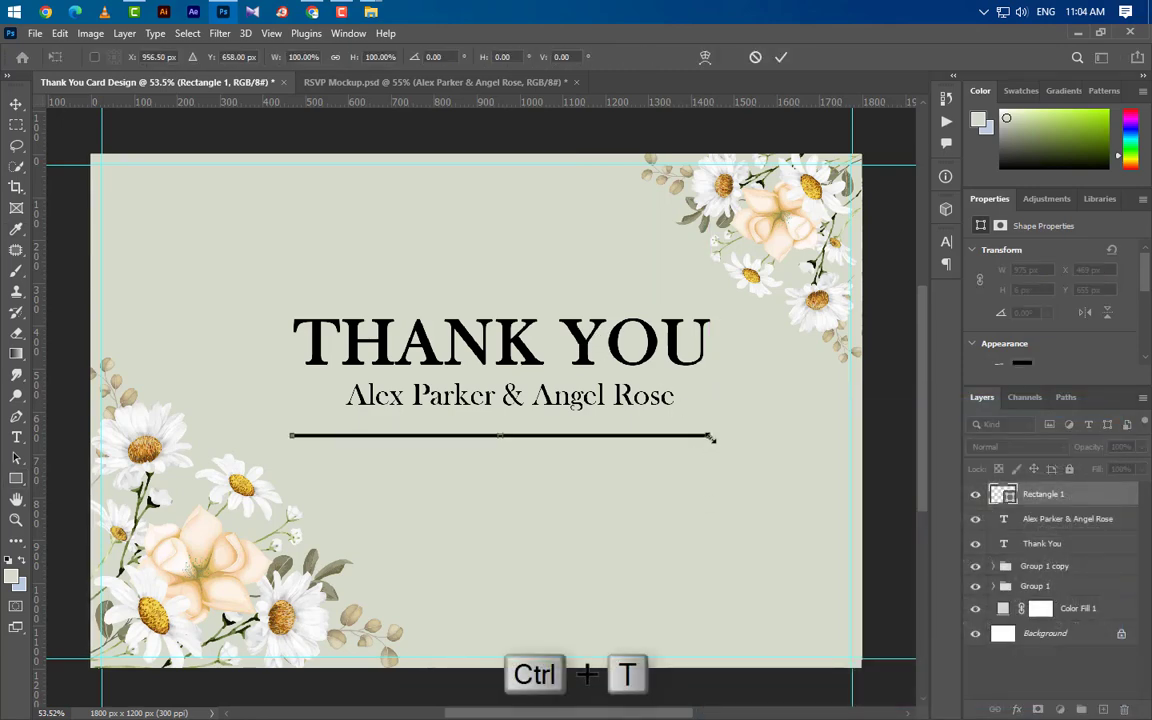
drag(711, 437, 711, 436)
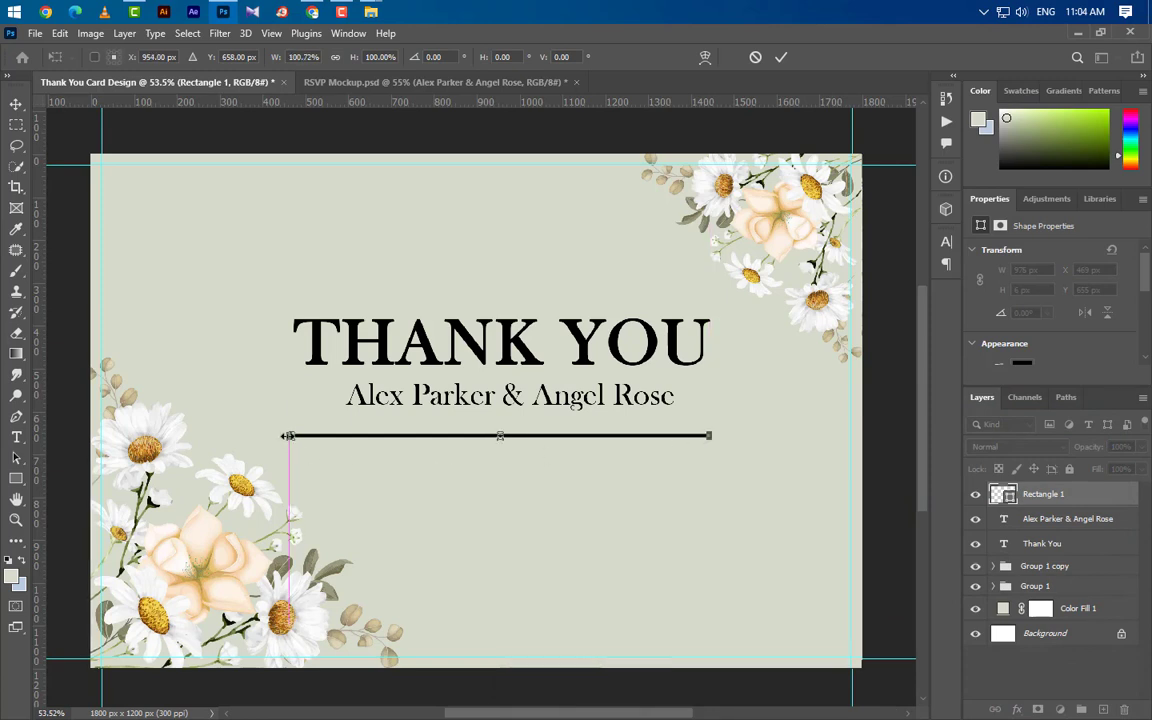
drag(287, 436, 293, 436)
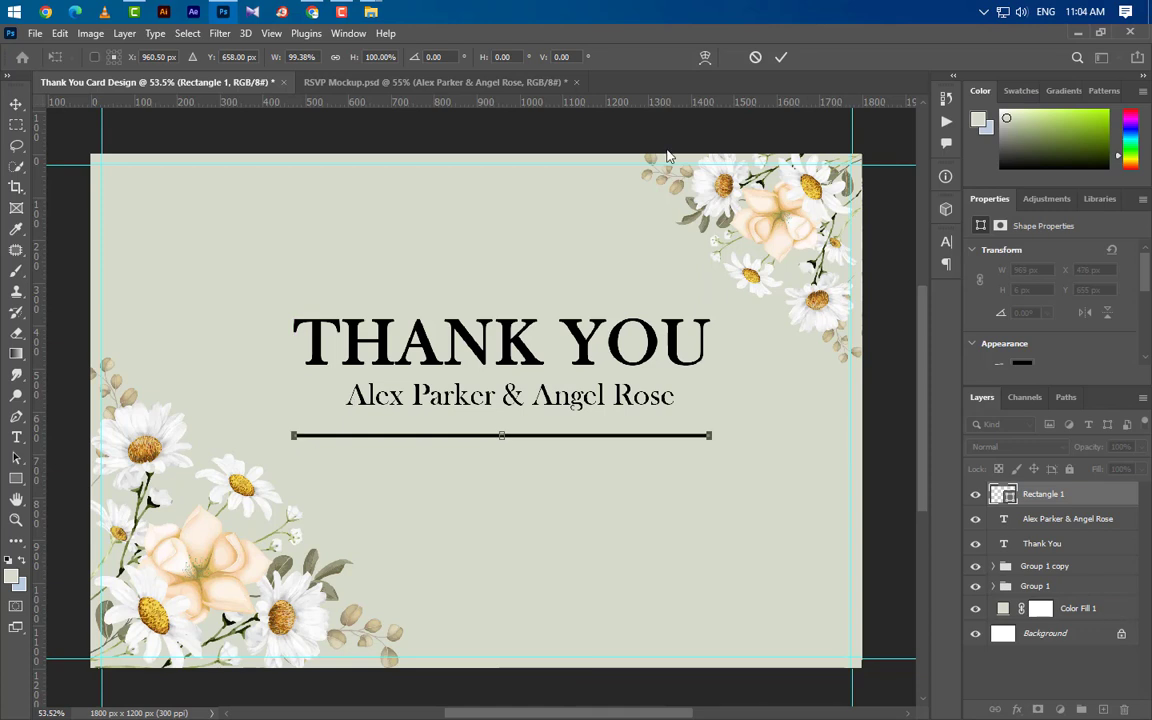
key(Return)
Step: Move the divider line up to Y 628 px, just beneath the names
click(16, 104)
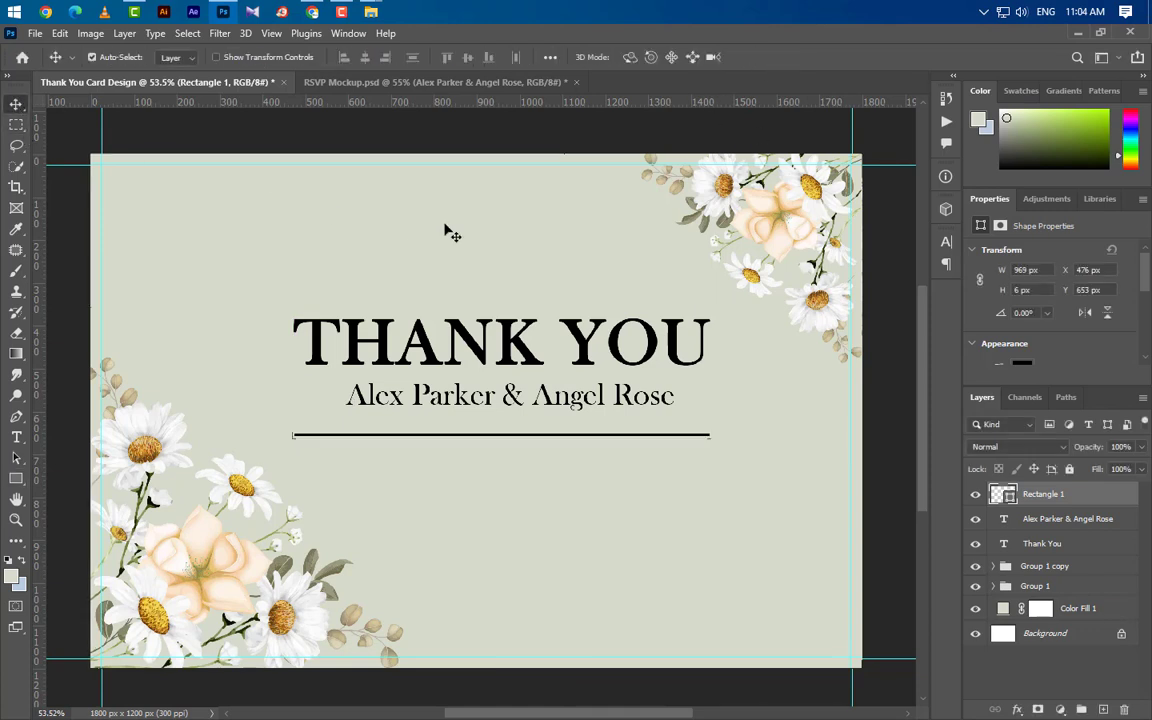
key(shift+Up)
key(shift+Up)
key(shift+Up)
key(Down)
key(Down)
key(Down)
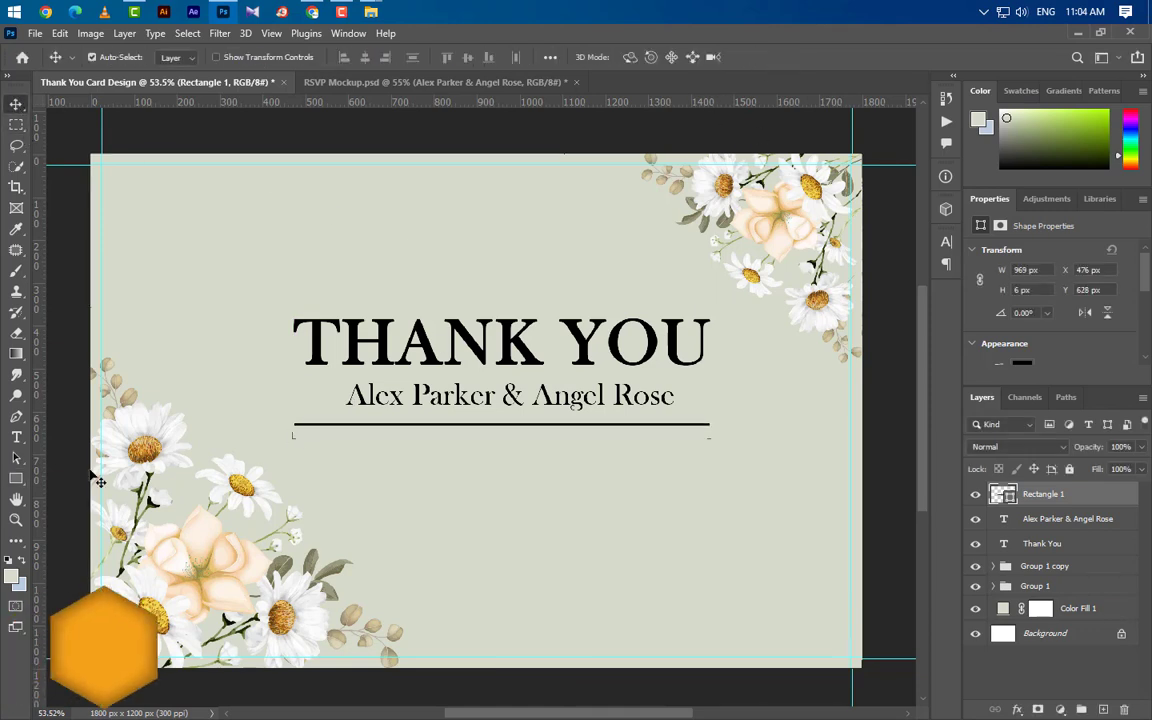
click(16, 437)
click(325, 464)
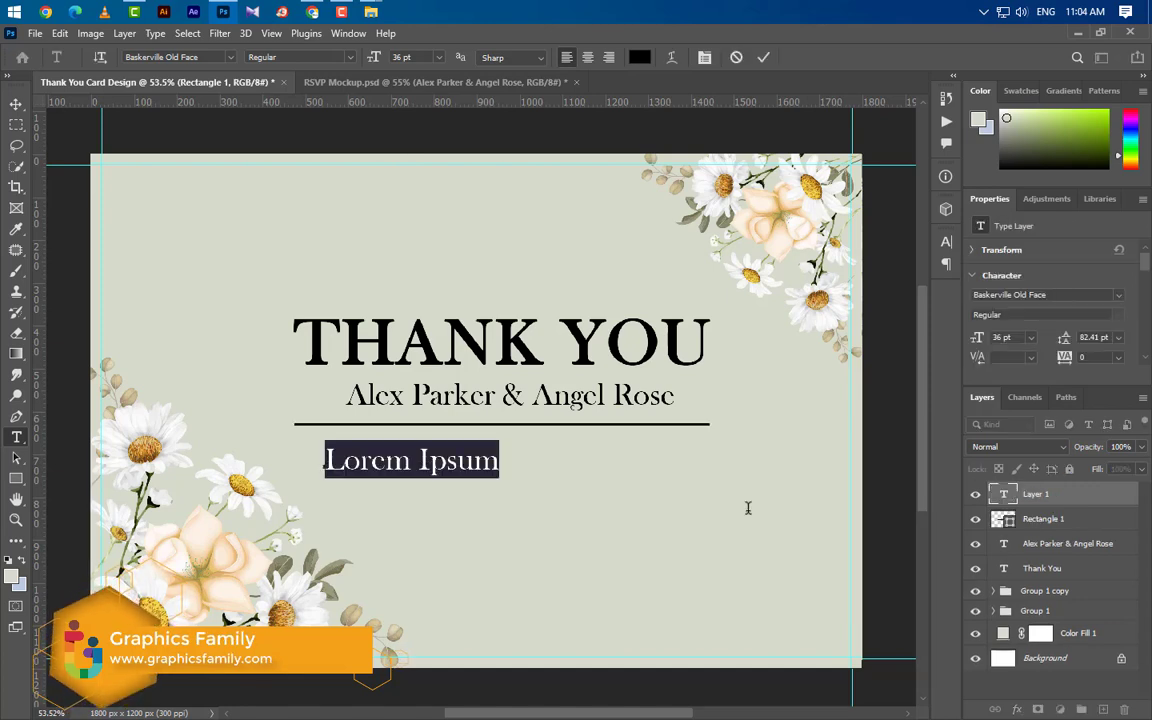
text(www)
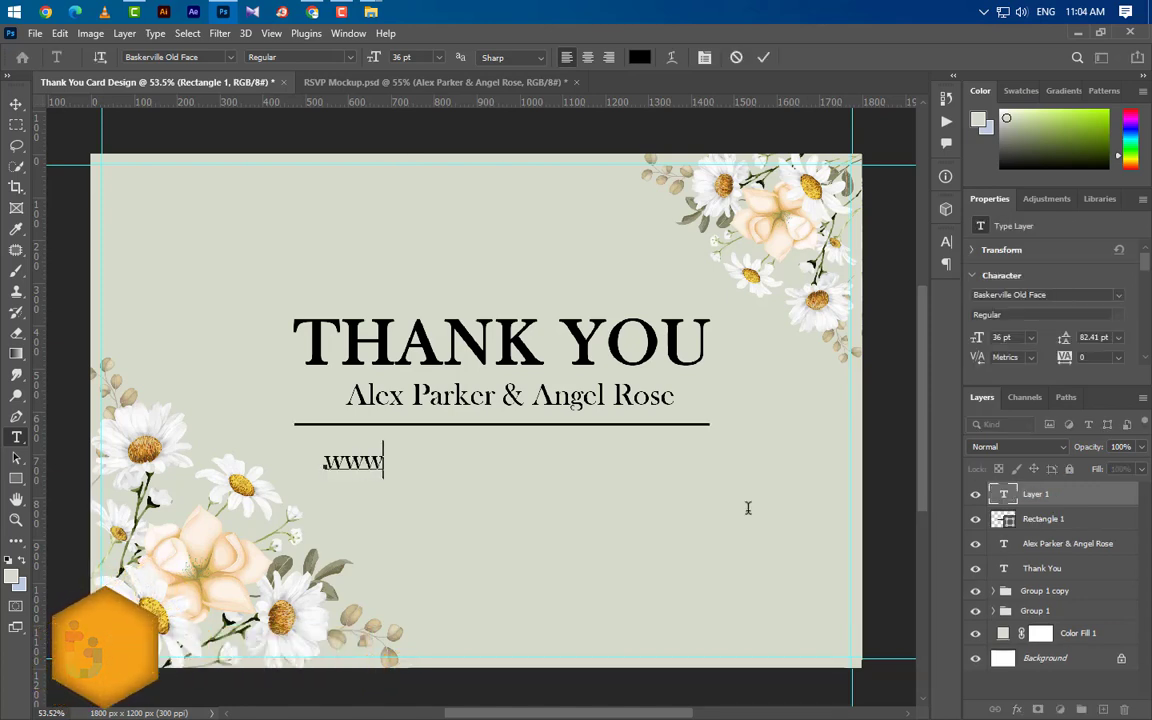
text(.graphicsfamily.com)
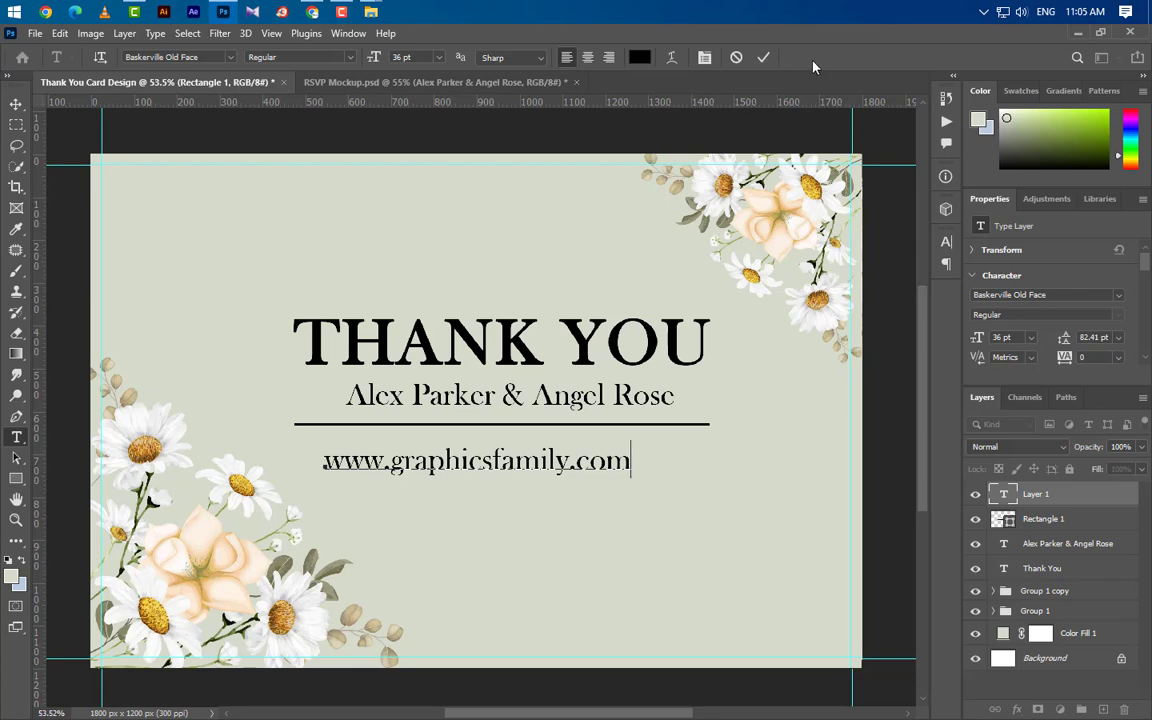
click(764, 57)
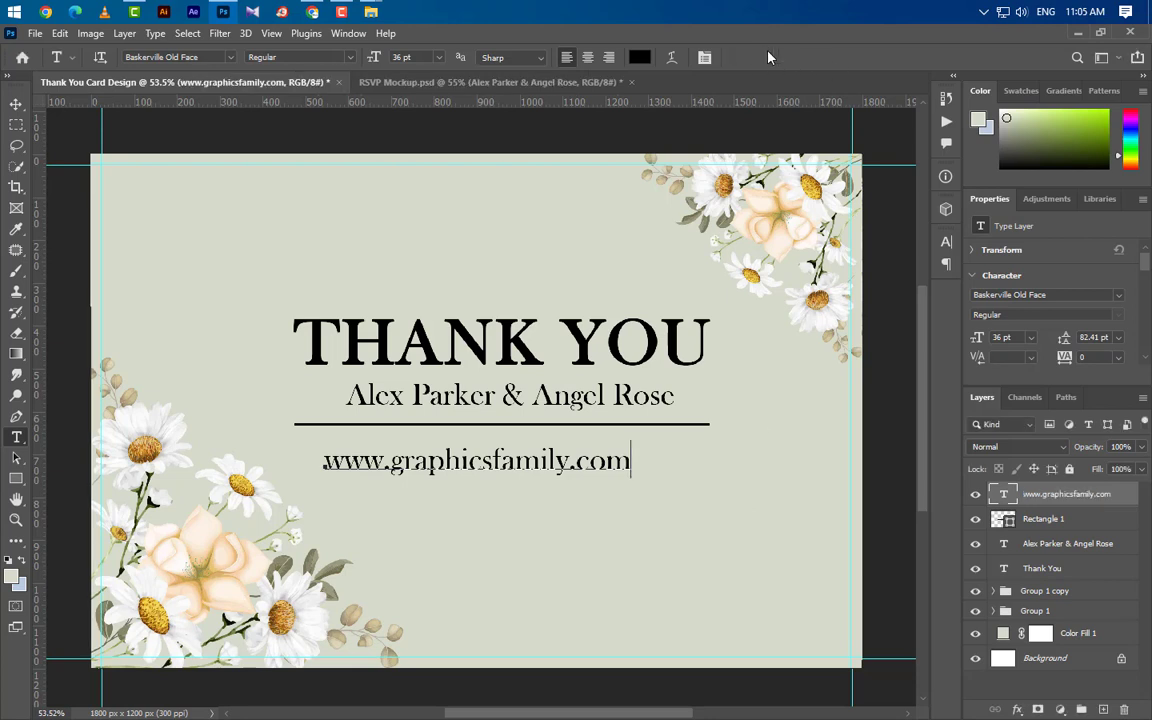
Step: Set the website text's tracking to 500 and its size to 20.75 pt
click(945, 244)
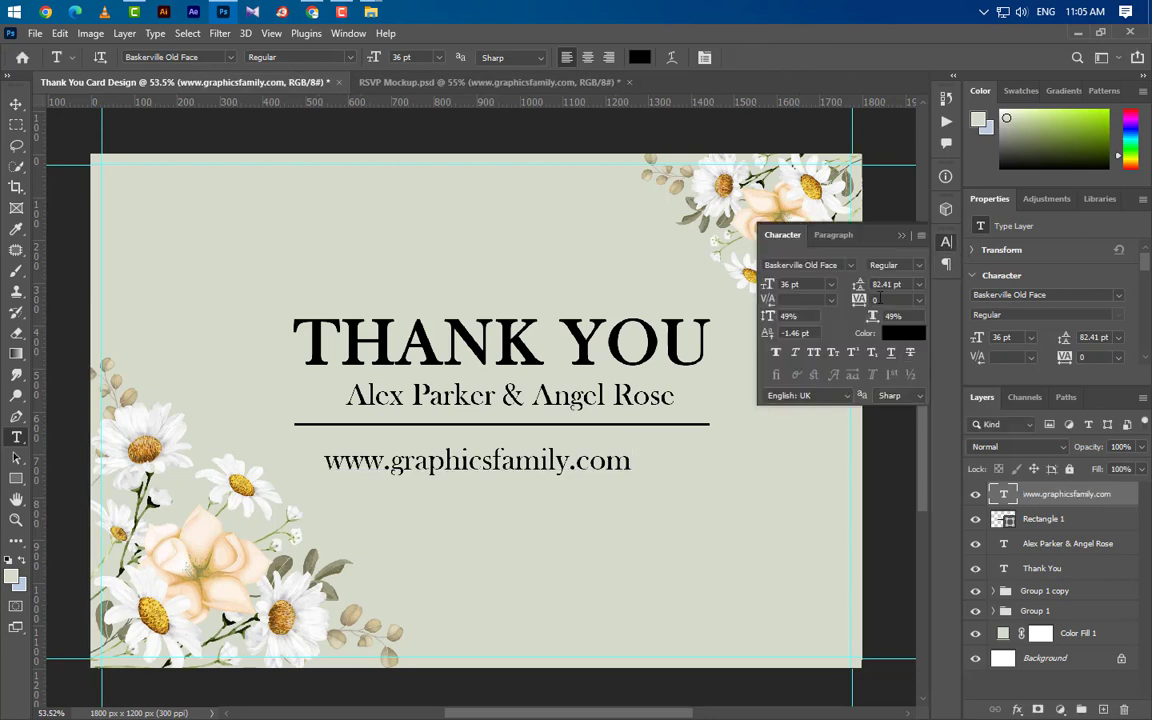
text(500)
key(Return)
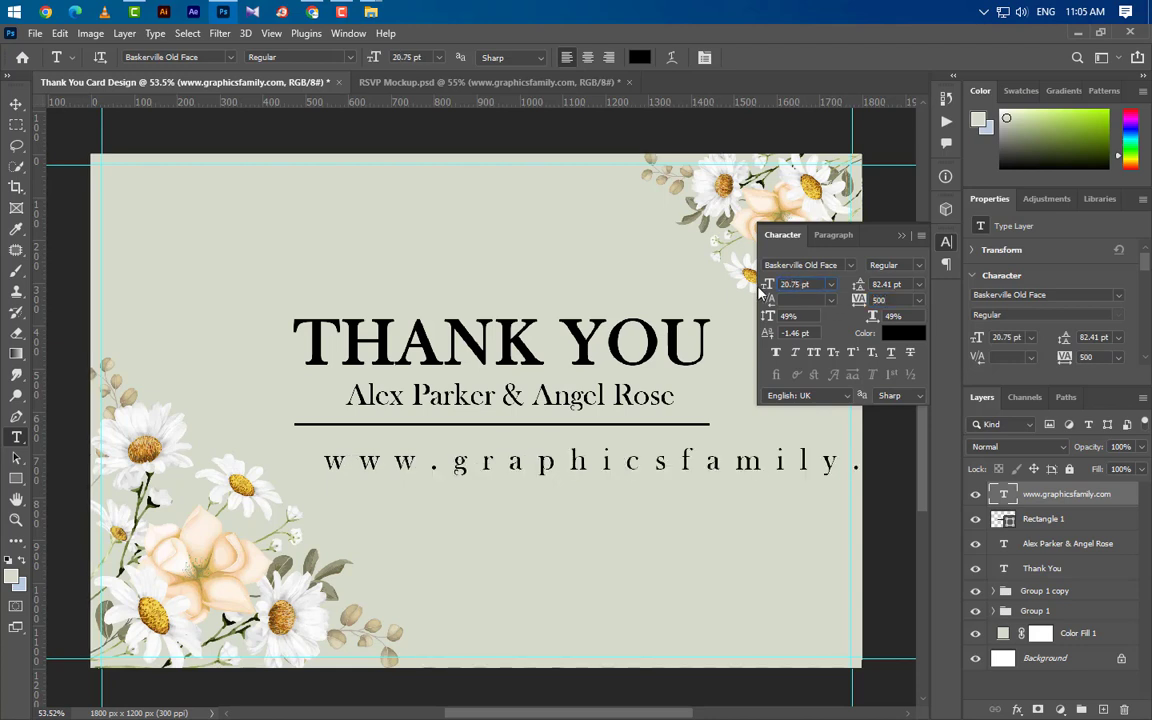
click(901, 237)
Step: Align the names, divider line and website text horizontally centred on the "Thank You" heading, and clear the selection outline
key(ctrl)
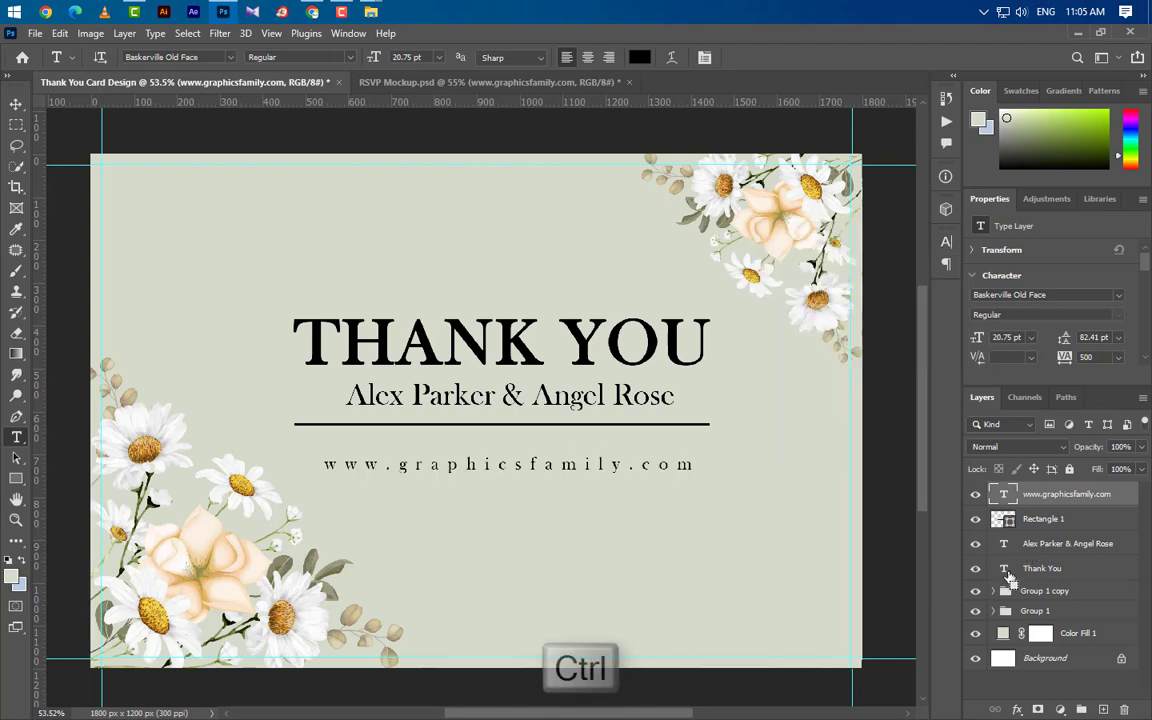
ctrl+click(1075, 545)
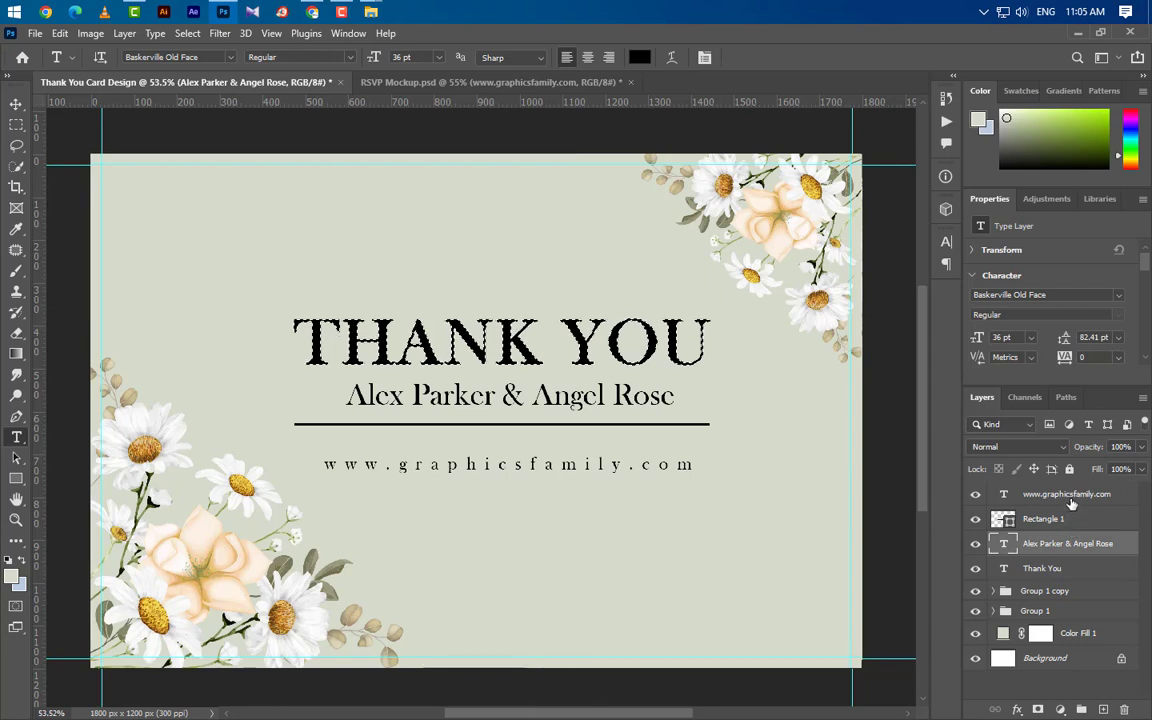
ctrl+click(1045, 518)
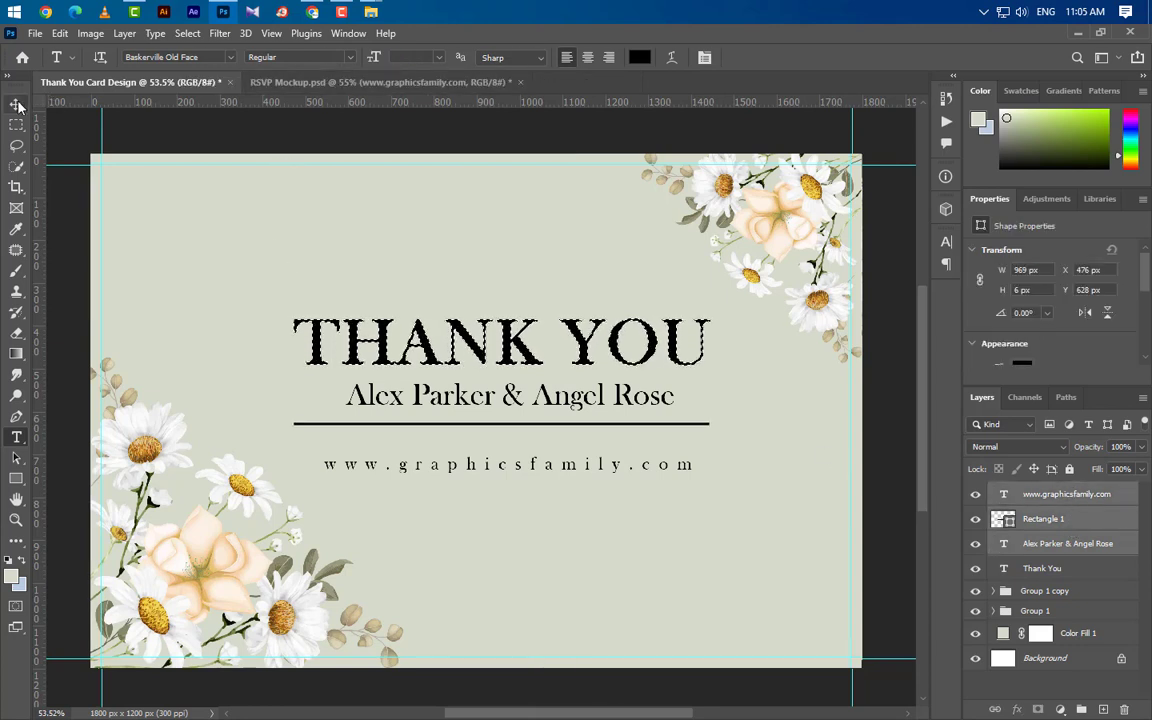
key(v)
click(367, 57)
key(ctrl+d)
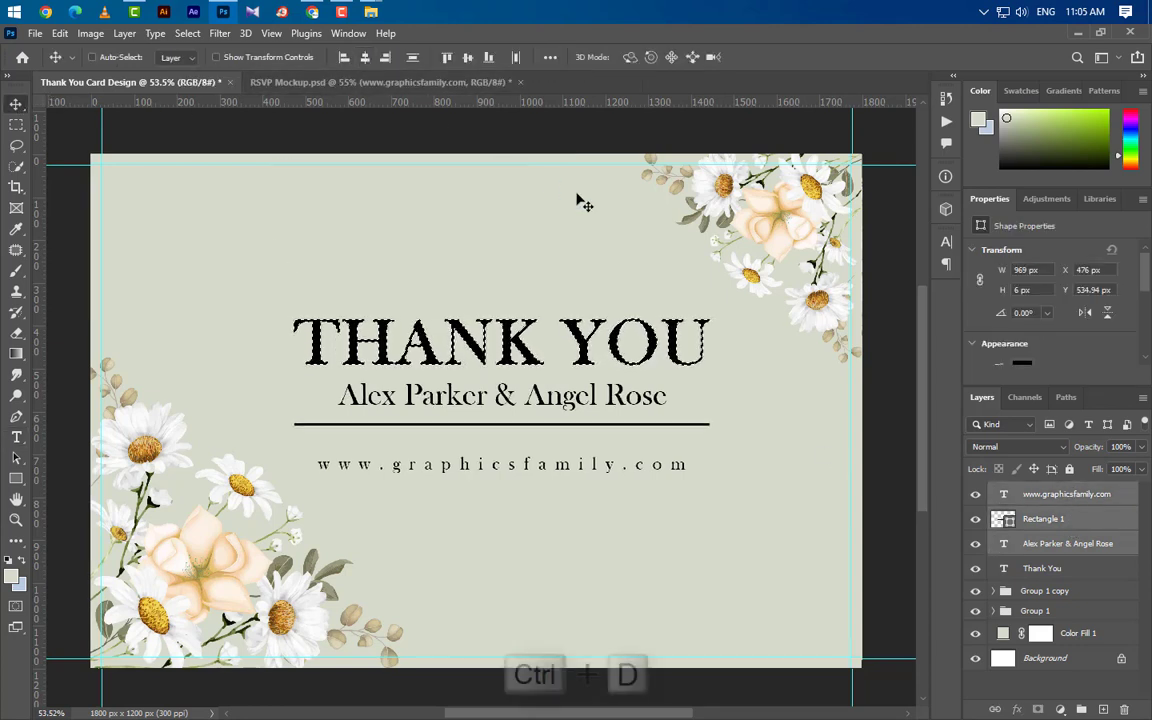
Step: Move the website text straight up until it sits just beneath the divider line
click(1035, 497)
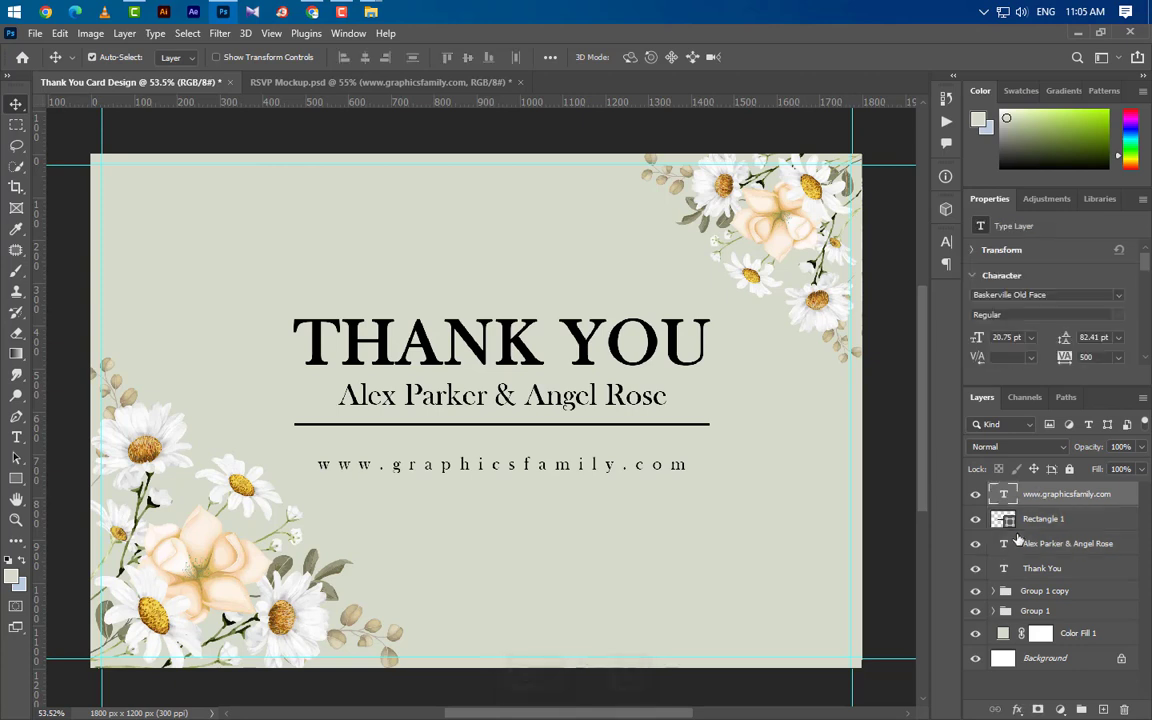
key(Up)
key(Up)
key(Up)
key(Up)
key(Up)
key(Up)
key(Up)
key(Up)
key(Up)
key(Up)
key(Up)
key(Up)
key(Up)
key(Up)
key(Up)
key(Up)
key(Up)
key(Up)
key(Up)
key(Up)
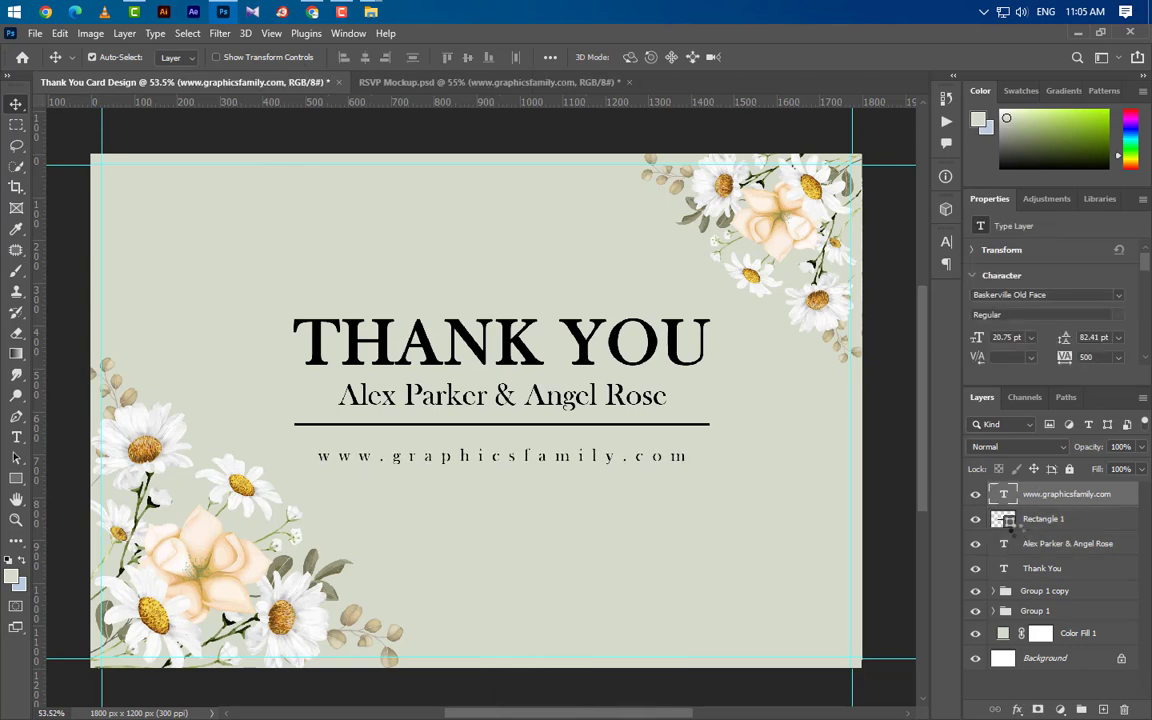
key(Up)
key(Up)
key(Up)
key(Up)
key(Up)
key(Up)
key(Up)
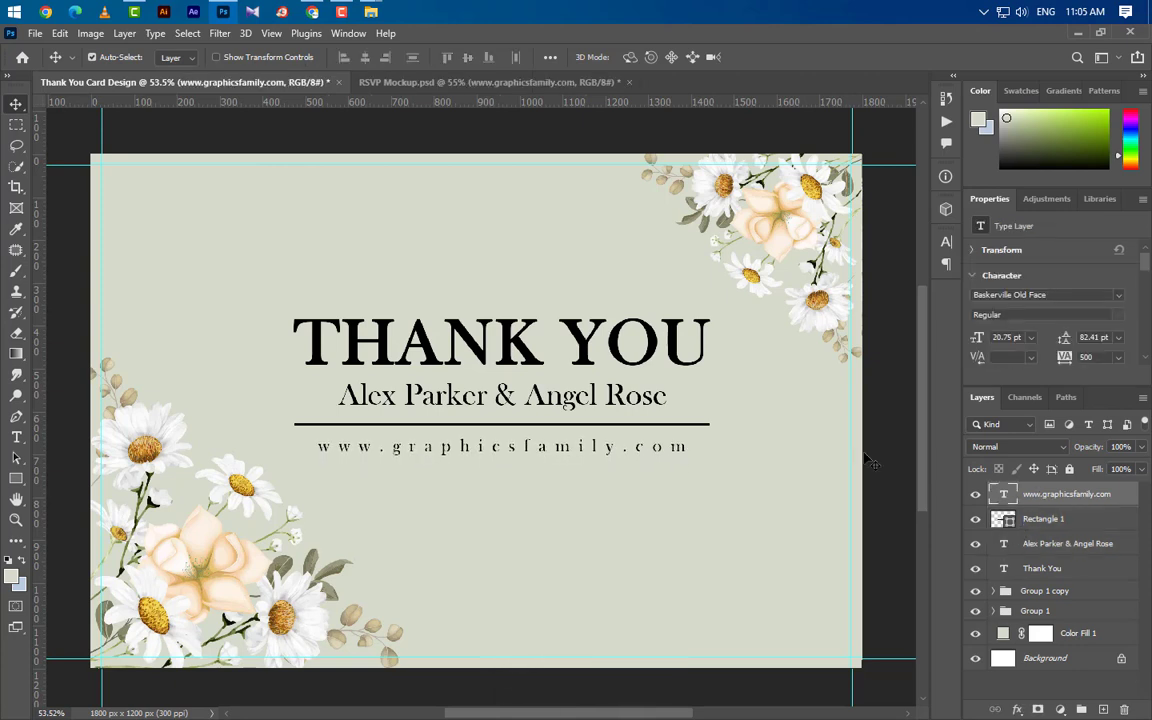
Step: Set the "Thank You" heading's text colour to 5d5643
click(674, 357)
click(946, 241)
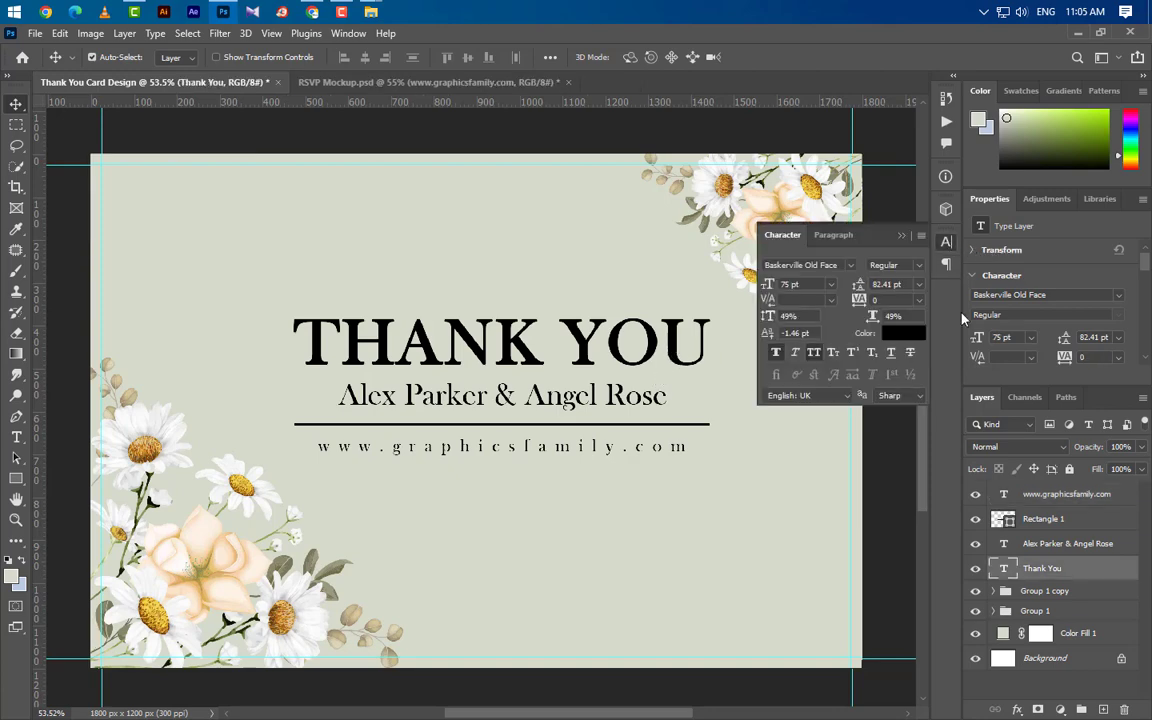
click(901, 335)
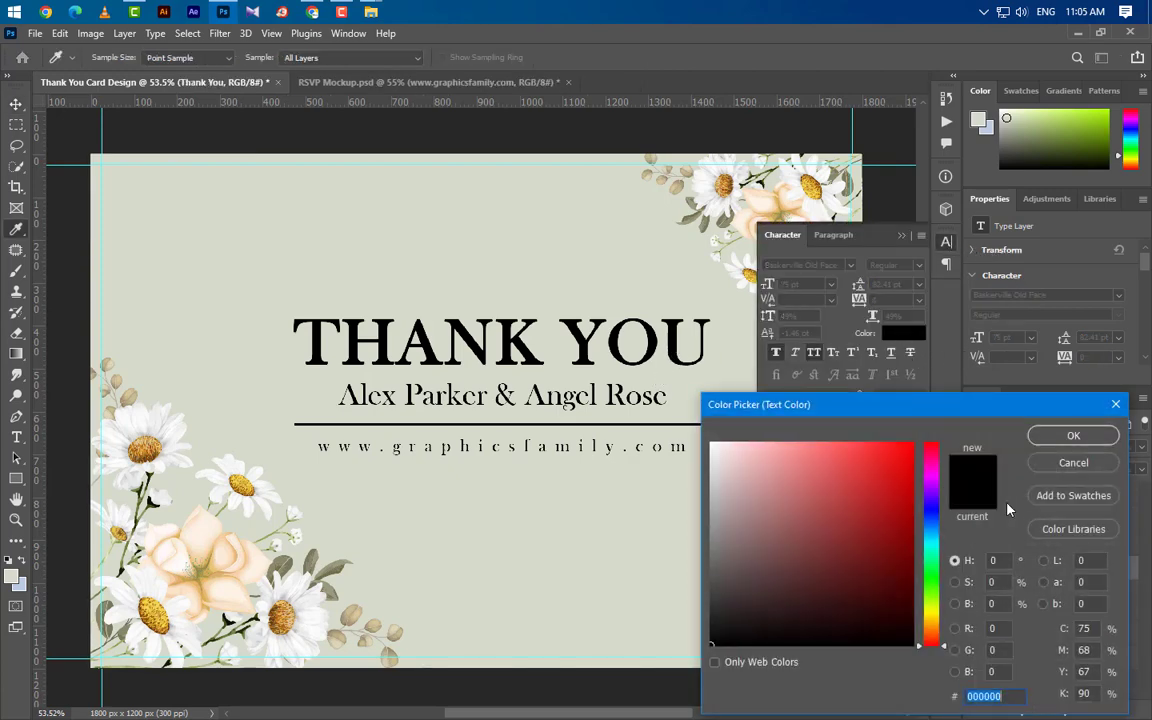
text(5d5643)
click(1070, 440)
key(v)
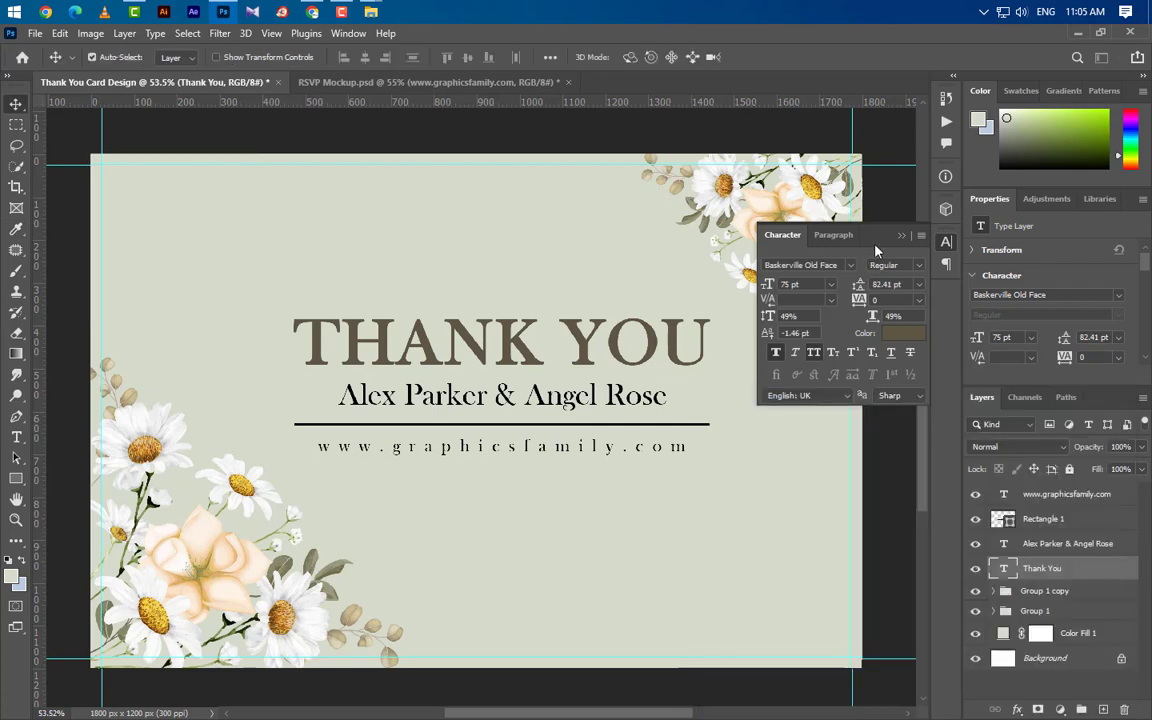
click(899, 237)
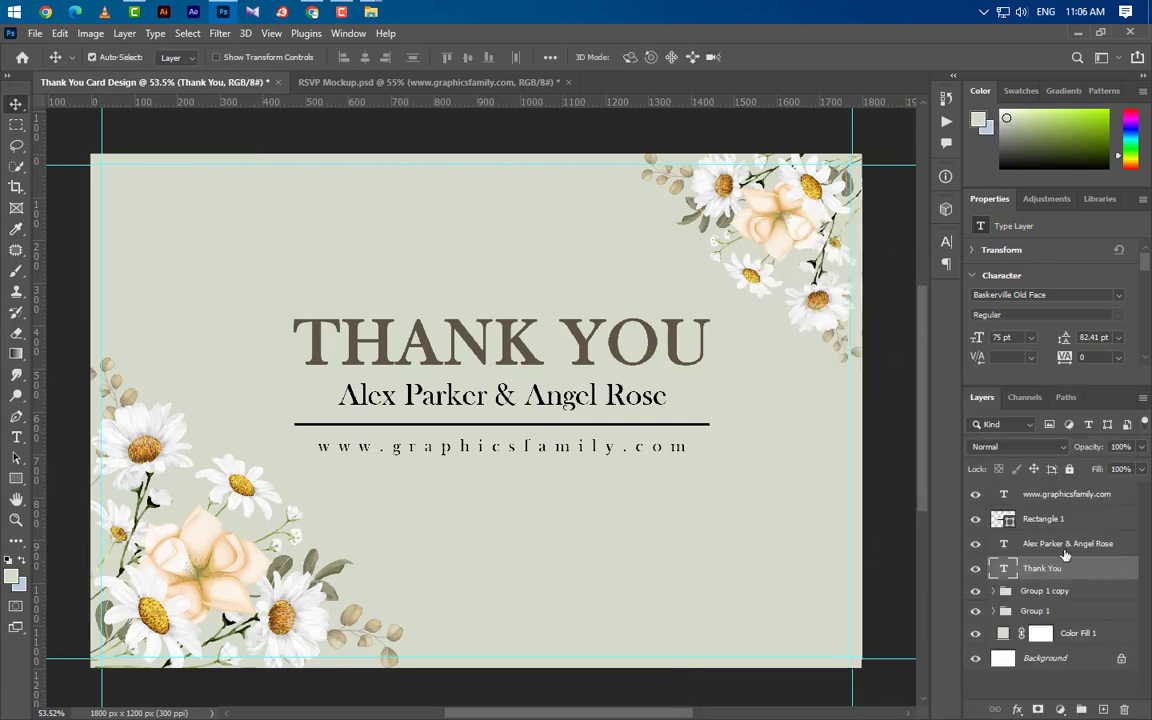
Step: Group the heading, names, divider line and website text, and centre the group vertically on the card
shift+click(1072, 492)
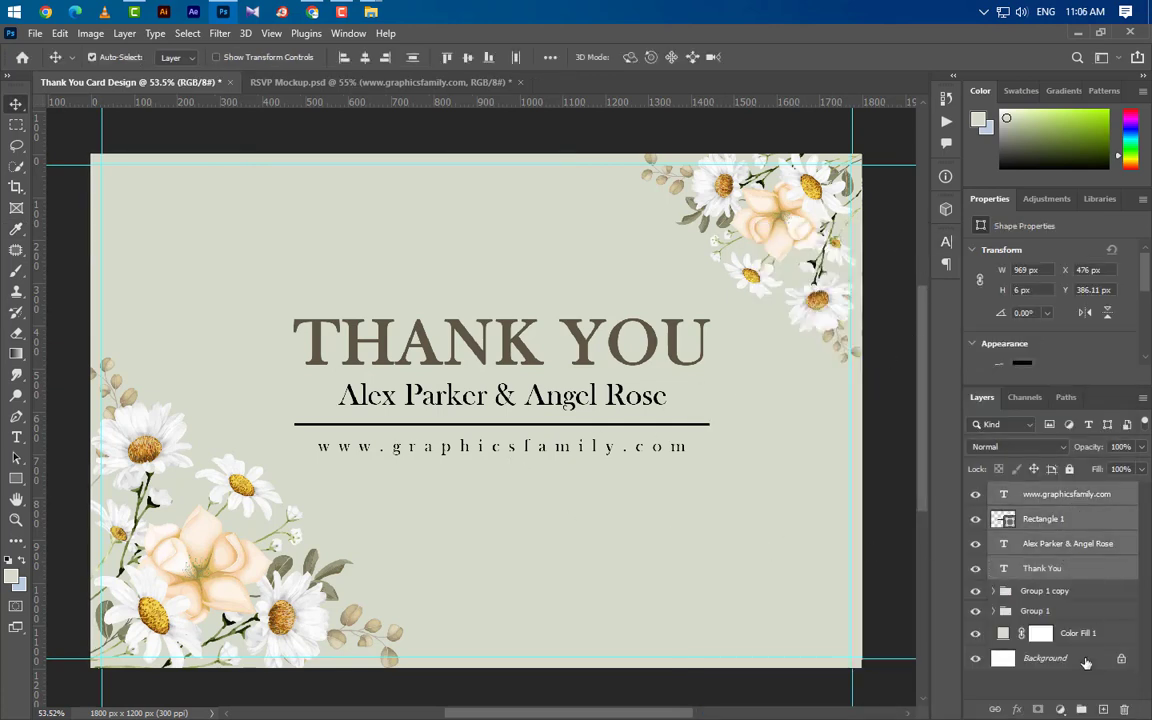
click(1081, 709)
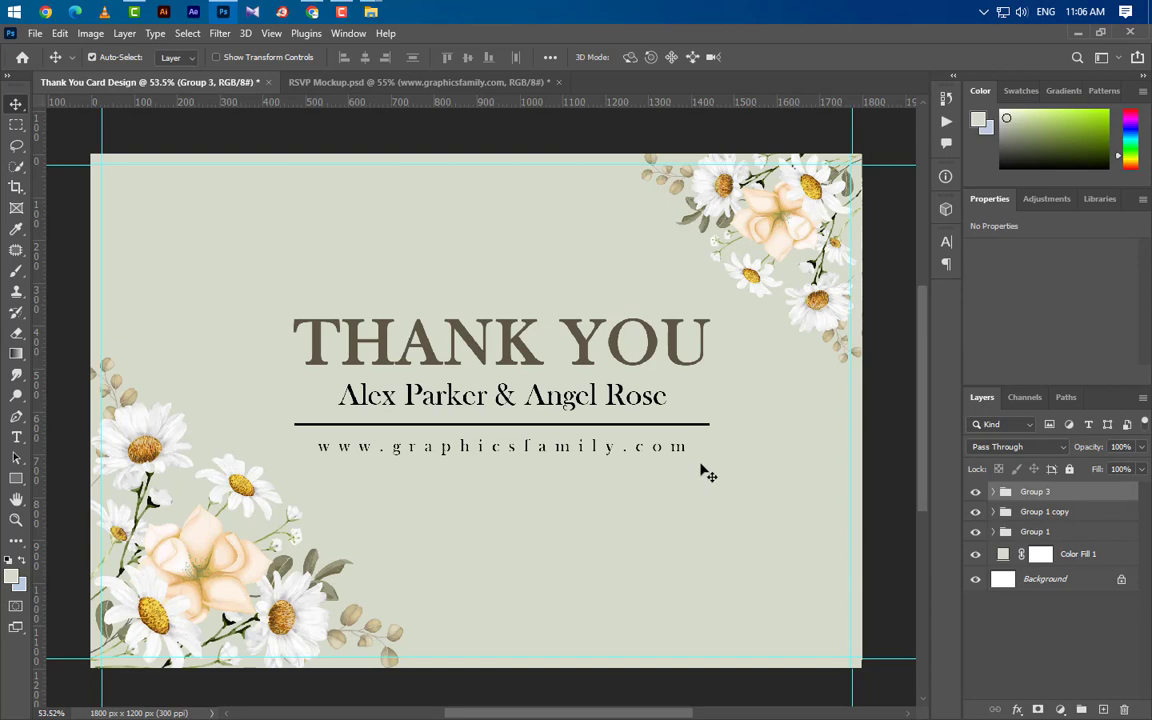
key(Down)
key(Down)
key(Down)
key(Down)
key(Down)
key(Down)
key(Down)
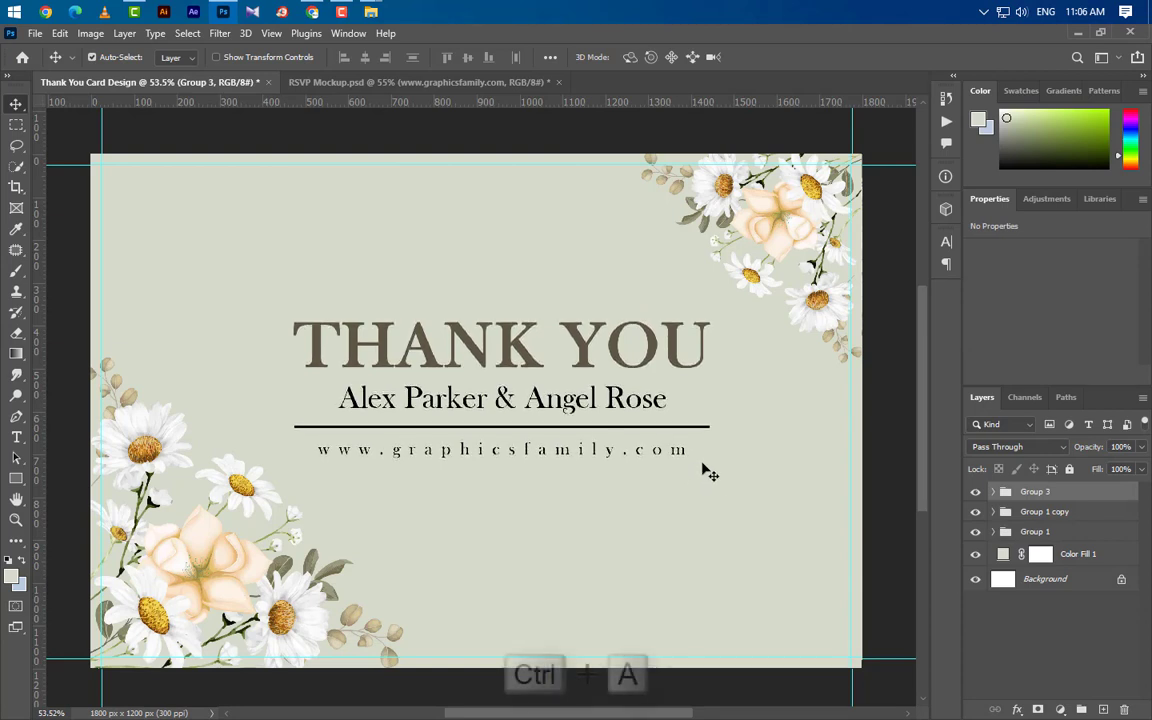
click(468, 57)
key(ctrl+d)
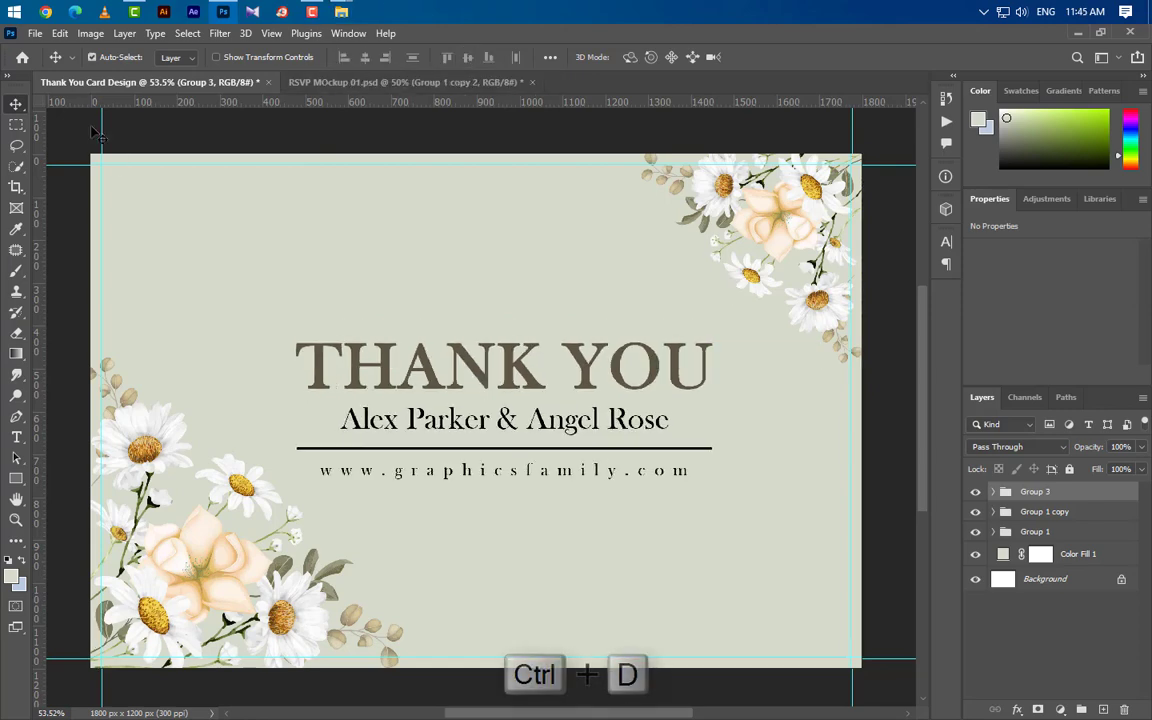
Step: Save the document to the Desktop in Photoshop format as "Thank You Card Design"
click(35, 33)
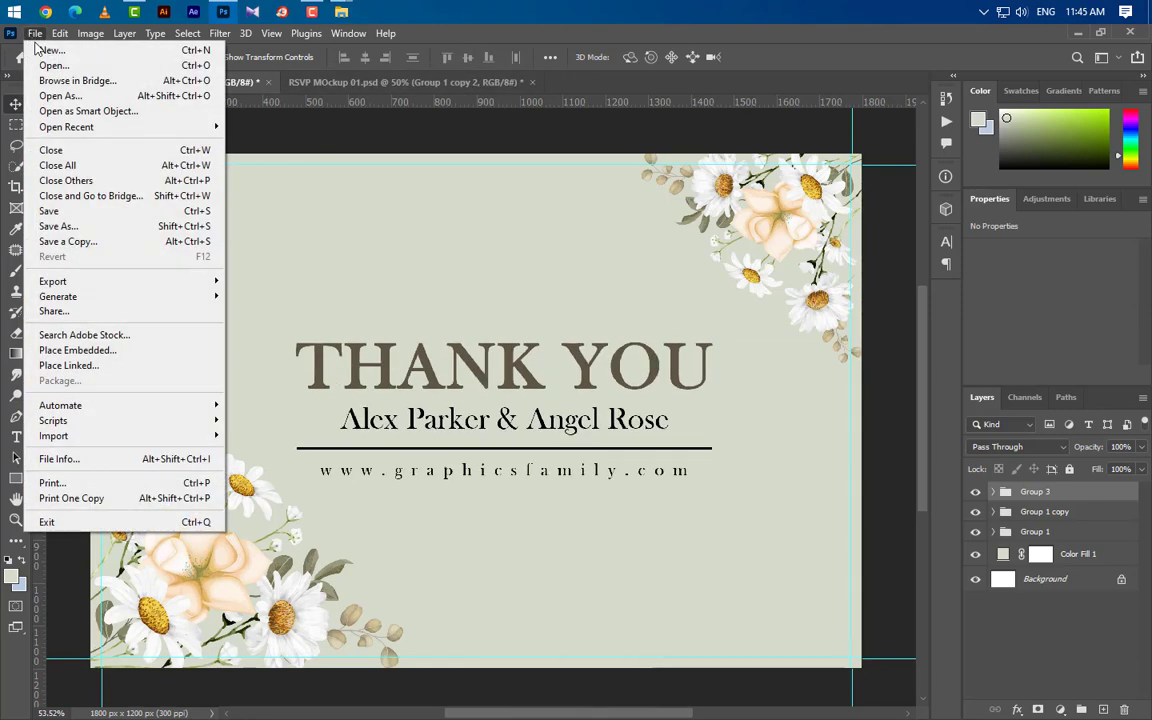
click(60, 226)
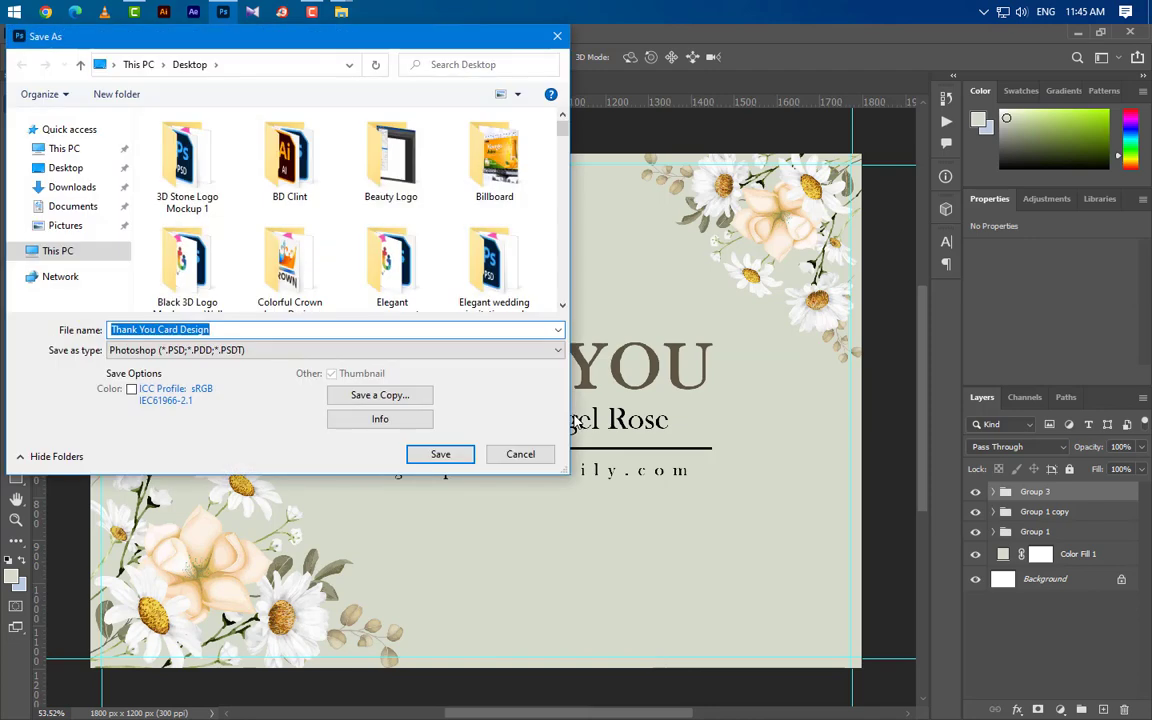
click(65, 167)
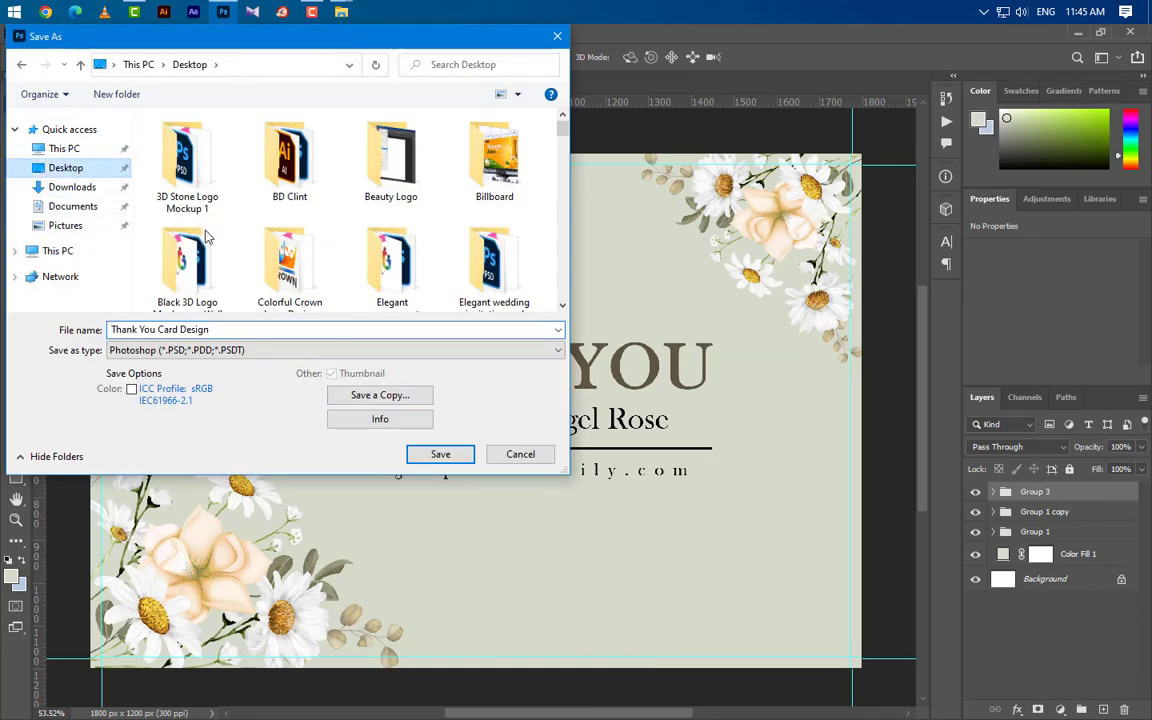
click(438, 455)
click(748, 219)
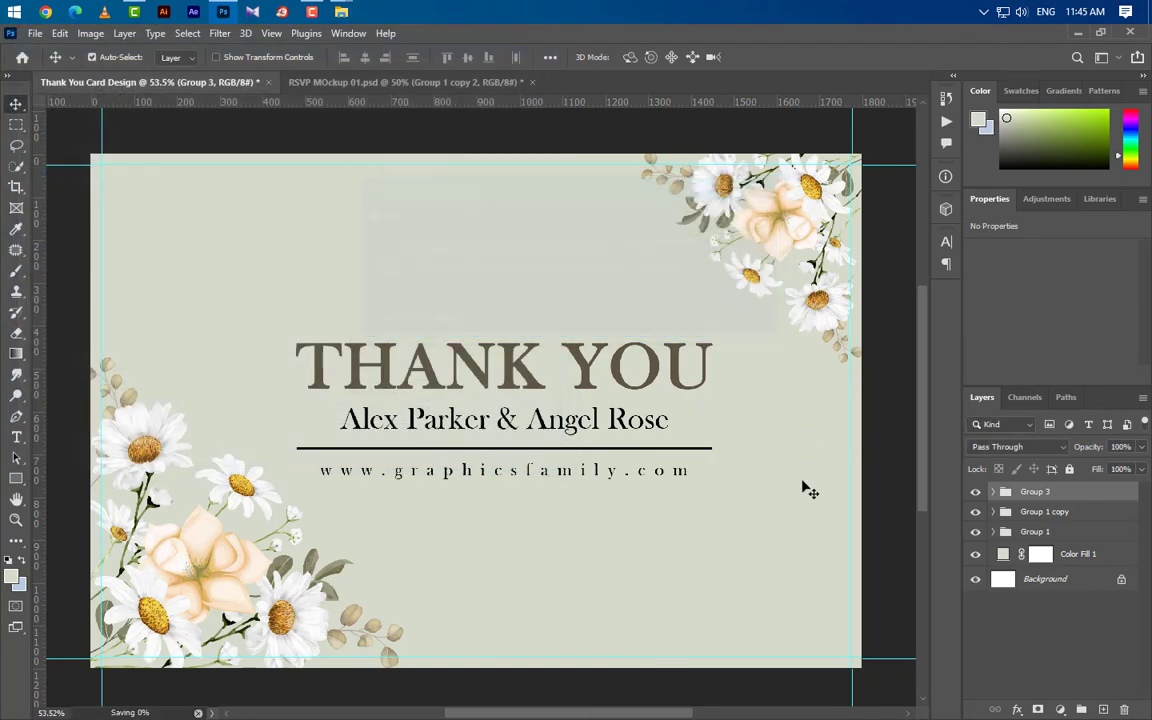
Step: Identify the upper-right bouquet group, Group 1 copy, by toggling layer visibility, and delete it
click(975, 491)
click(975, 491)
click(975, 511)
click(975, 511)
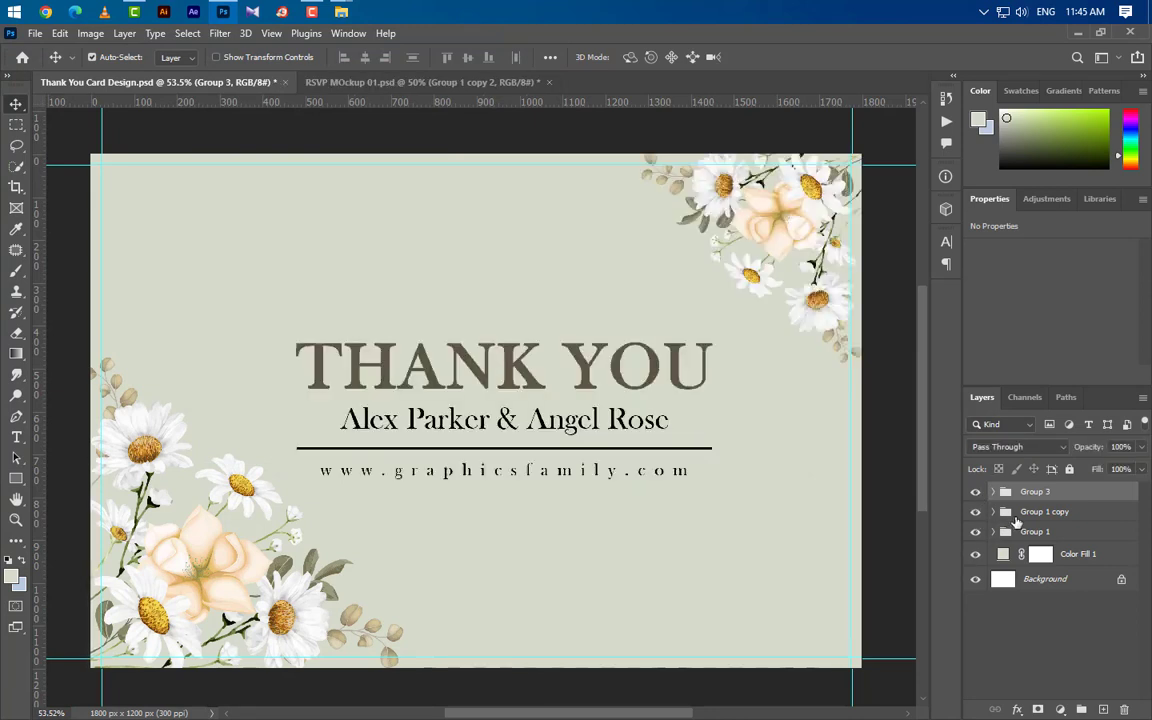
click(1016, 515)
drag(1120, 580, 1125, 709)
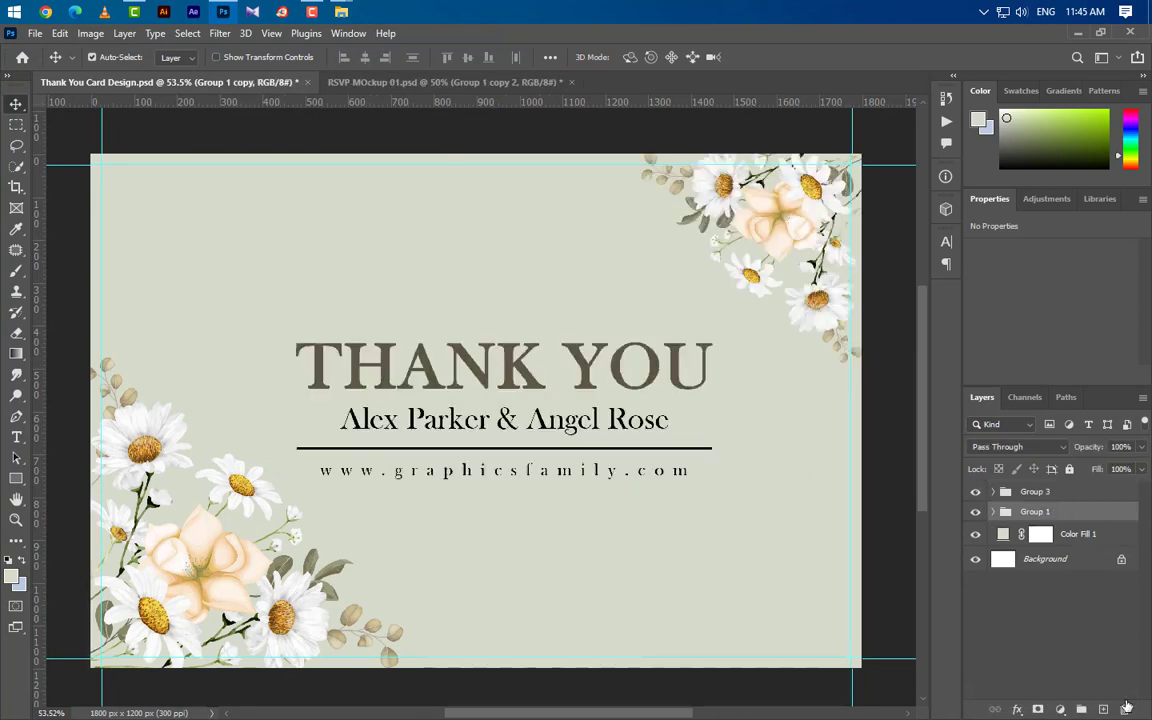
Step: Flip the remaining bouquet group horizontally and move it into the card's lower-right corner
click(971, 512)
click(972, 512)
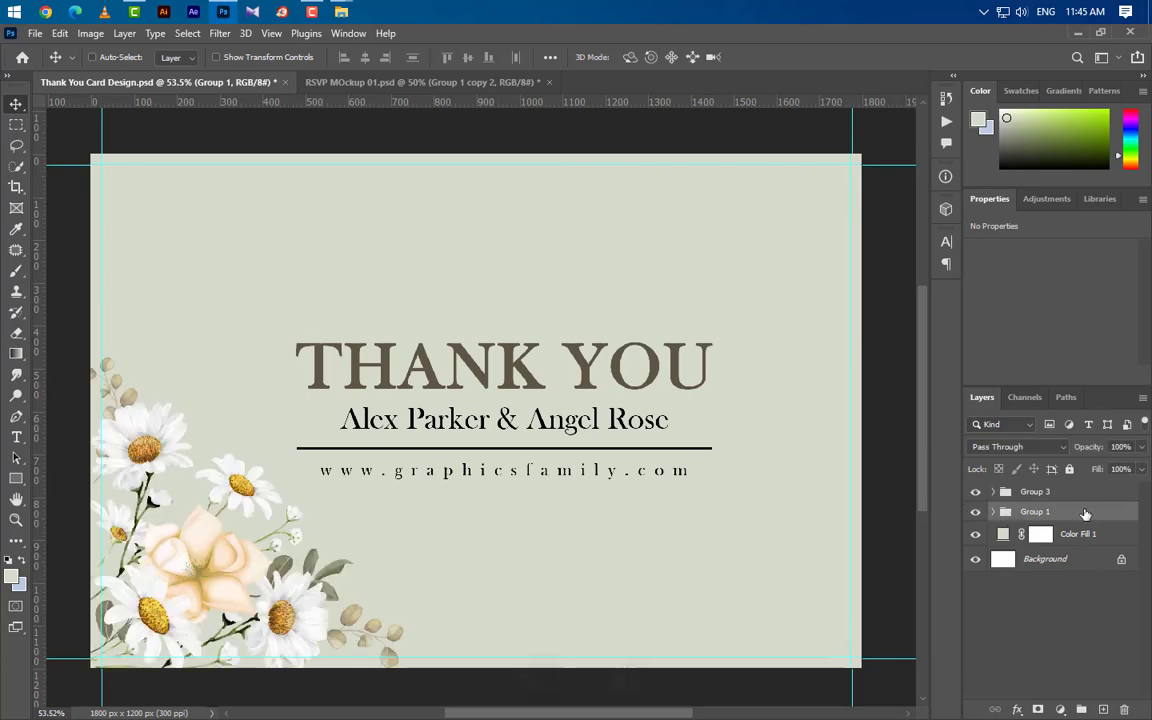
key(ctrl+t)
right_click(290, 612)
click(350, 600)
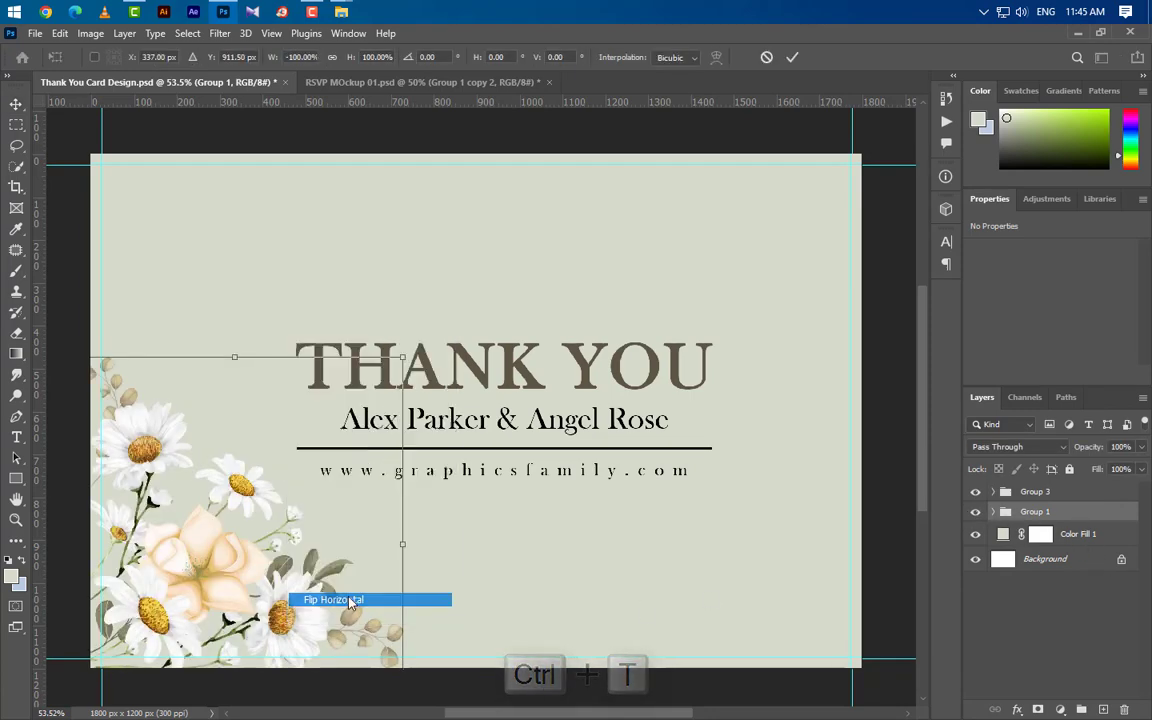
drag(290, 567, 767, 560)
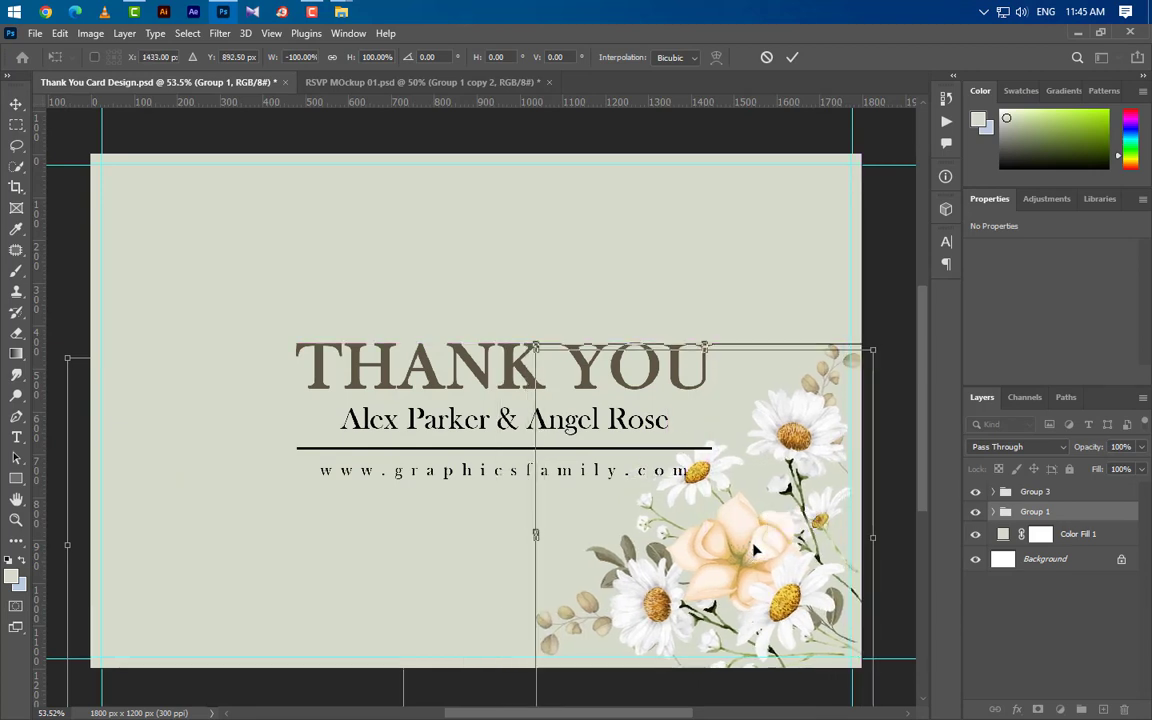
key(Down)
key(Down)
key(Down)
key(Down)
key(Down)
key(Down)
key(Down)
key(Down)
key(Down)
key(Down)
key(Down)
key(Down)
key(Down)
key(Down)
key(Down)
key(Down)
key(Down)
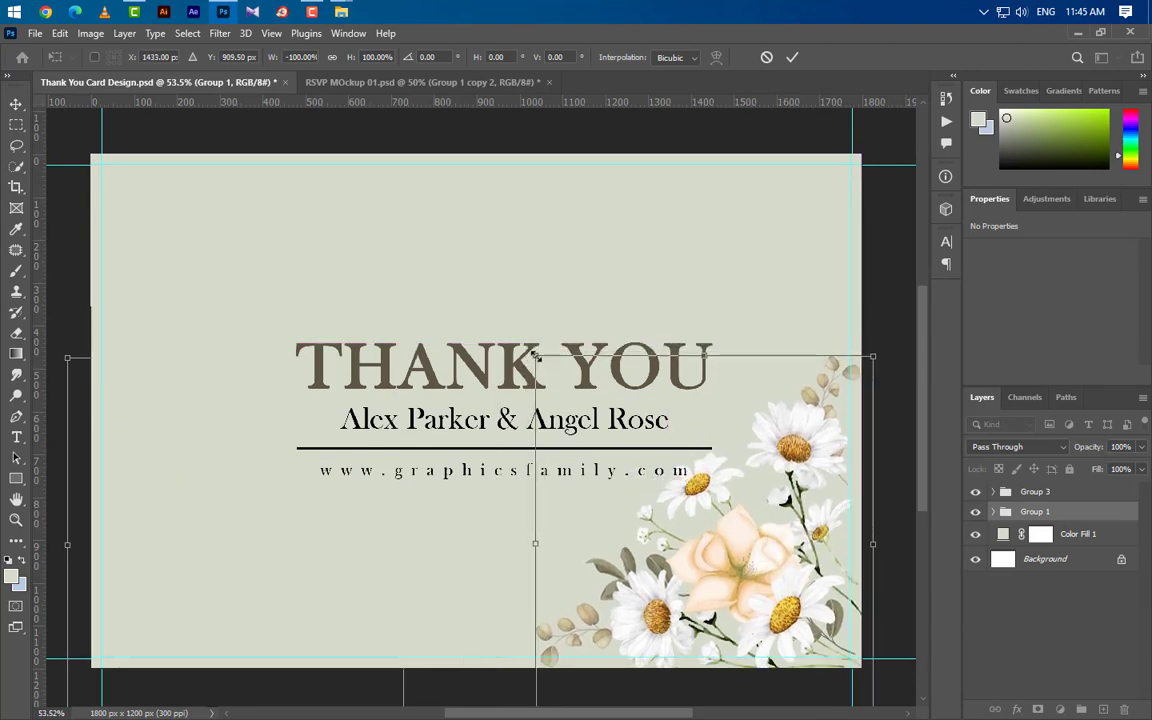
Step: Enlarge the bouquet to about 116.5% and nudge it against the card's lower-right edges, applying the transform
drag(535, 355, 480, 294)
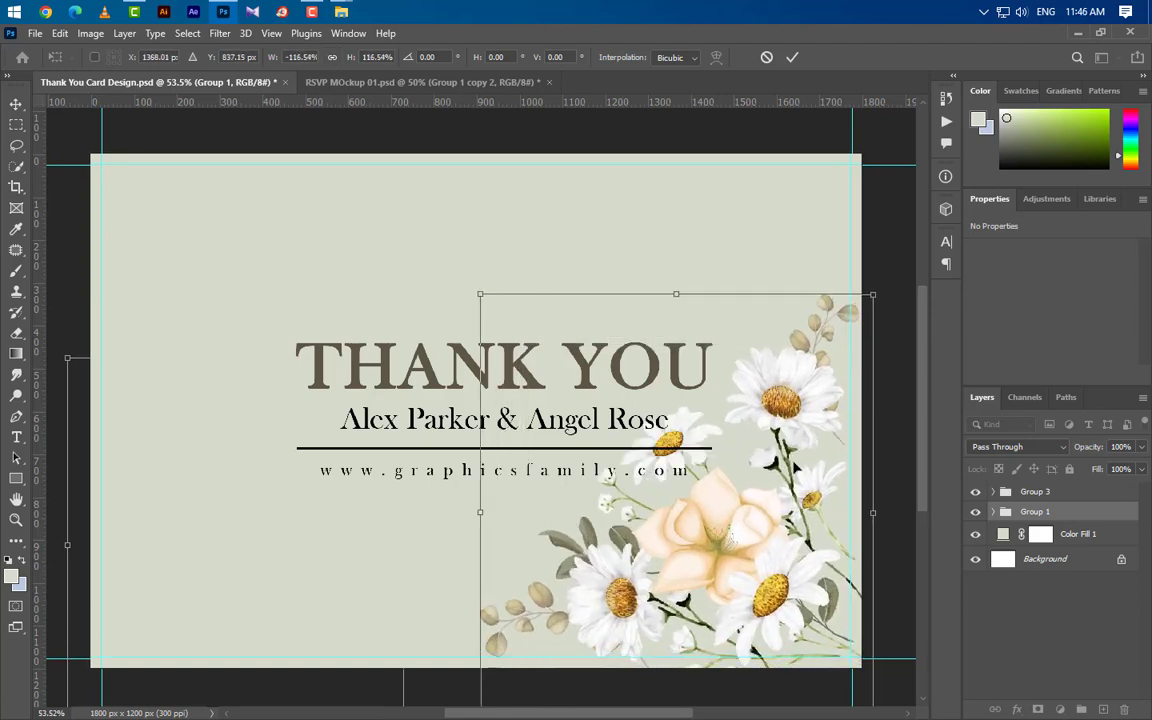
key(Right)
key(Right)
key(Right)
key(Right)
key(Down)
key(Down)
key(Down)
key(Down)
key(Down)
key(Down)
key(Down)
key(Down)
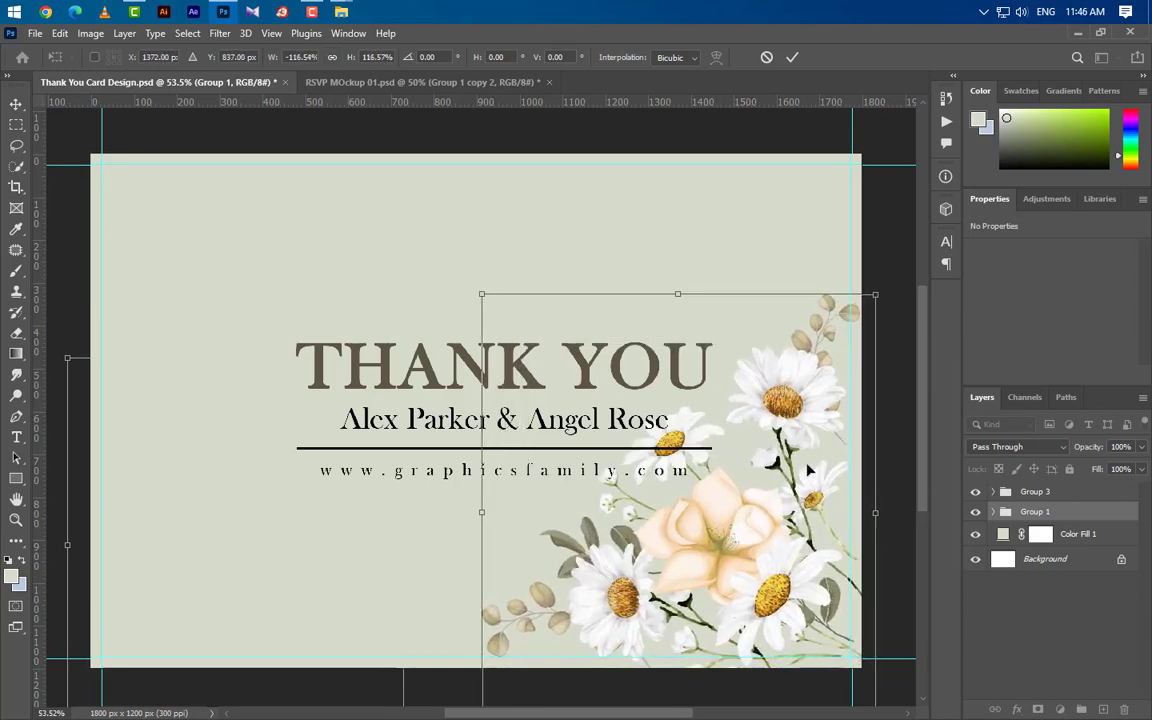
key(Down)
key(Down)
key(Down)
key(Down)
key(Down)
key(Down)
key(Down)
key(Down)
key(Down)
key(Down)
key(Down)
key(Down)
key(Down)
key(Down)
key(Down)
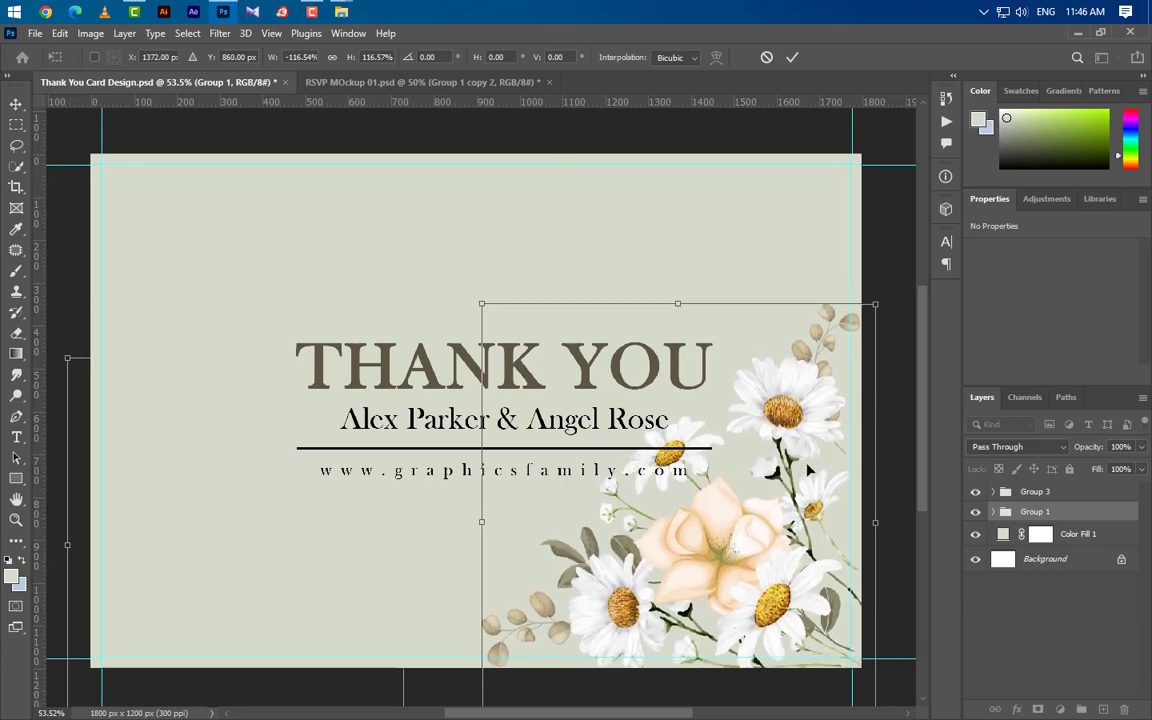
key(Return)
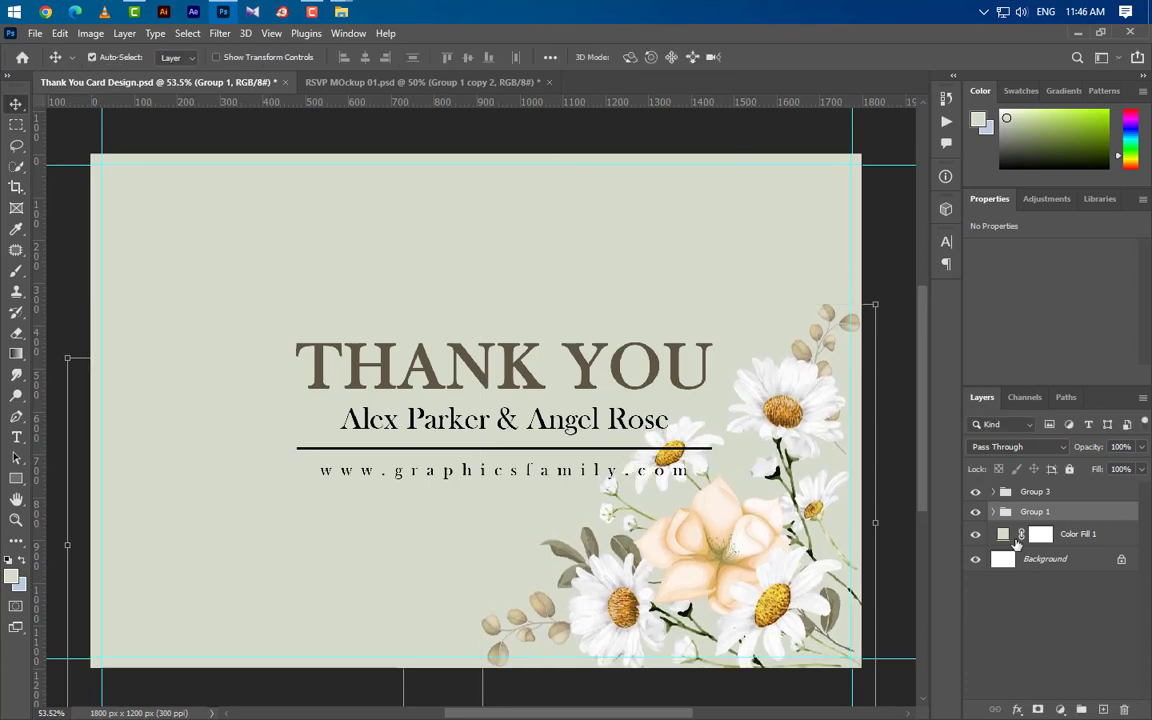
Step: Delete the text group, Group 3, after toggling its visibility to check its contents
click(975, 495)
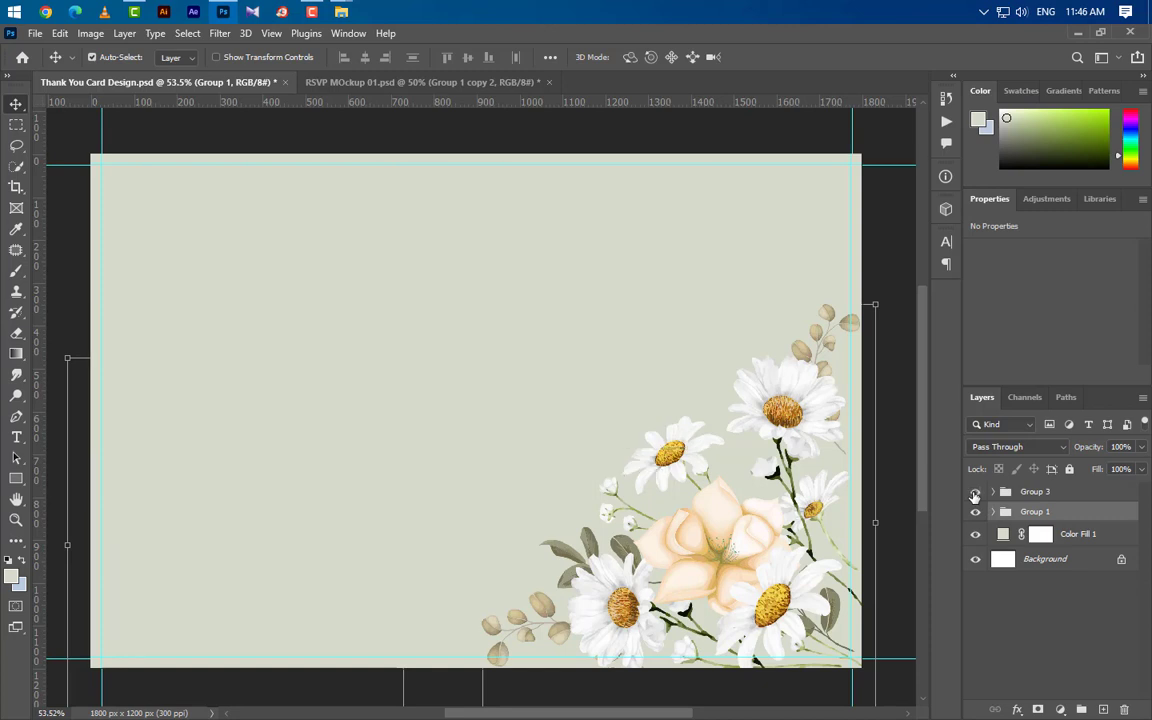
click(975, 495)
click(1097, 498)
drag(1105, 530, 1125, 711)
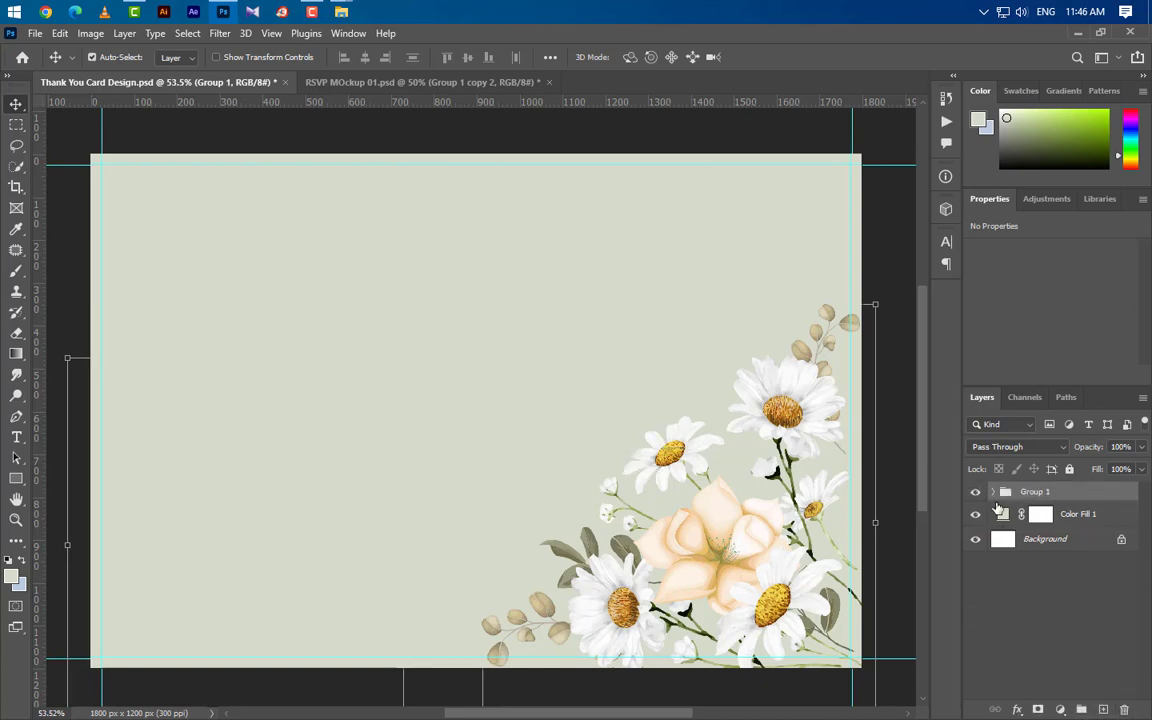
Step: Draw a rectangle about 1631 × 1030 px above the pale green fill layer and fill it with ffffff
click(1079, 515)
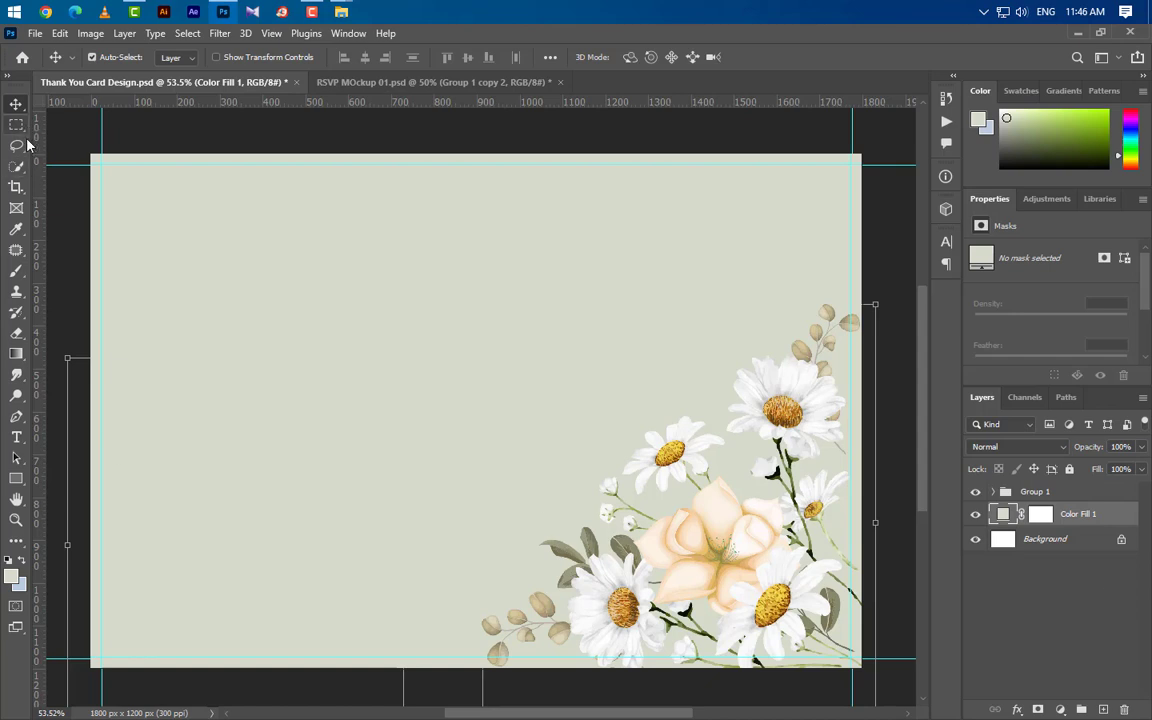
click(20, 480)
drag(124, 188, 821, 631)
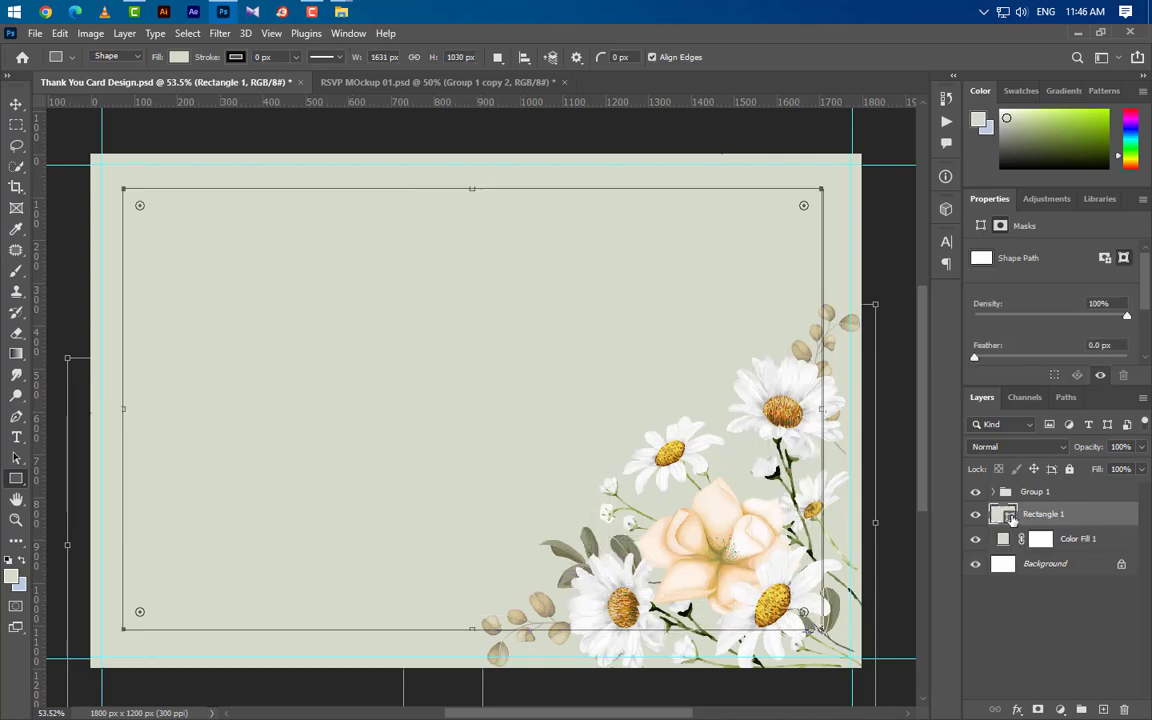
double_click(1017, 516)
text(ffffff)
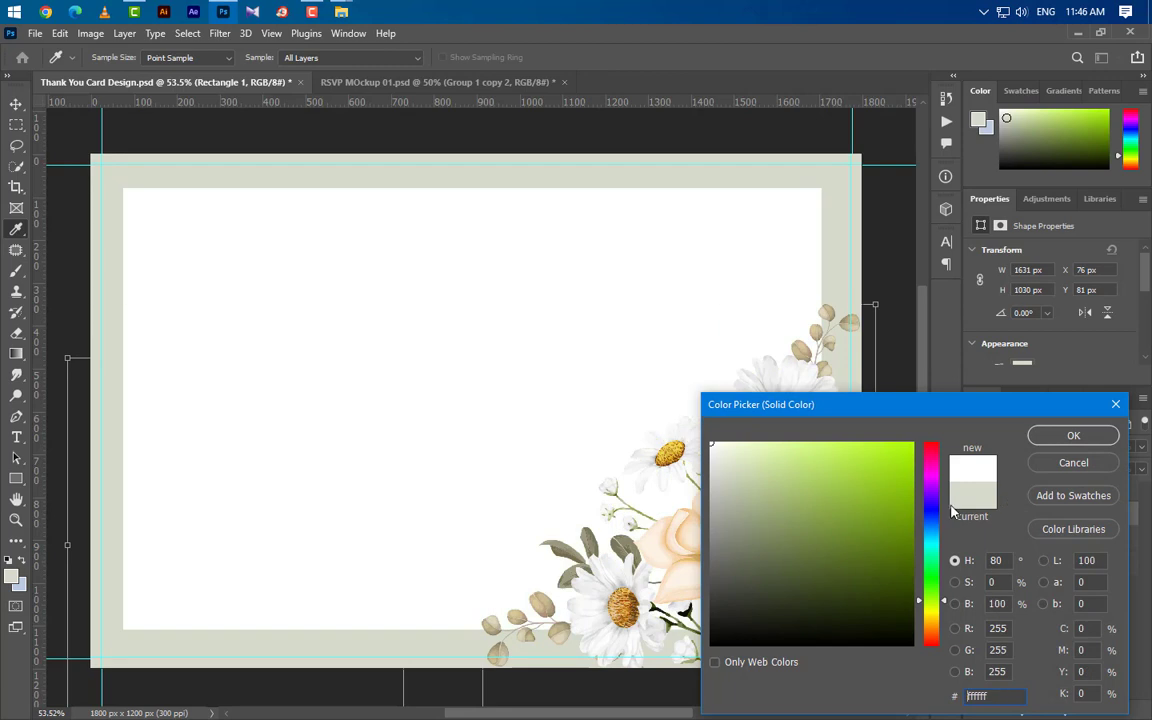
click(1073, 435)
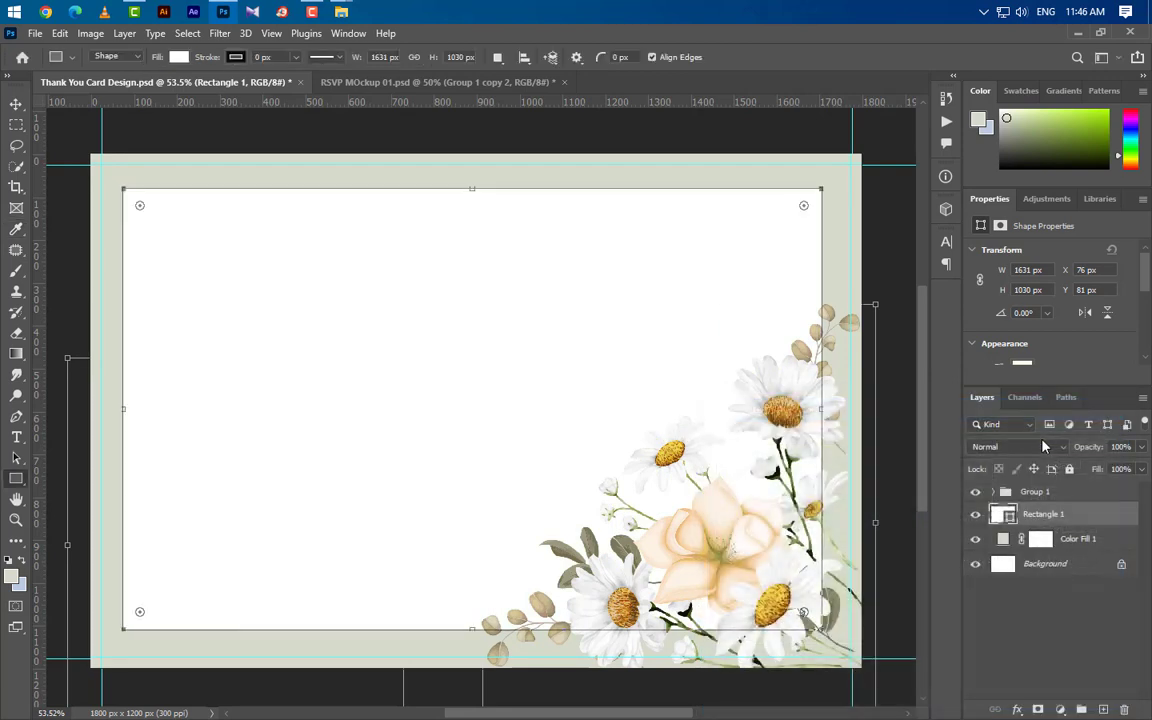
Step: Centre the white rectangle horizontally and vertically on the canvas, and clear the selection
key(ctrl+a)
click(16, 104)
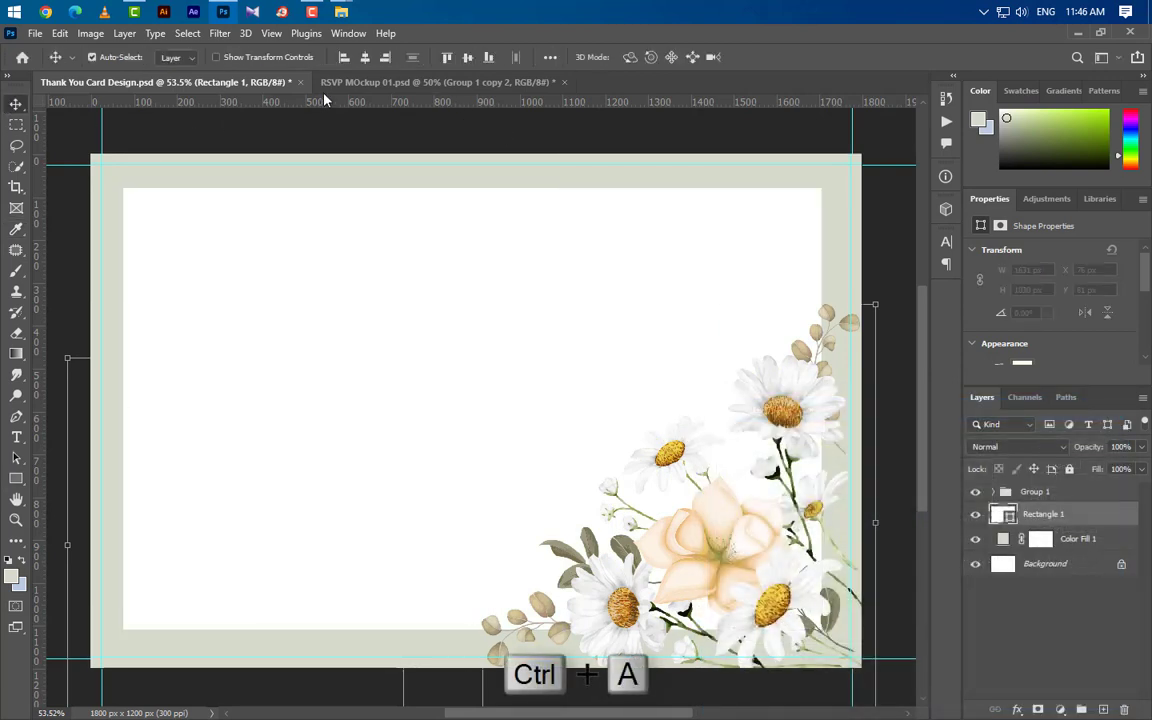
click(368, 57)
click(467, 57)
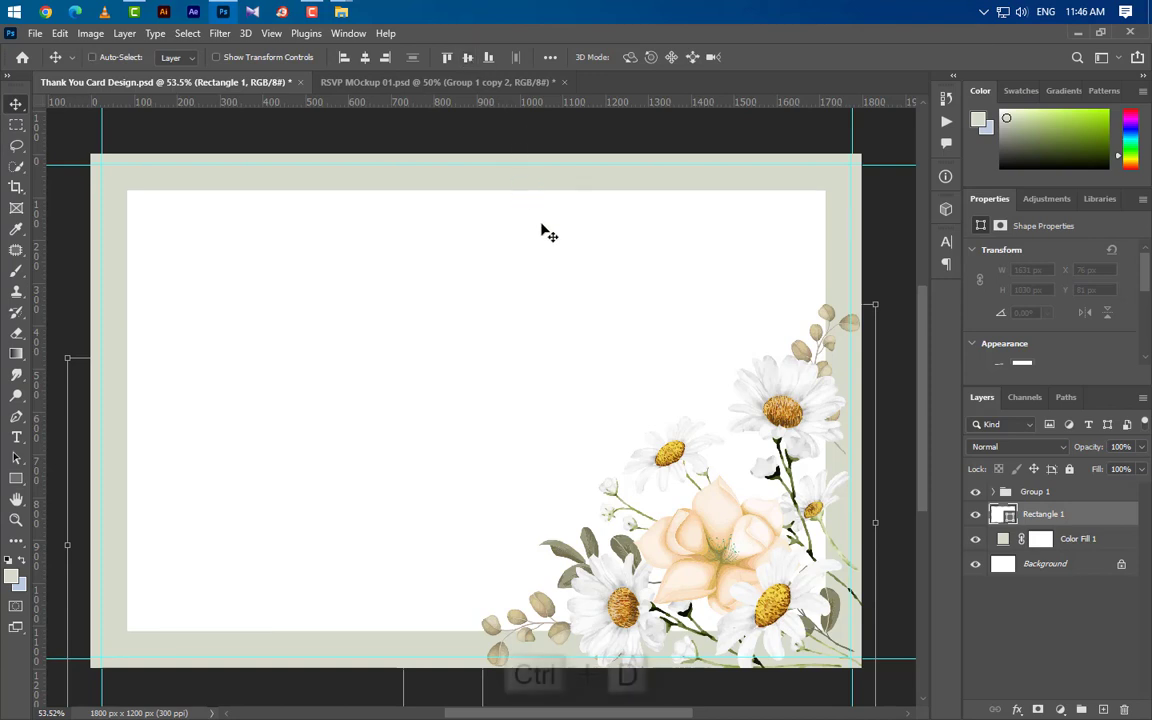
key(ctrl+d)
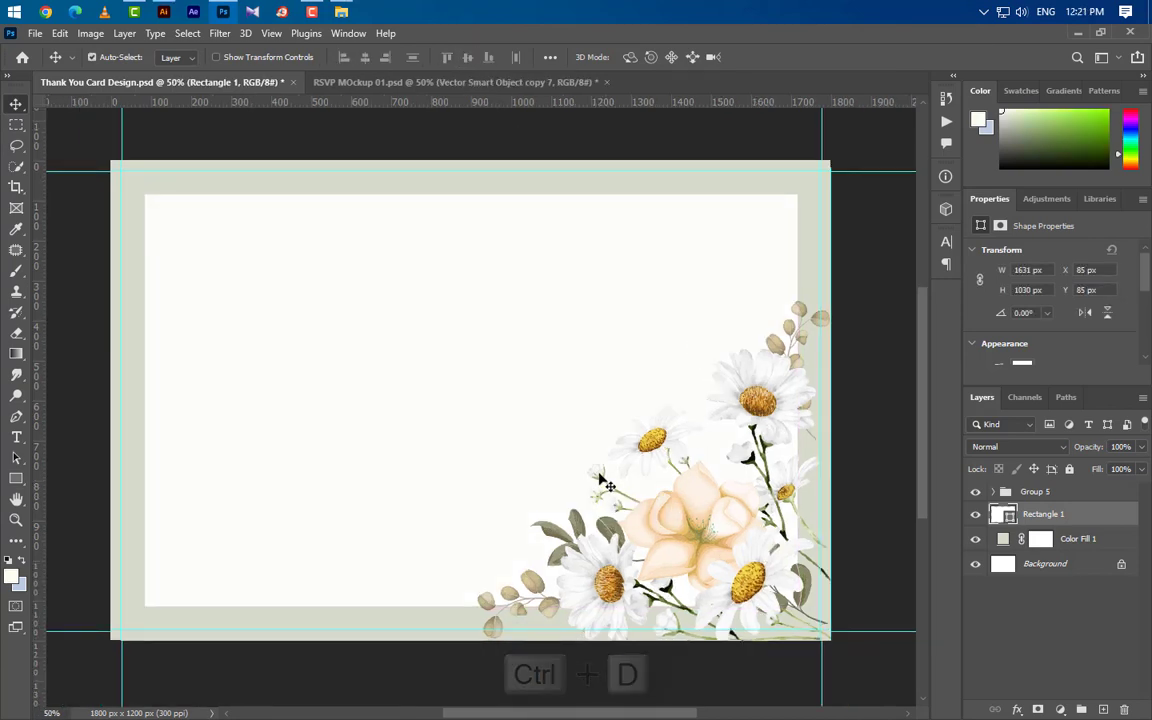
Step: Duplicate the small white sprig beside the peach flower and place the copy, flipped, rotated and scaled to about 40%, at the card's upper-left corner
click(570, 465)
drag(1113, 697, 1103, 709)
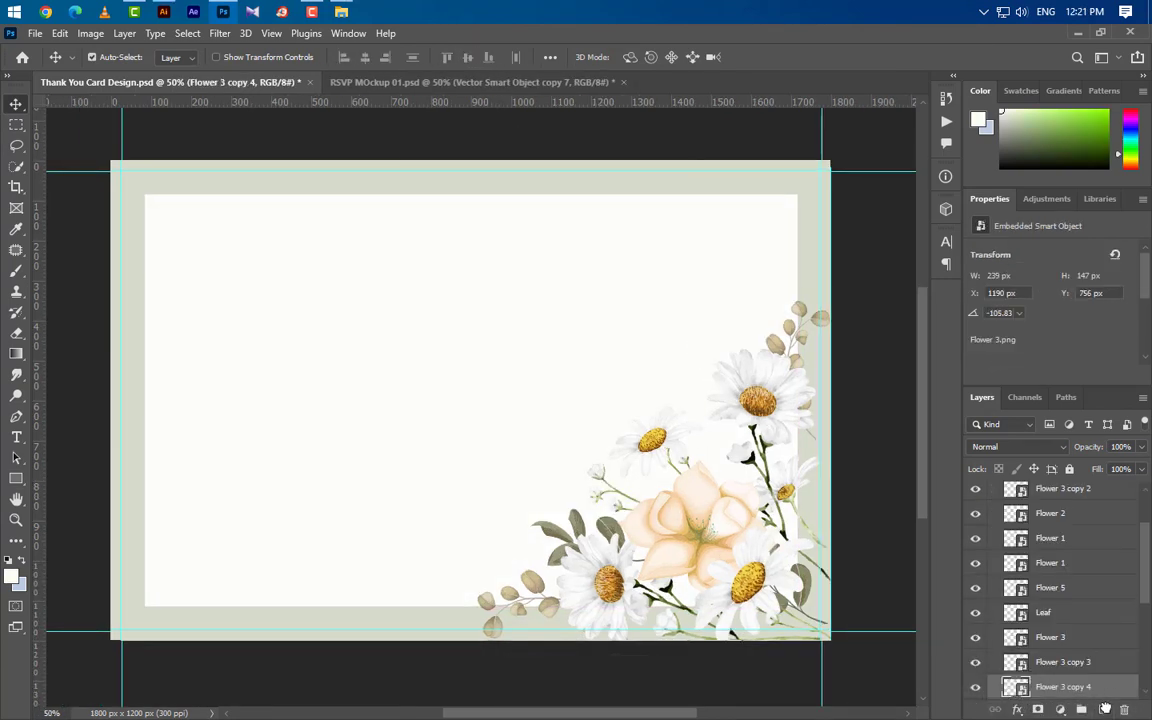
key(ctrl+t)
right_click(633, 510)
click(660, 474)
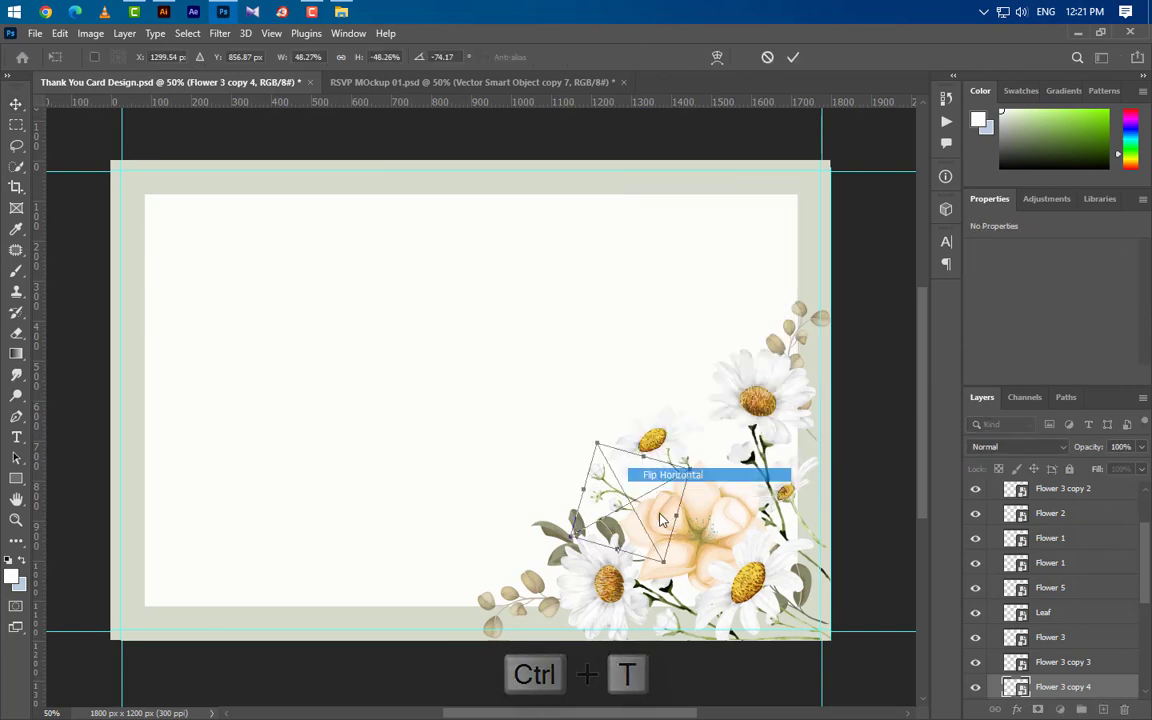
right_click(645, 500)
click(660, 504)
drag(651, 522, 158, 193)
drag(252, 237, 236, 268)
mouse_move(166, 203)
mouse_down()
mouse_move(159, 186)
mouse_move(174, 210)
mouse_move(166, 184)
mouse_up()
click(793, 57)
Step: Duplicate the sprig at the card's upper-left corner, flip the copy horizontally, rotate it to about 11° and place it overlapping that corner
drag(1092, 671, 1104, 708)
key(ctrl+t)
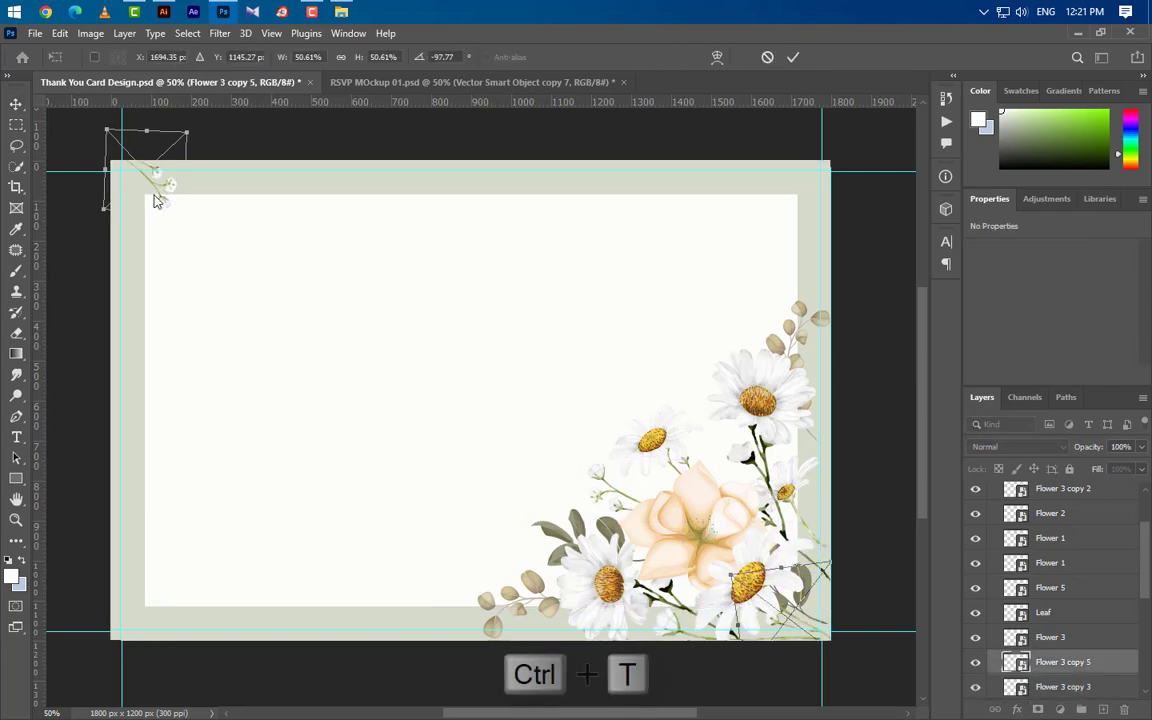
right_click(153, 191)
click(197, 483)
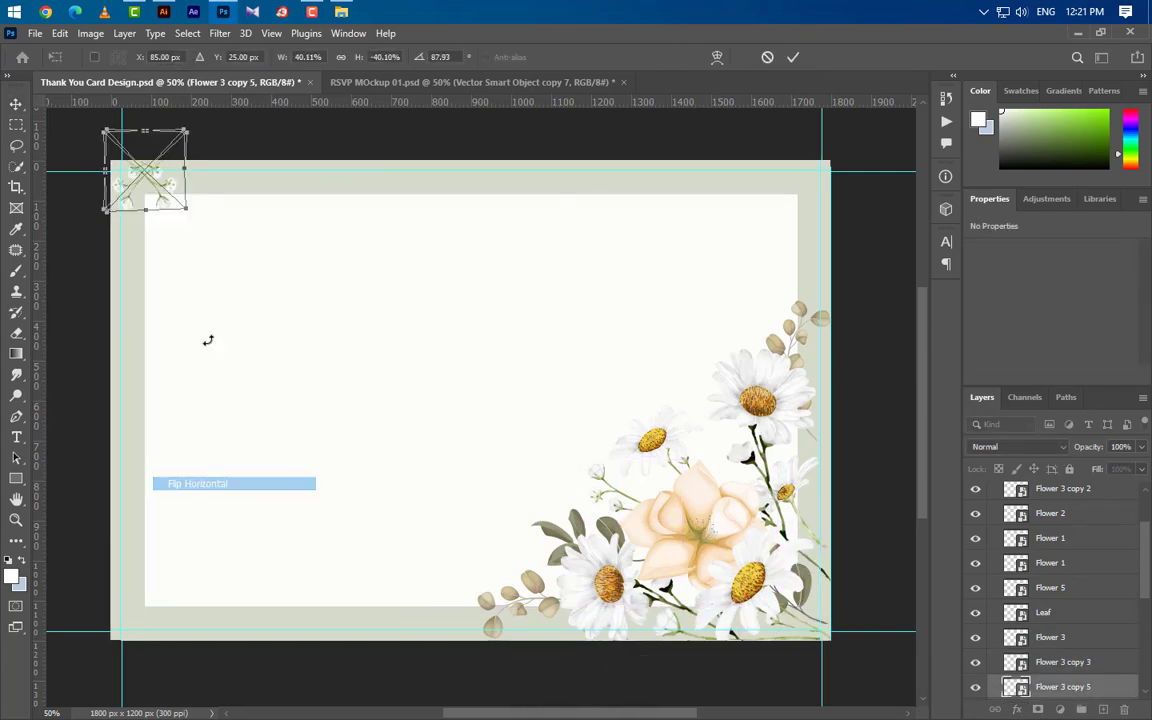
drag(159, 196, 159, 229)
drag(222, 231, 235, 88)
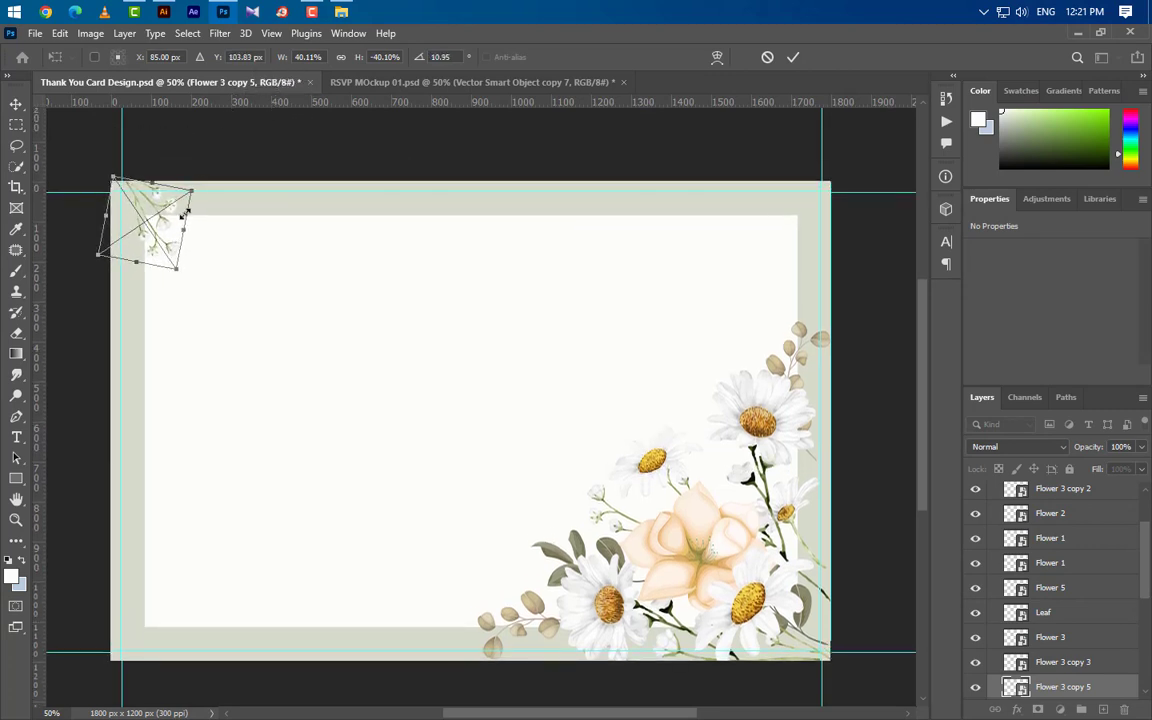
drag(161, 253, 137, 214)
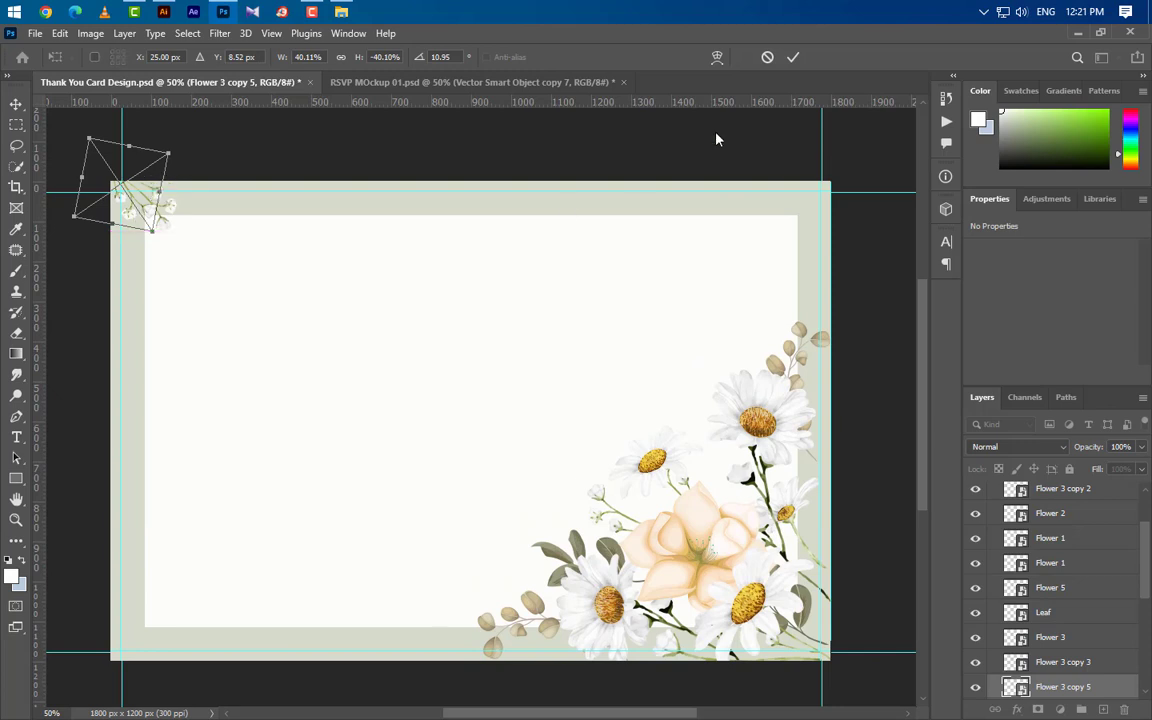
click(791, 56)
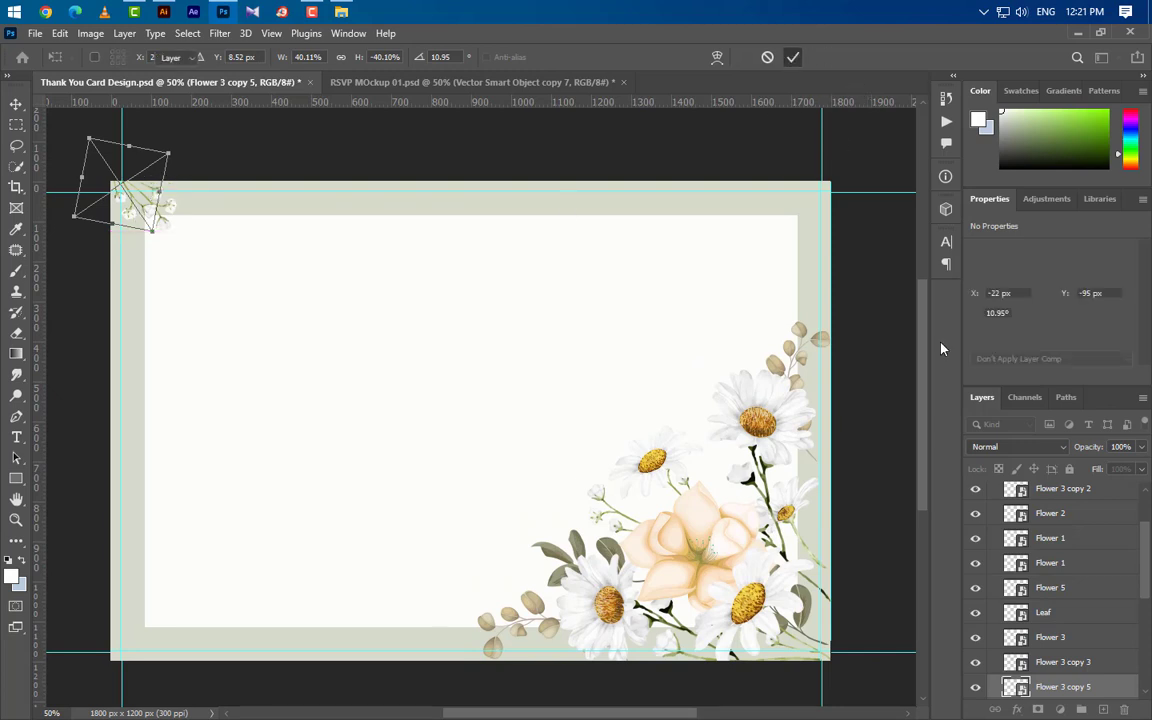
Step: Duplicate the daisy directly above the peach flower and place the copy, flipped and scaled to about 7.5%, over the upper-left corner sprigs
click(661, 474)
drag(1116, 585, 1103, 709)
key(ctrl+t)
right_click(663, 470)
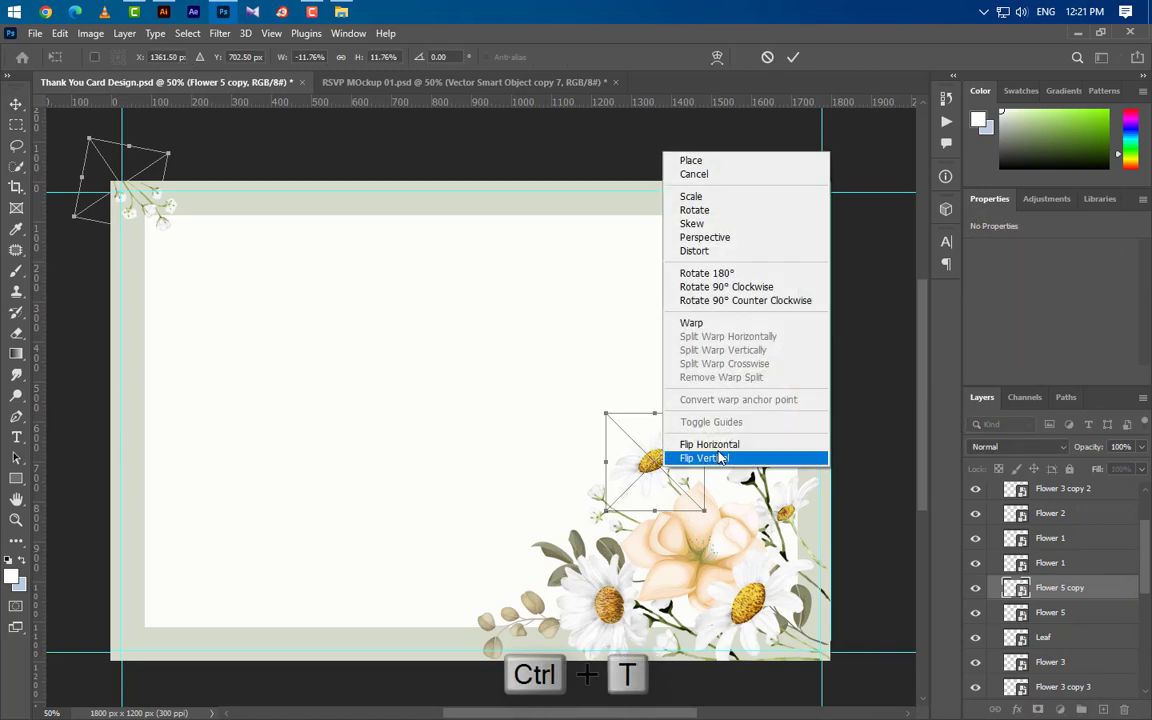
click(672, 455)
right_click(661, 470)
click(672, 452)
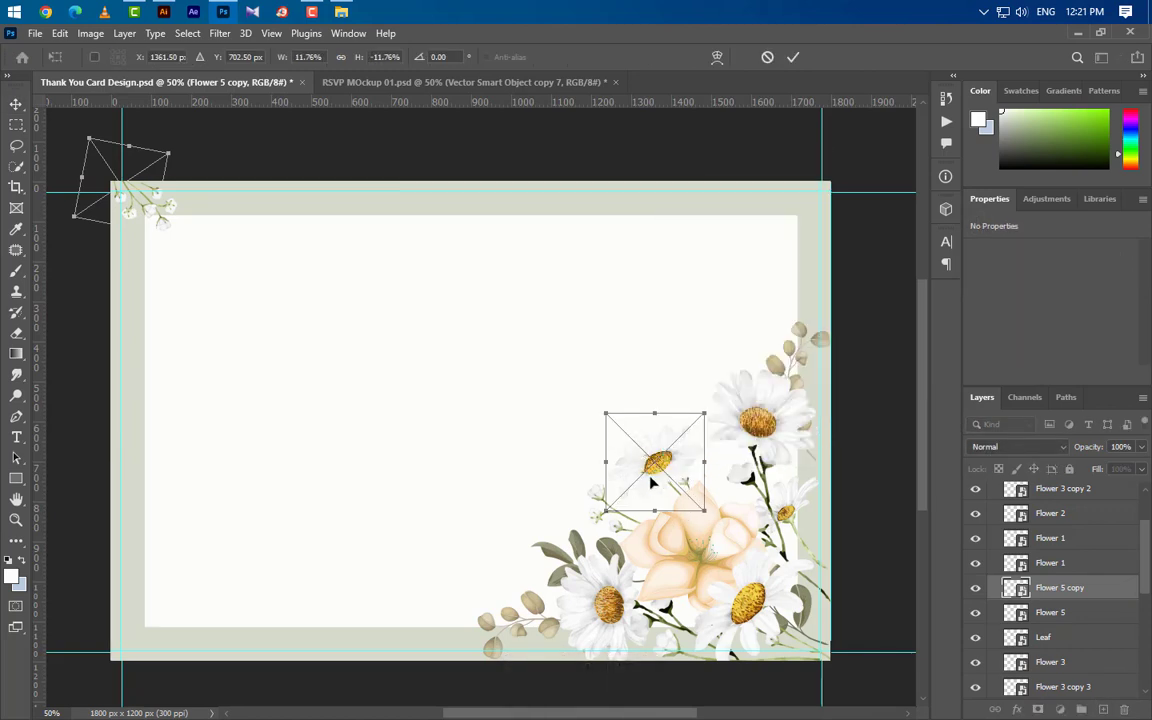
drag(656, 474, 150, 242)
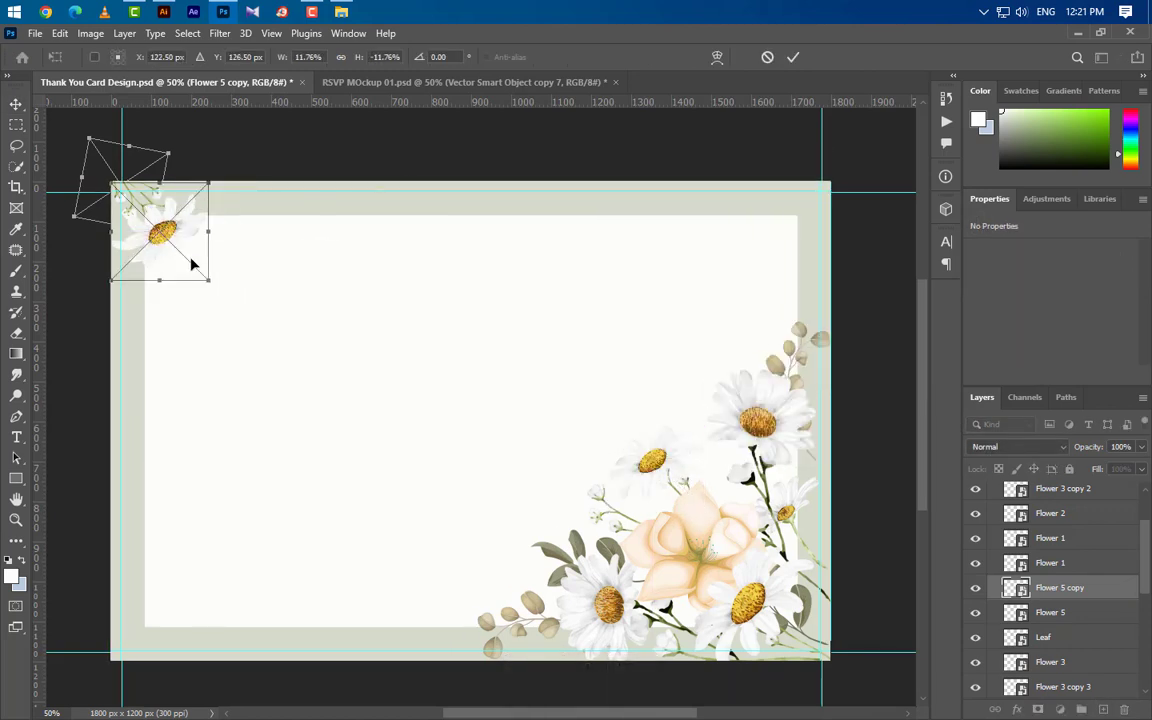
drag(207, 283, 172, 232)
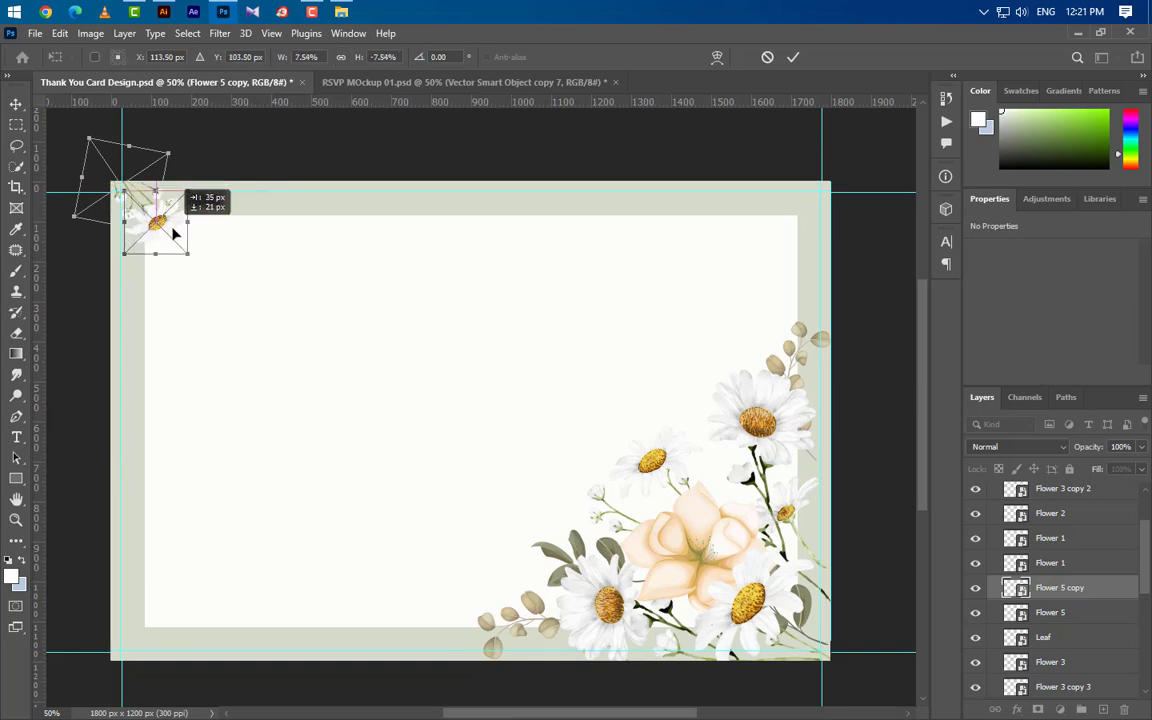
click(793, 57)
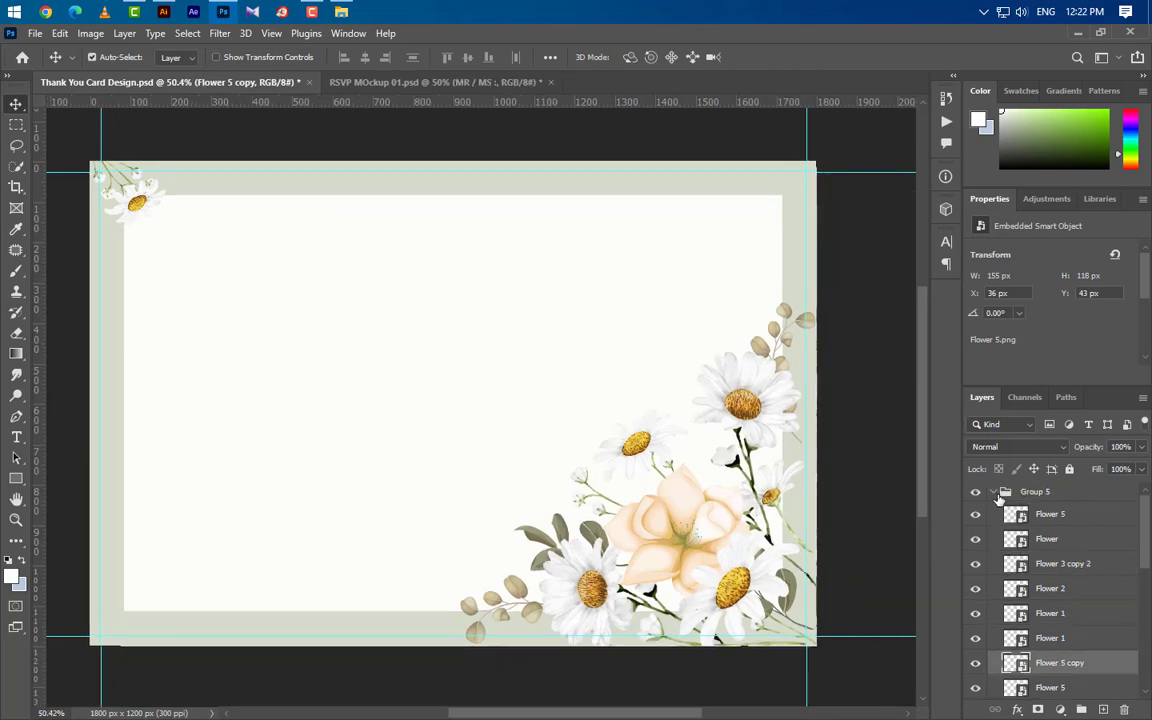
Step: Collapse Group 5 and add the text "RSVP" on a new layer above it, near the white panel's upper-left corner
click(994, 493)
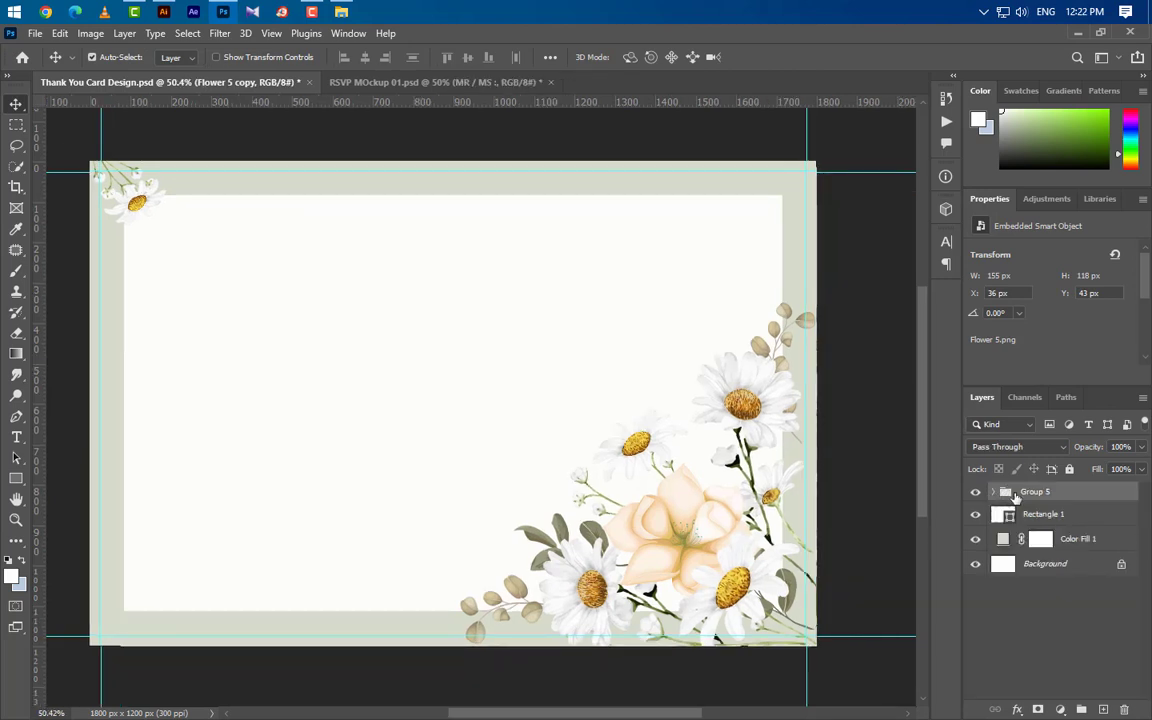
click(1104, 709)
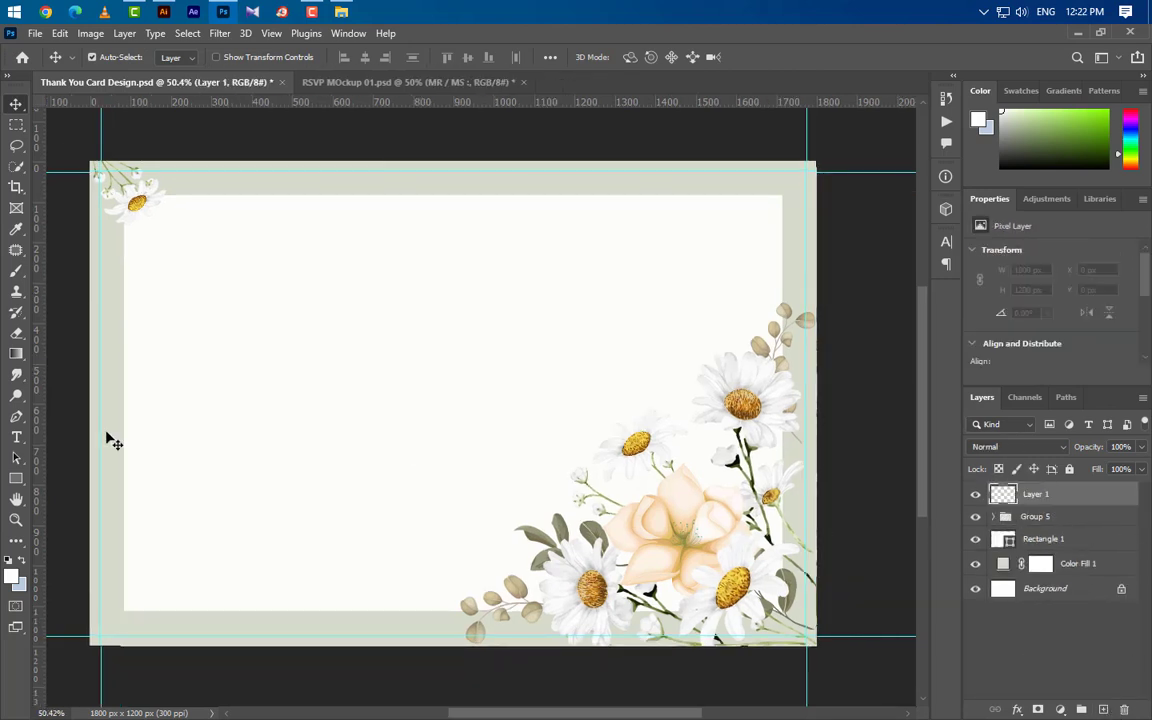
click(16, 438)
click(171, 260)
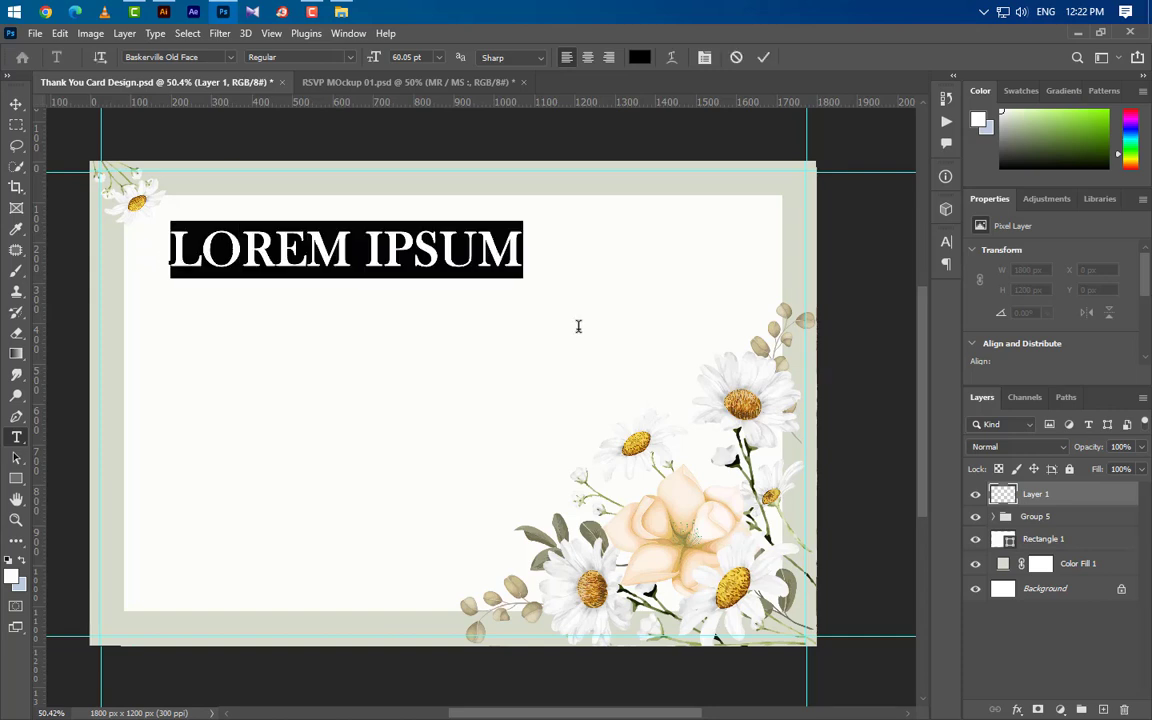
text(RS)
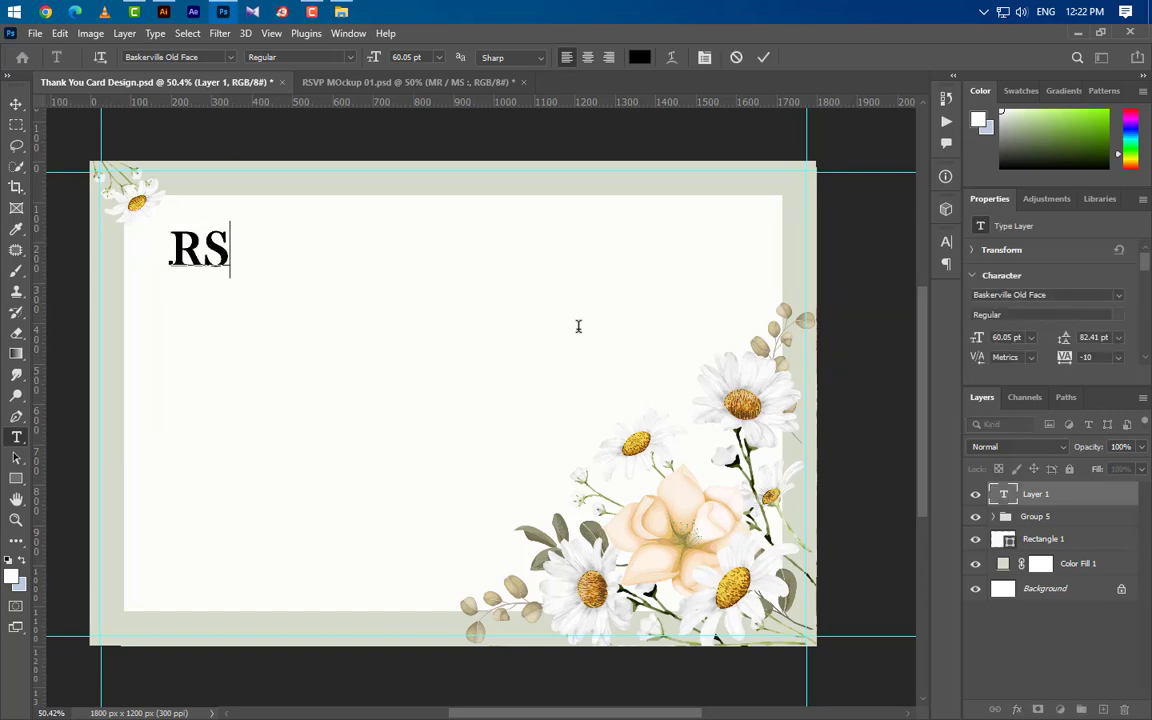
text(VP)
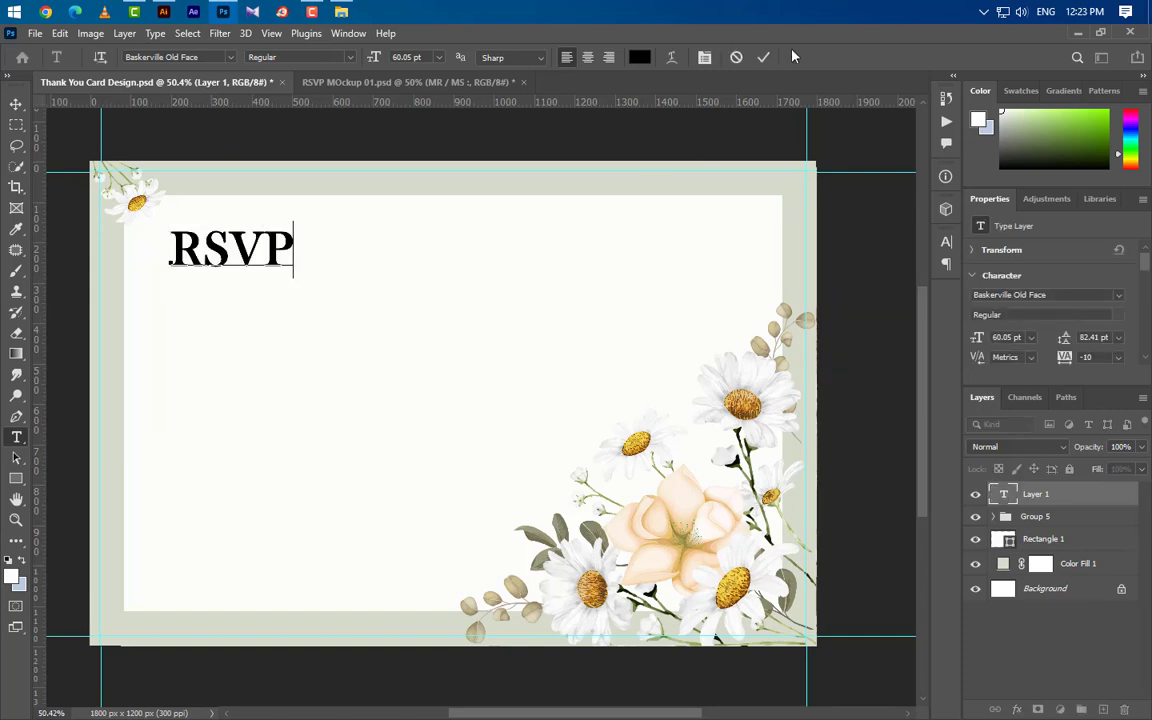
click(764, 58)
Step: Set the font size of the RSVP heading to 50 pt
click(946, 242)
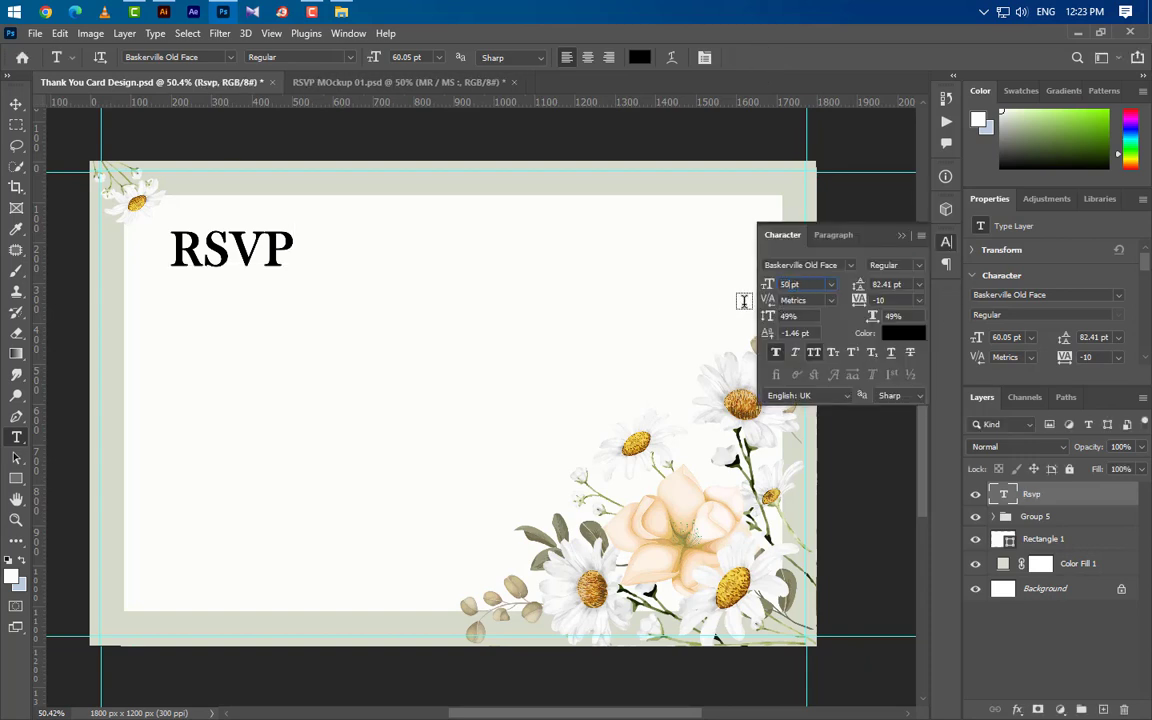
key(Return)
click(902, 237)
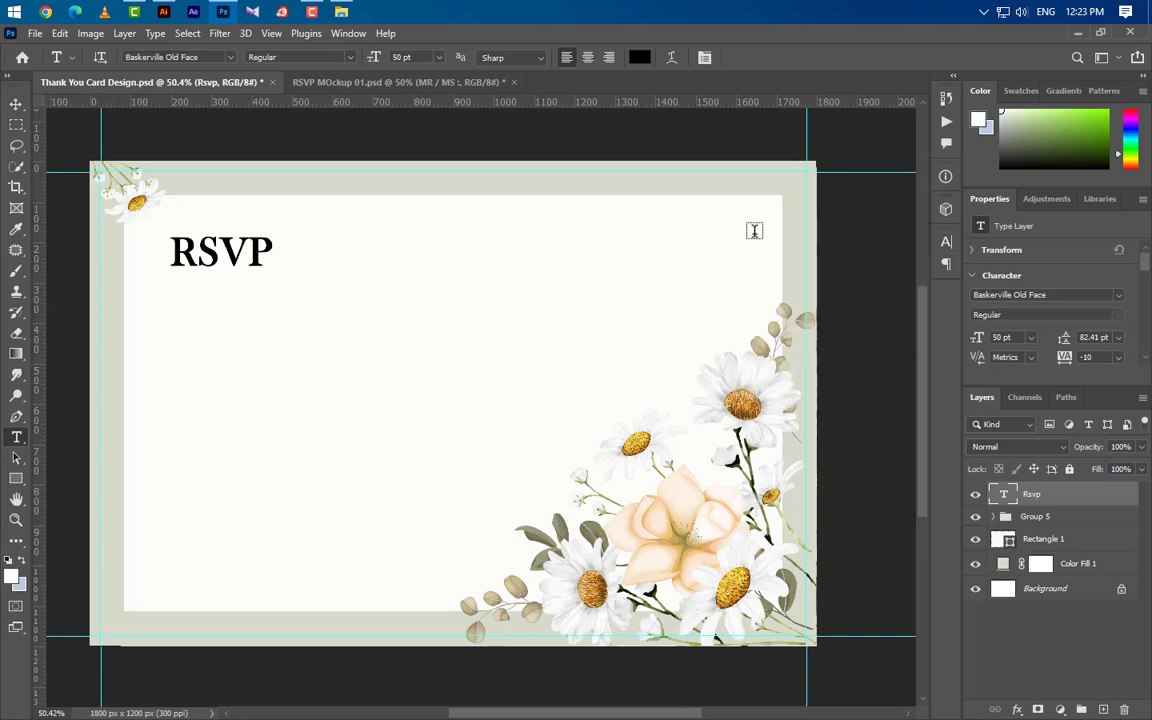
Step: Nudge the RSVP heading left until it sits closer to the white panel's left edge
click(16, 104)
key(Left)
key(Left)
key(Left)
key(Left)
key(Left)
key(Left)
key(Left)
key(Left)
key(Left)
key(Left)
key(Left)
key(Left)
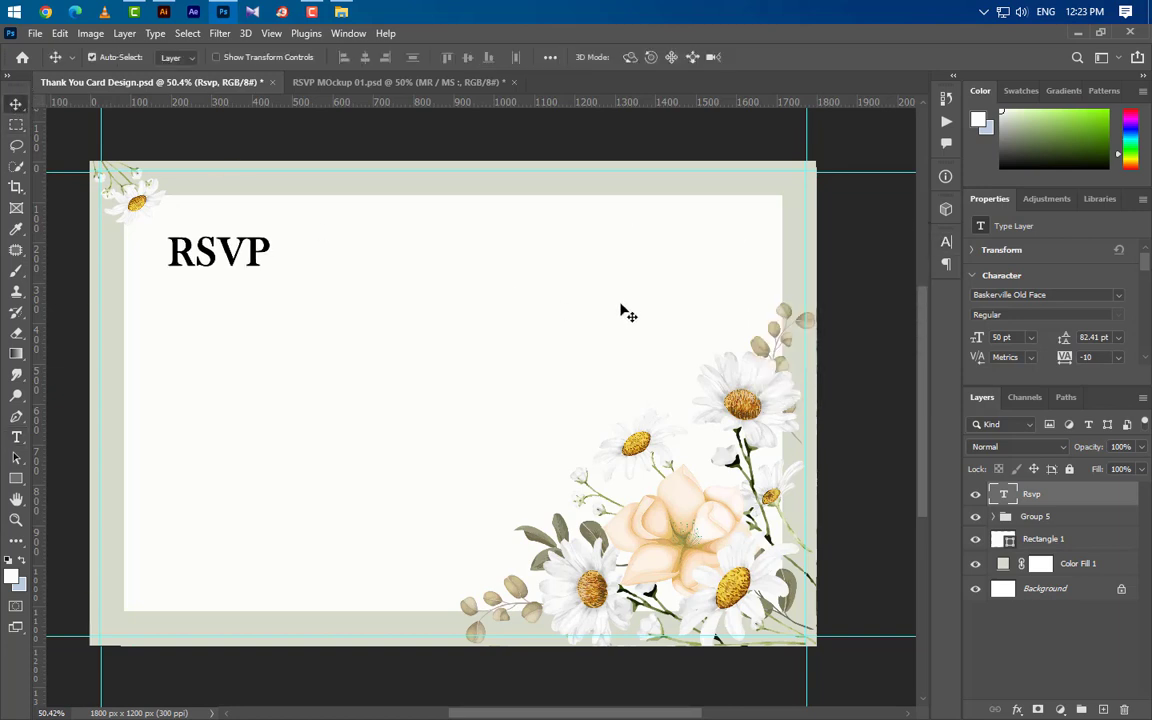
key(Left)
key(Left)
key(Left)
key(Left)
key(Left)
key(Left)
key(Left)
key(Left)
key(Left)
key(Left)
key(Left)
key(Left)
key(Left)
key(Left)
key(Left)
key(Left)
key(Left)
key(Left)
key(Left)
key(Left)
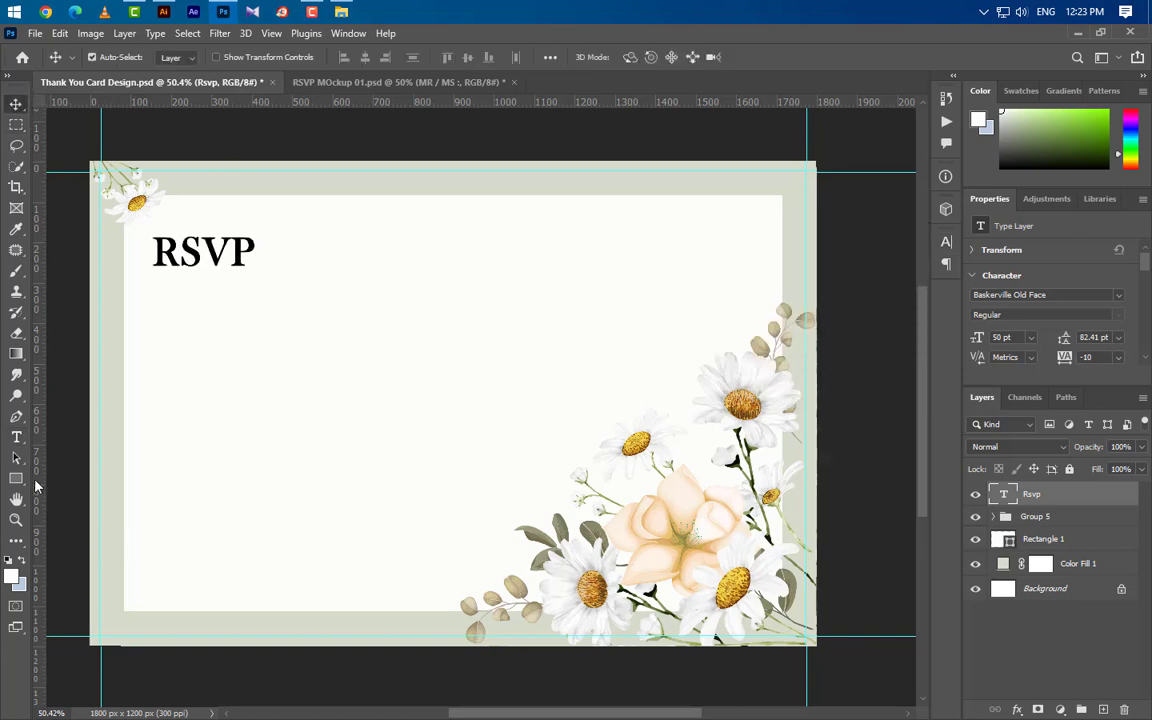
Step: Add the text line "MR / MS :" below the RSVP heading
click(17, 438)
click(156, 320)
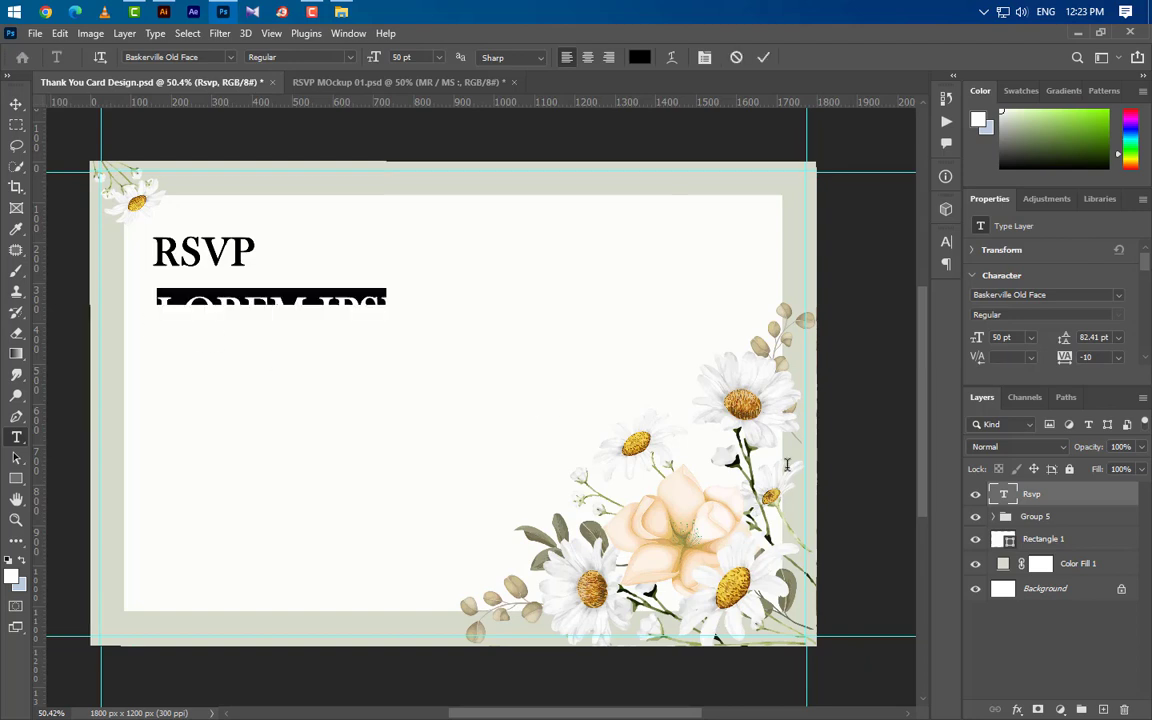
text(MR / )
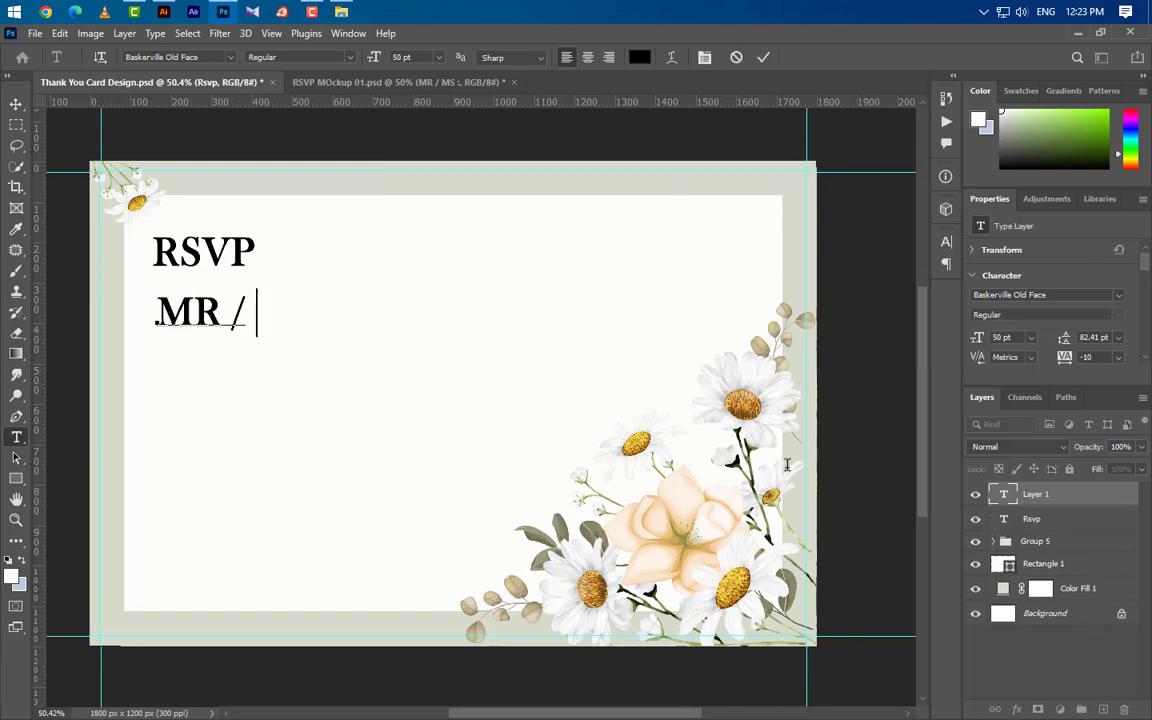
text(MS :)
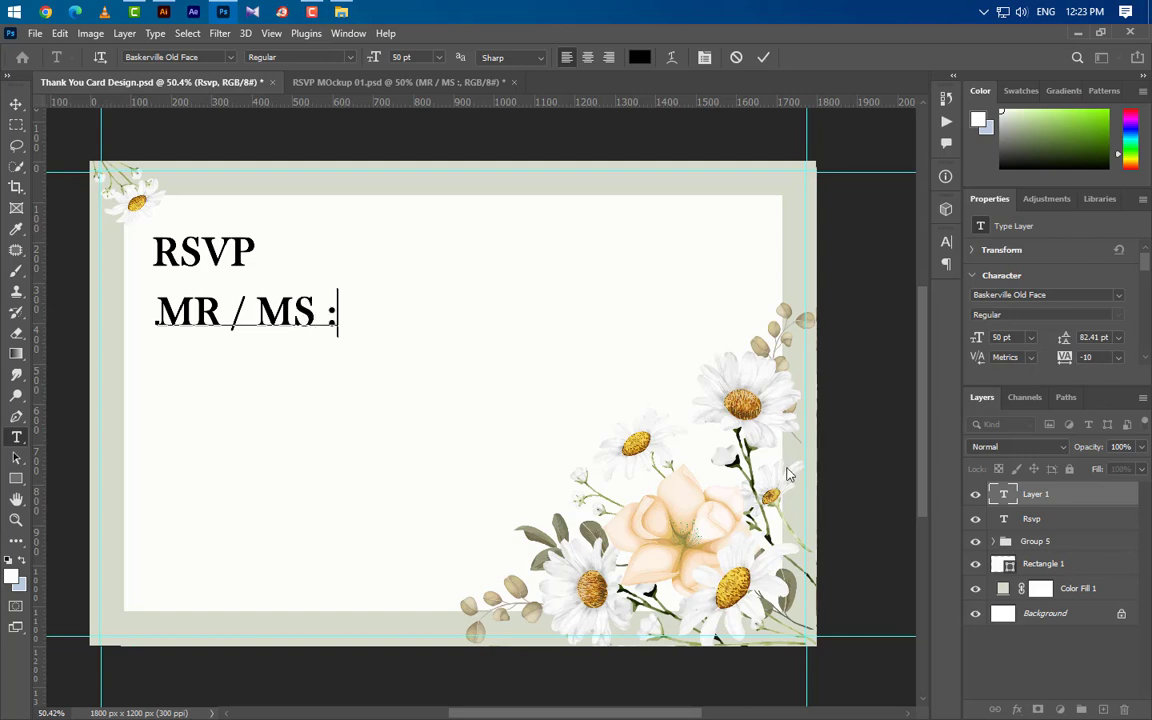
click(765, 59)
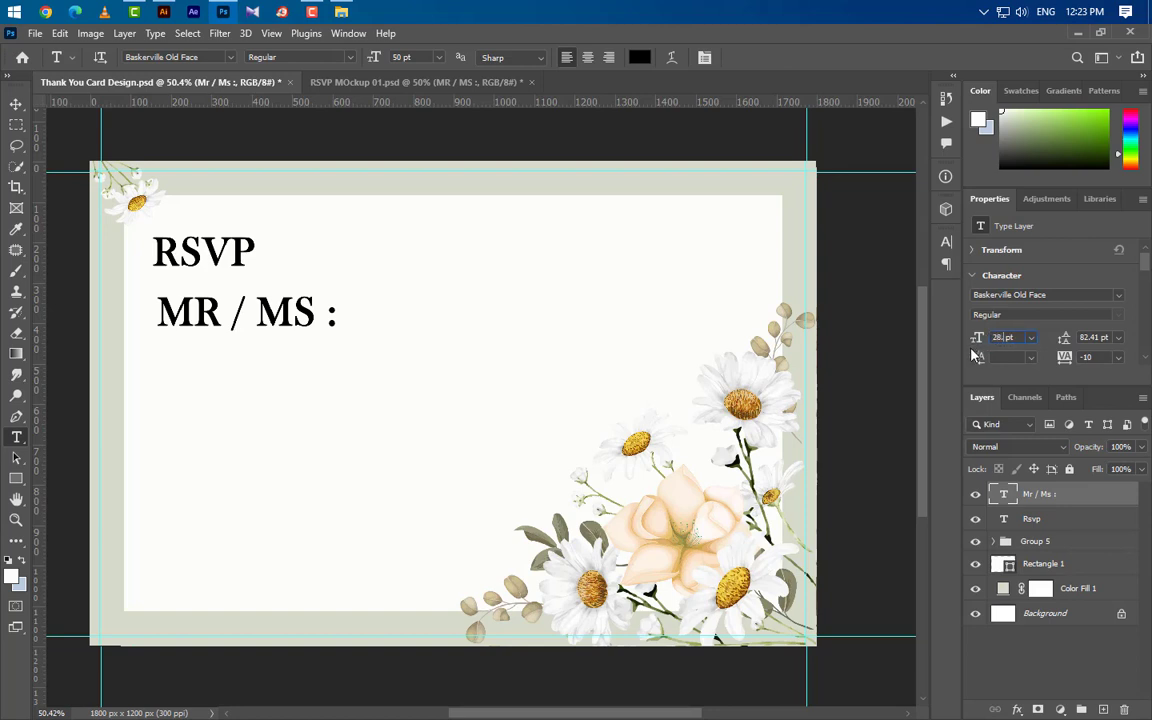
Step: Set the "MR / MS :" text to 28.5 pt and move it slightly down, aligned with the RSVP heading's left edge
key(Return)
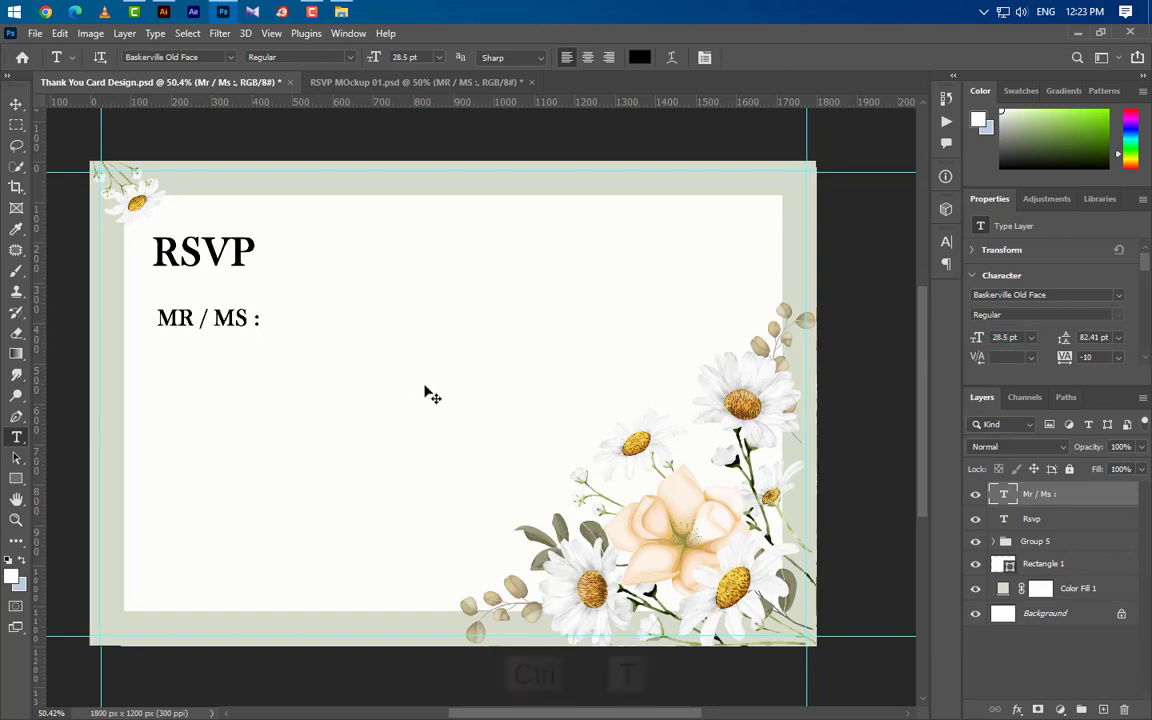
key(ctrl+t)
drag(222, 320, 218, 330)
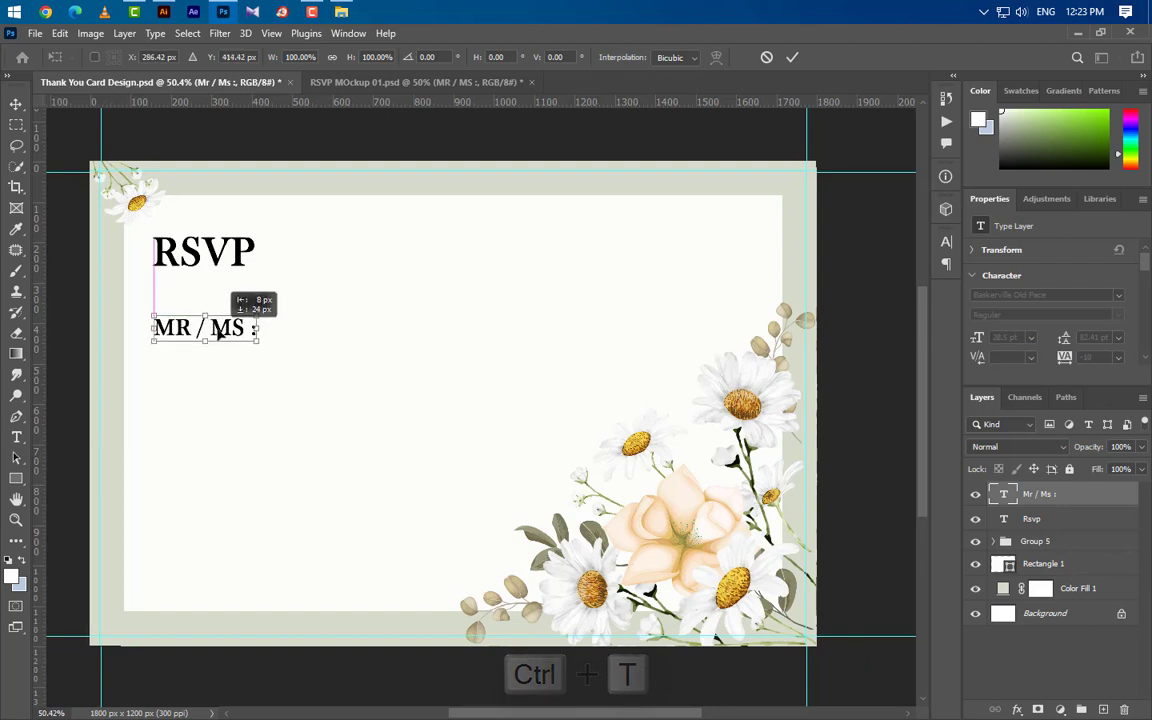
click(791, 58)
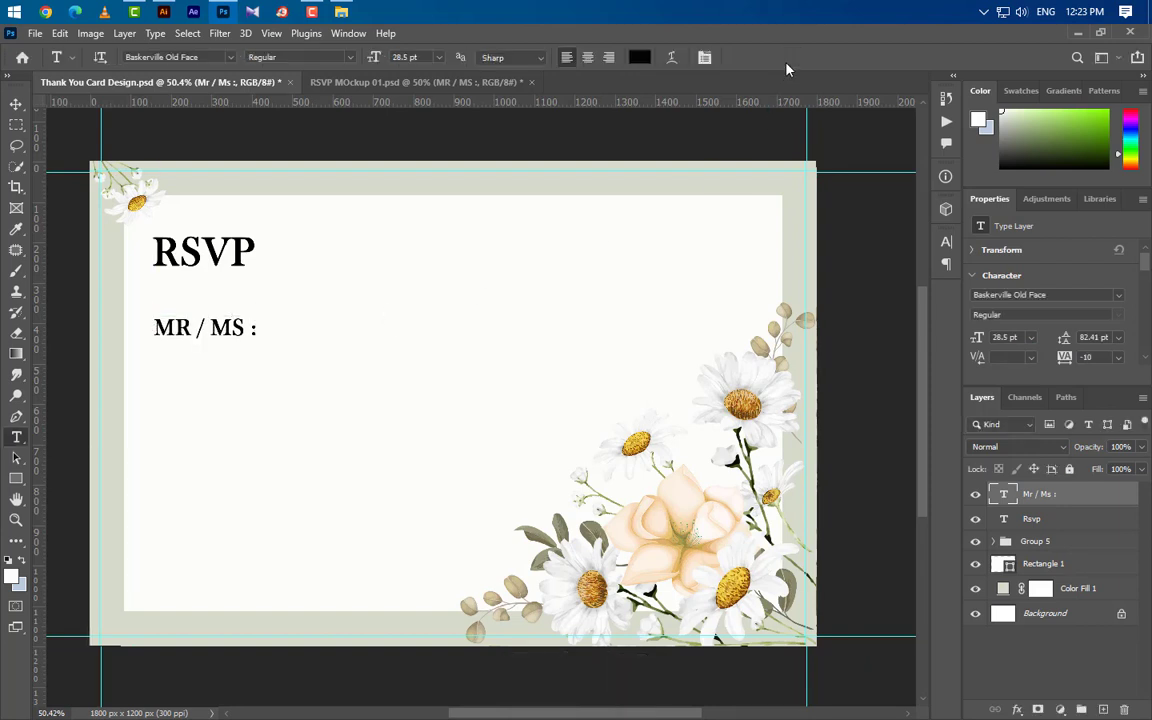
click(16, 104)
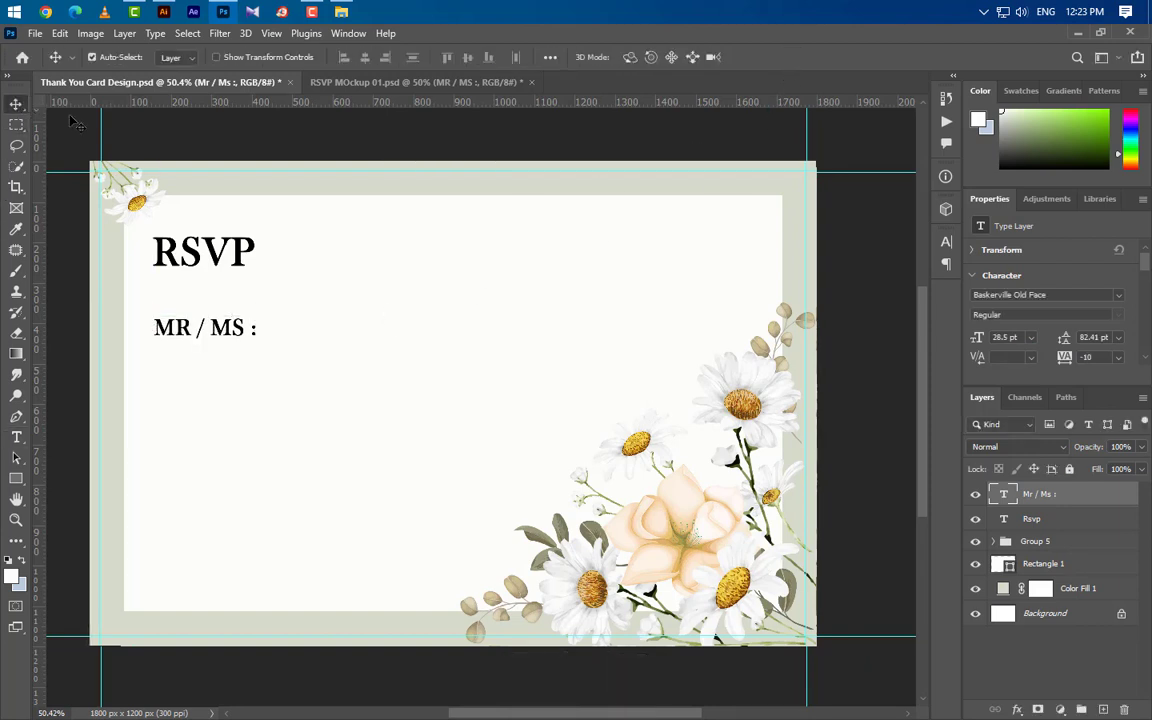
Step: Draw a thin rectangle about 1070 × 8 px below the "MR / MS :" text as a writing line and fill it with 000000
click(16, 479)
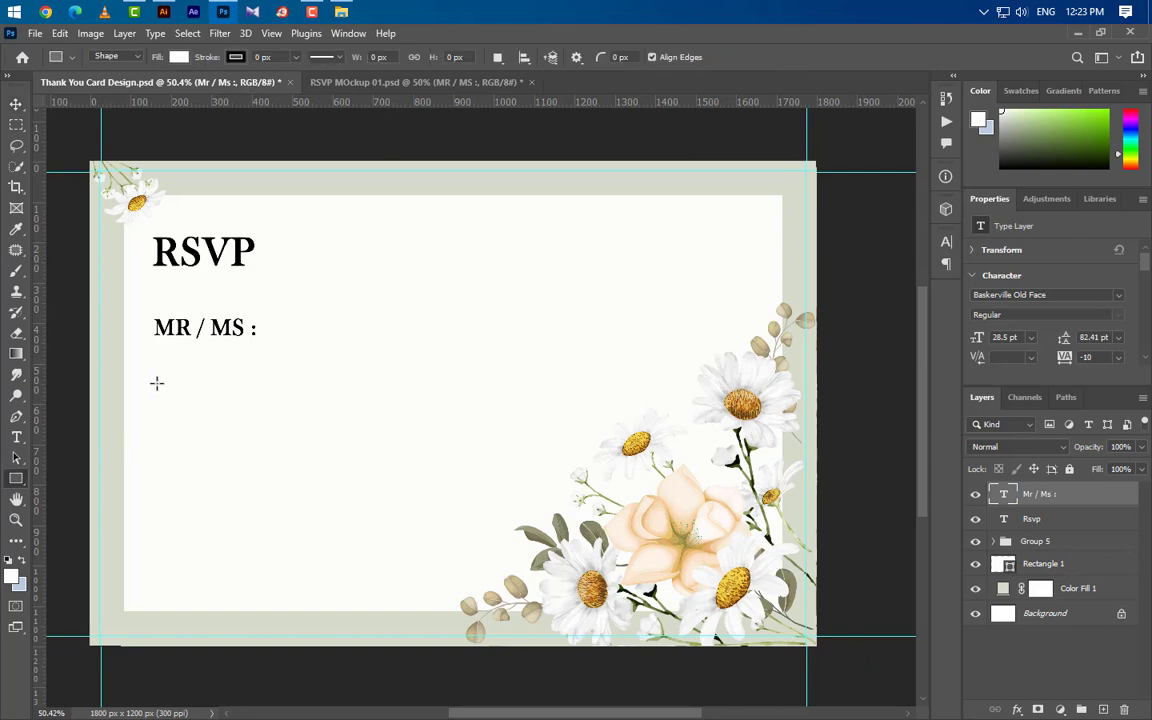
drag(156, 383, 588, 387)
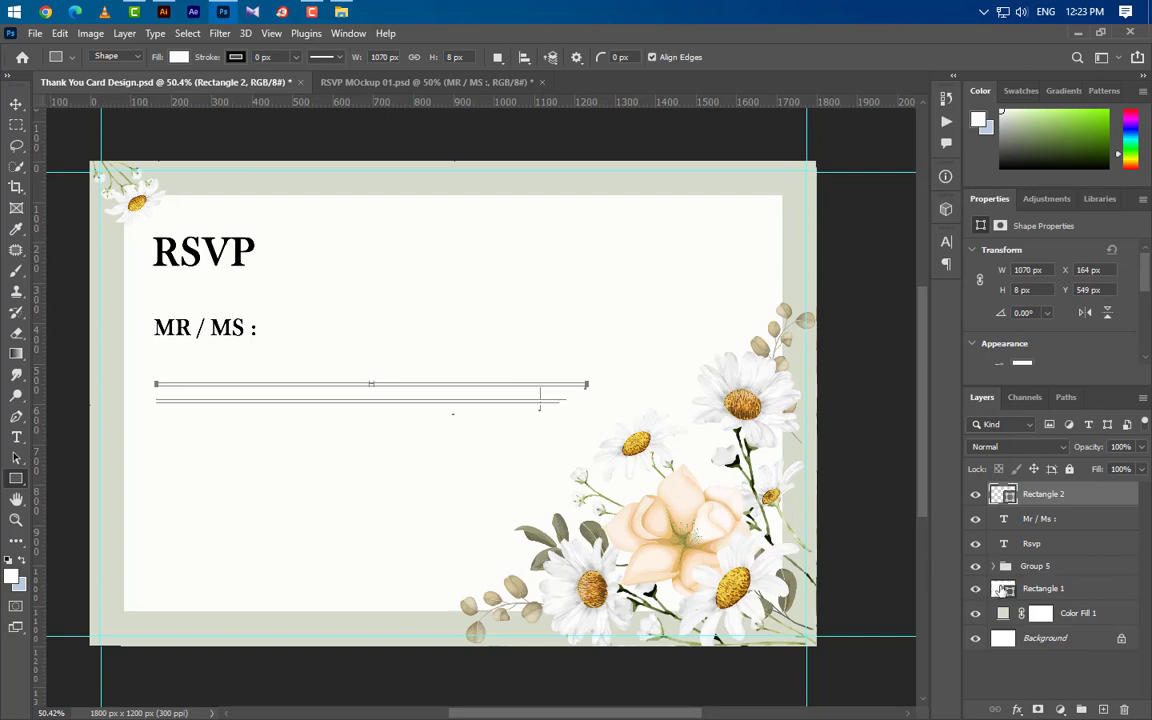
double_click(1009, 497)
click(713, 642)
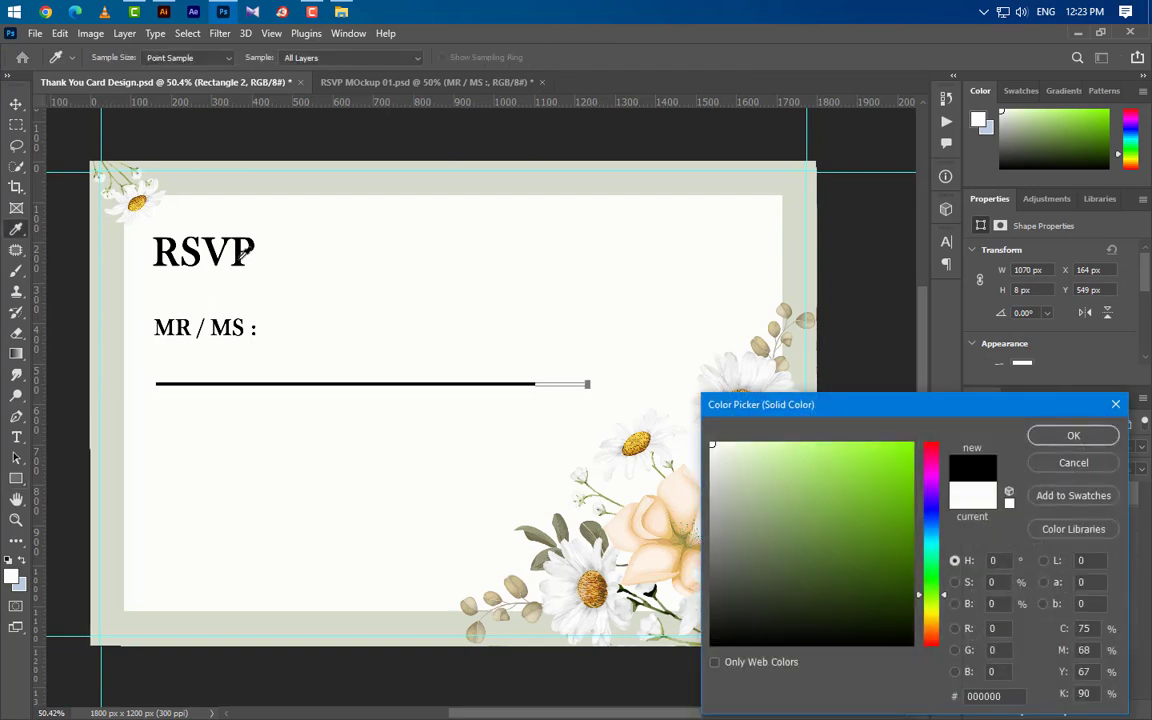
click(1073, 435)
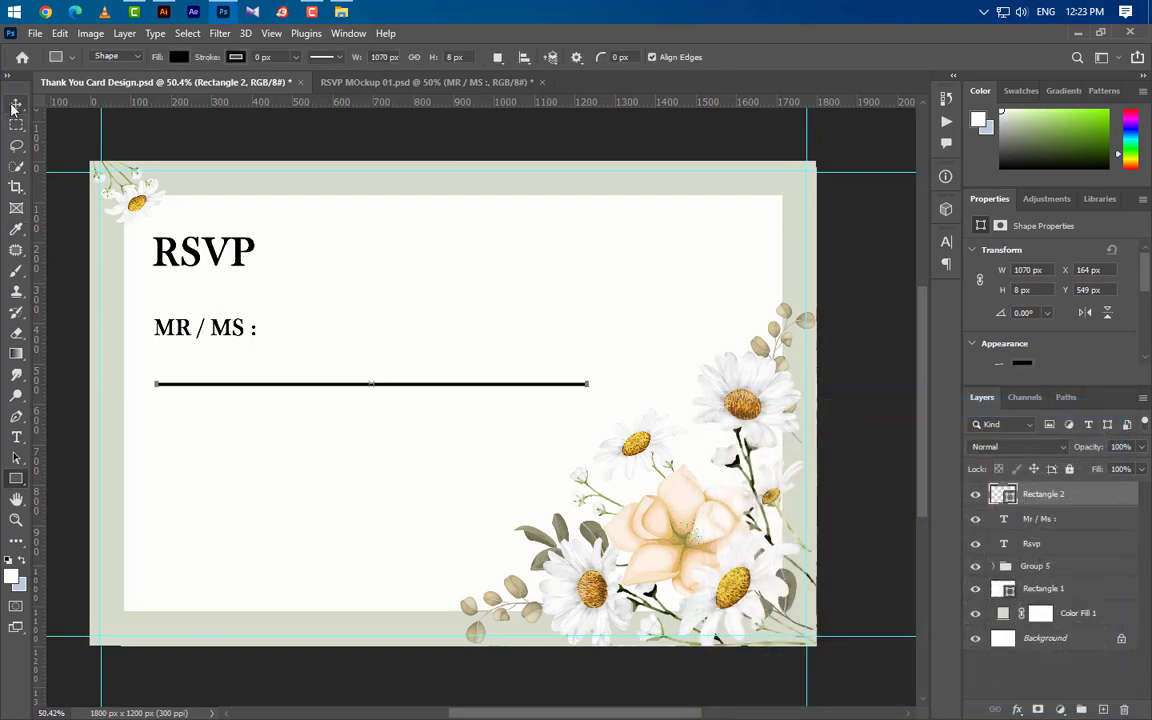
Step: Nudge the black writing line down by about 15 px
click(16, 105)
key(Down)
key(Down)
key(Down)
key(Down)
key(Down)
key(Down)
key(Down)
key(Down)
key(Down)
key(Down)
key(Down)
key(Down)
key(Down)
key(Down)
key(Down)
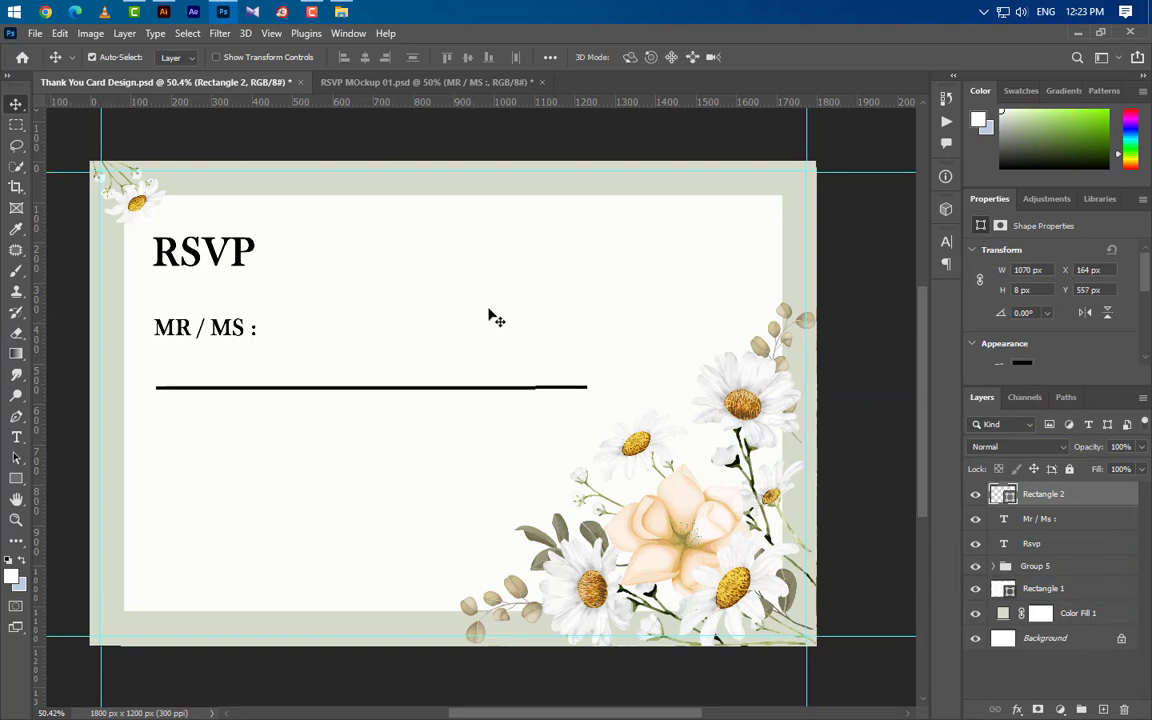
Step: Duplicate the black writing line about 140 px lower and shorten the copy from its right end to about 695 px wide
drag(351, 393, 355, 450)
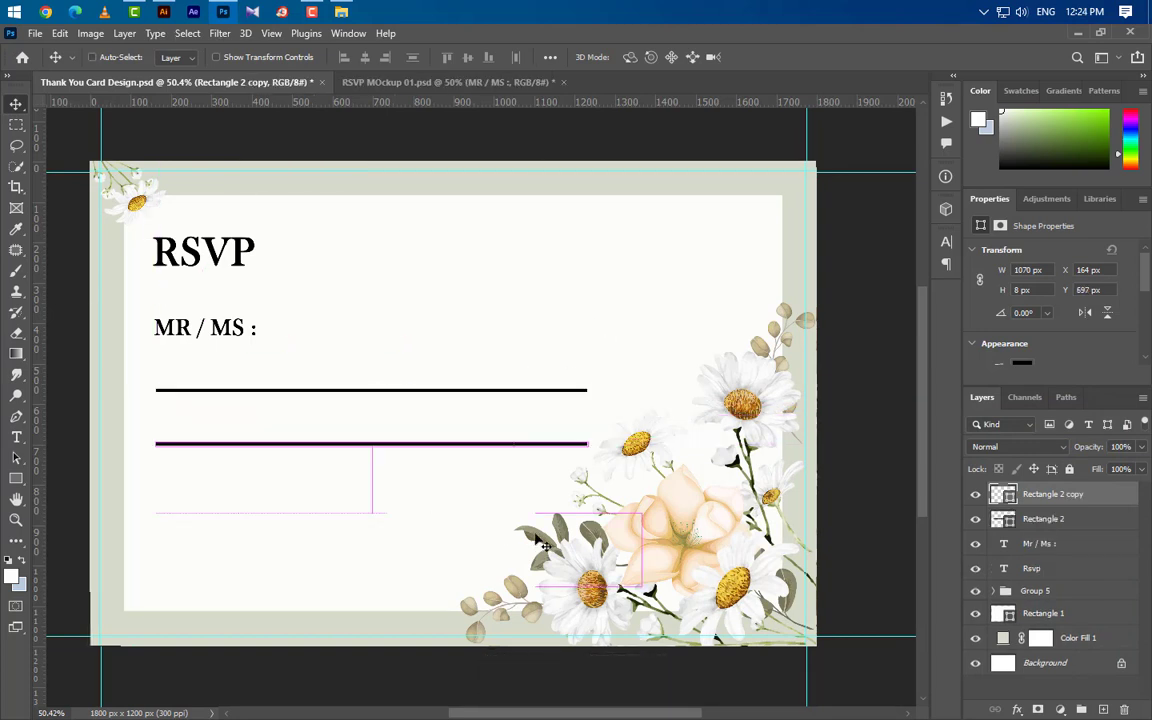
key(ctrl+t)
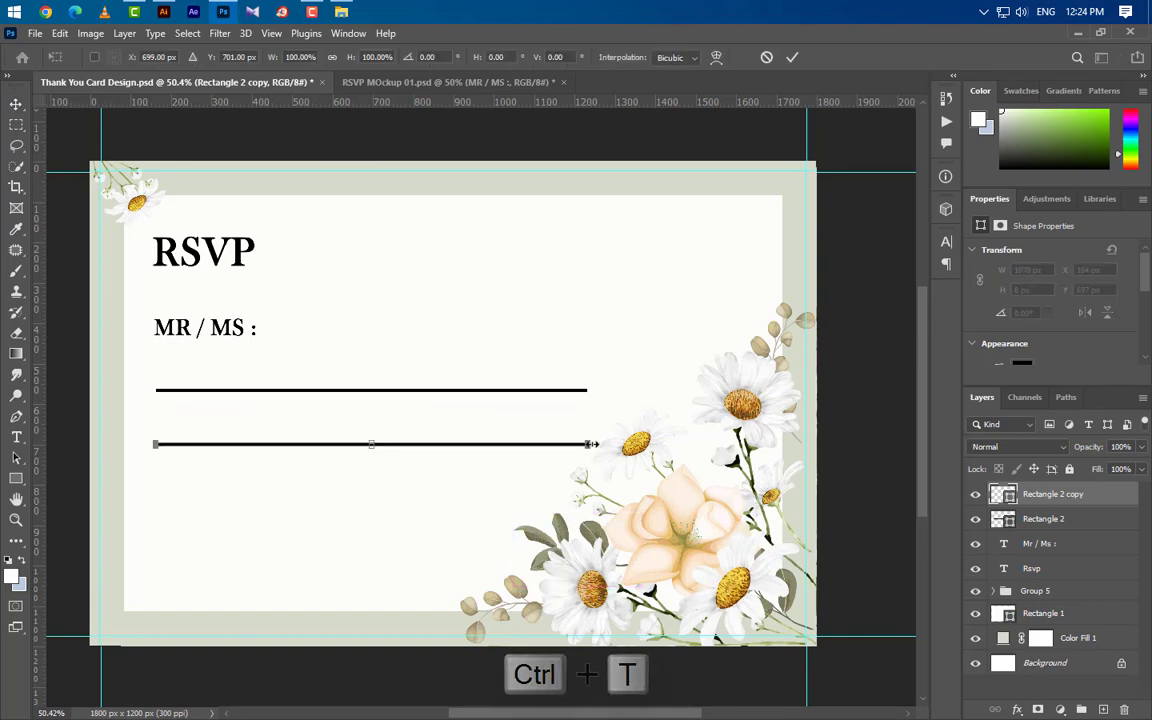
drag(591, 451, 437, 446)
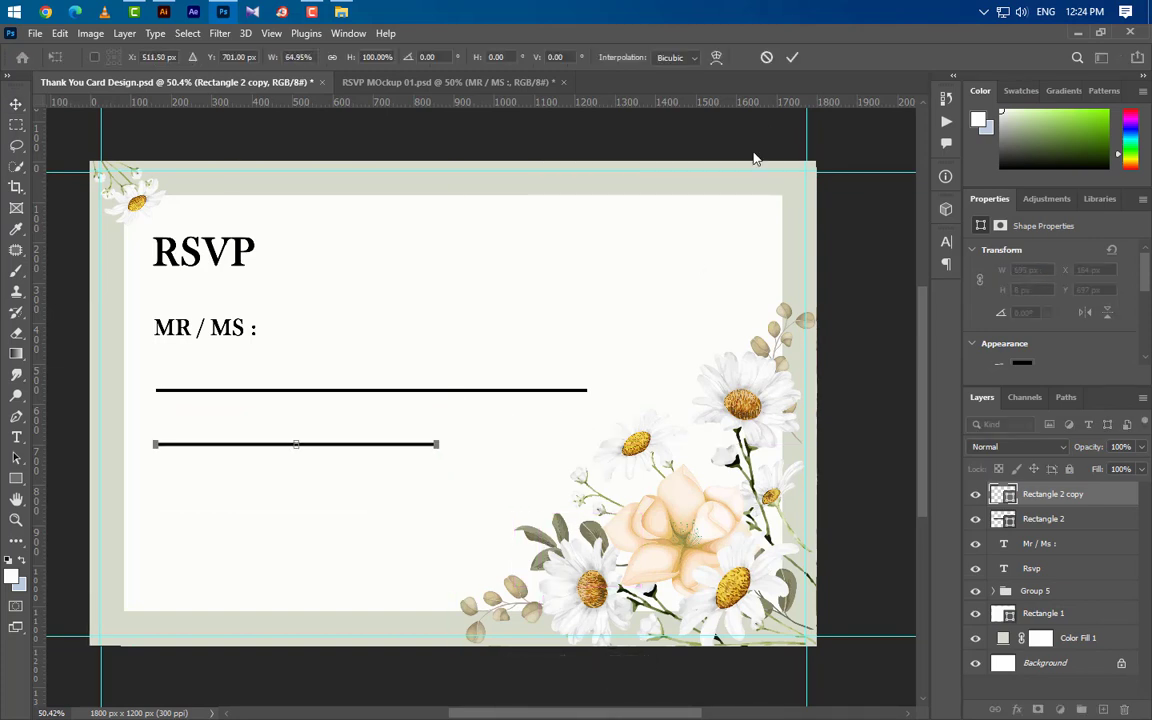
click(792, 57)
Step: Add the text "AND GUEST" just right of the shorter writing line
key(t)
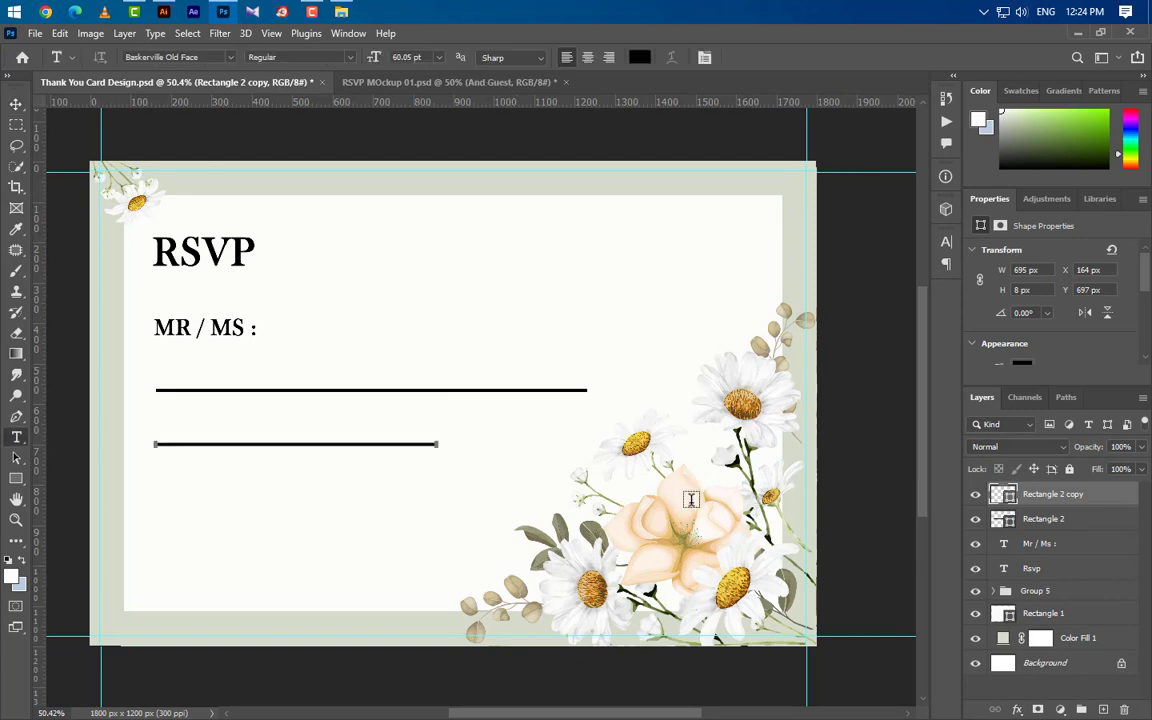
click(860, 619)
text(A)
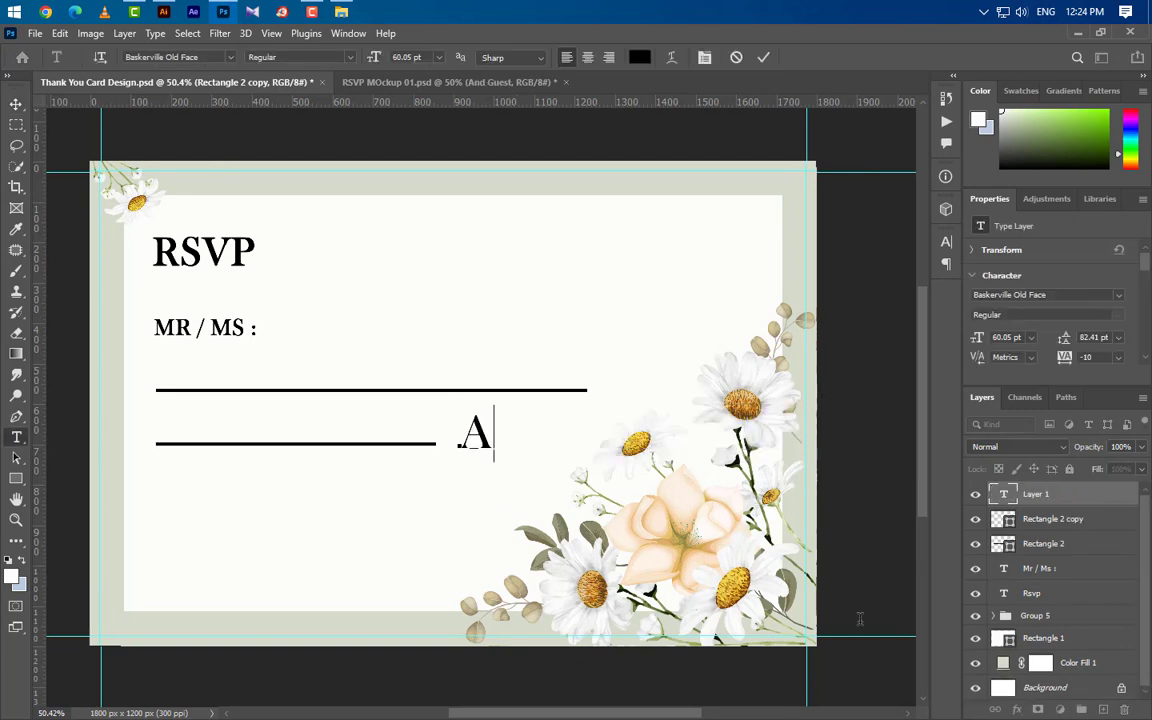
text(ND G)
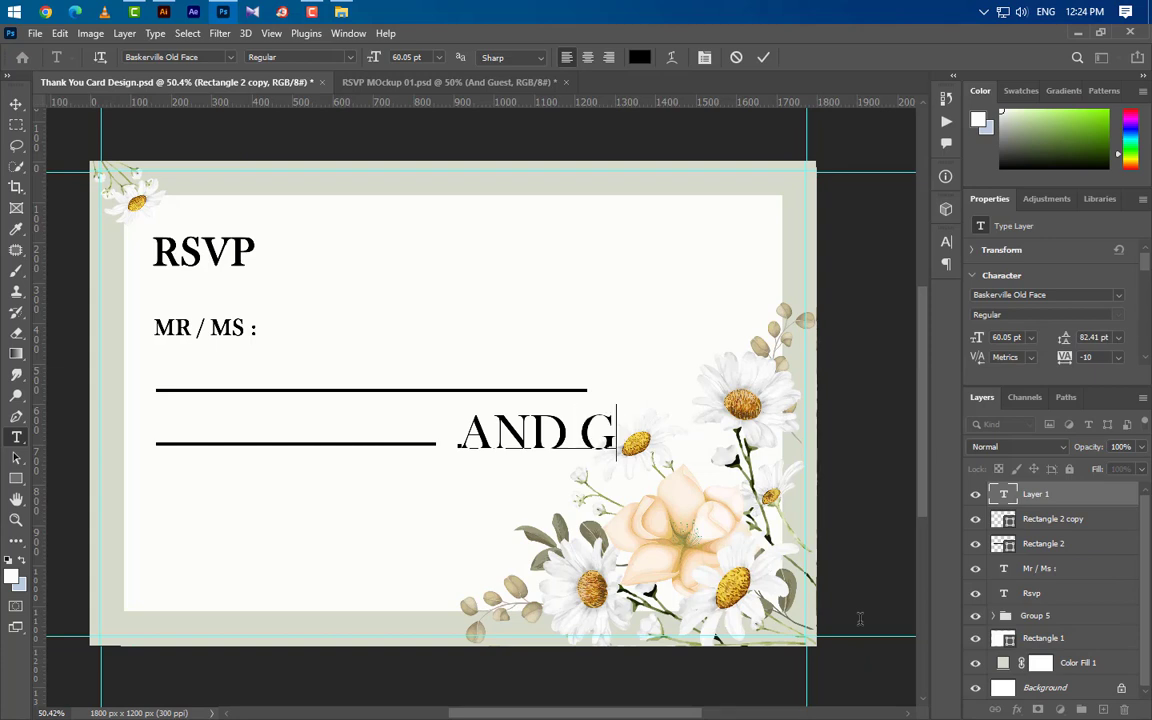
text(UEST)
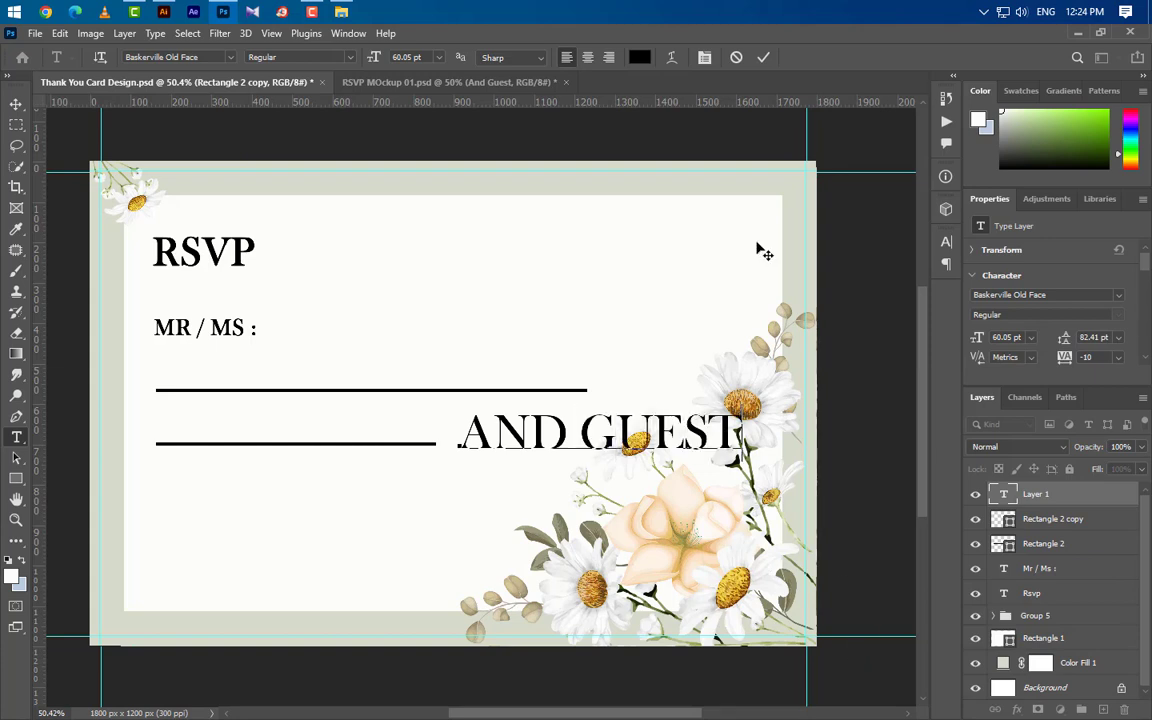
click(764, 58)
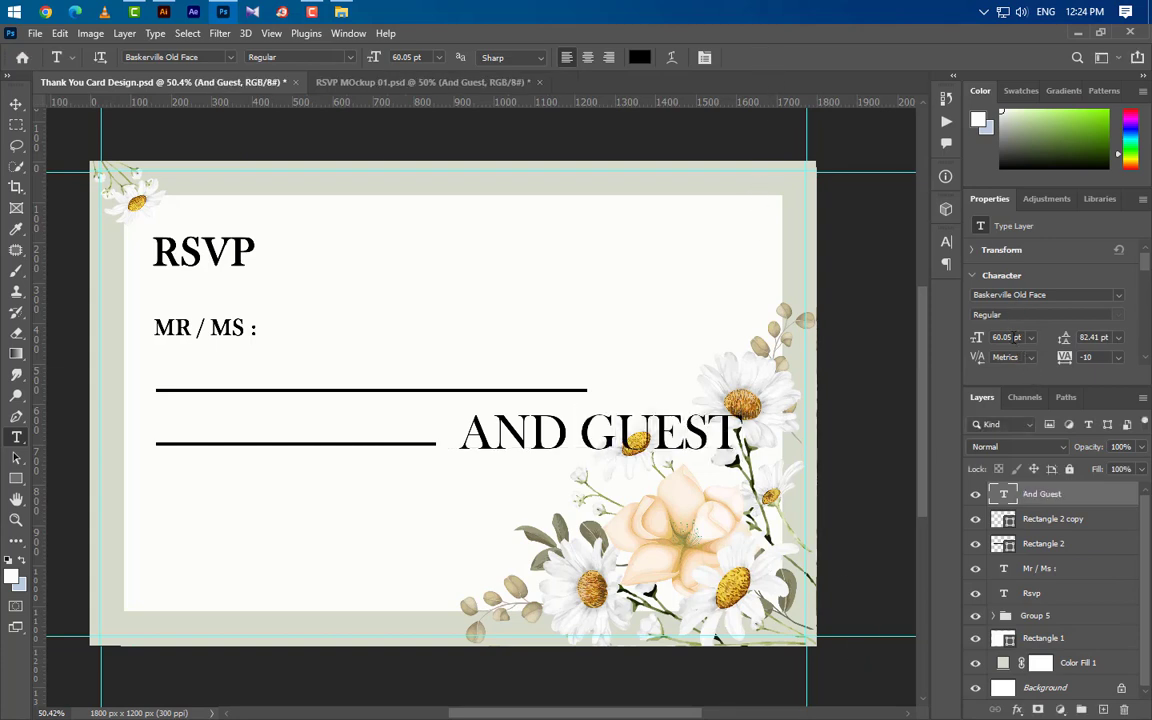
Step: Set the "AND GUEST" text to 22.5 pt and nudge it into line with the shorter writing line
text(22 pt)
text(.5)
key(Return)
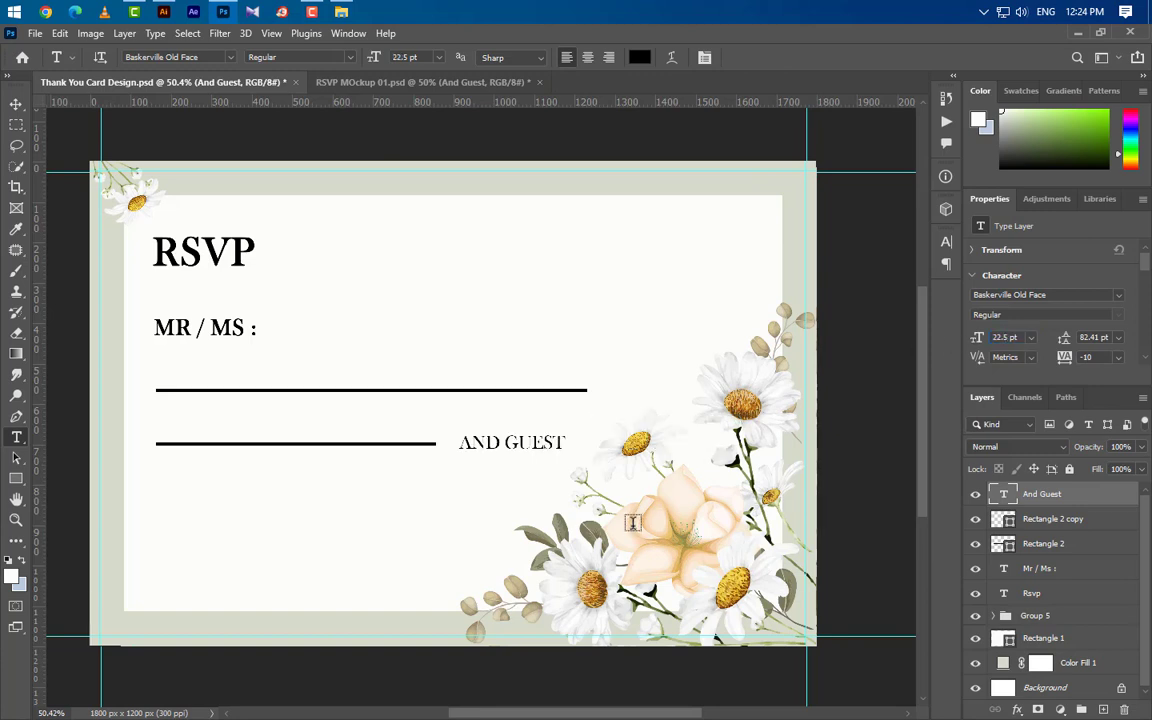
key(ctrl+t)
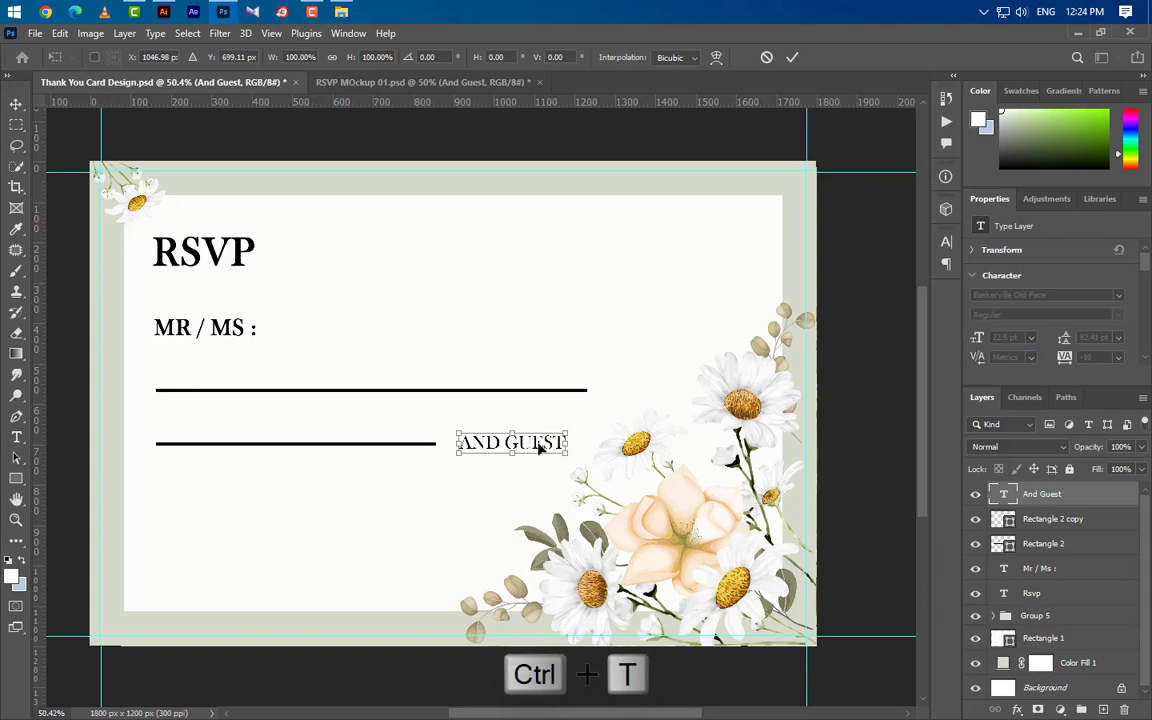
key(t)
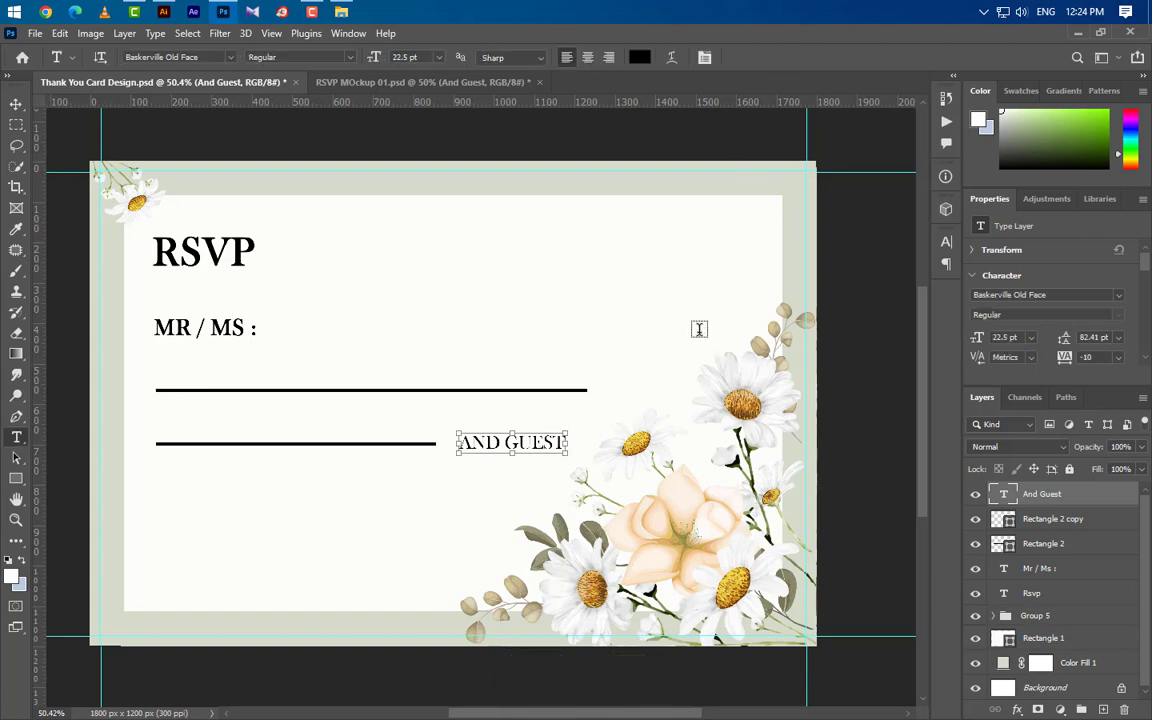
click(16, 104)
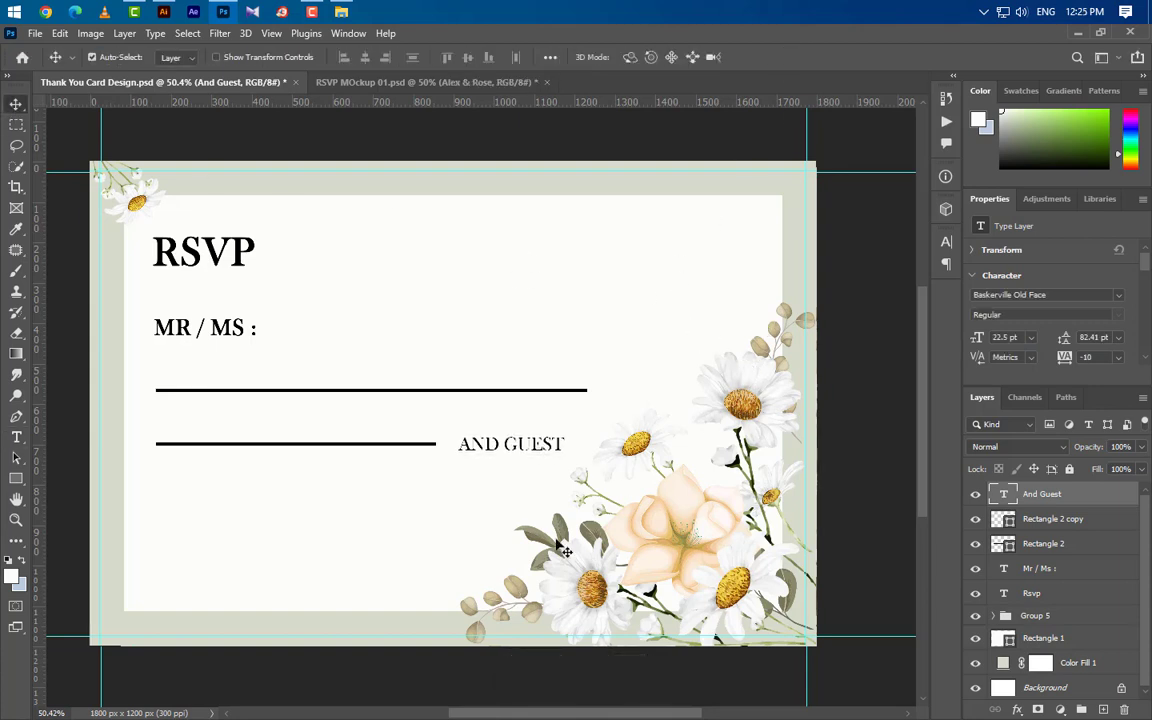
Step: Add a text line with the couple's first names below the shorter writing line, starting at the lines' left edge
key(t)
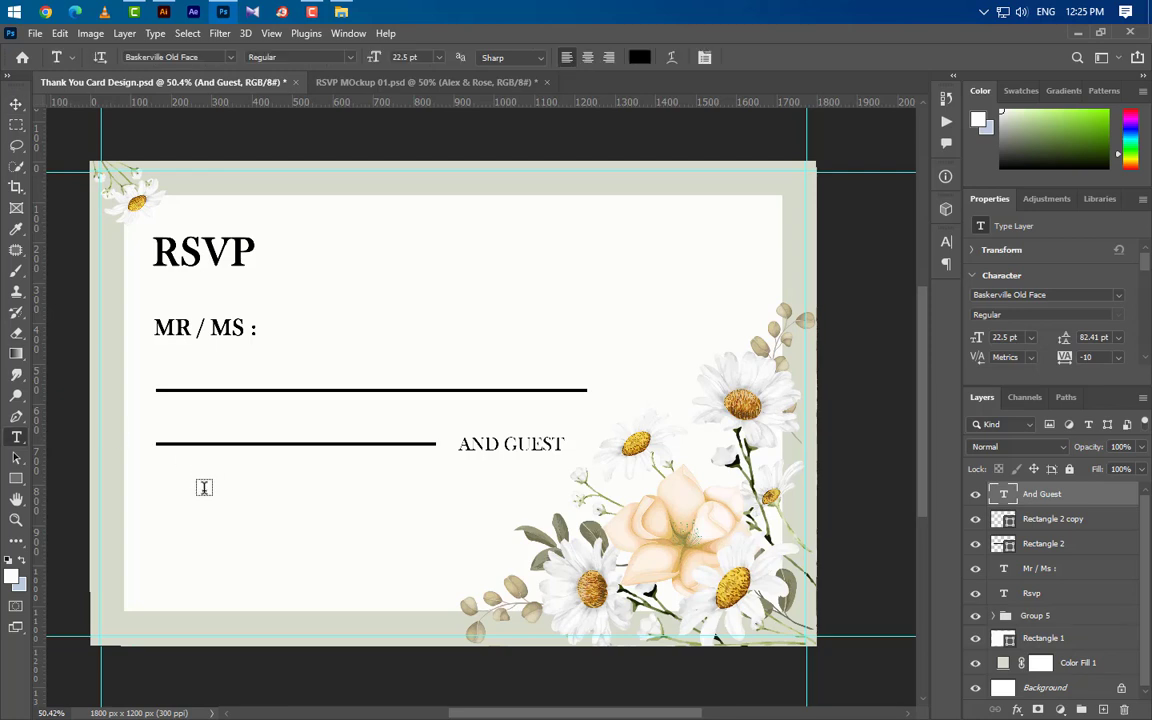
click(157, 530)
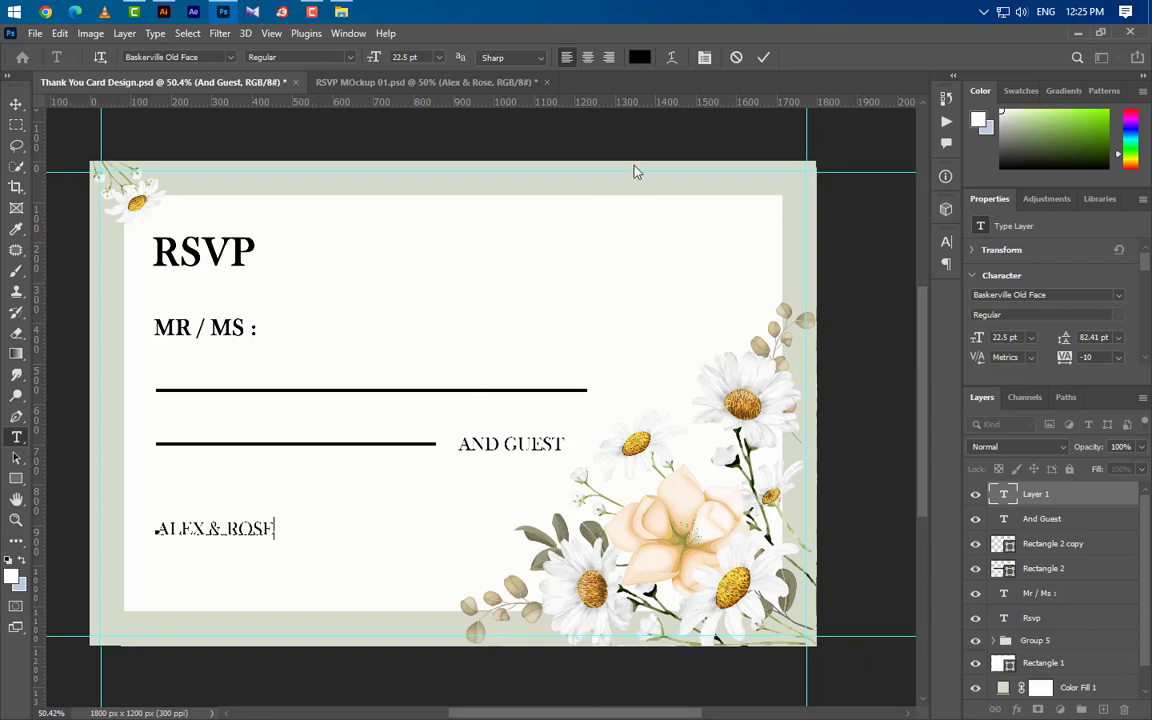
click(762, 60)
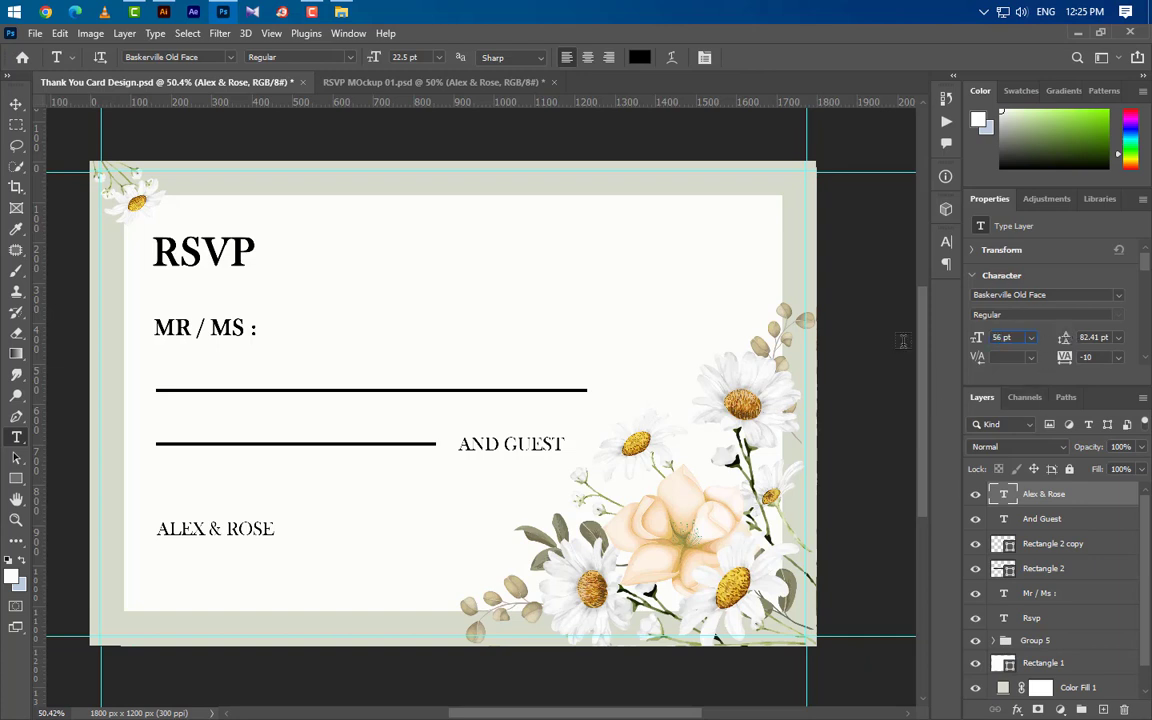
Step: Set the couple's names text to 56 pt and make it faux bold
key(Return)
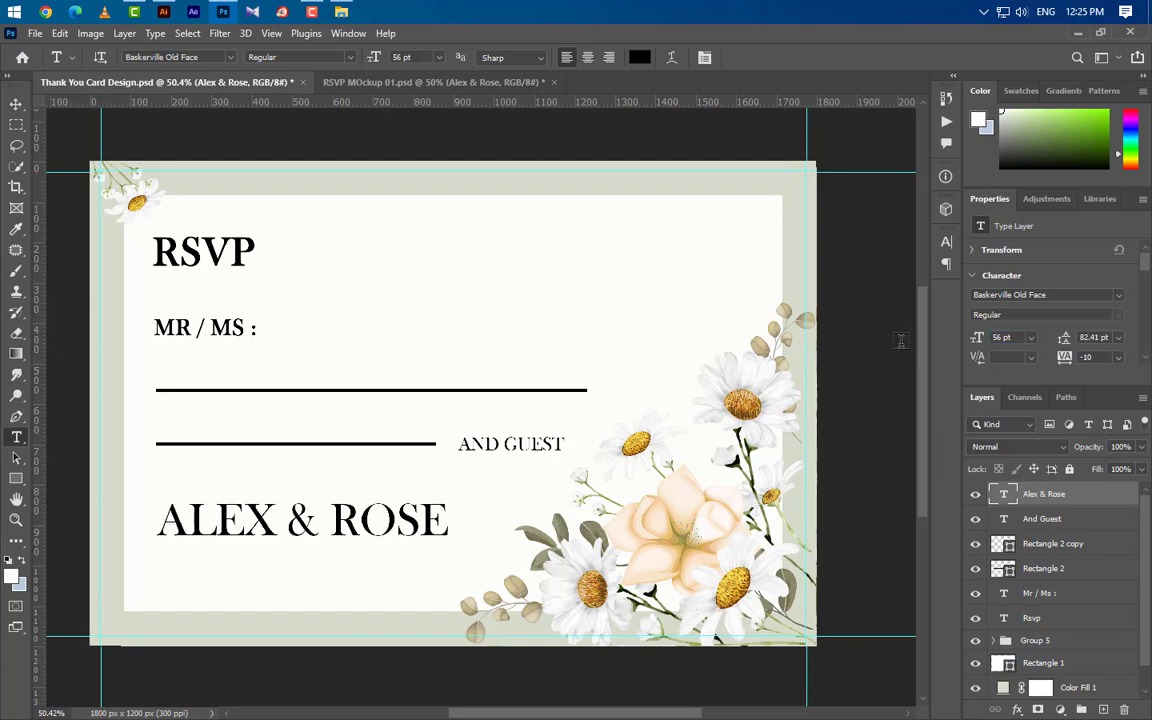
click(946, 242)
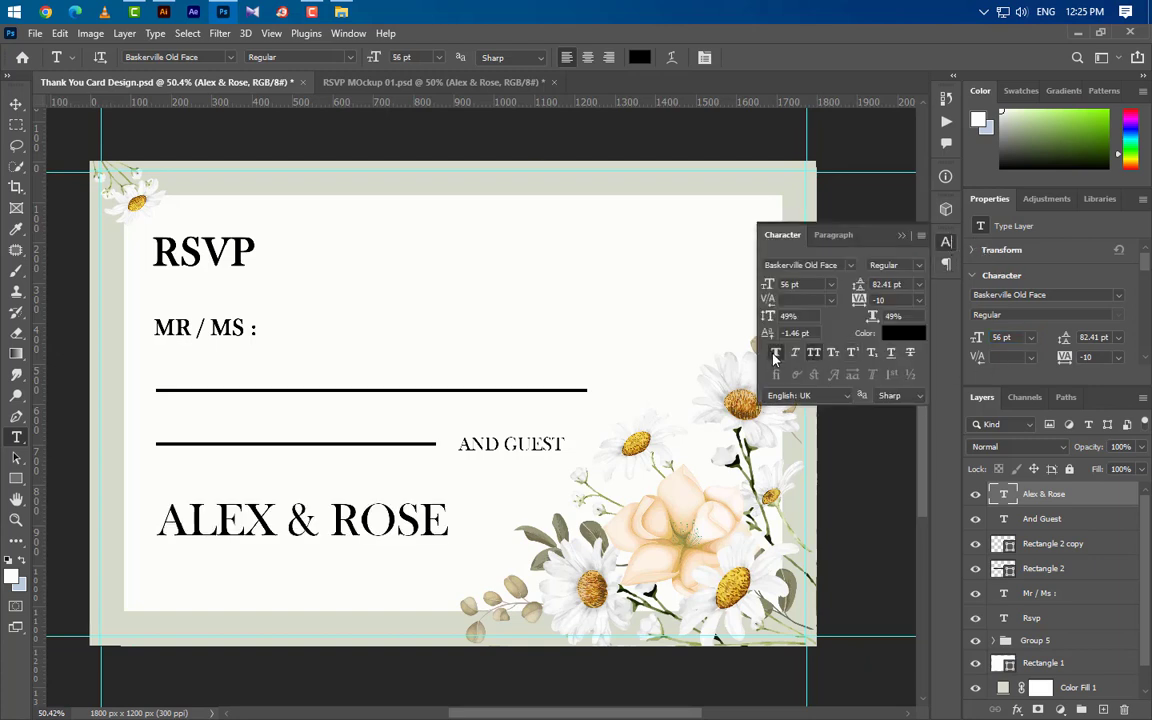
click(901, 236)
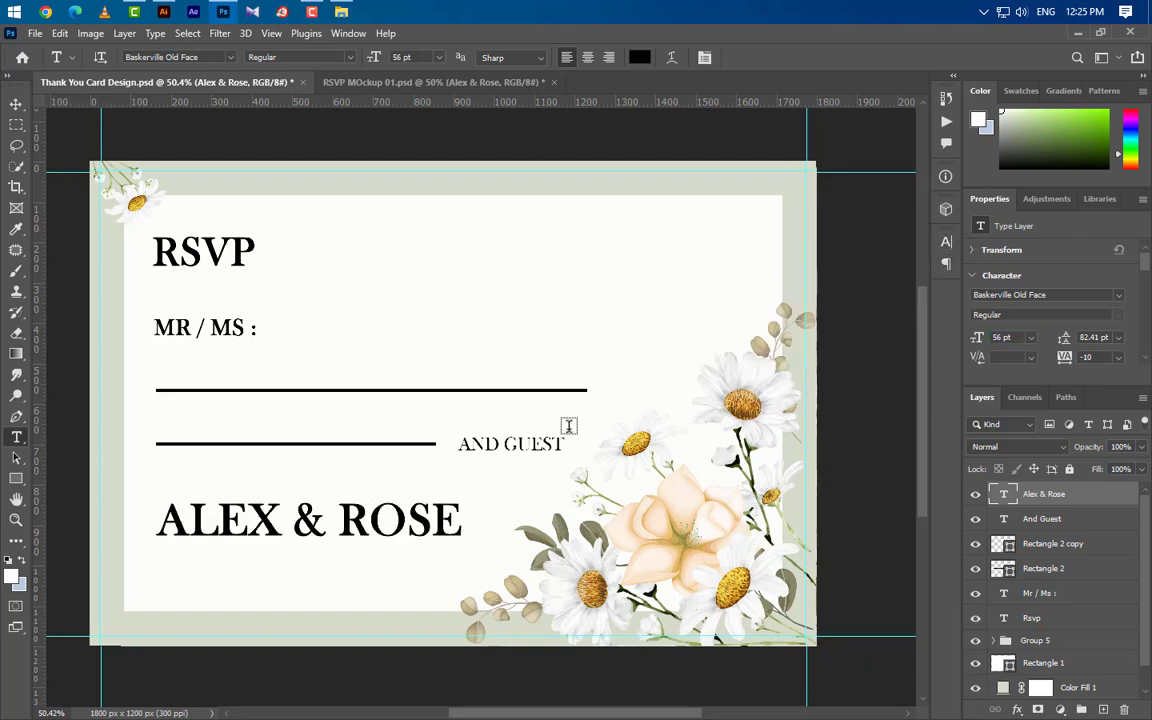
Step: Move the couple's names text slightly down and color it 3c382b
click(17, 106)
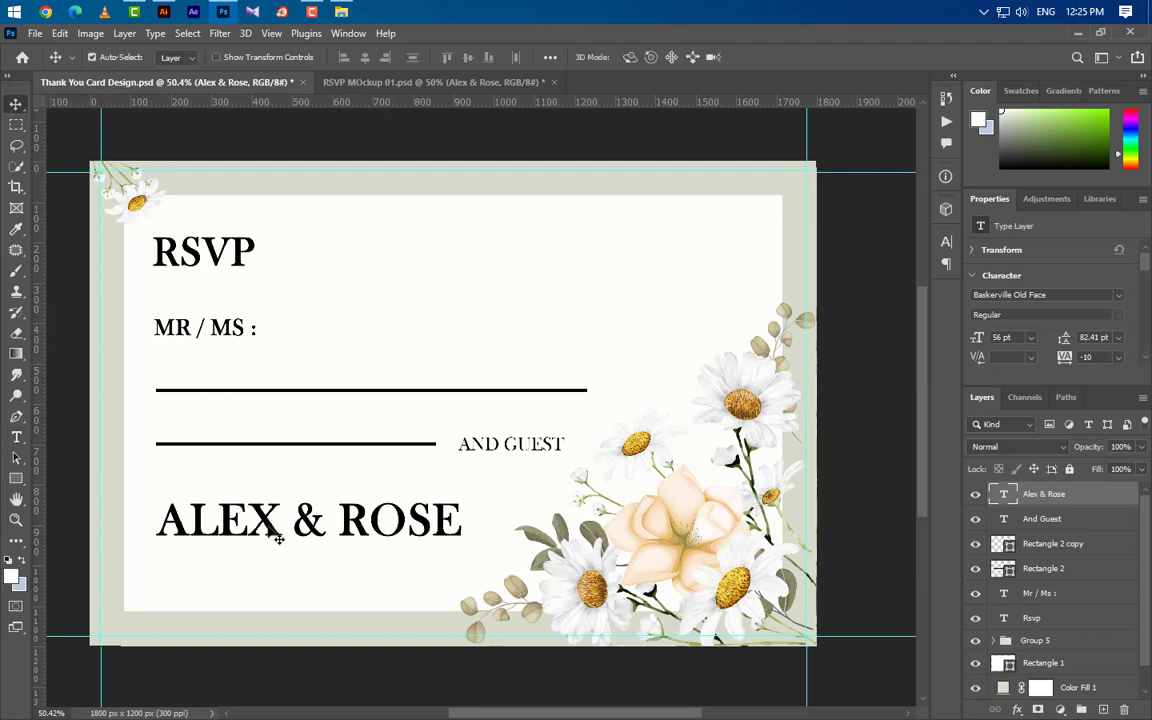
drag(276, 537, 270, 536)
click(946, 241)
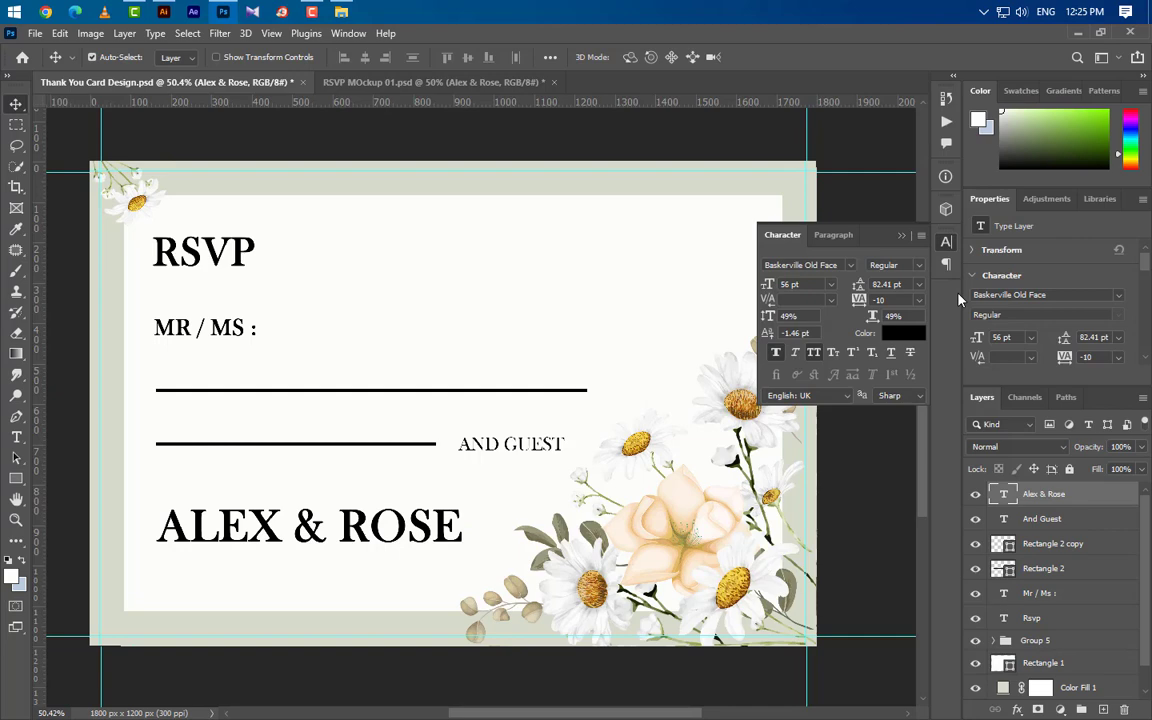
click(910, 334)
text(3c382b)
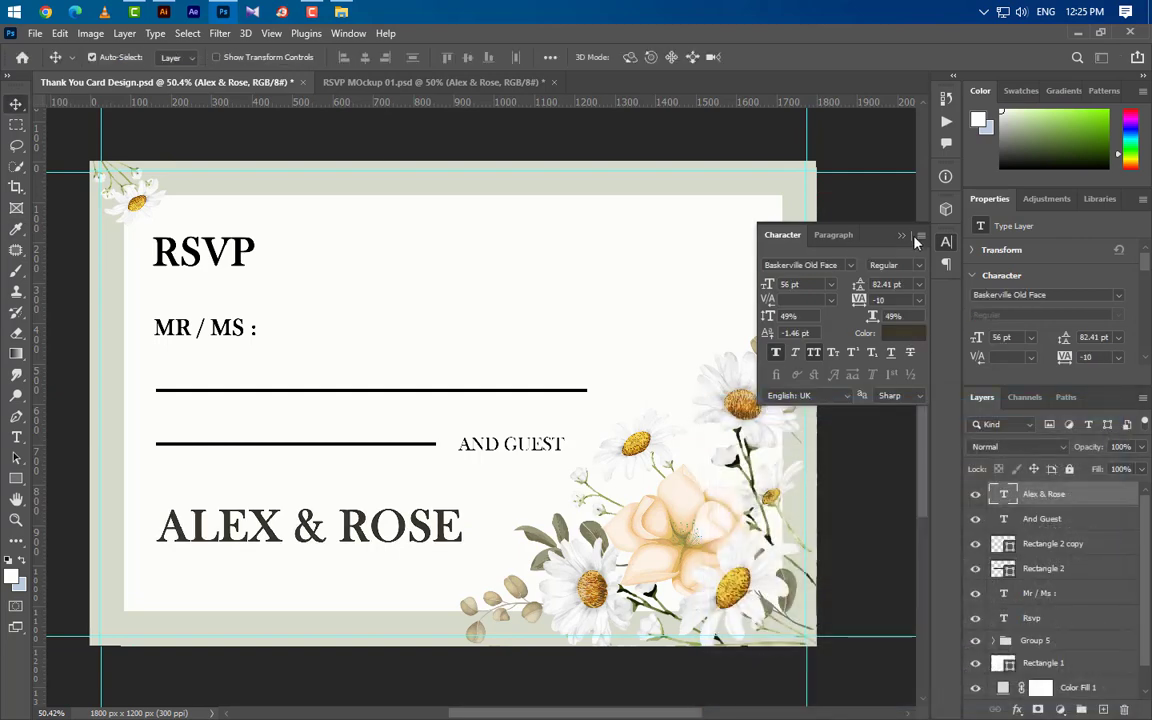
click(907, 235)
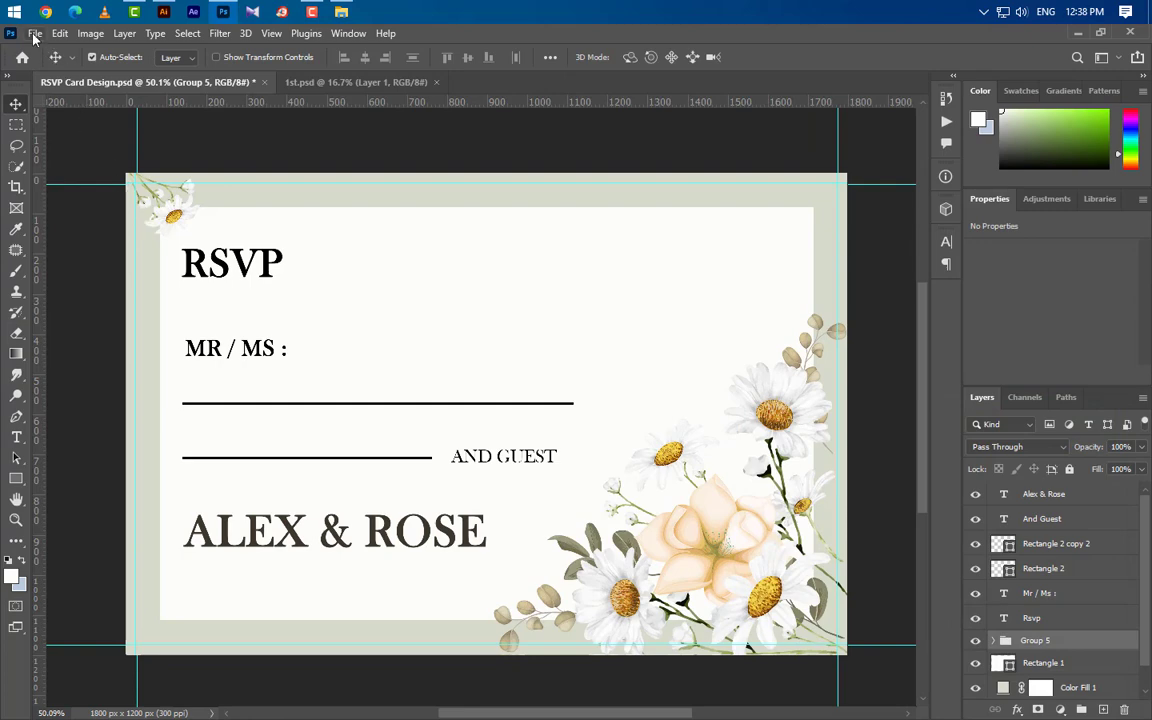
Step: Create a new 5 × 7 inch portrait document at 300 pixels/inch in RGB color with a white background
click(34, 33)
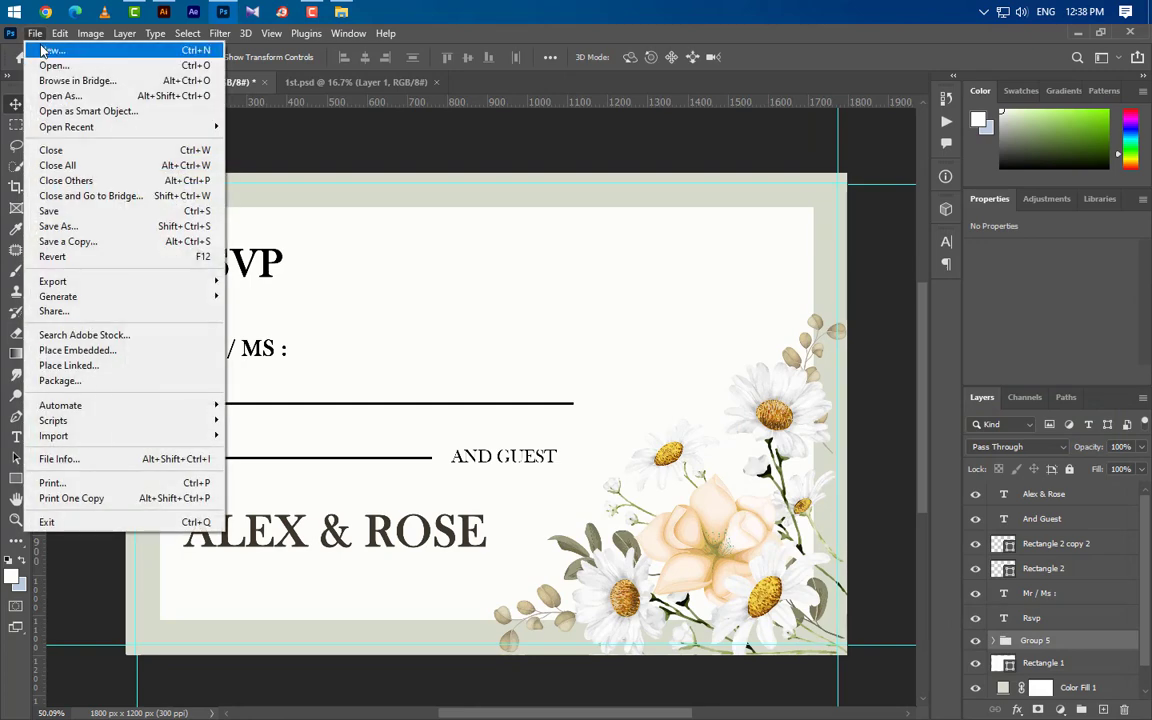
click(50, 47)
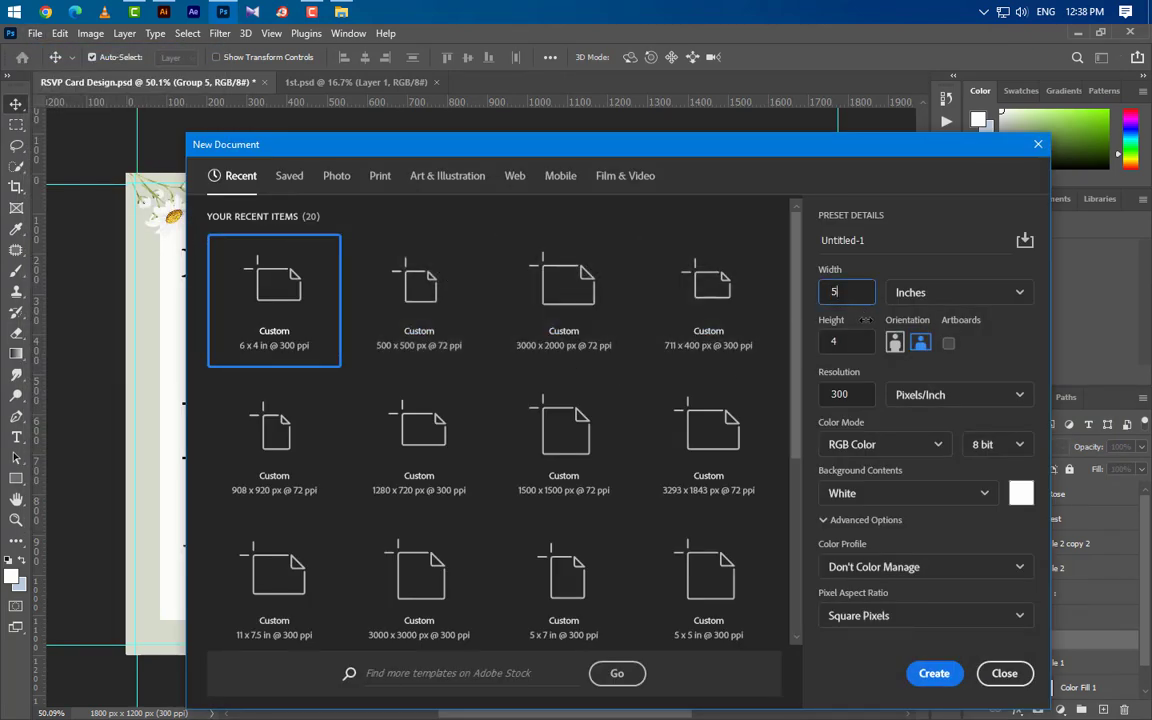
text(7)
click(932, 674)
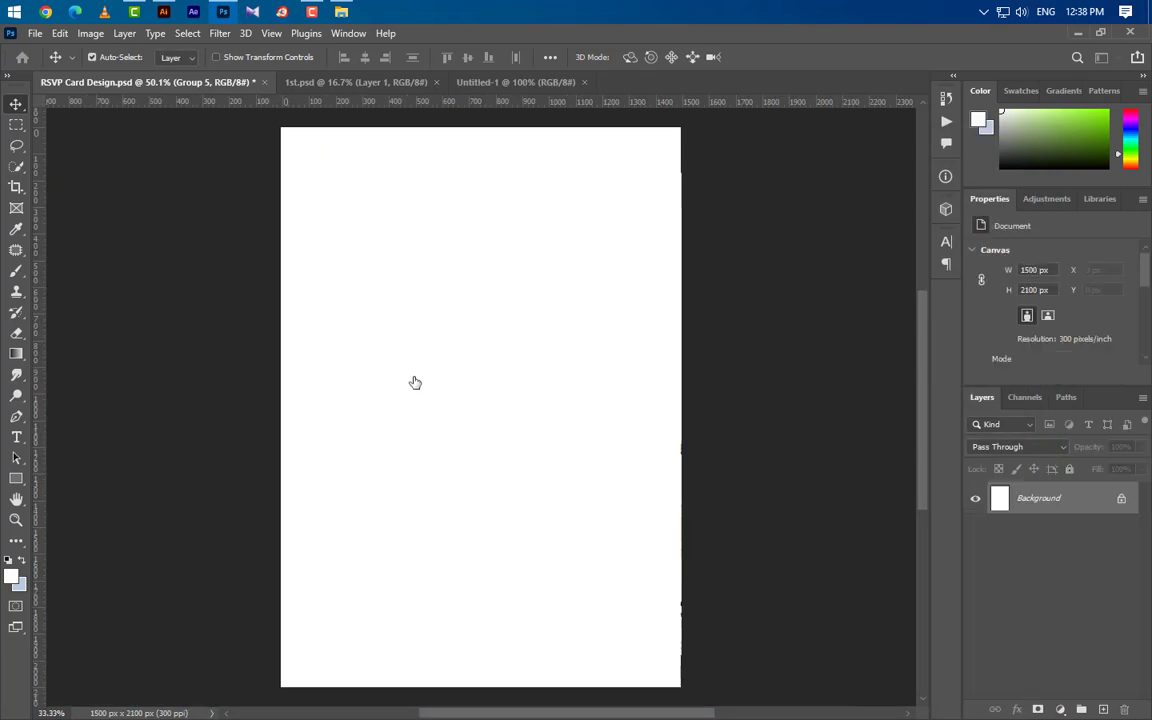
Step: Duplicate the flower group in the RSVP card design and transfer the copy into the new 5 × 7 inch document
click(200, 88)
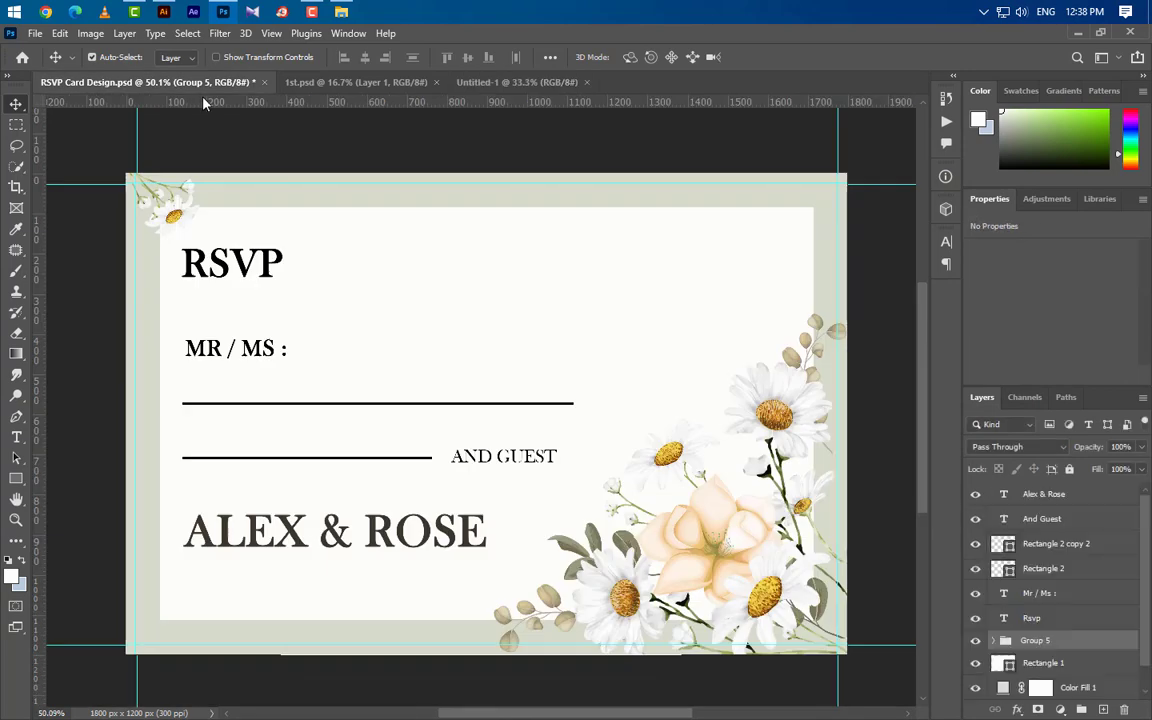
click(976, 641)
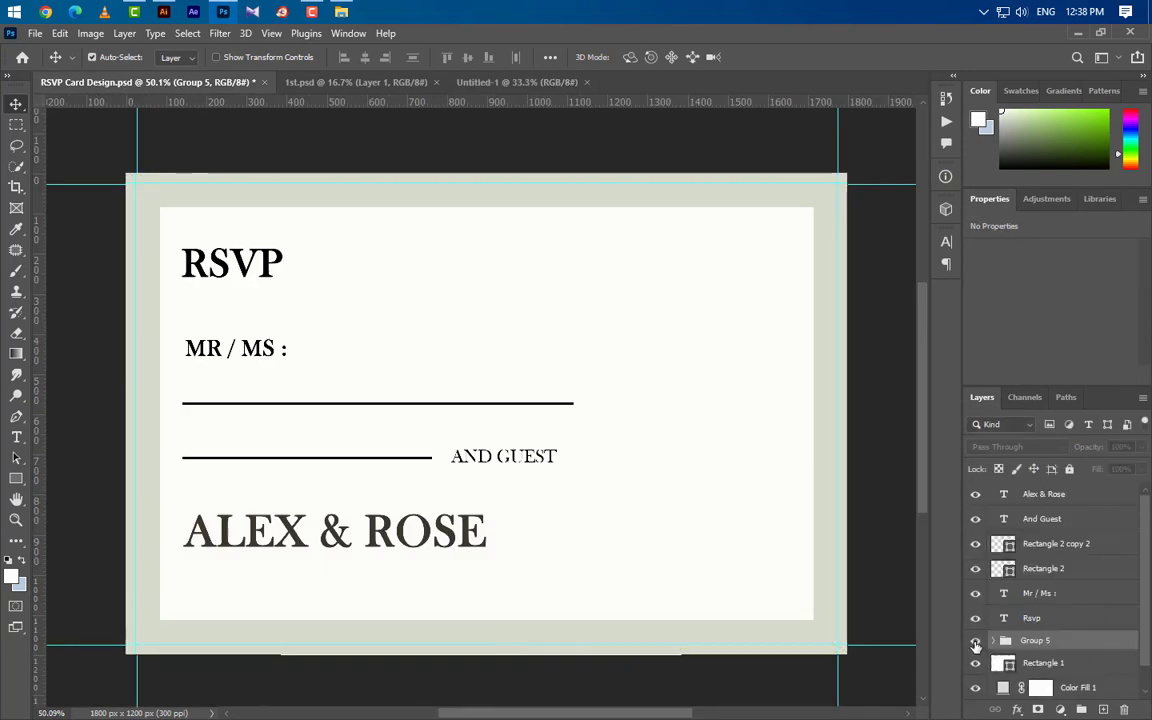
click(976, 641)
key(ctrl+j)
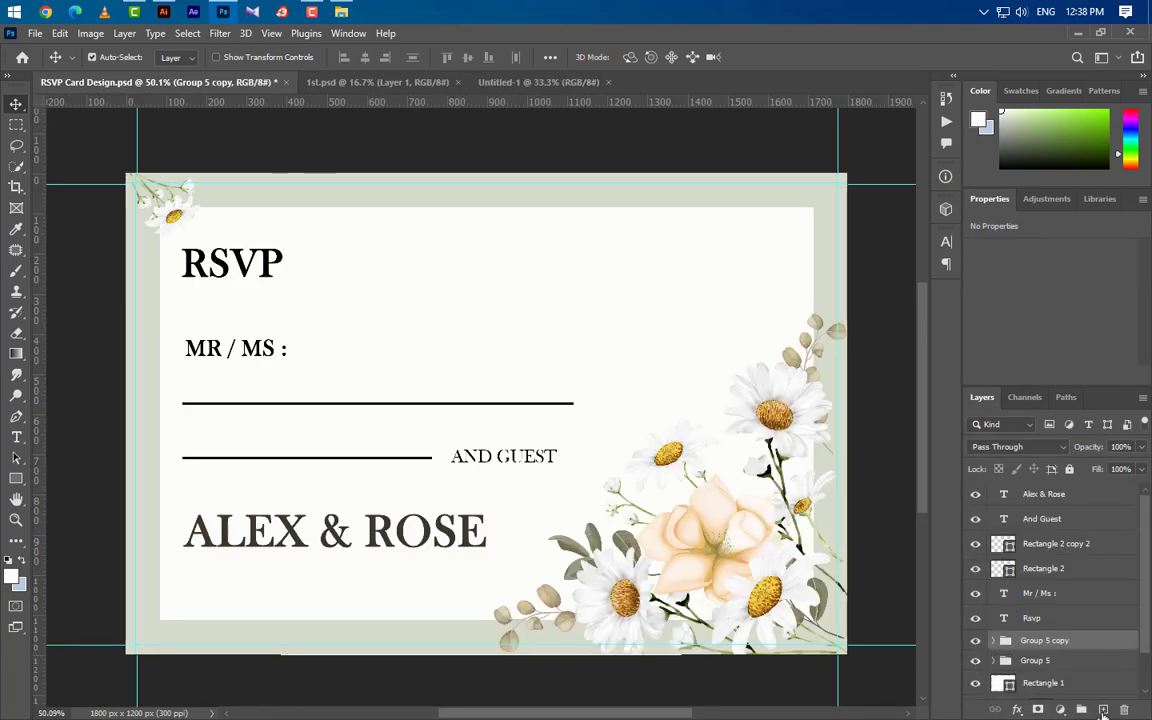
drag(1063, 645, 490, 449)
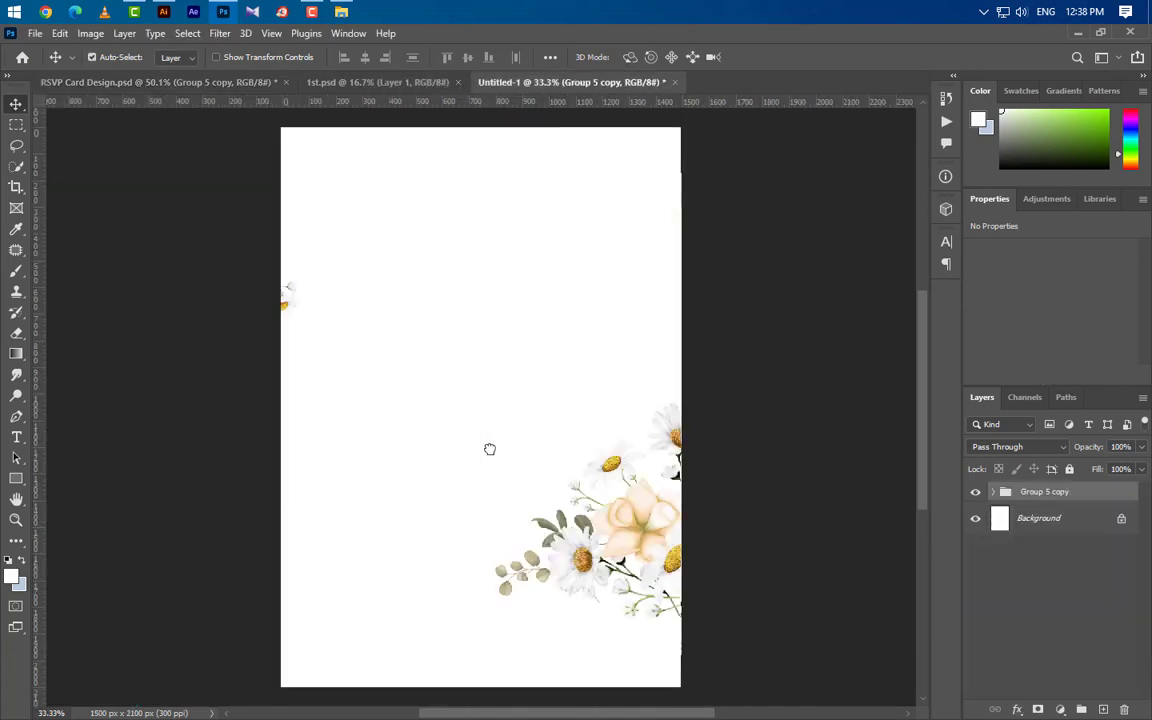
Step: Flip the flower group horizontally and place its large bouquet in the page's lower-left corner
key(ctrl+t)
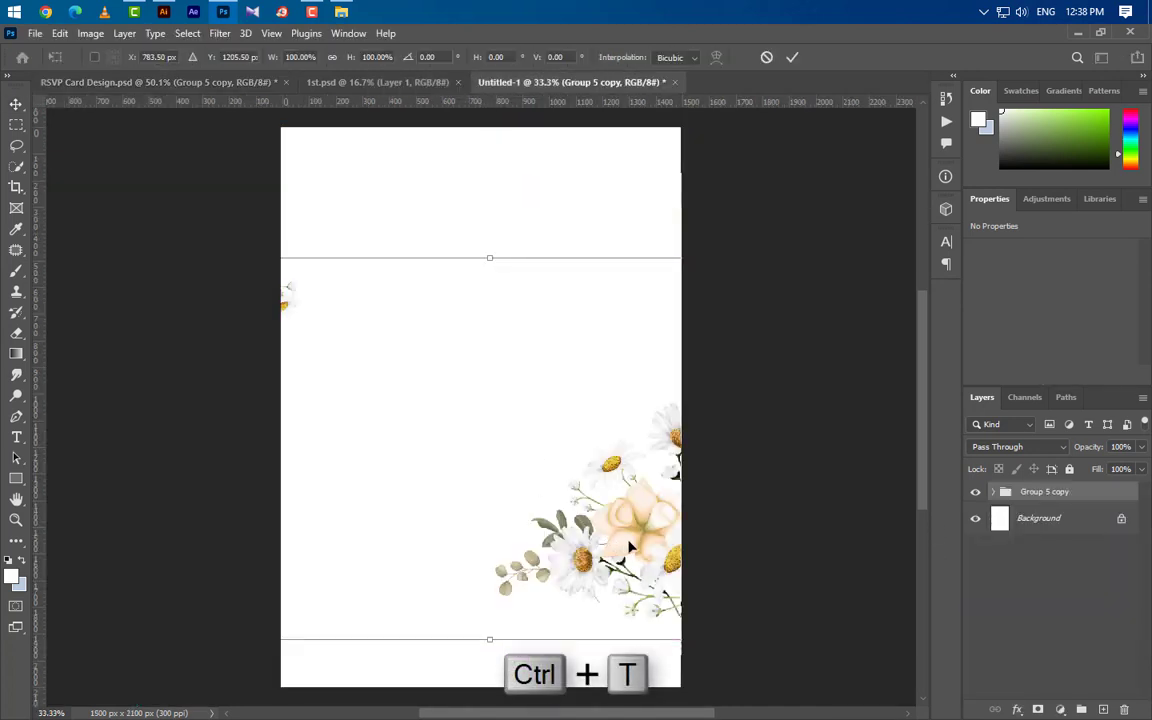
drag(653, 545, 568, 618)
right_click(513, 540)
click(575, 500)
click(791, 58)
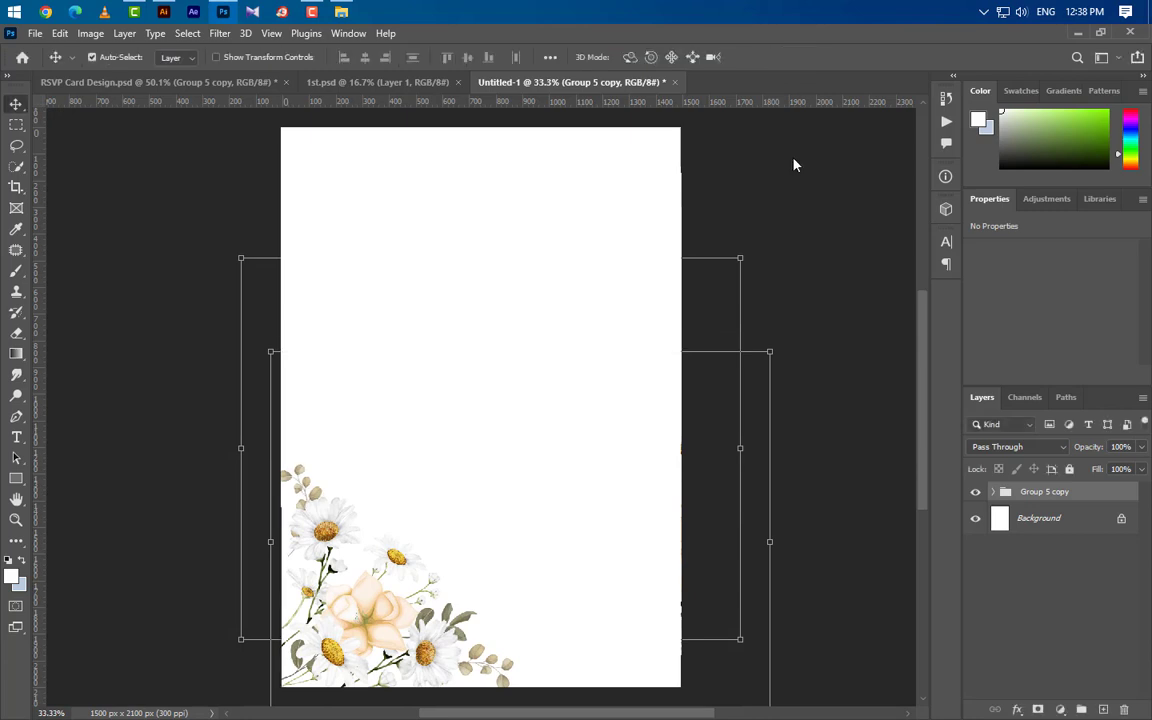
Step: Duplicate the flower group on the 5 × 7 inch card and flip the copy horizontally and vertically
drag(1100, 494, 1102, 708)
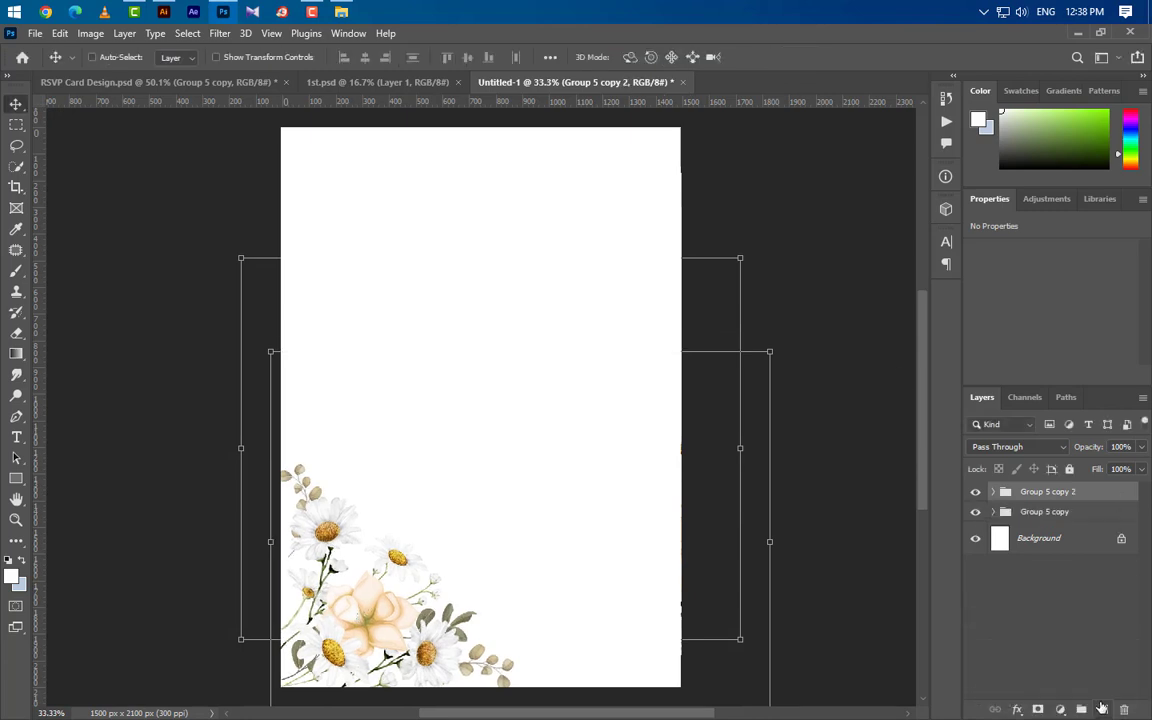
key(ctrl+t)
right_click(514, 590)
click(513, 562)
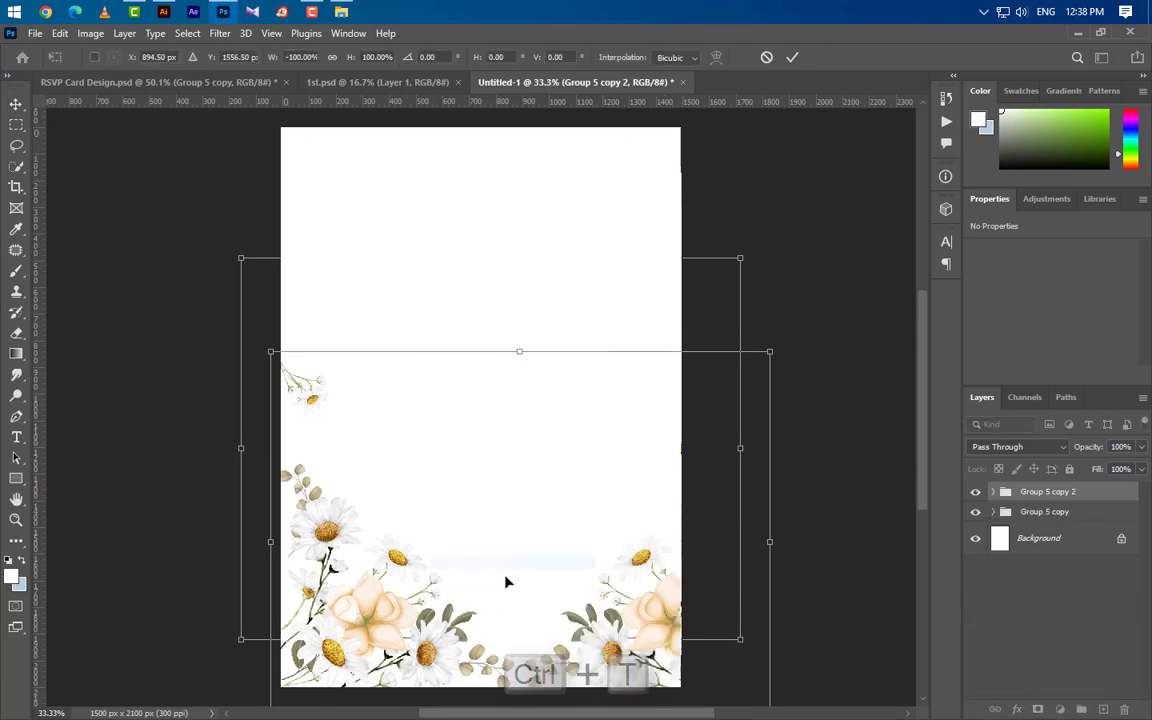
right_click(655, 636)
click(650, 621)
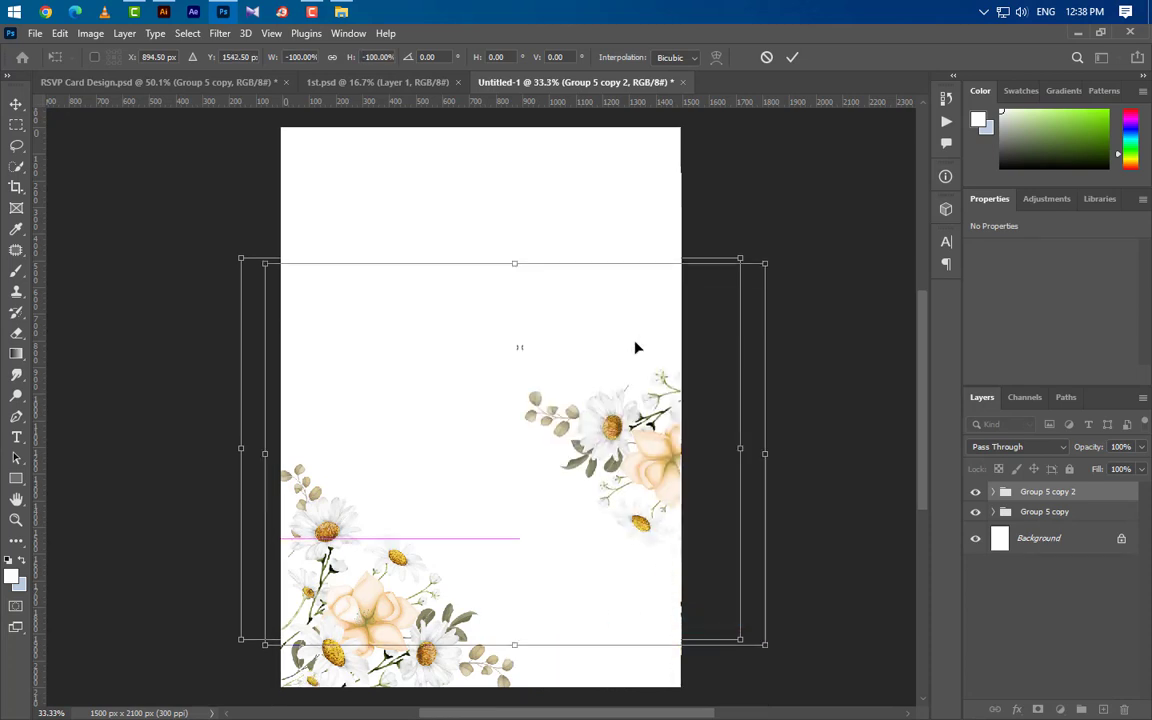
Step: Place the flipped flower copy in the page's upper-right corner and nudge it so the bouquet fills the corner
drag(635, 342, 604, 213)
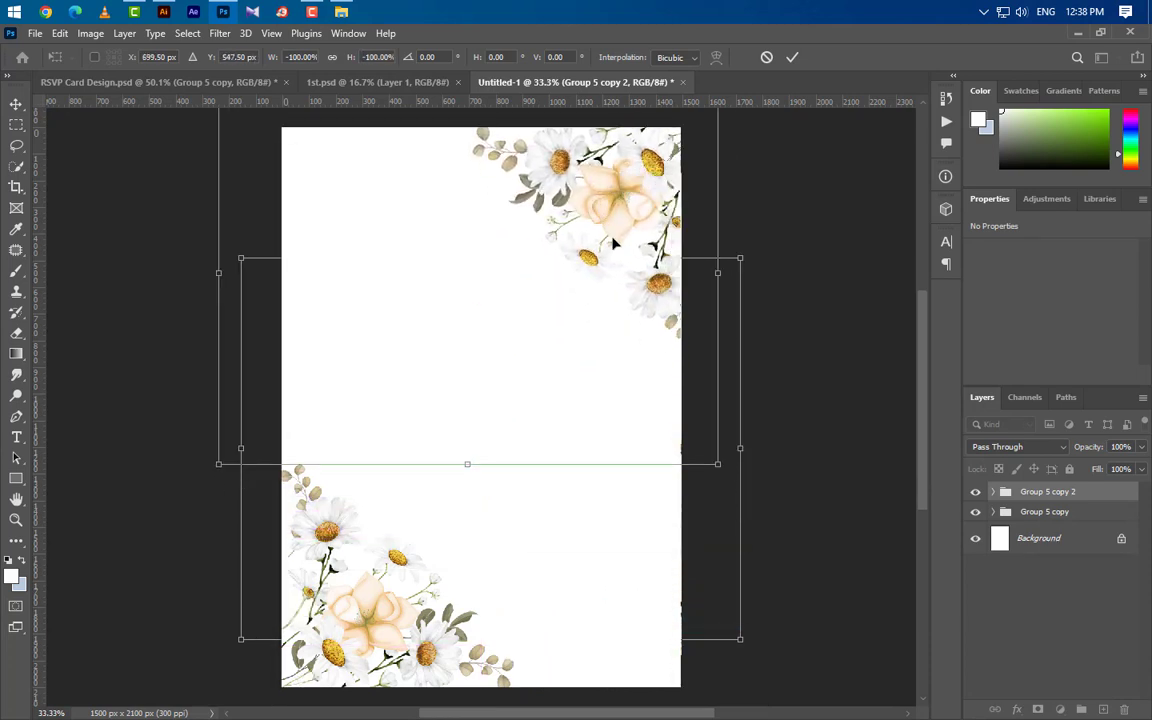
key(Down)
key(Down)
key(Left)
key(Left)
key(Left)
key(Left)
key(Left)
key(Left)
key(Left)
key(Left)
key(Left)
key(Left)
key(Left)
key(Left)
key(Left)
key(Left)
key(Left)
key(Left)
key(Left)
key(Left)
key(Left)
key(Left)
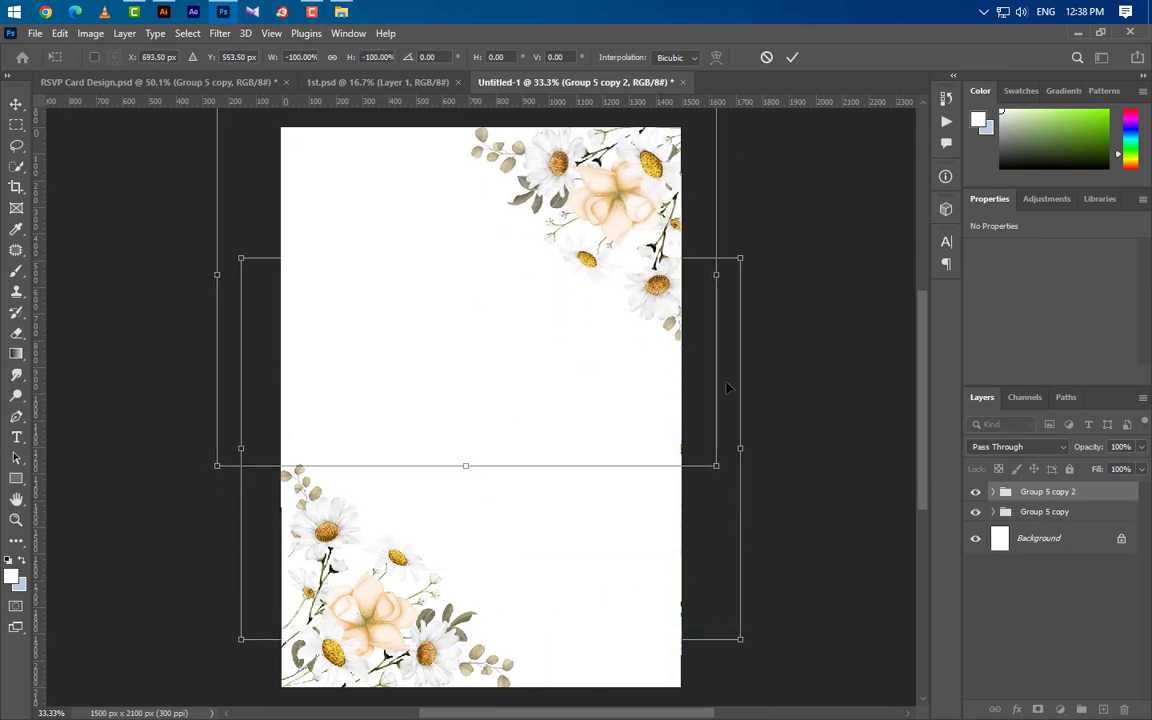
key(Right)
key(Right)
key(Right)
key(Right)
key(Right)
key(Right)
key(Right)
key(Up)
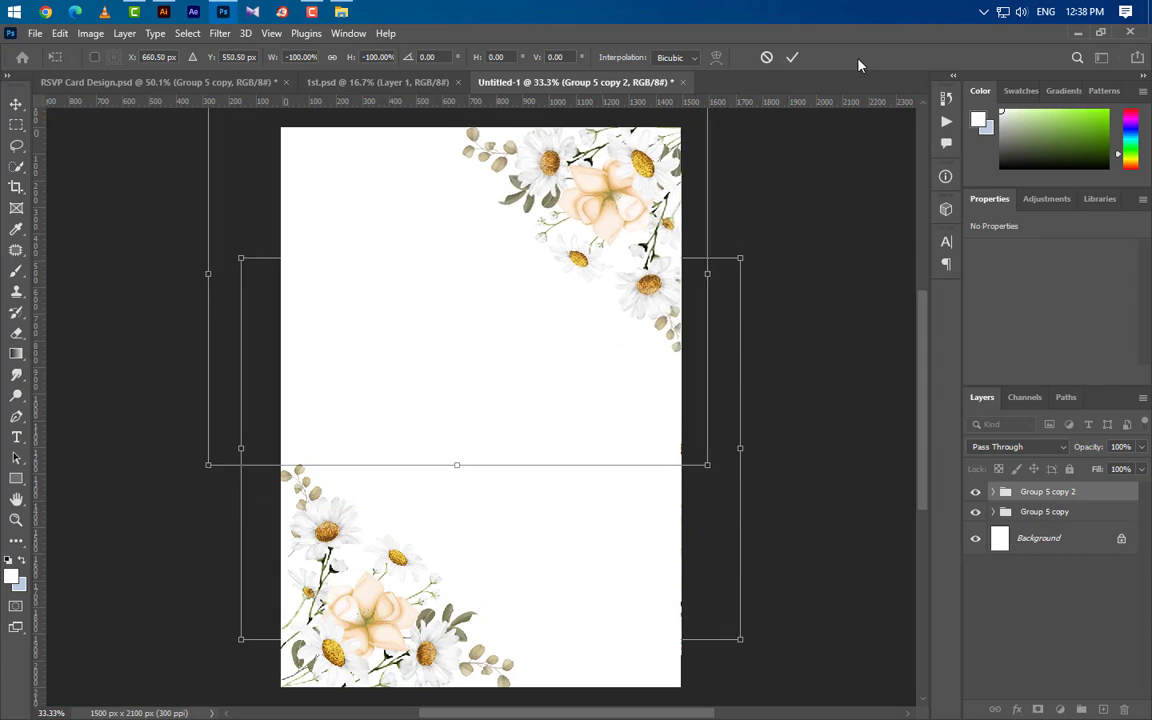
key(Return)
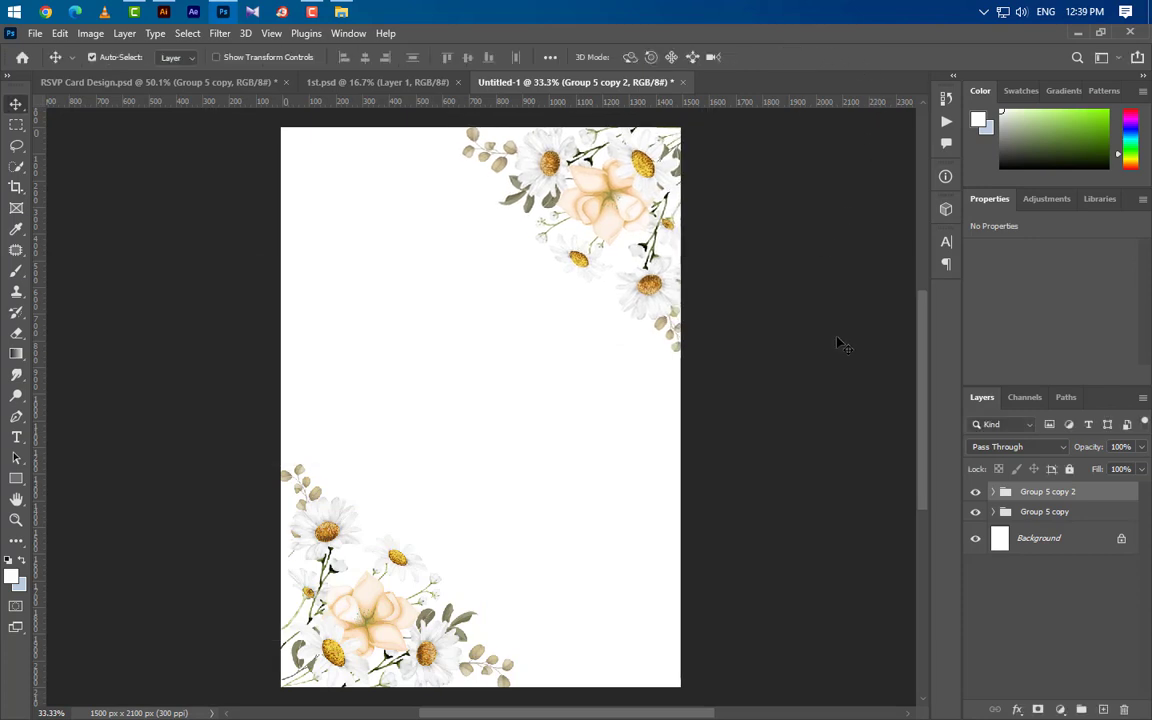
Step: Add a solid color fill layer in e1e5da directly above the background, behind the flowers
click(1070, 540)
click(1060, 709)
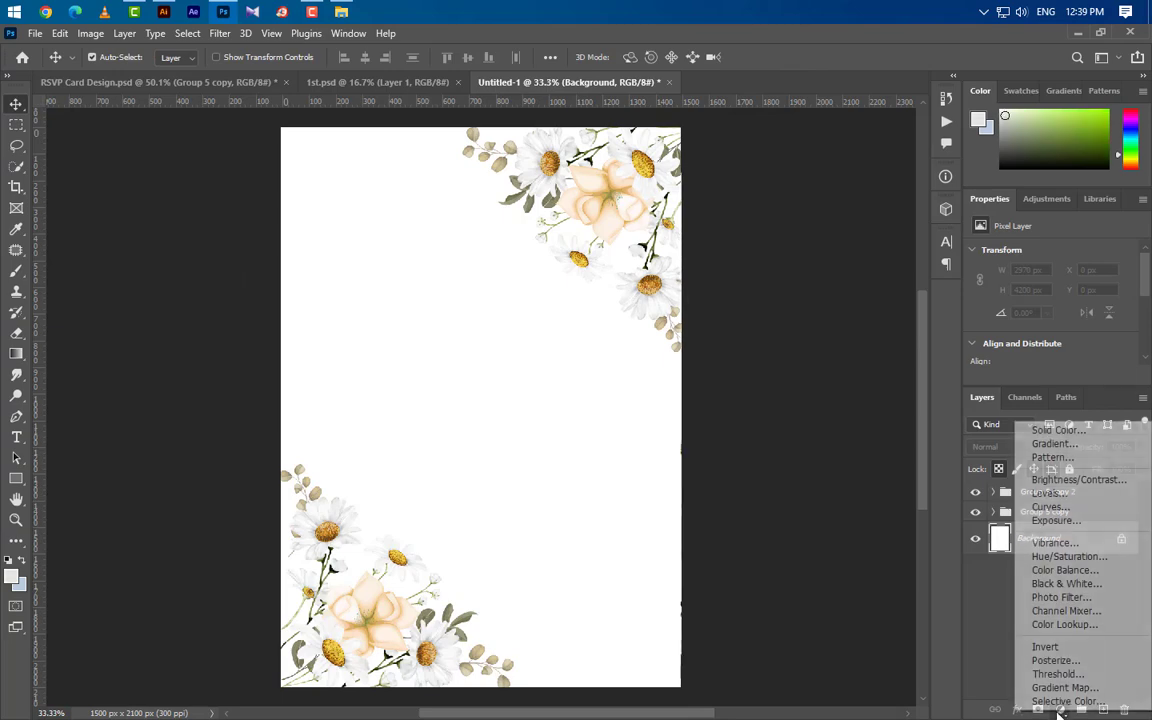
click(1040, 430)
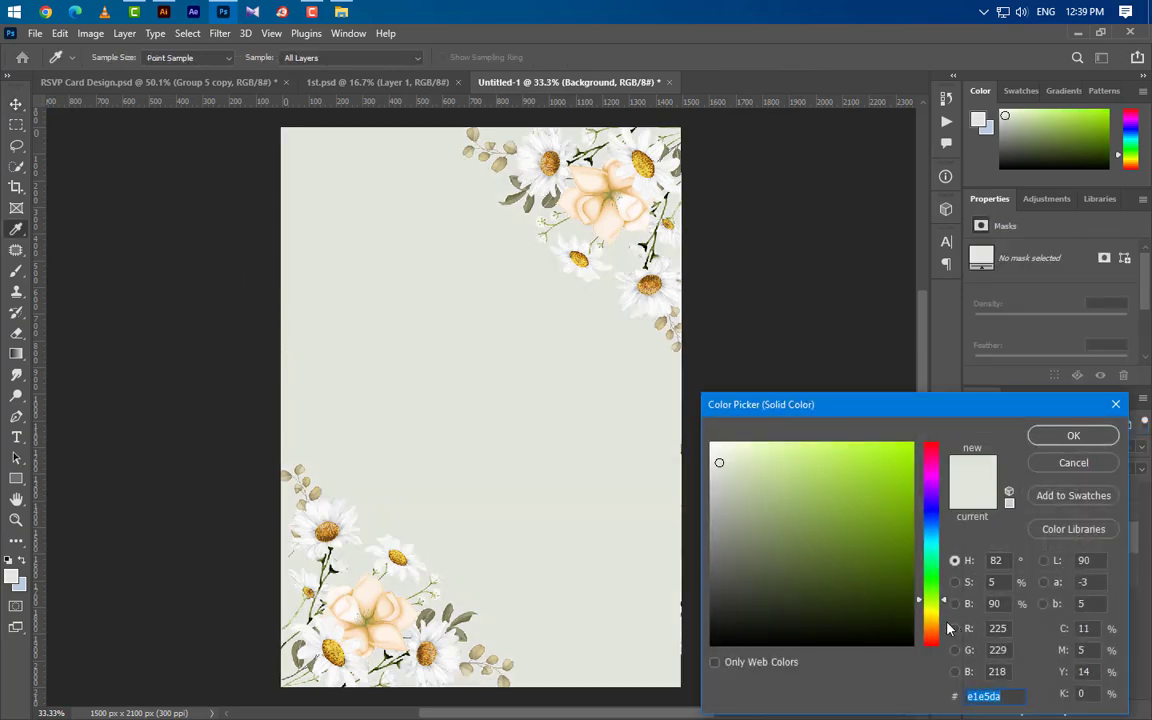
click(1072, 437)
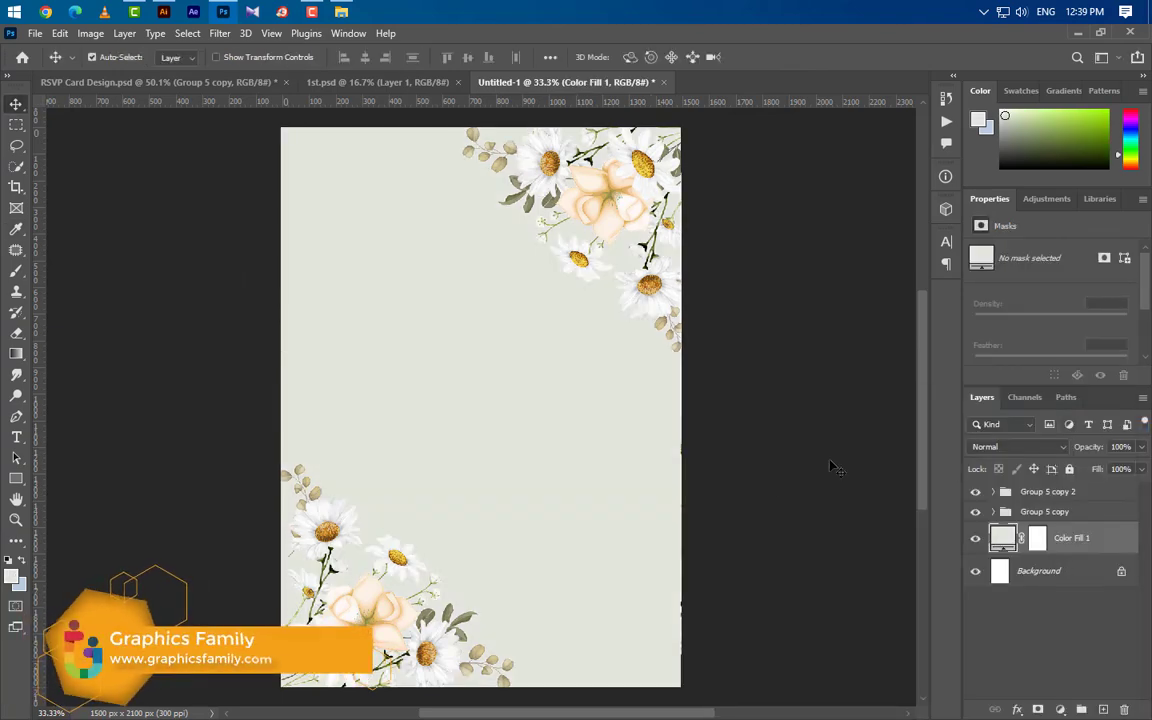
Step: Transfer the wedding text group from 1st.psd into the 5 × 7 inch card, above the flower groups
click(1040, 491)
click(372, 82)
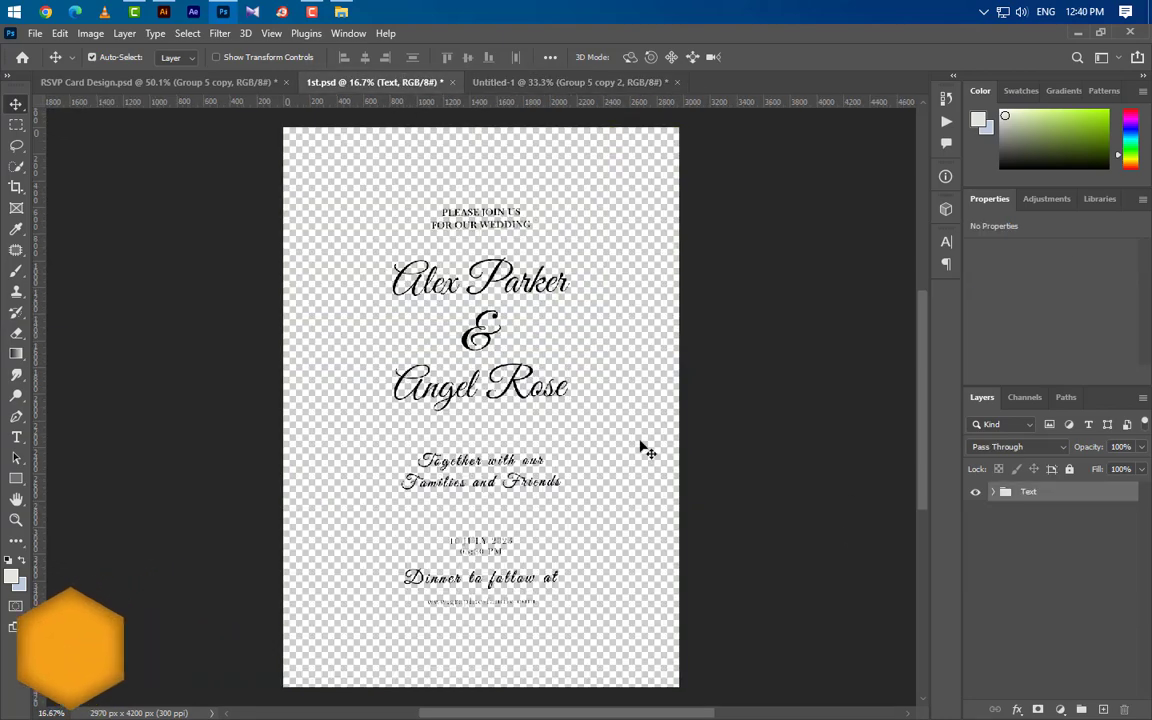
drag(1075, 493, 509, 393)
Step: Scale the wedding text group to about 46% and place it near the middle of the card between the flower corners
key(ctrl+t)
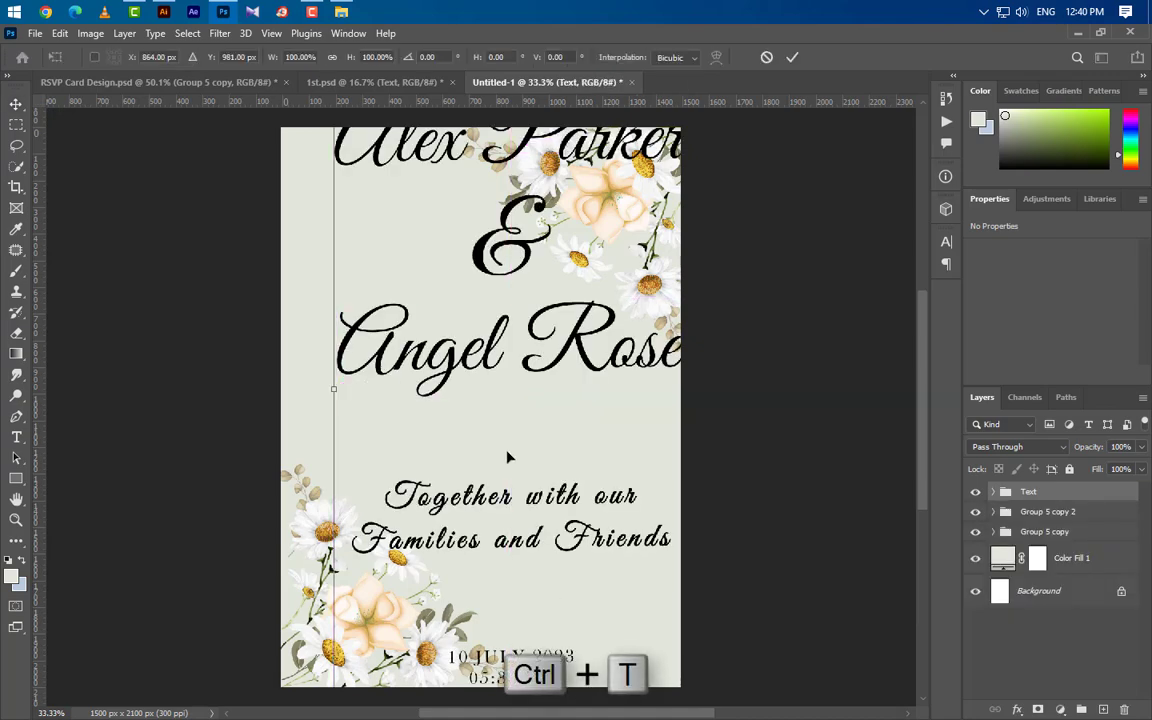
scroll(507, 452, down, 5)
drag(606, 420, 515, 441)
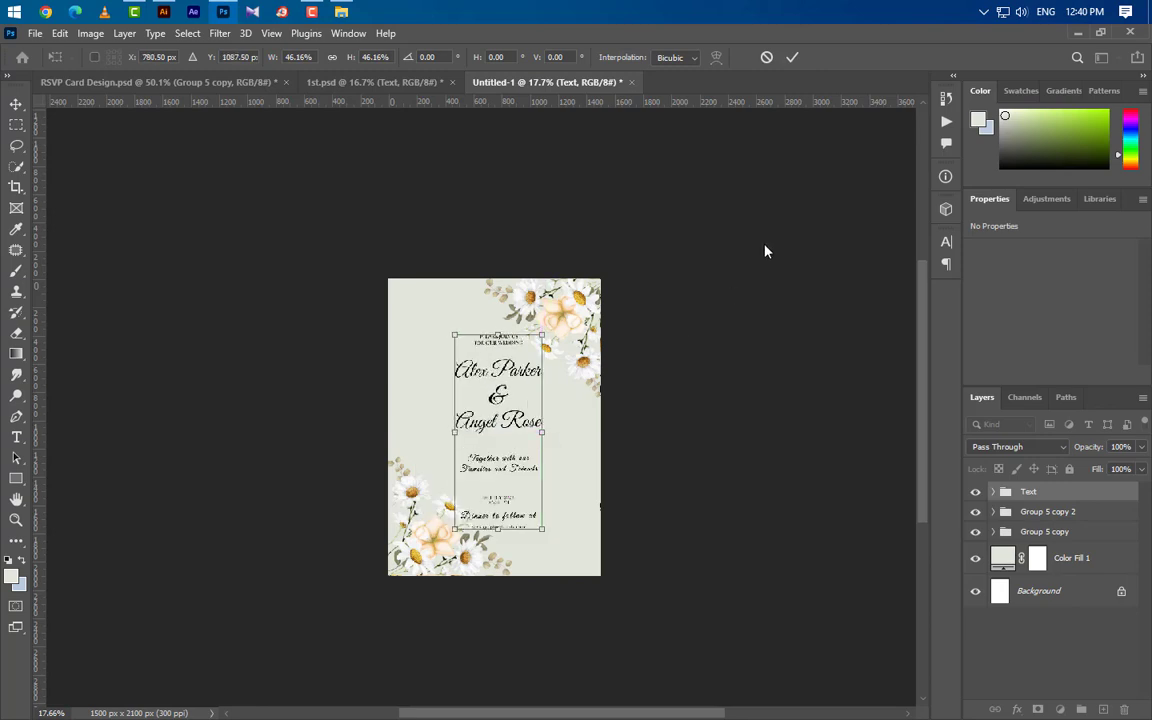
click(792, 60)
scroll(571, 437, up, 5)
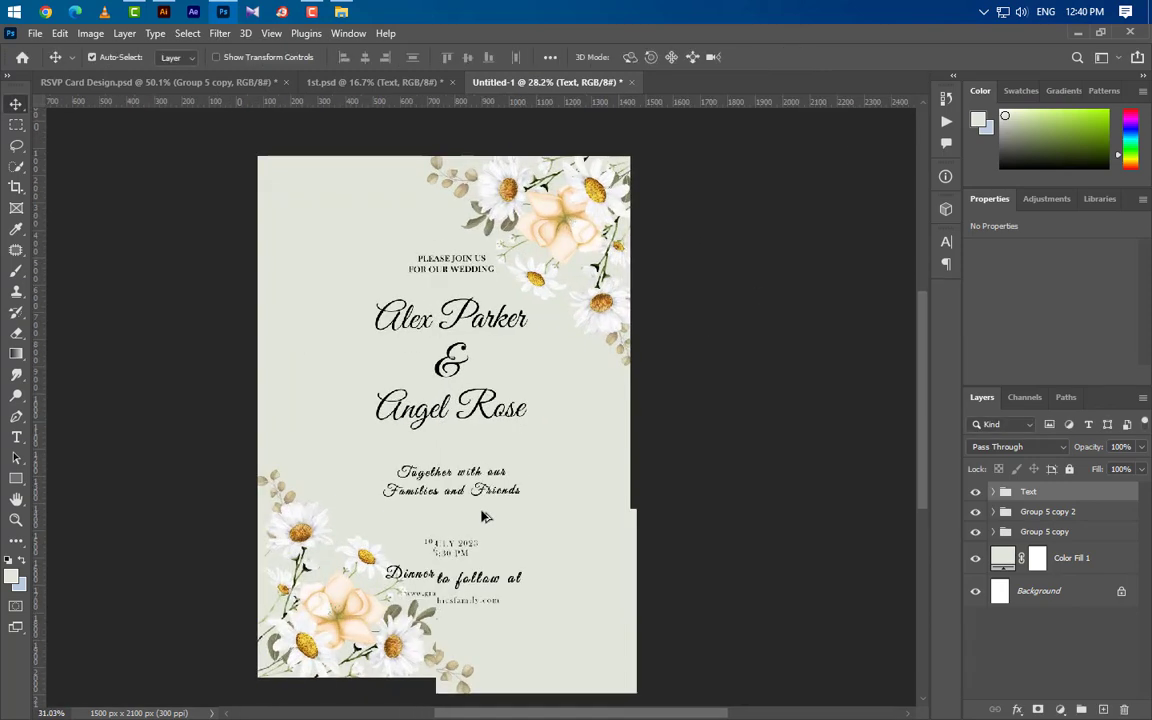
Step: Review the thank-you card and RSVP card designs alongside the new invitation card
click(399, 79)
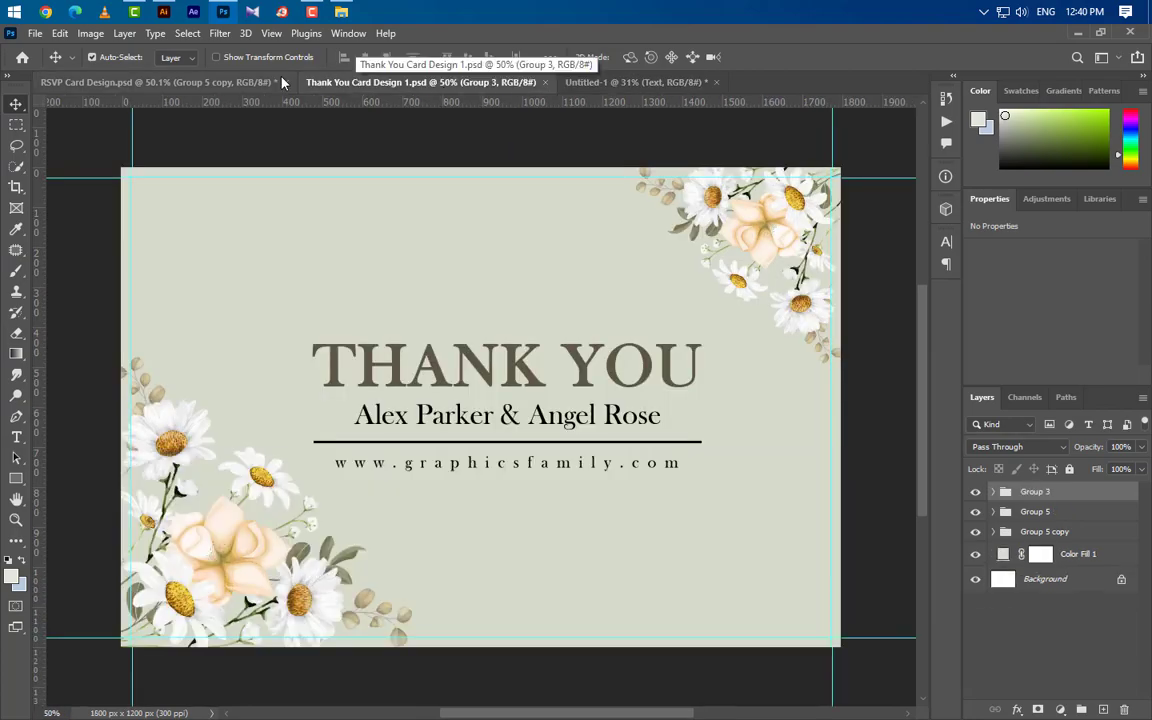
click(240, 82)
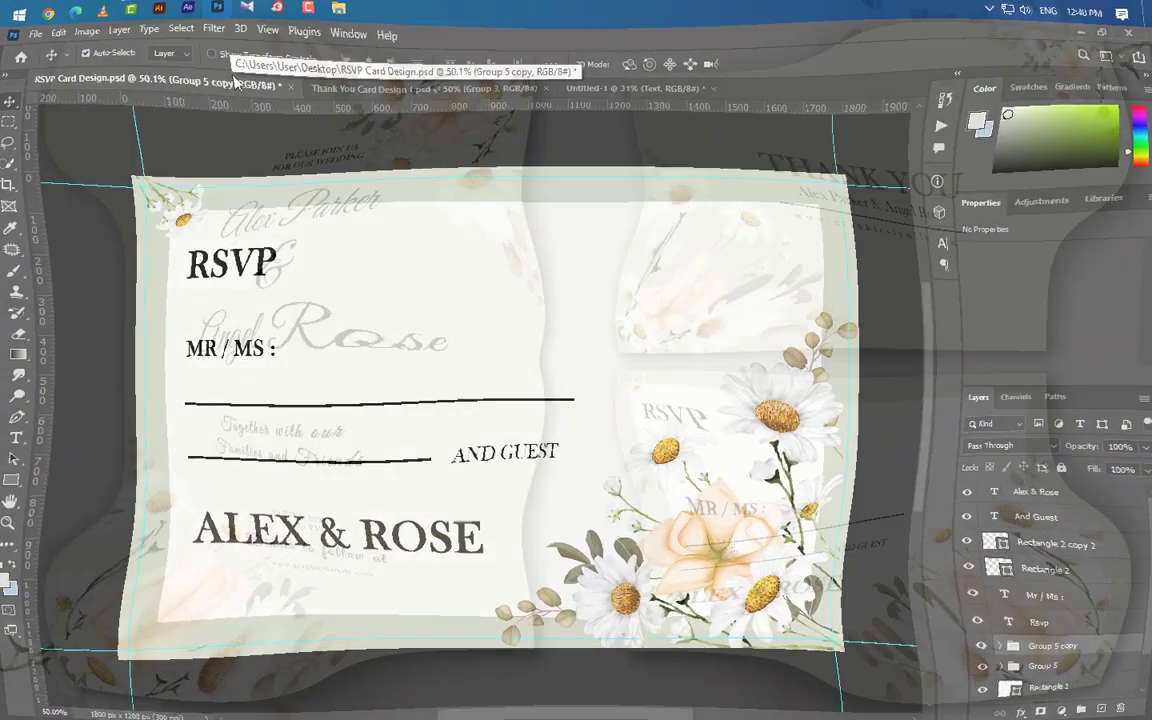